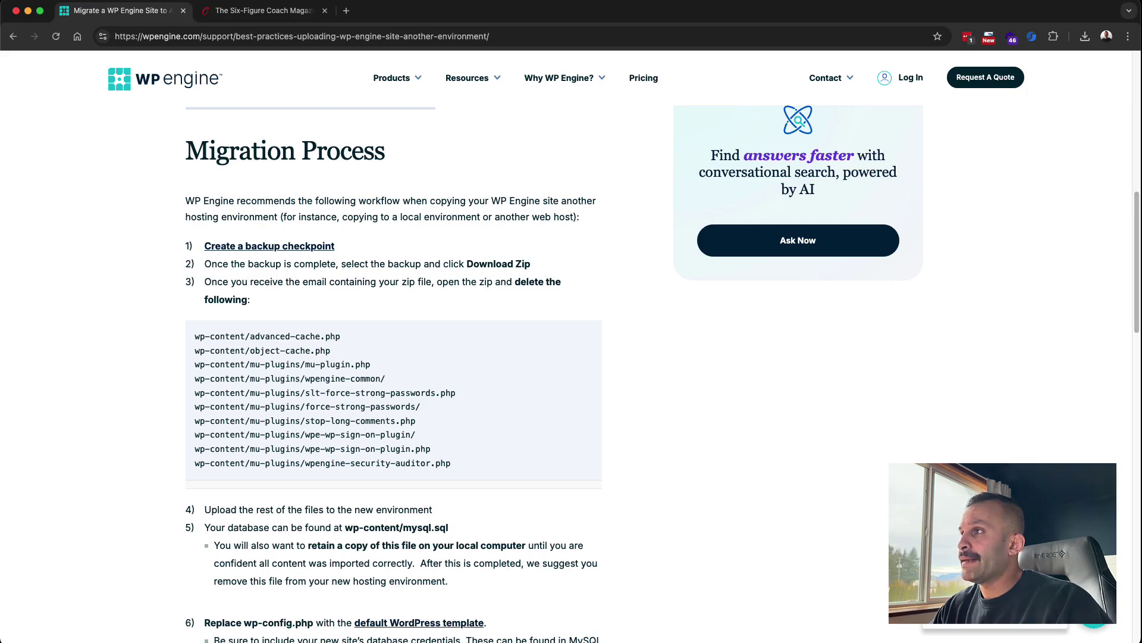
In a new User Portal tab, go to the sixfigurecoach site's Backups page.
key(super+Tab)
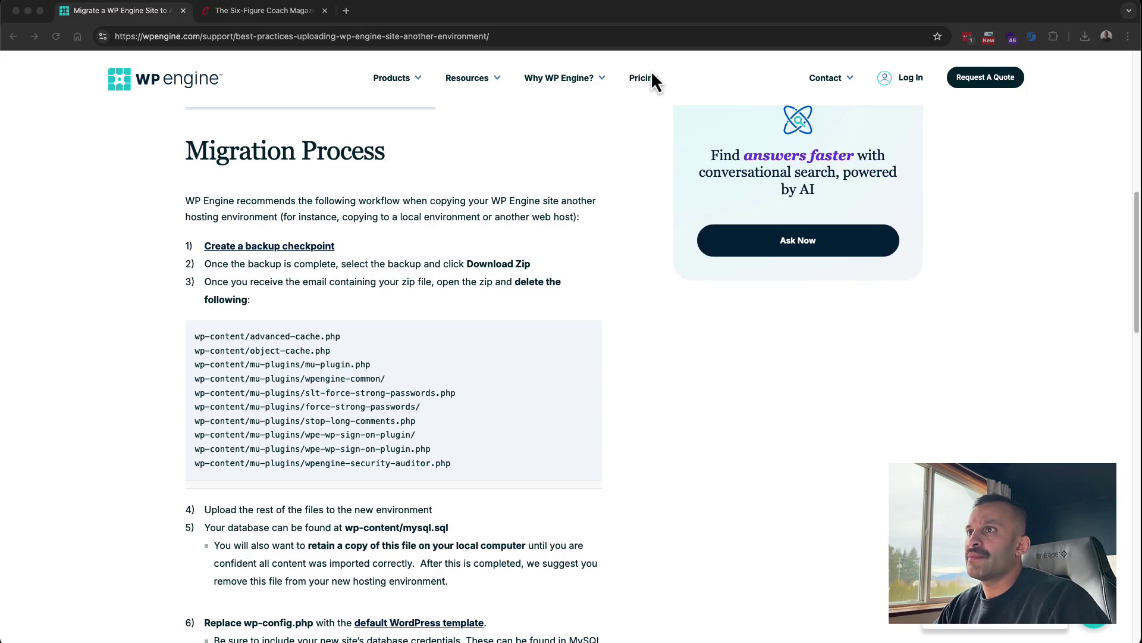
super+click(917, 80)
click(287, 12)
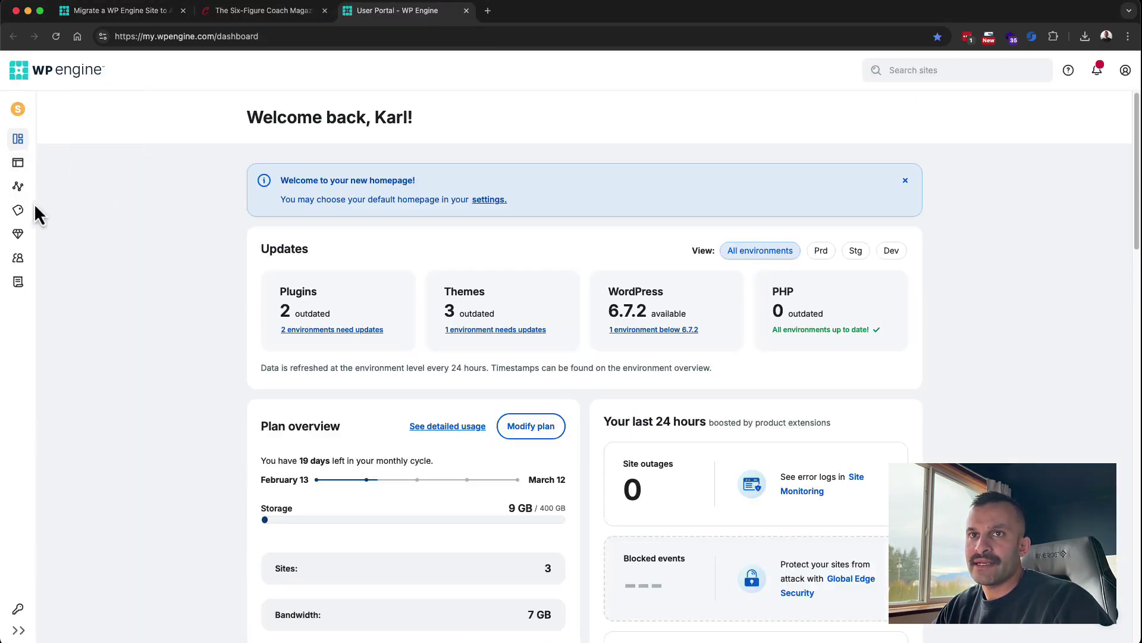
mouse_move(36, 193)
click(48, 164)
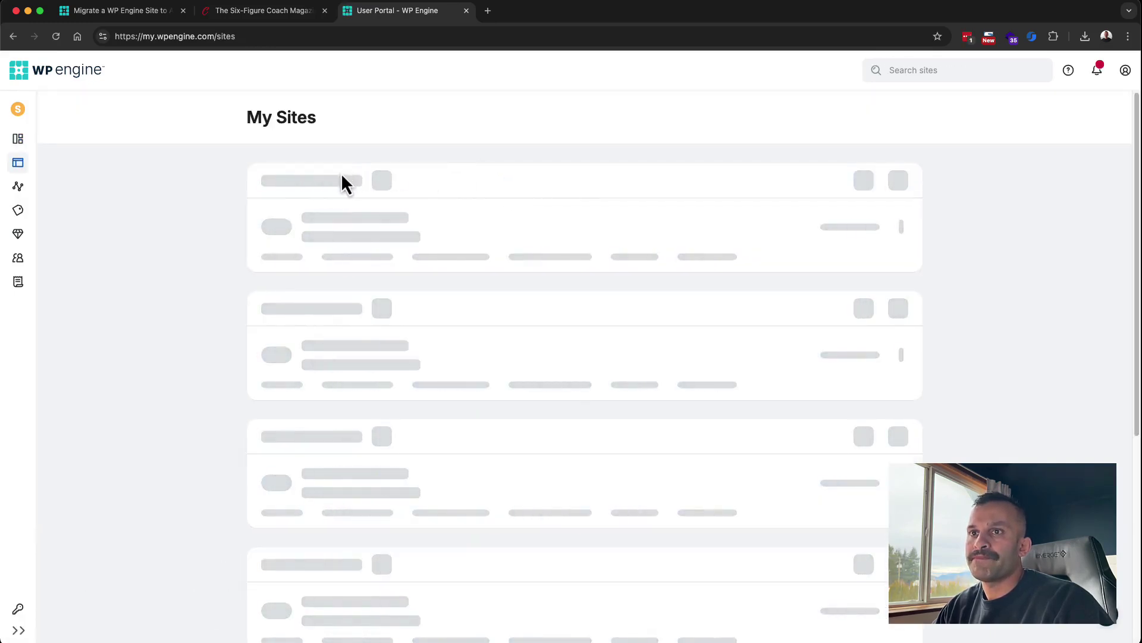
scroll(213, 468, down, 2)
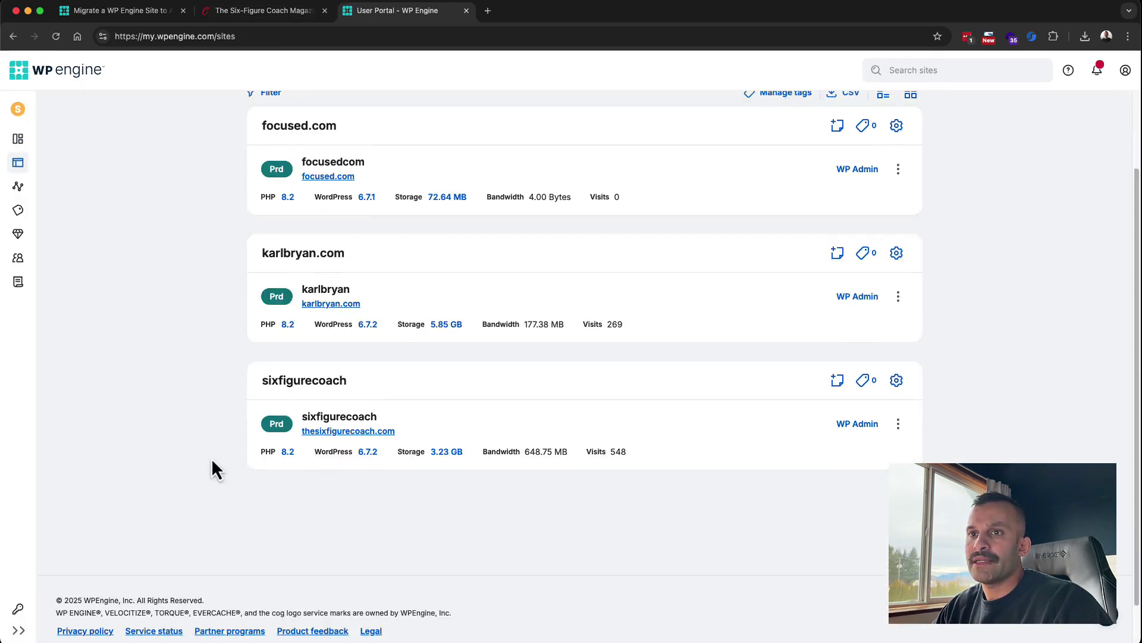
click(313, 383)
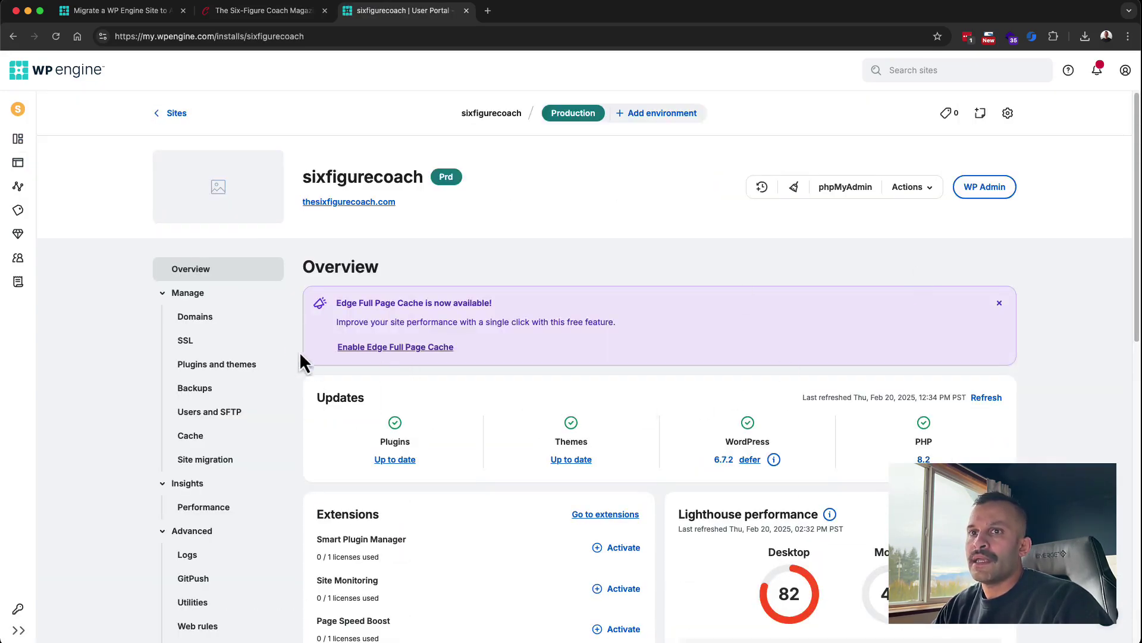
scroll(232, 416, down, 3)
click(208, 249)
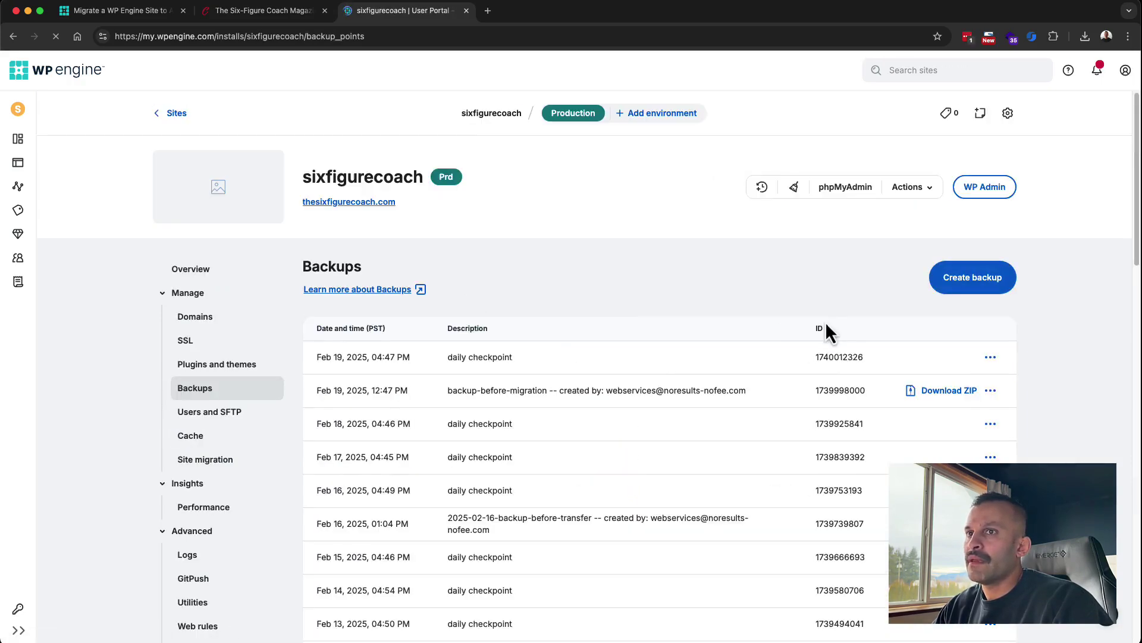
Create a manual backup described 'backup before site migration', sending notifications to the user's email address.
click(990, 291)
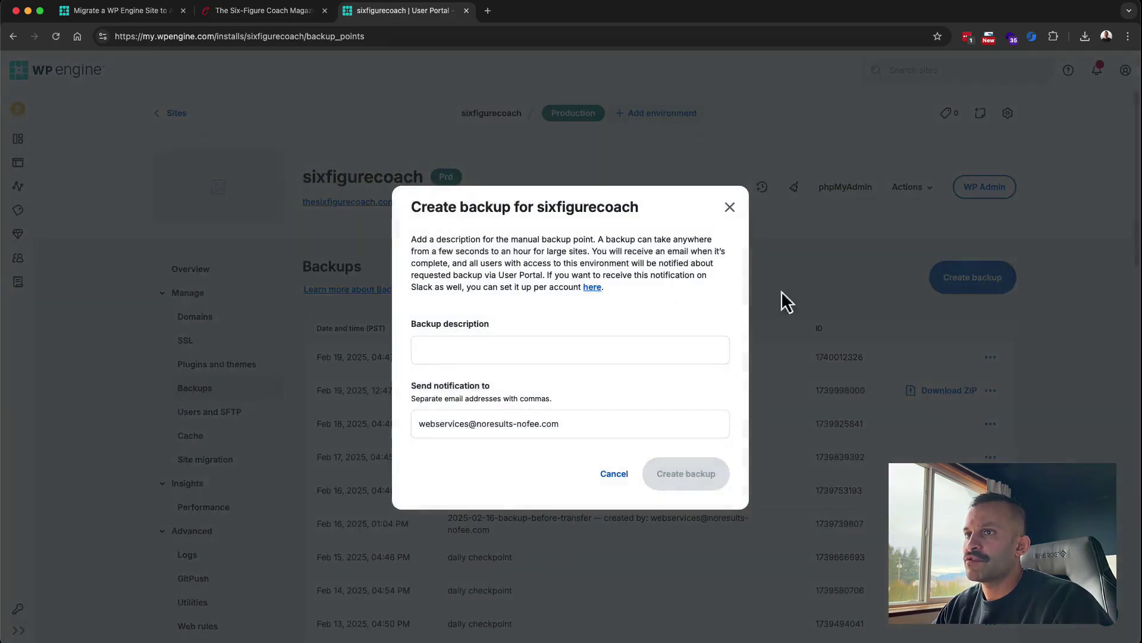
click(557, 351)
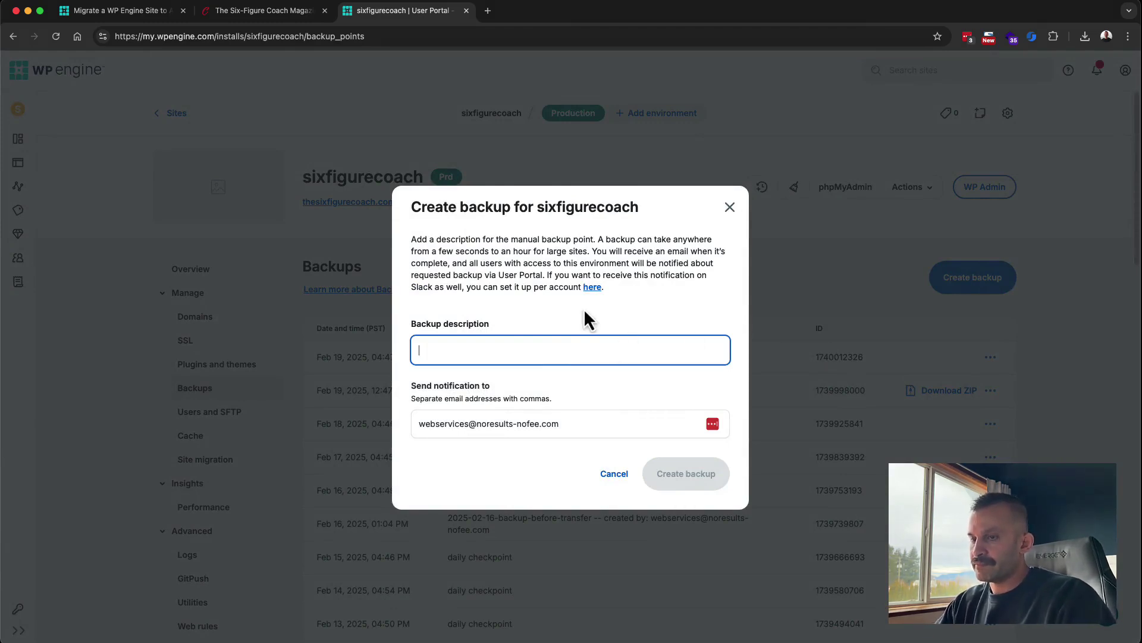
text(backup bef)
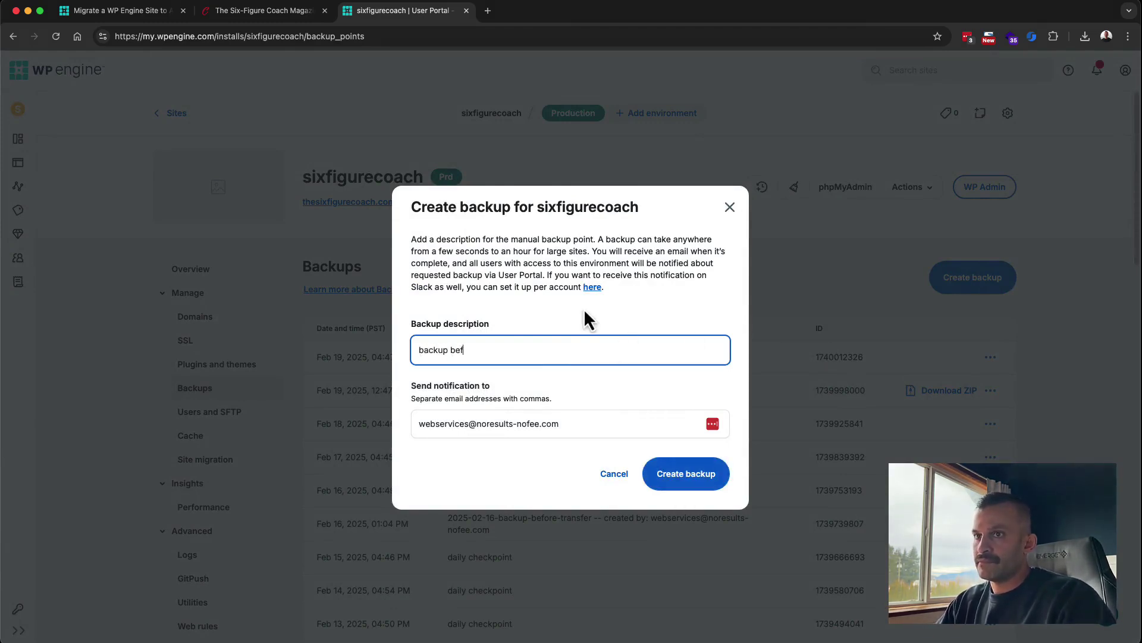
text(ore site migration)
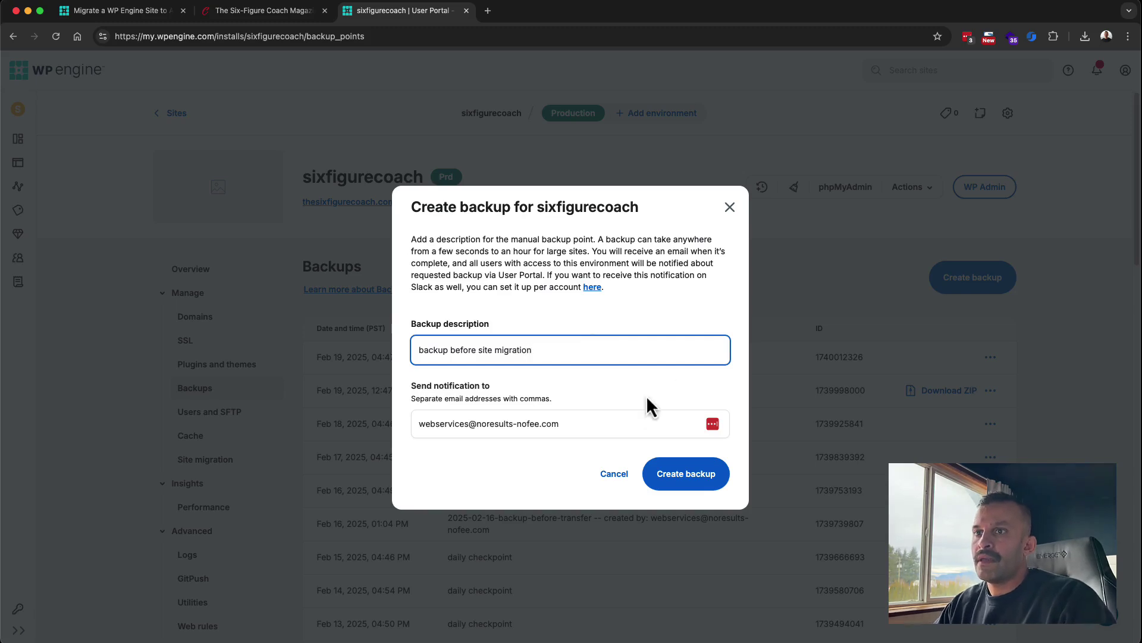
drag(591, 446, 552, 426)
click(648, 427)
key(super+a)
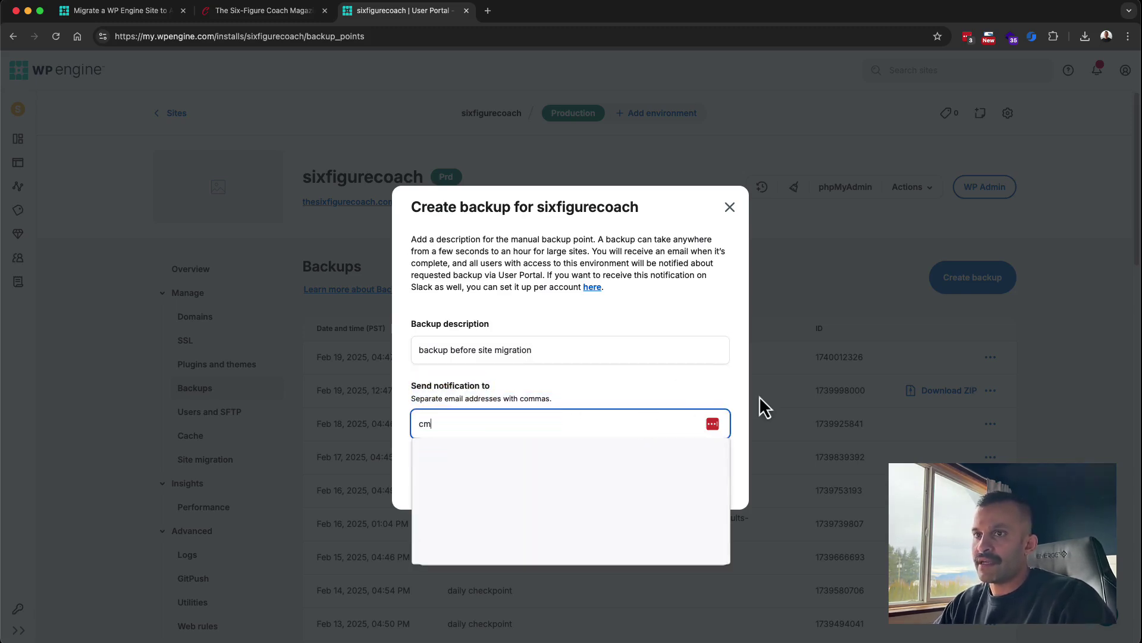
click(632, 403)
click(693, 481)
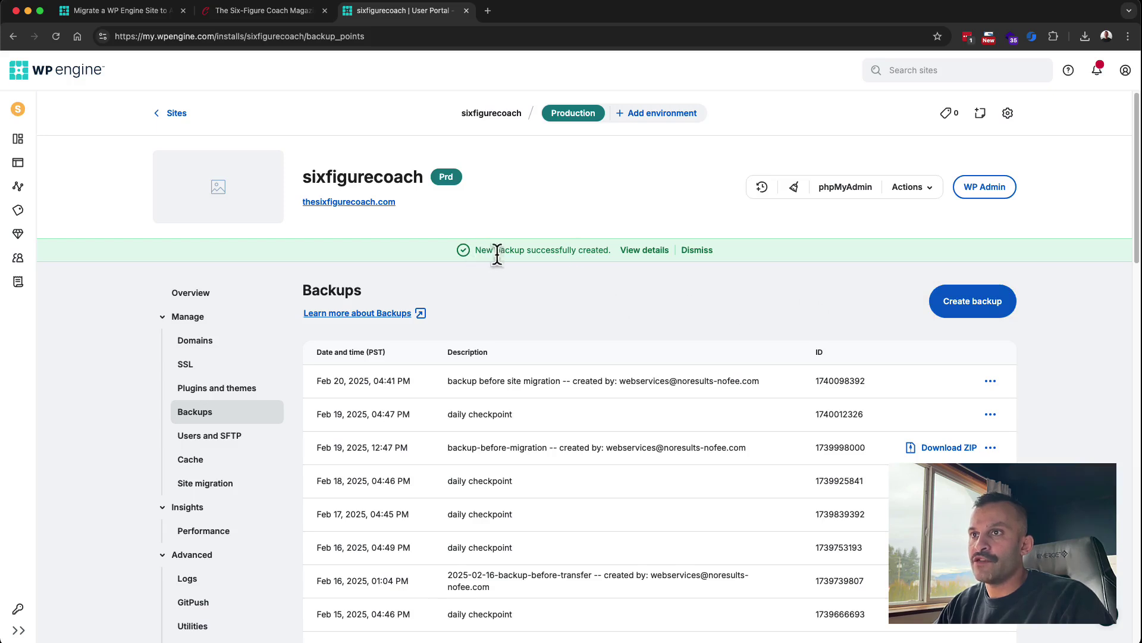
Prepare a Full backup ZIP of the new backup, notifying the user's email address.
click(992, 383)
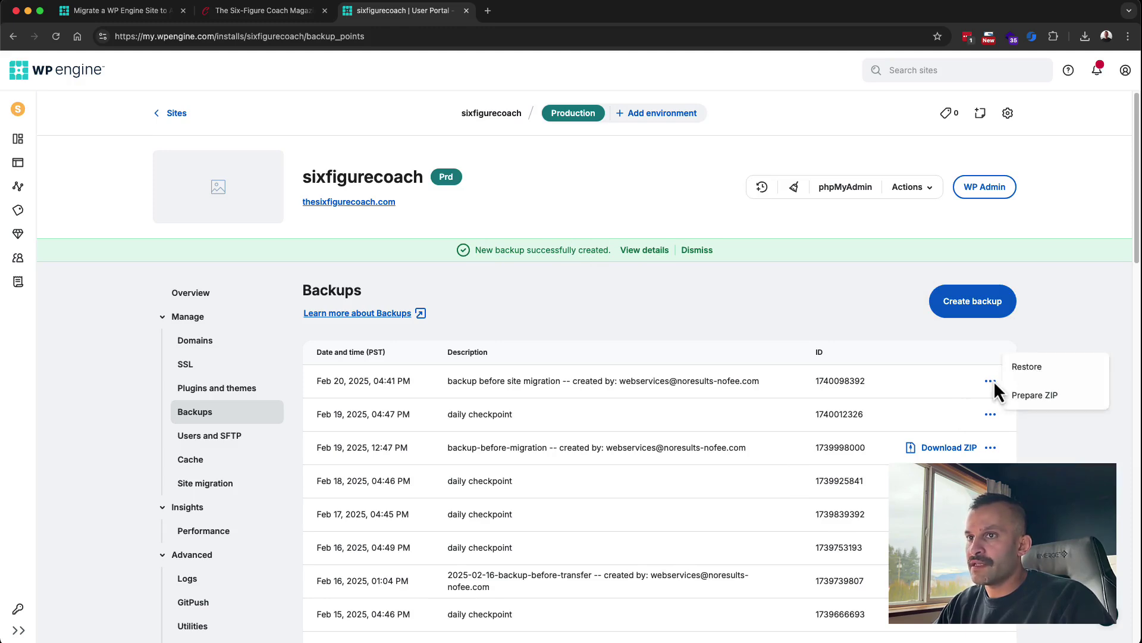
click(1035, 396)
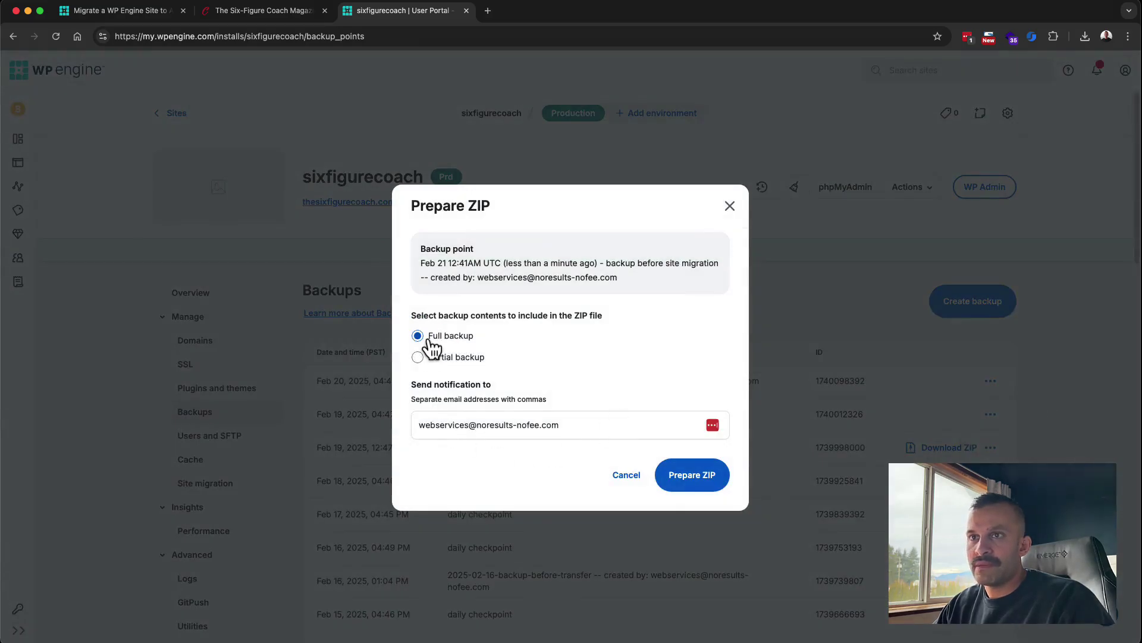
drag(597, 428, 365, 429)
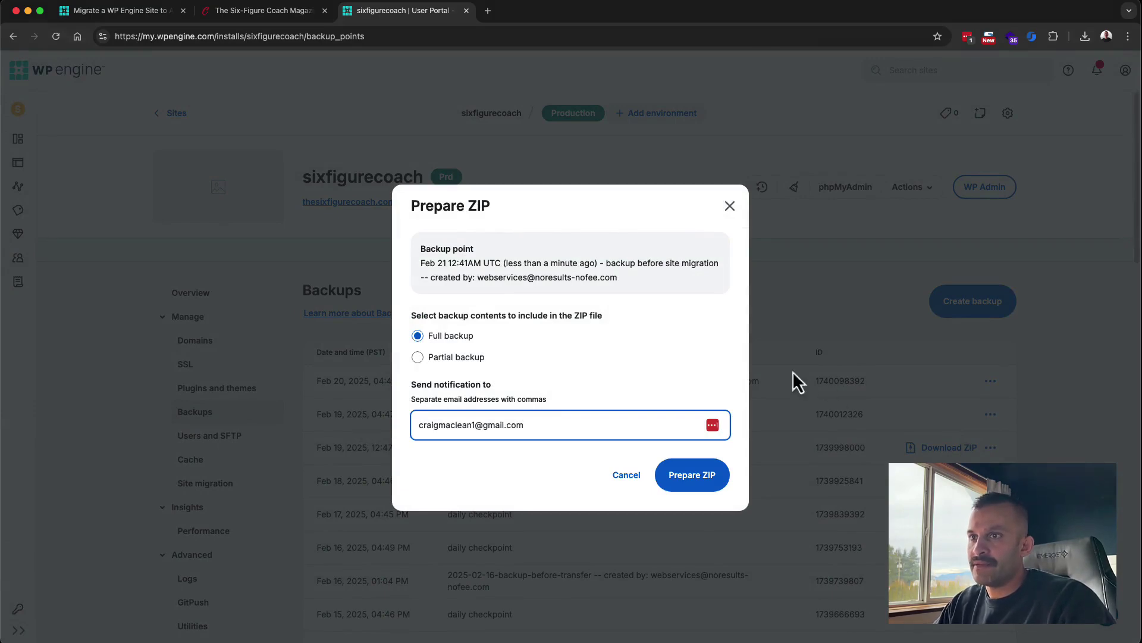
click(657, 367)
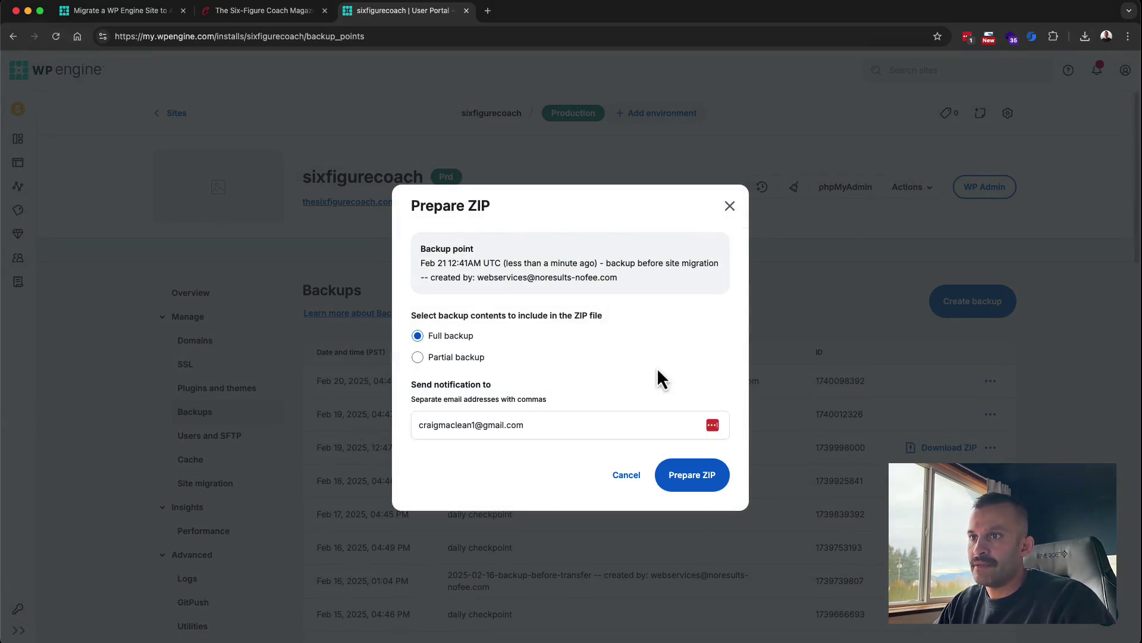
click(710, 482)
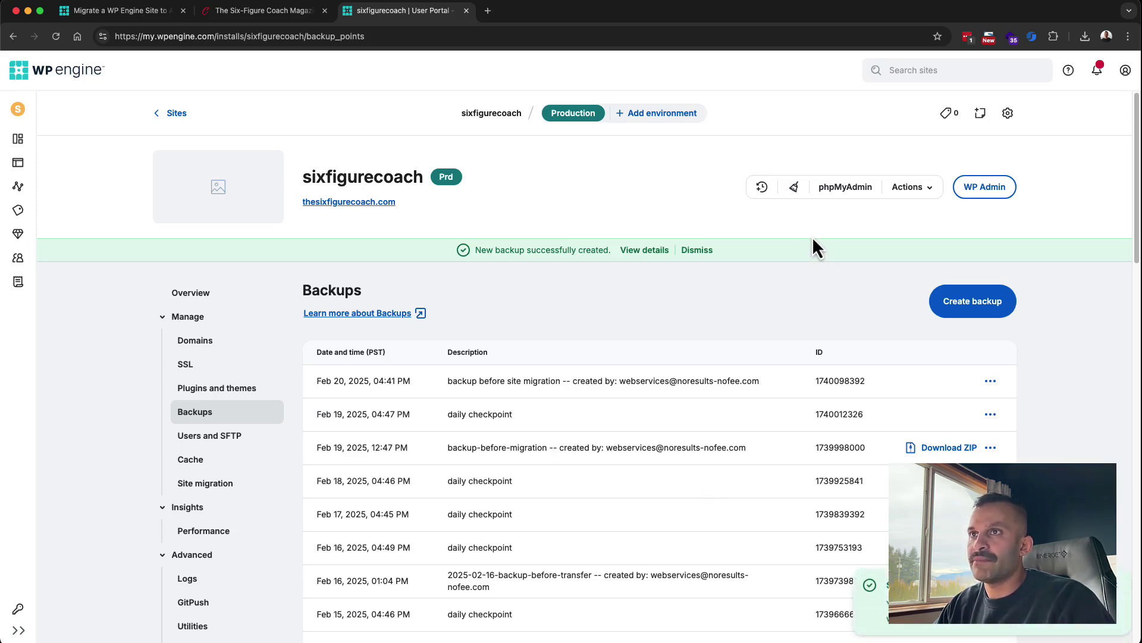
Save the 1.8 GB site-archive ZIP to the thesixfigurecoach folder and check its download progress.
click(959, 420)
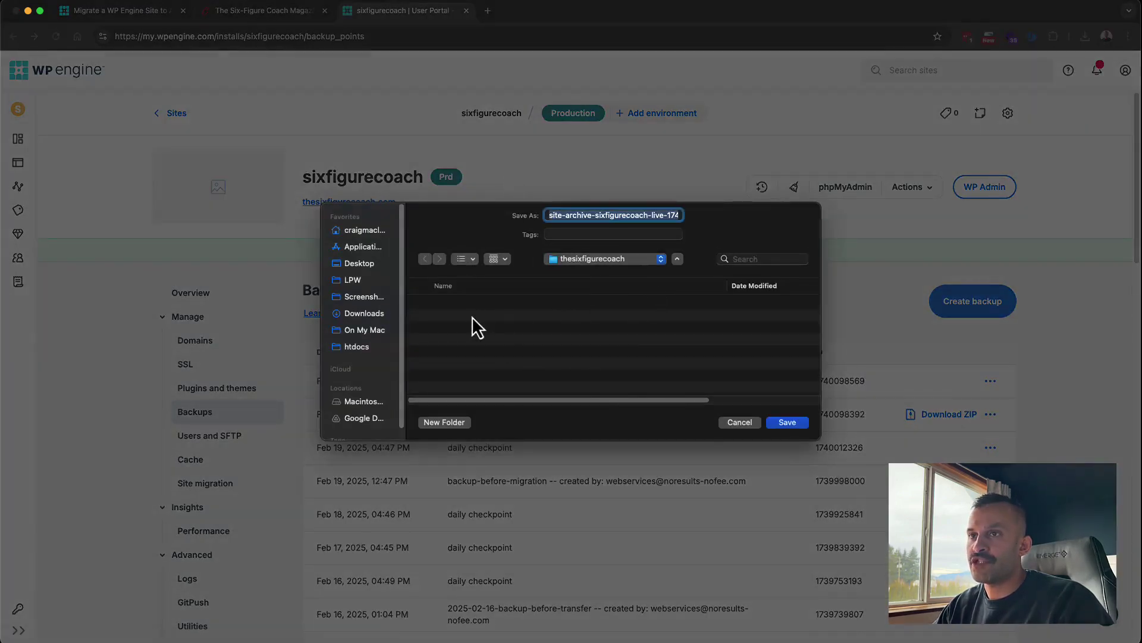
click(793, 425)
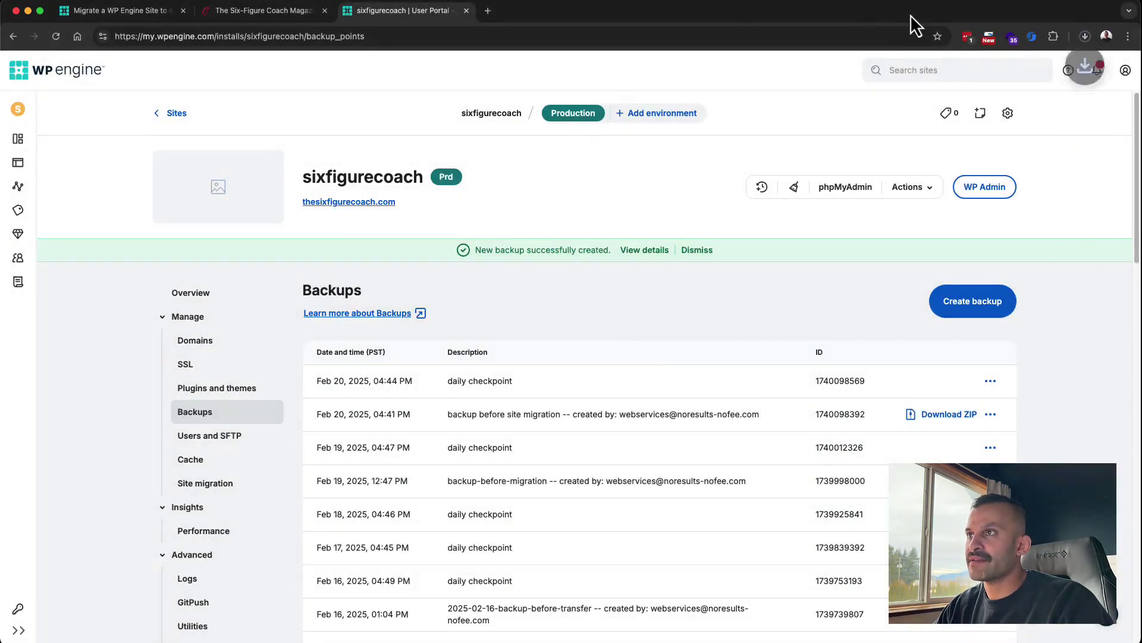
click(1084, 43)
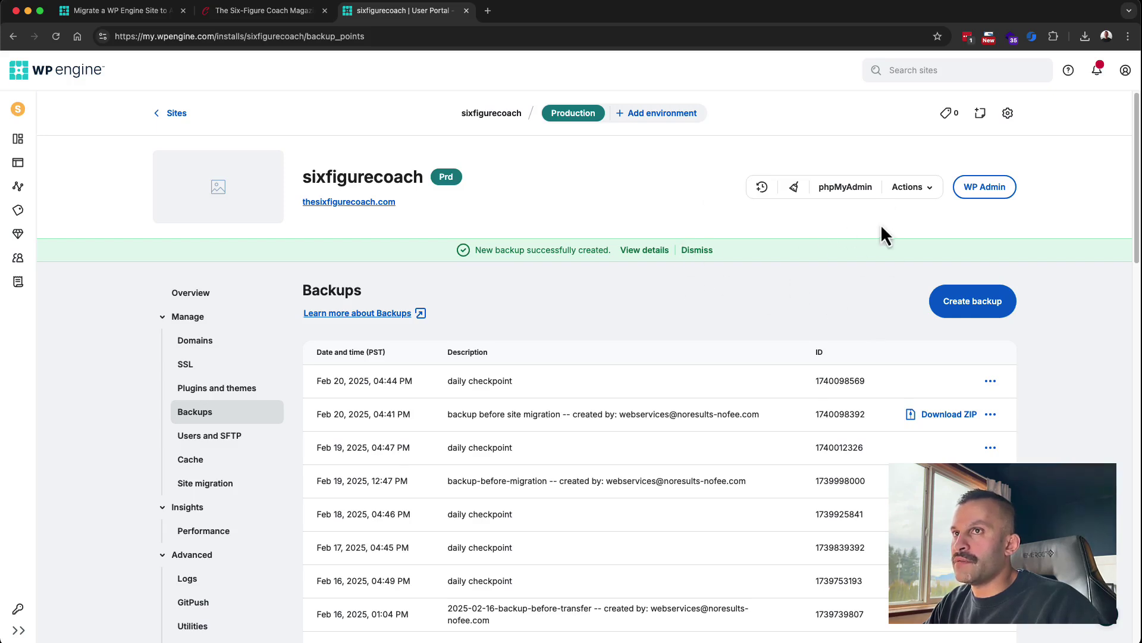
Sign in to The Six-Figure Coach WordPress admin, dismissing the breach warning and ExactMetrics popup.
click(985, 187)
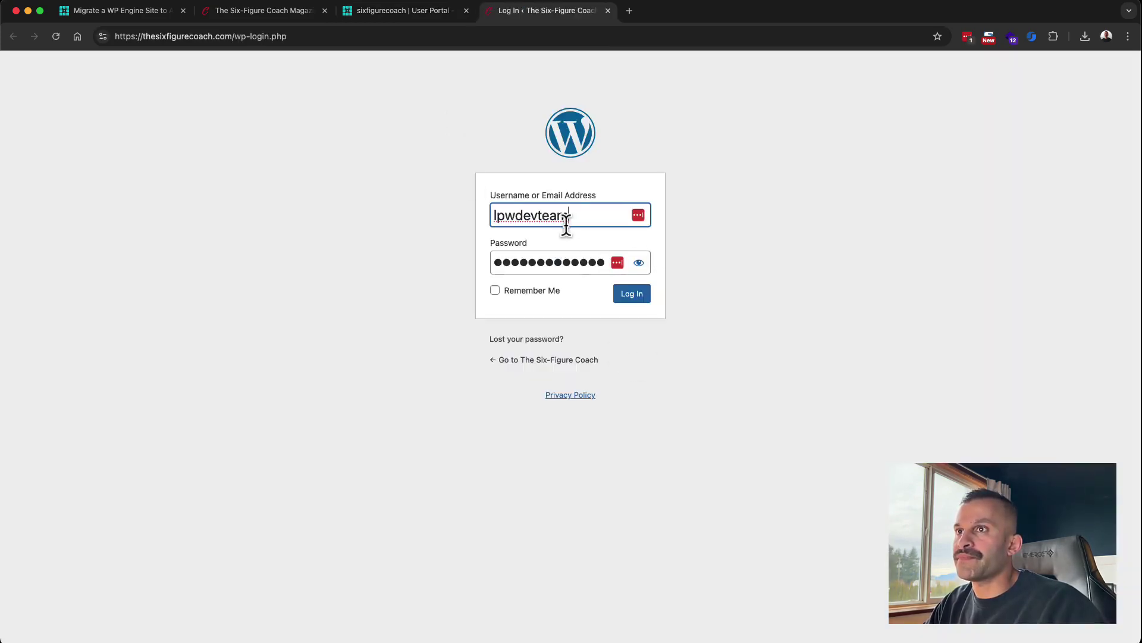
click(571, 218)
click(713, 212)
click(628, 299)
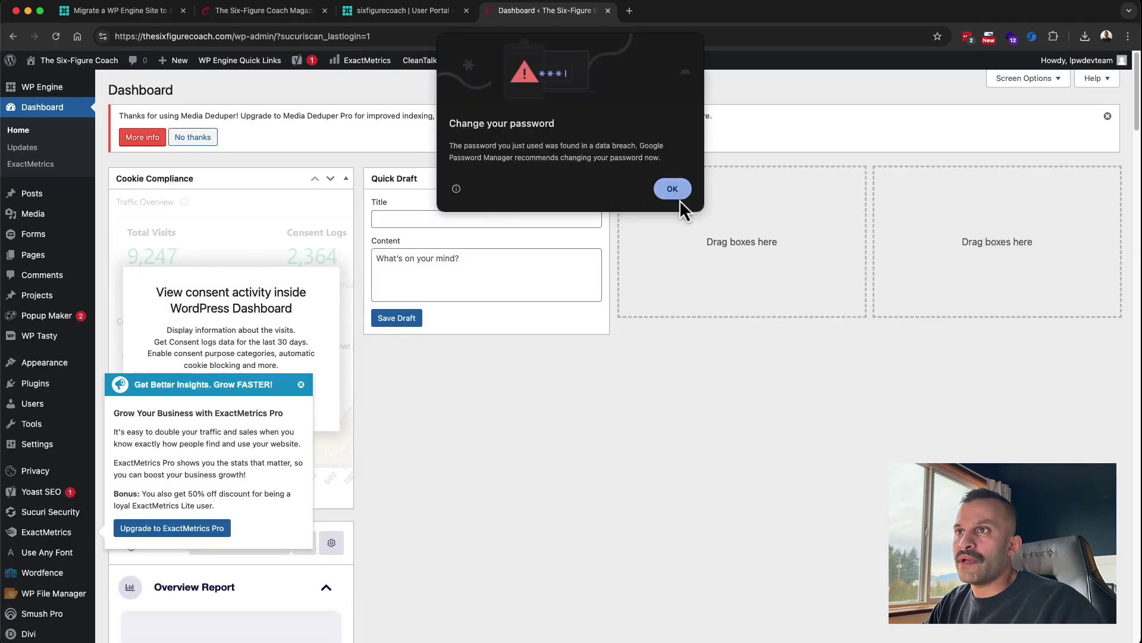
click(672, 189)
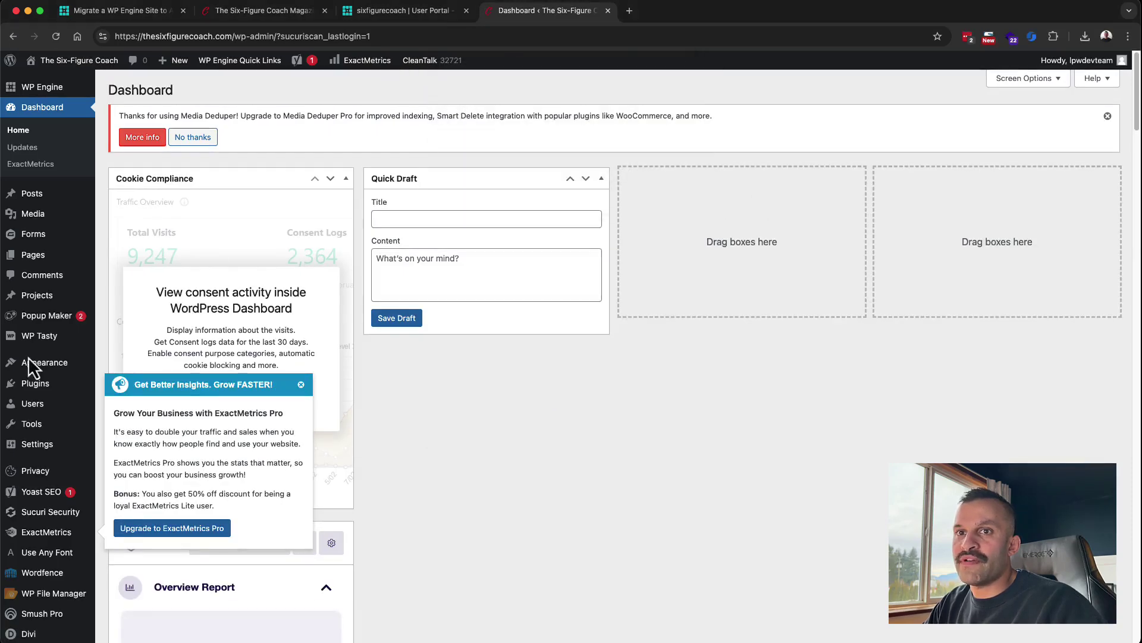
scroll(60, 380, down, 5)
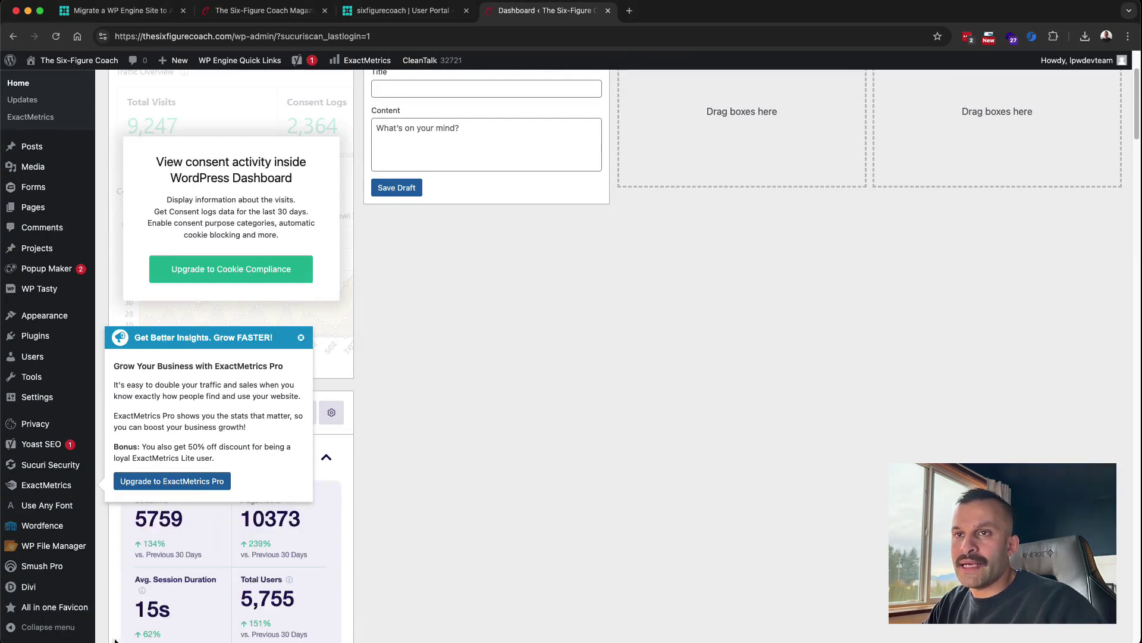
click(301, 337)
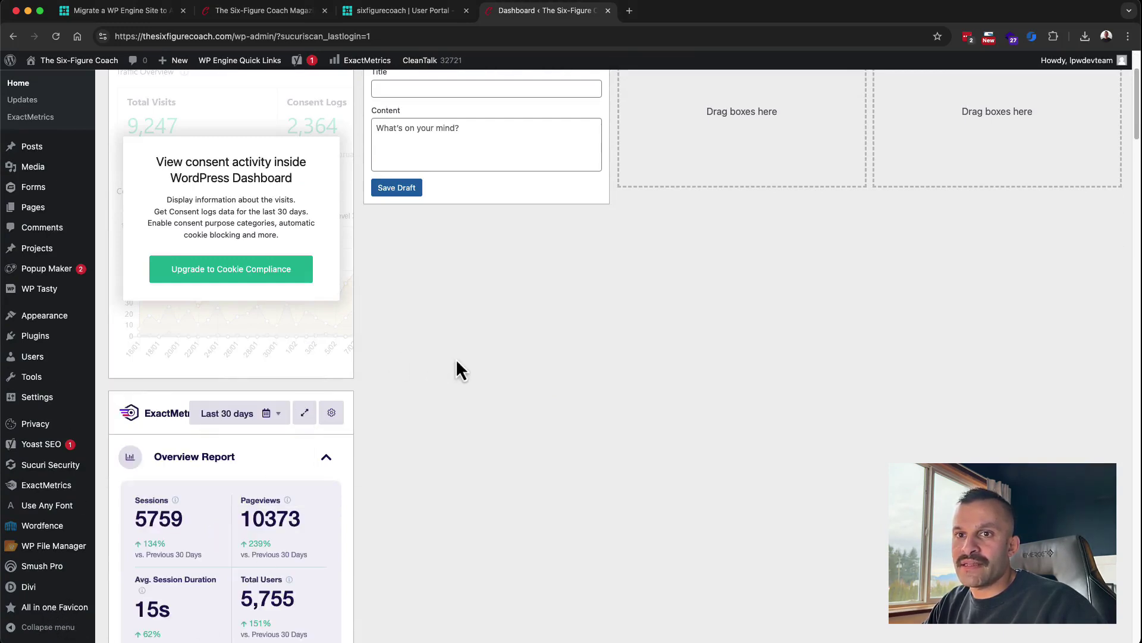
Export Divi Theme Options.json from Theme Options into a new 'plugin settings' folder.
mouse_move(33, 595)
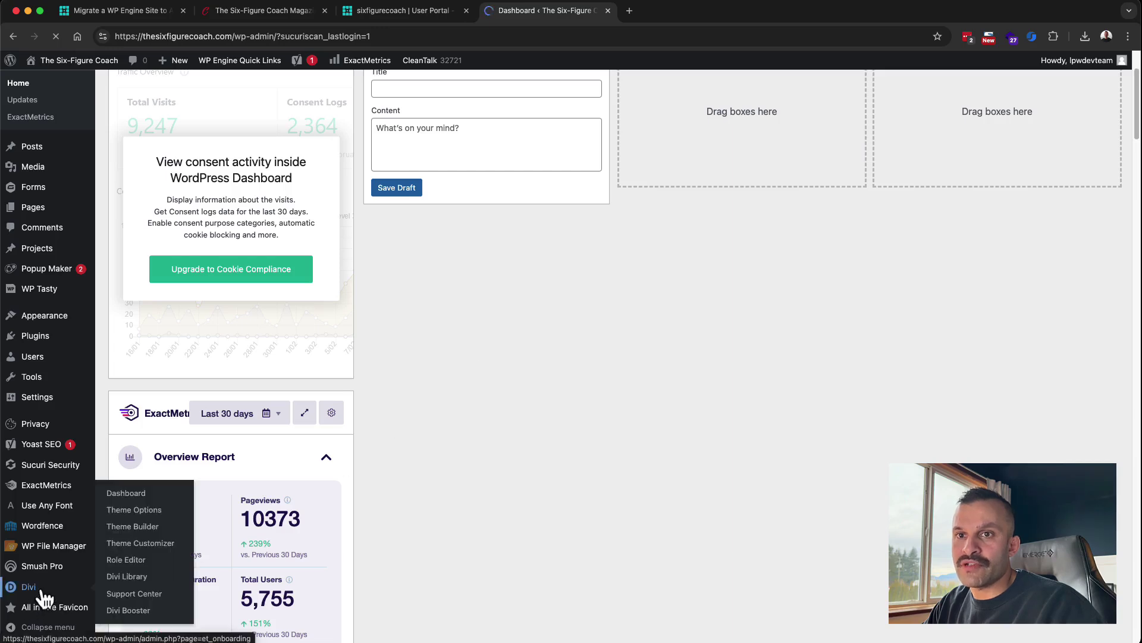
click(146, 512)
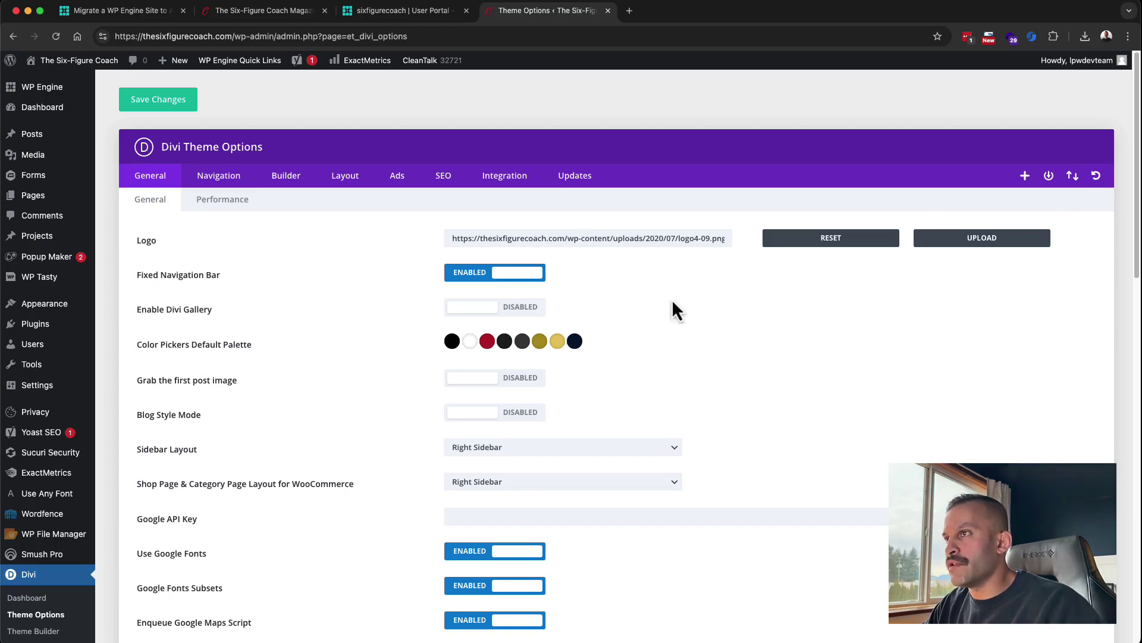
click(1072, 176)
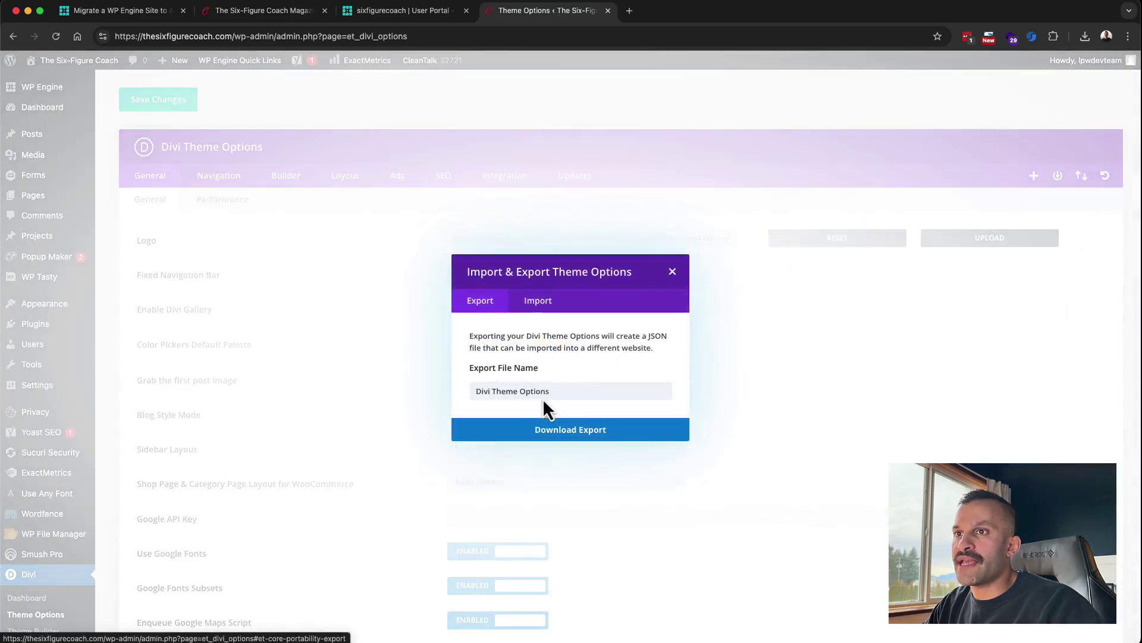
drag(488, 397, 596, 429)
click(597, 432)
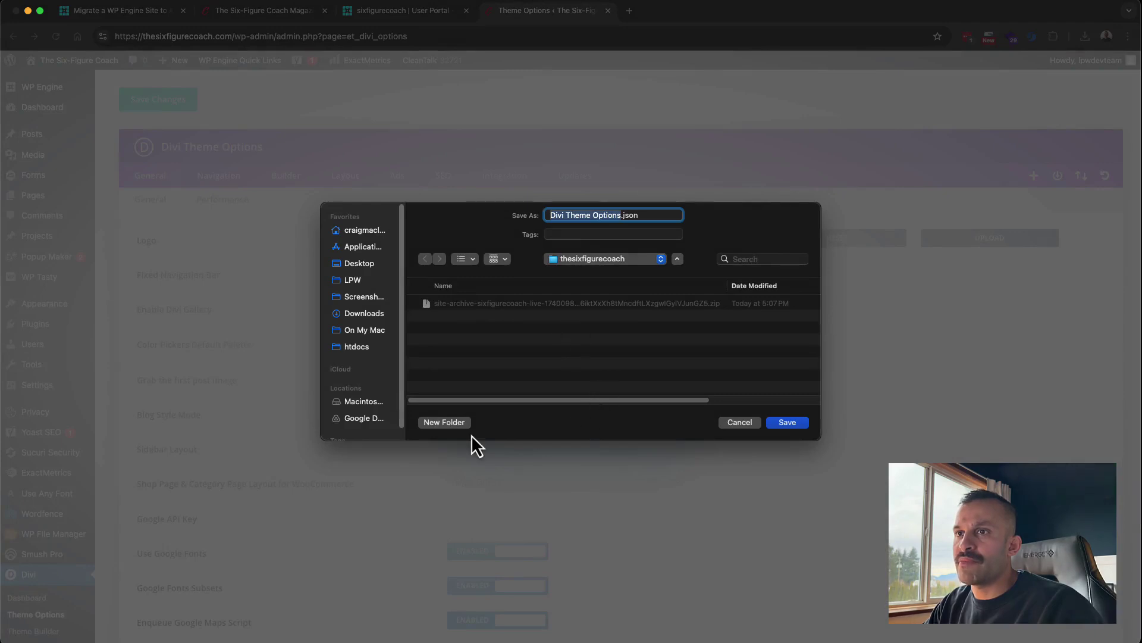
click(466, 426)
text(plugin settings)
key(Return)
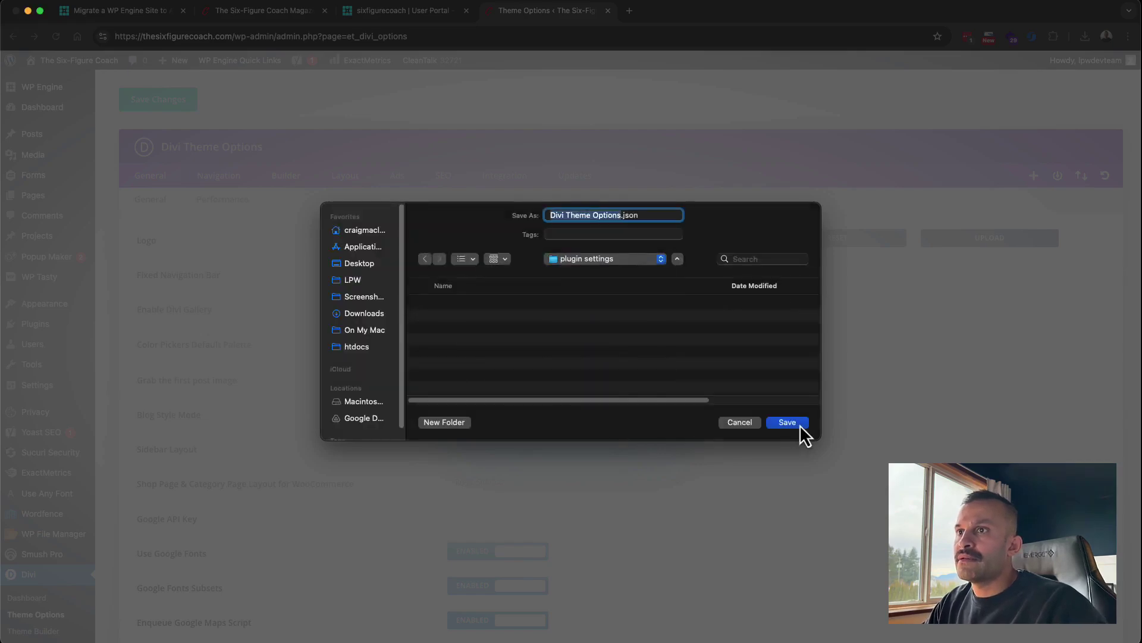
click(791, 423)
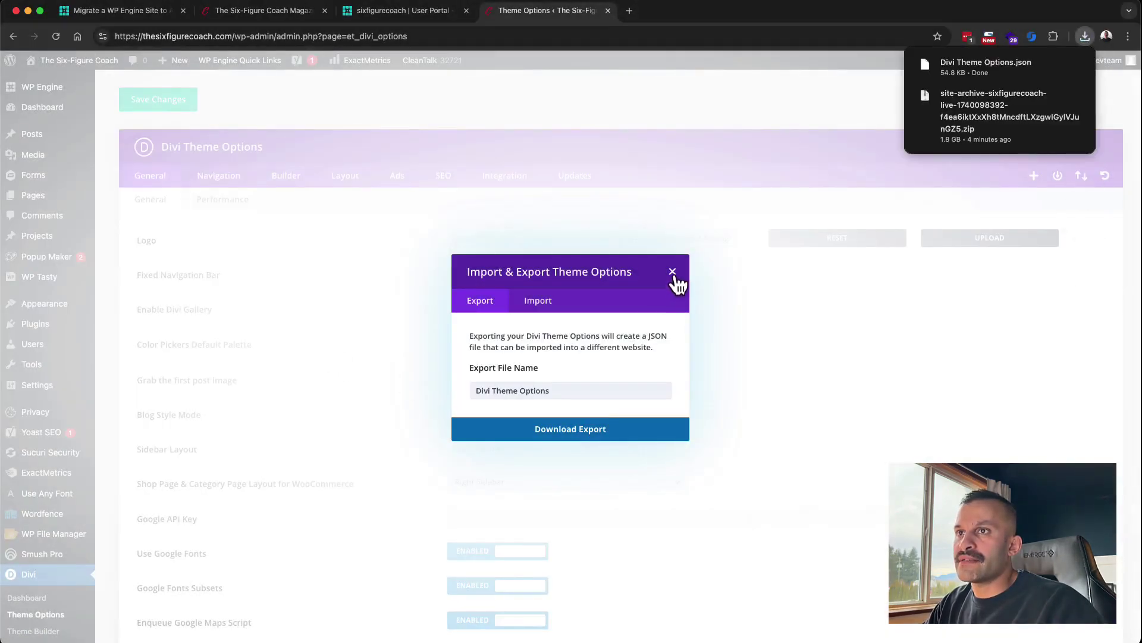
click(672, 272)
scroll(35, 454, down, 3)
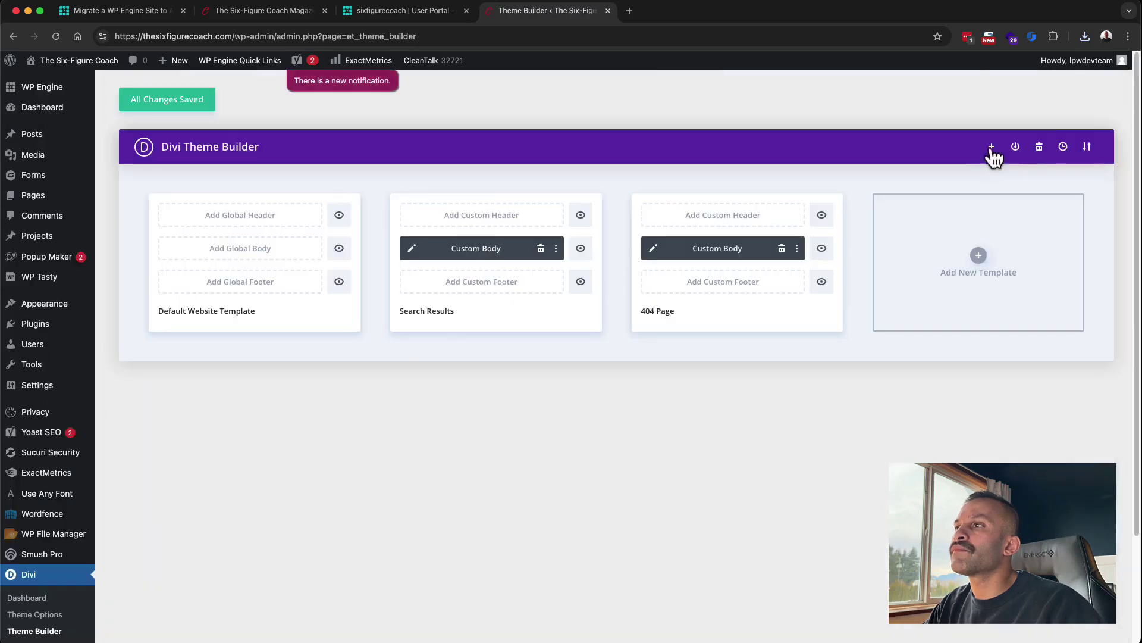
Export all Theme Builder templates and save them as Divi-Theme-Builder-Templates.json.
click(1087, 146)
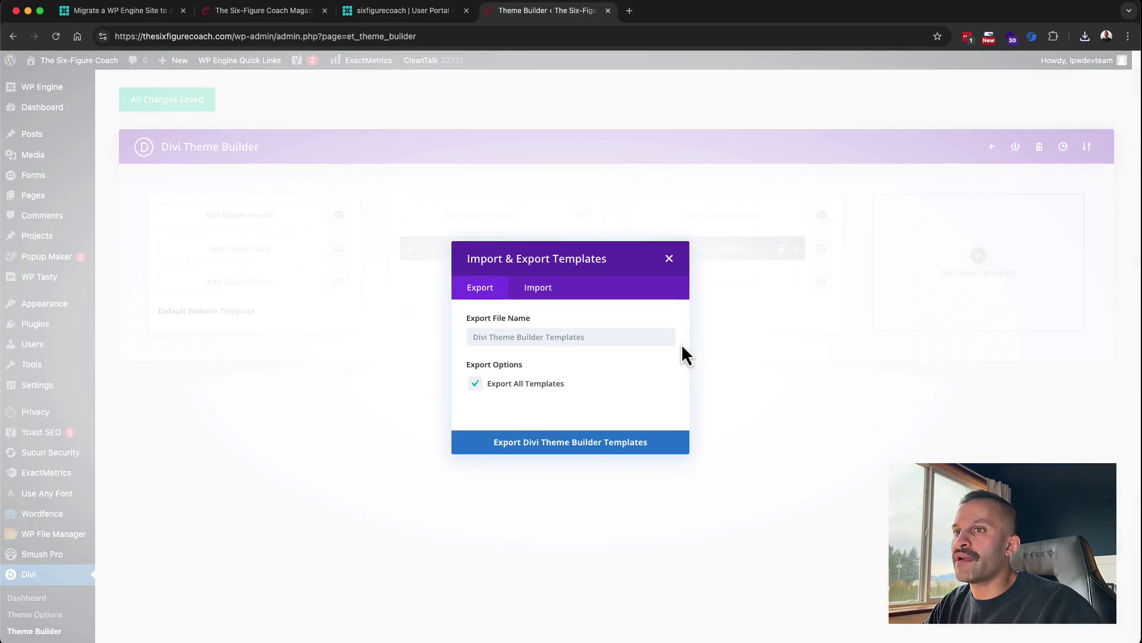
click(581, 450)
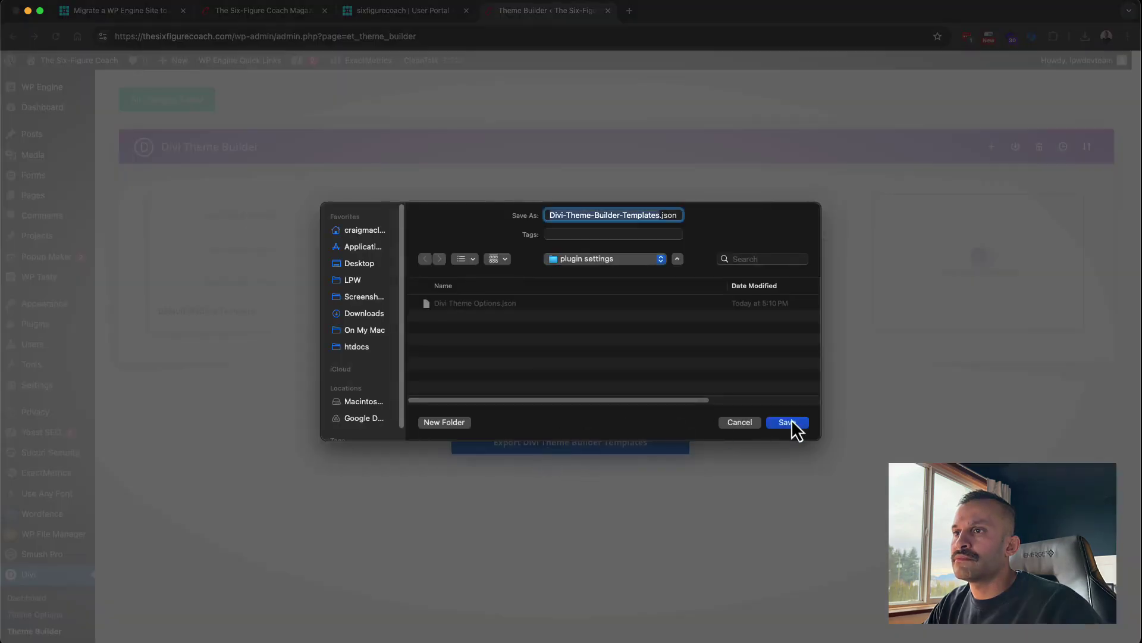
click(791, 420)
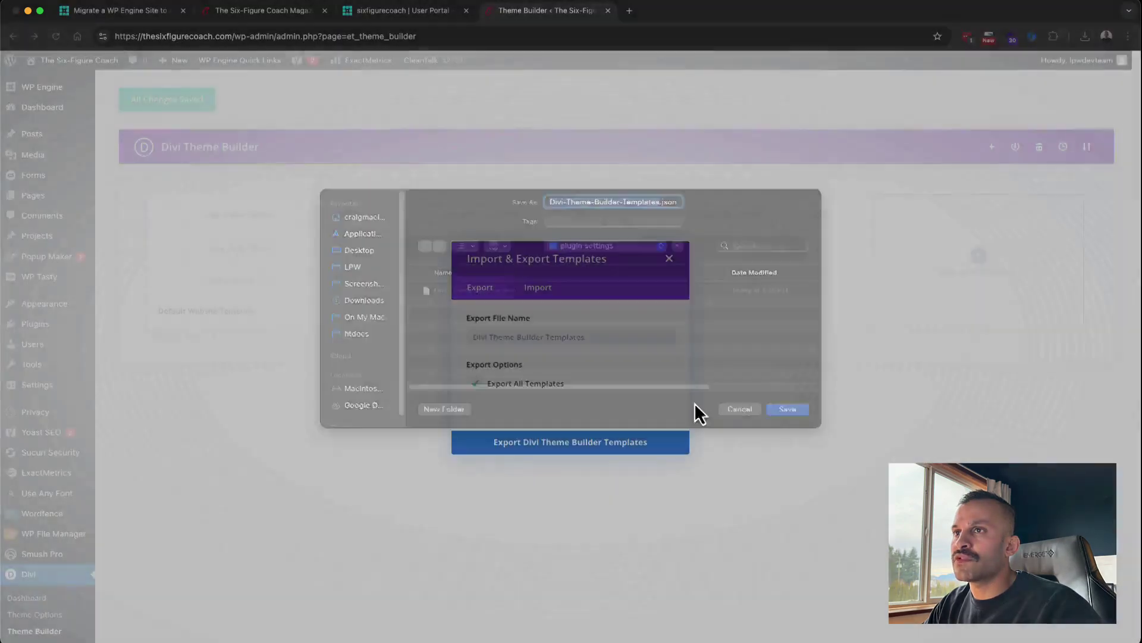
click(668, 260)
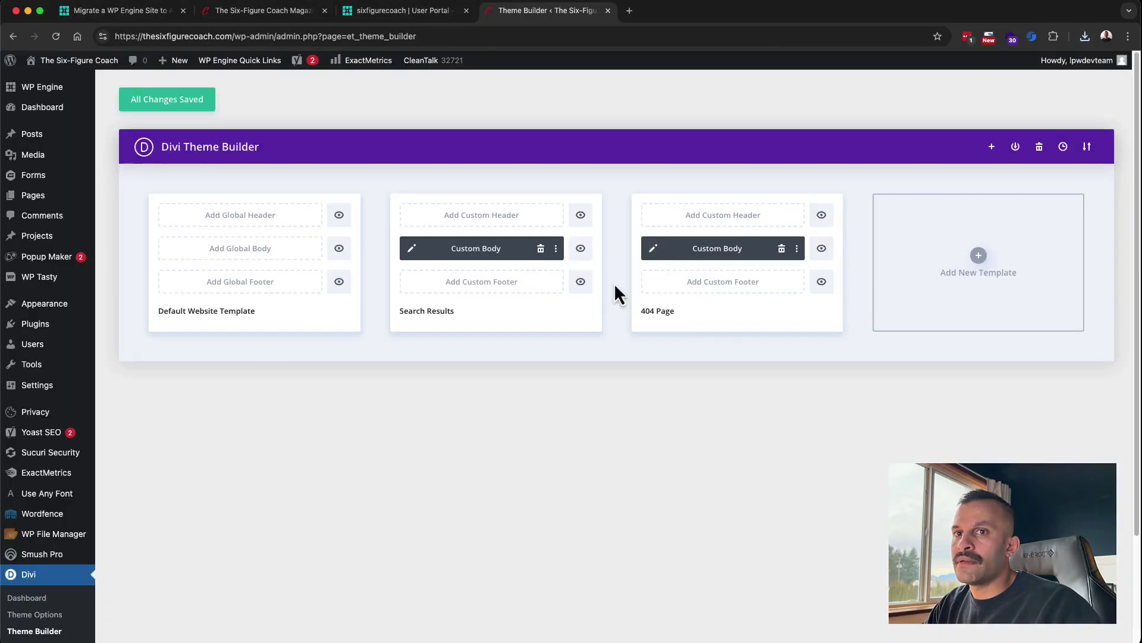
scroll(119, 530, down, 3)
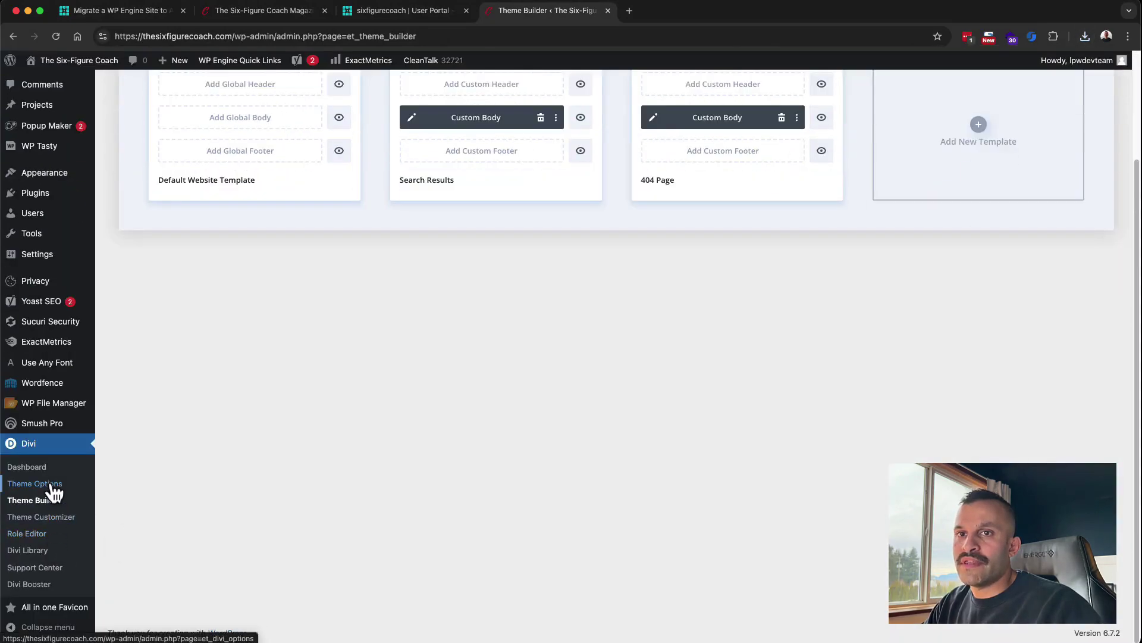
click(55, 517)
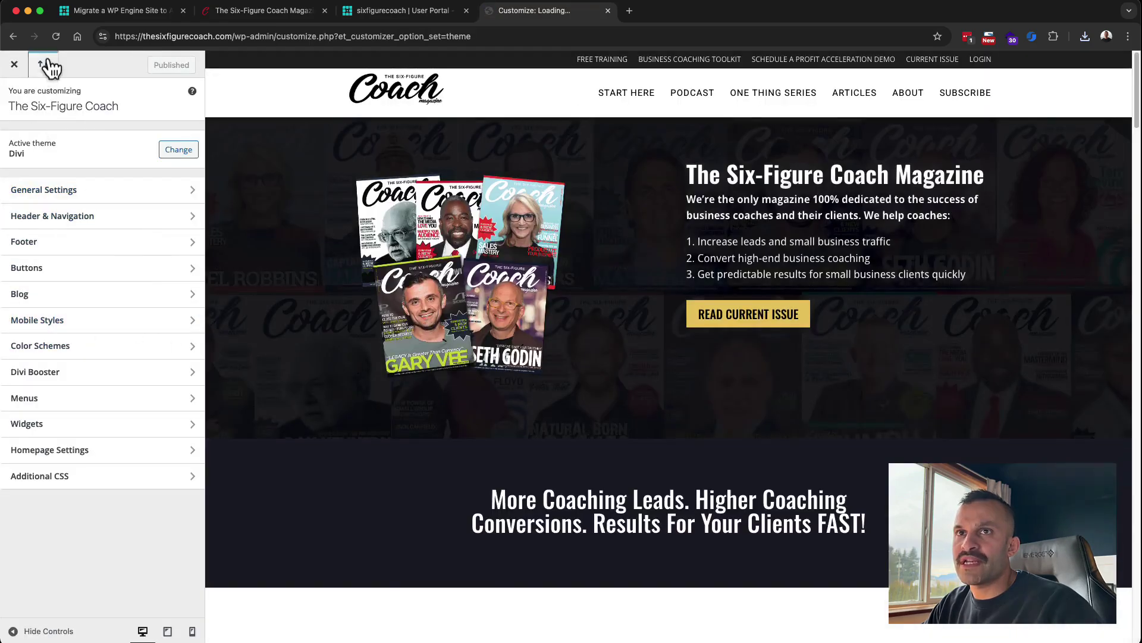
Save the Customizer export as Divi Customizer Settings.json, then exit the Customizer.
click(44, 62)
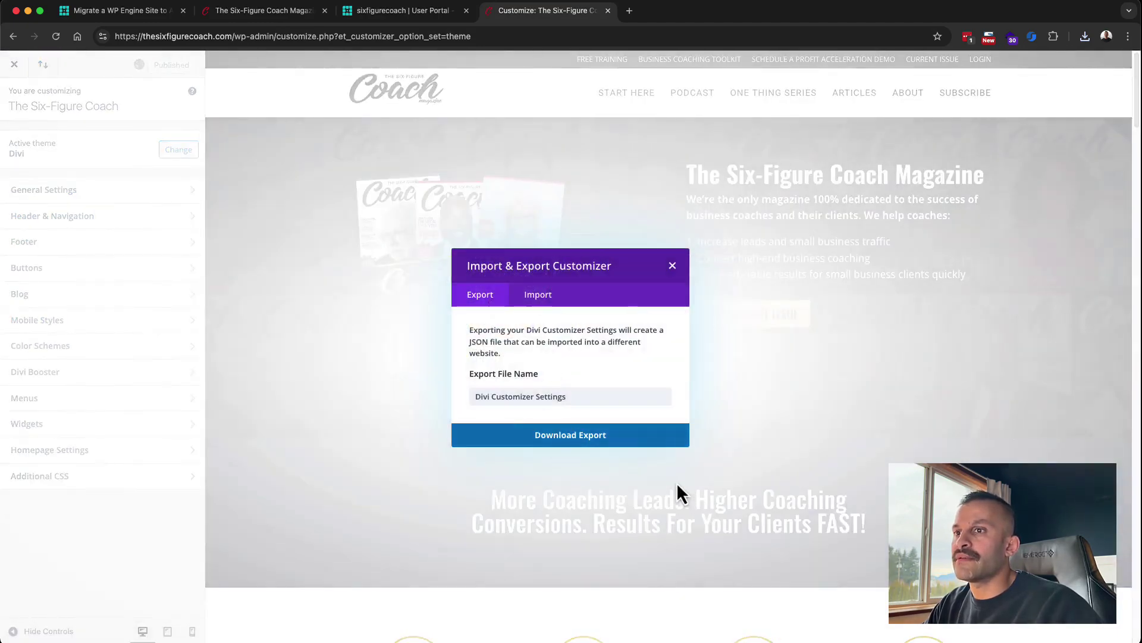
click(611, 445)
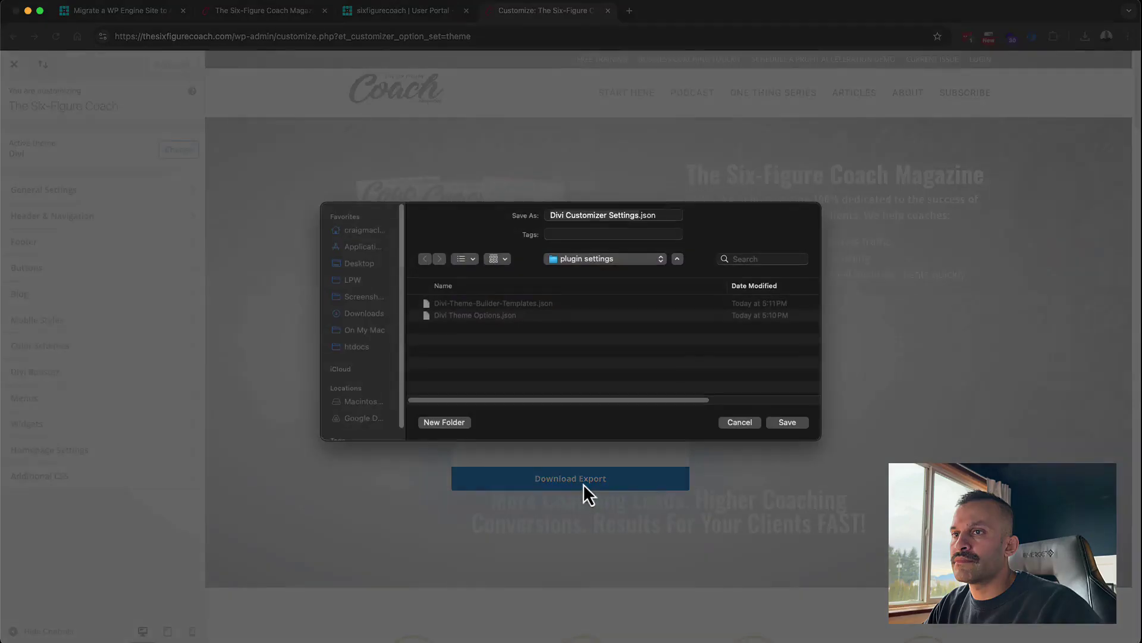
click(773, 422)
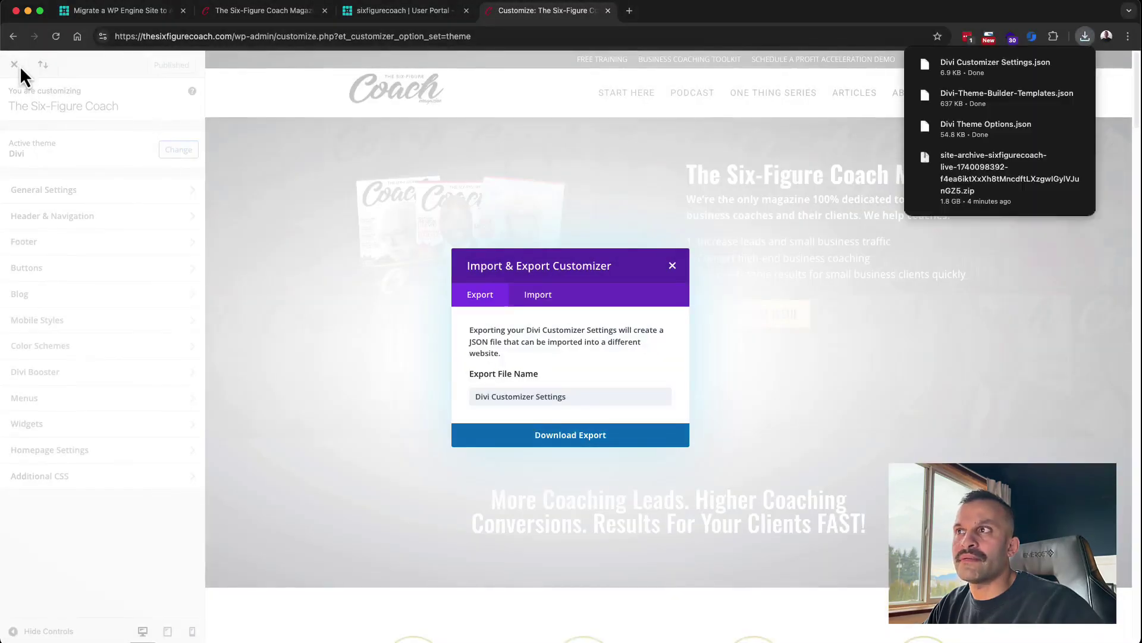
click(13, 67)
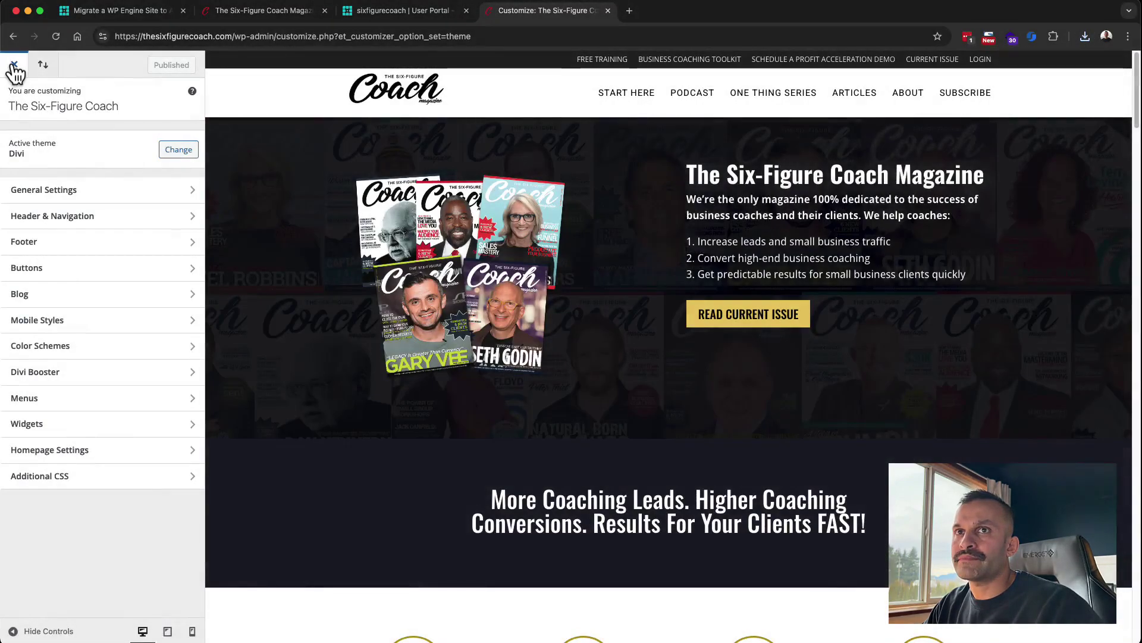
click(14, 66)
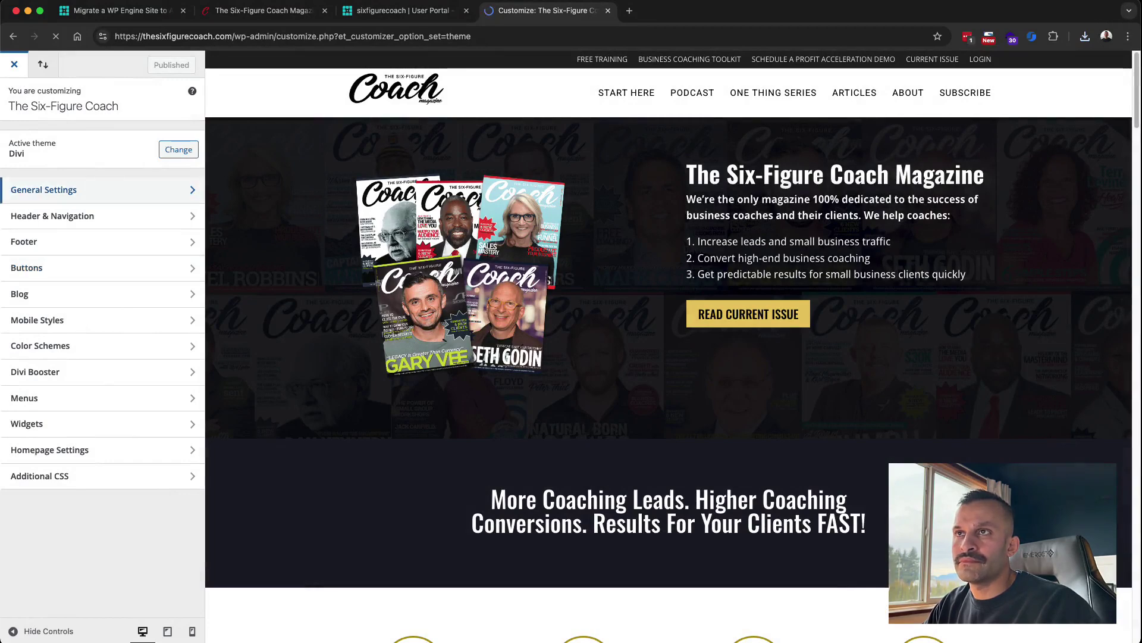
Refresh Smush Pro's membership API status under Data & Settings, then view its Configs tab.
scroll(97, 392, down, 3)
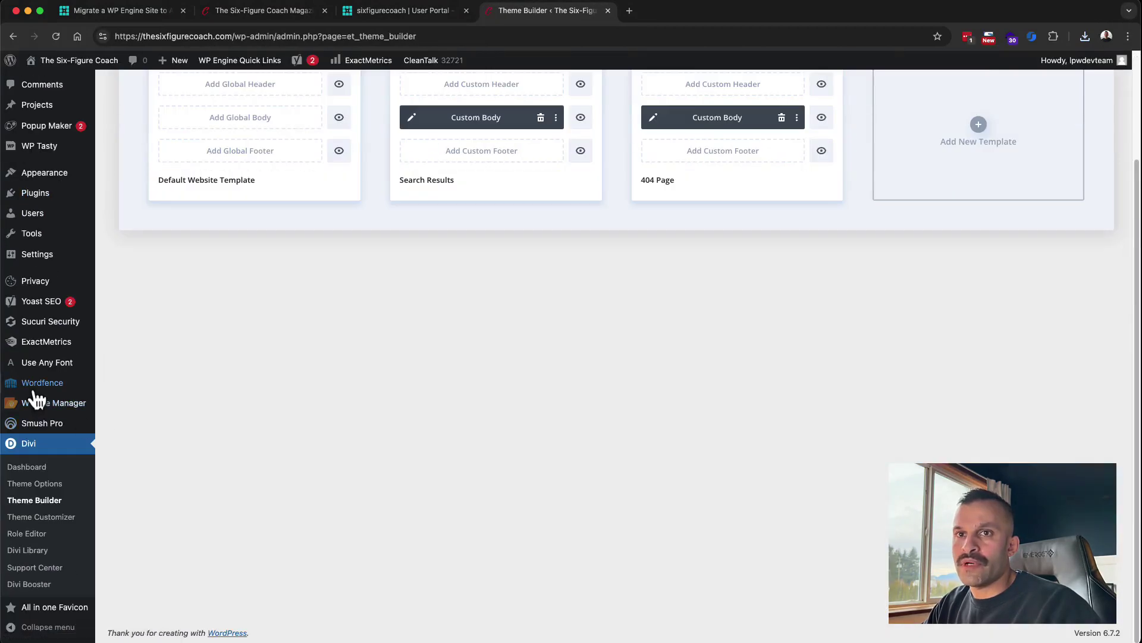
mouse_move(77, 425)
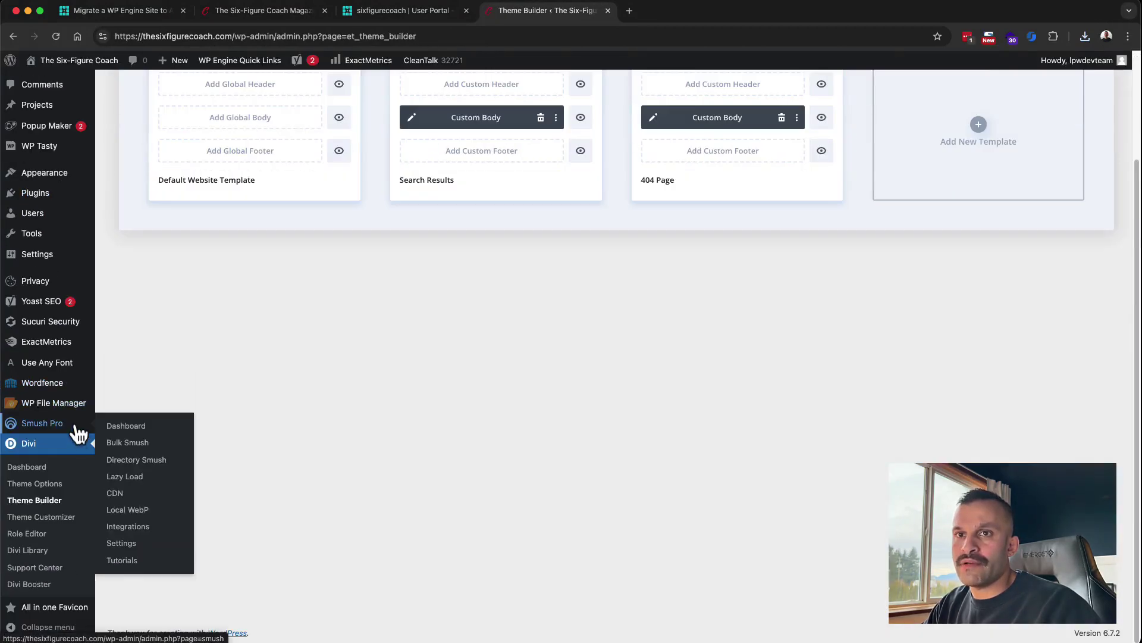
click(140, 548)
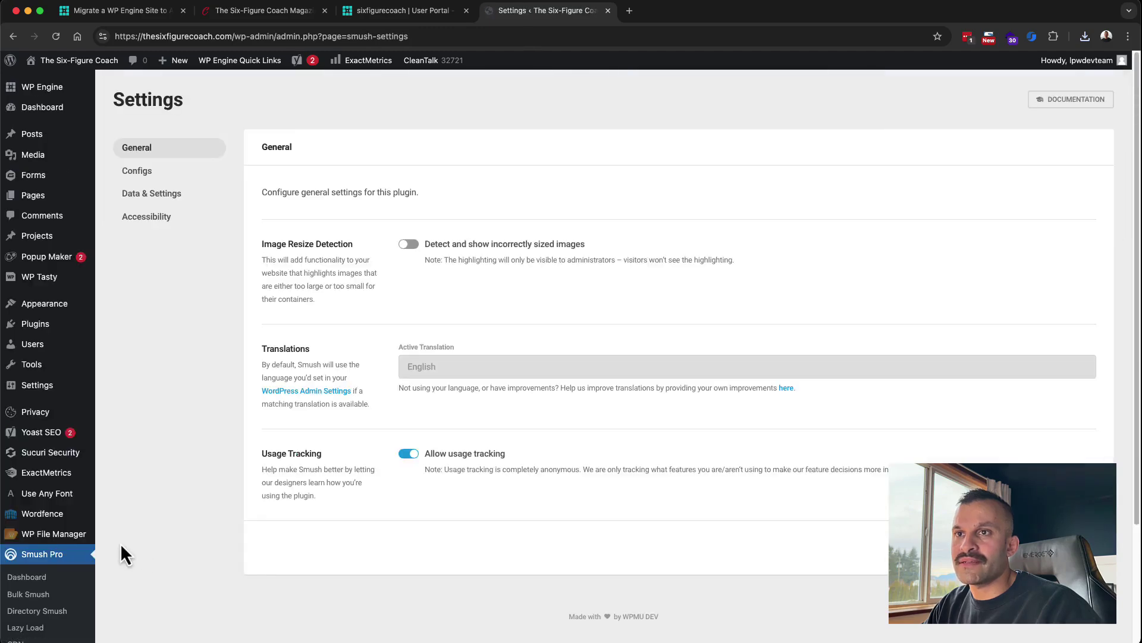
click(139, 203)
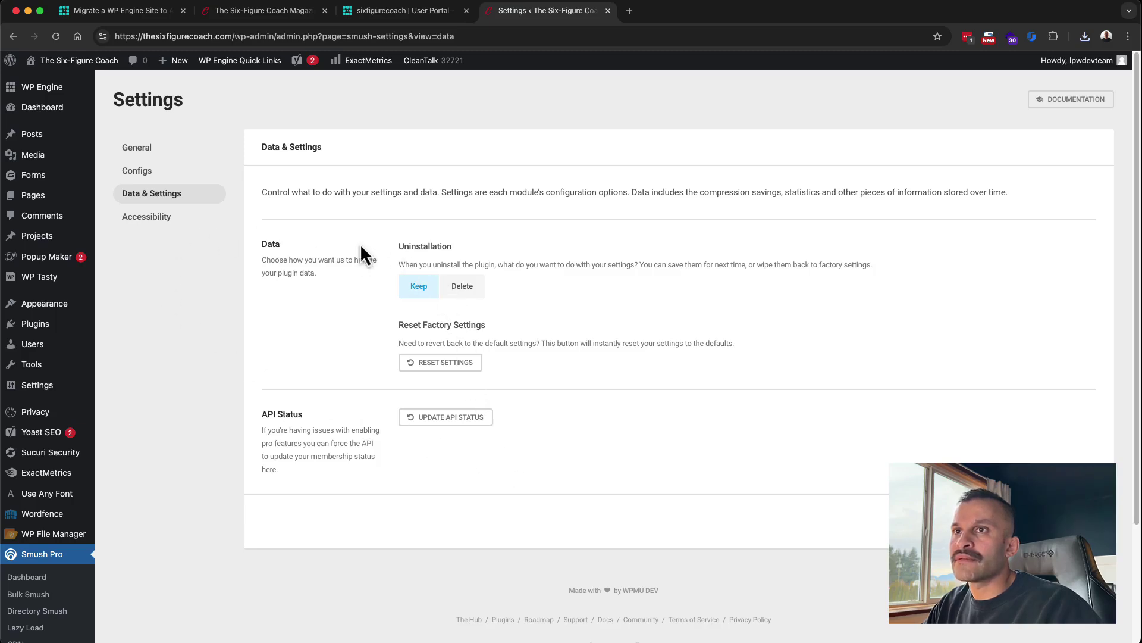
click(470, 418)
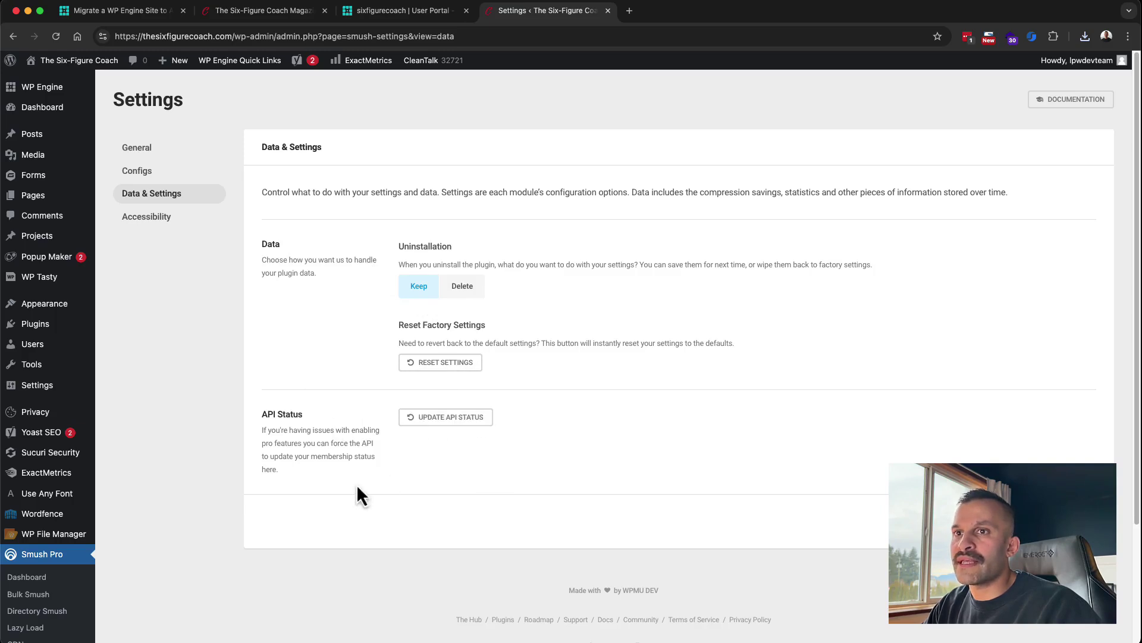
click(172, 176)
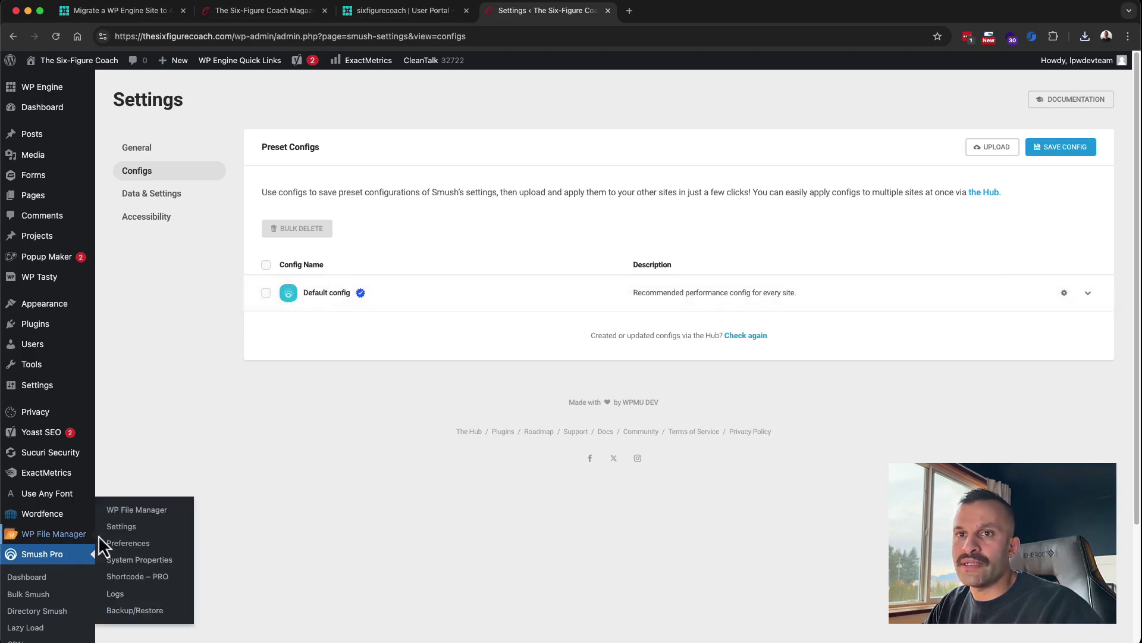
scroll(101, 470, down, 2)
mouse_move(54, 483)
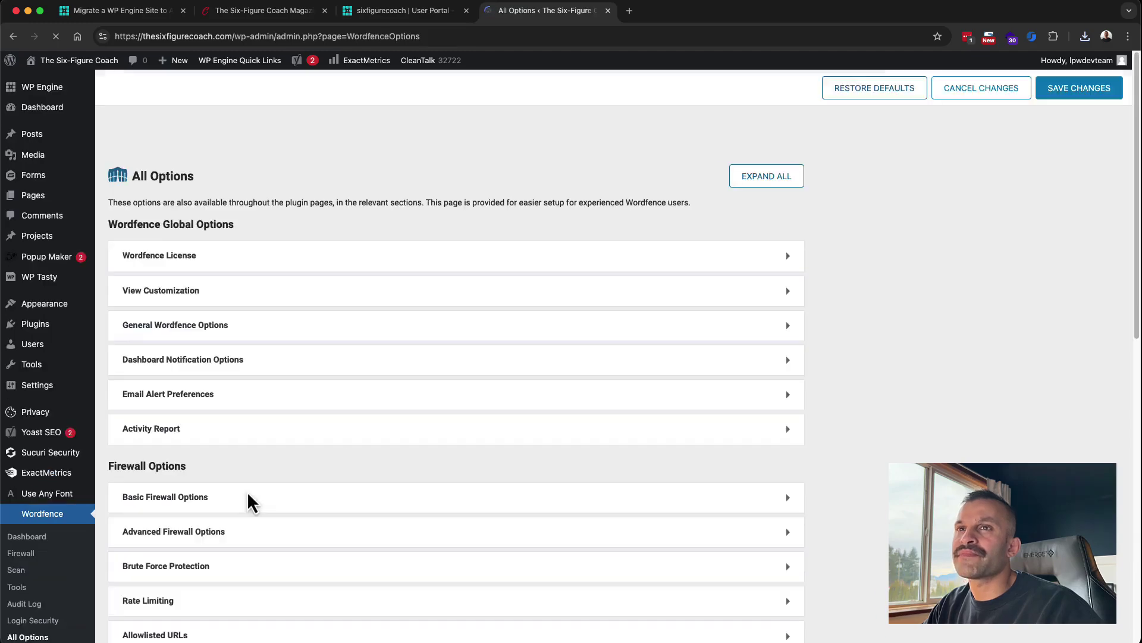
Export the site's Wordfence options from Tools and select the resulting import token.
scroll(249, 500, down, 5)
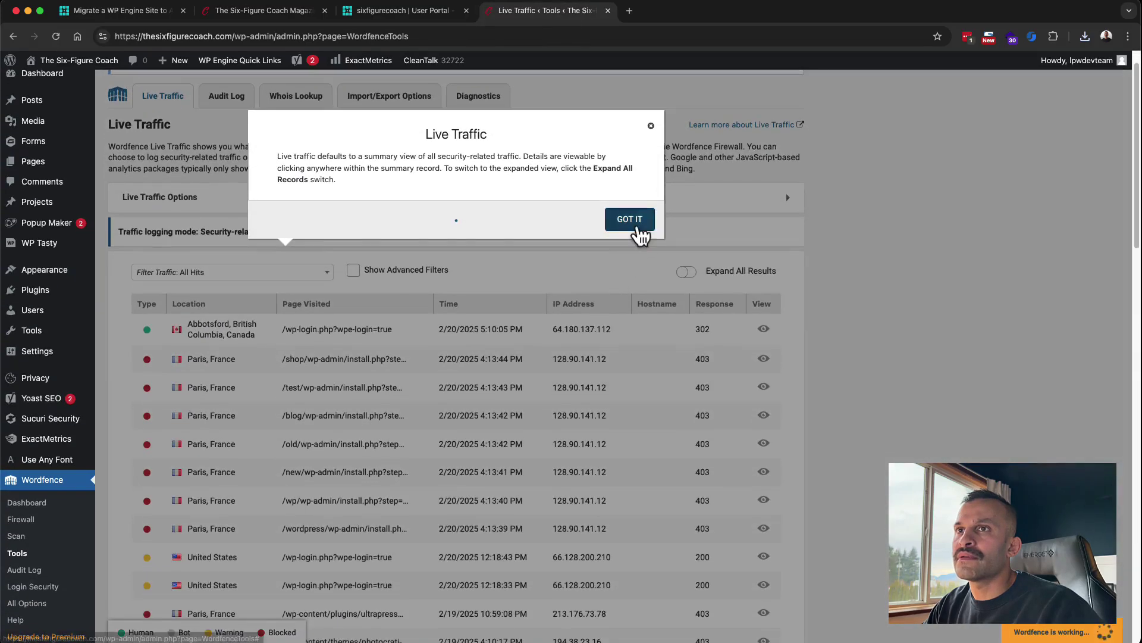
click(637, 227)
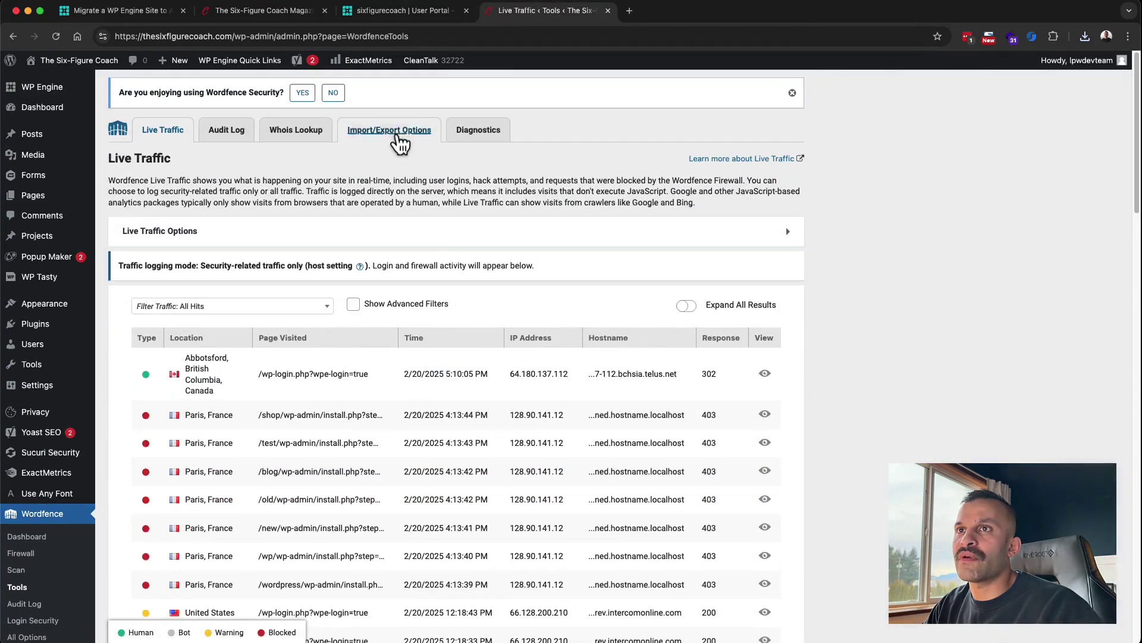
click(398, 138)
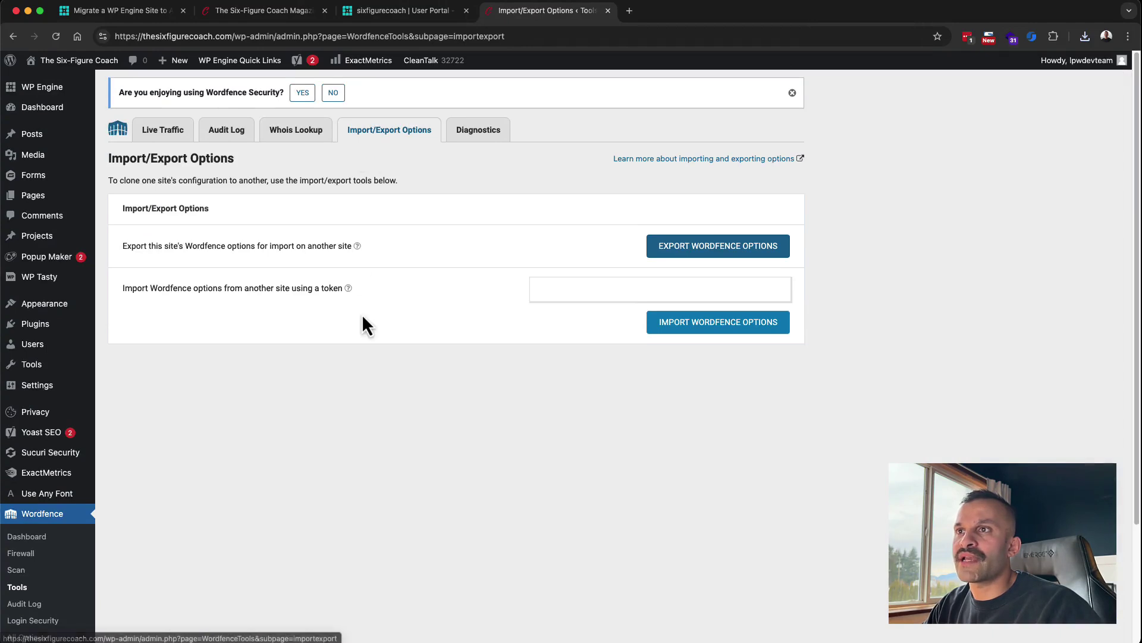
click(702, 249)
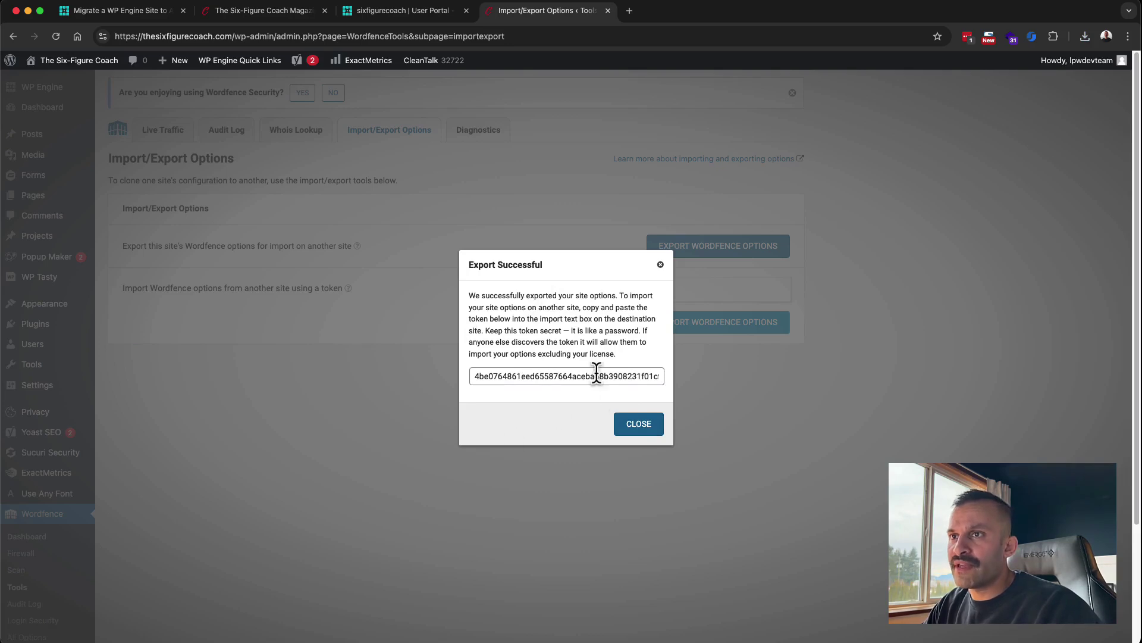
double_click(627, 376)
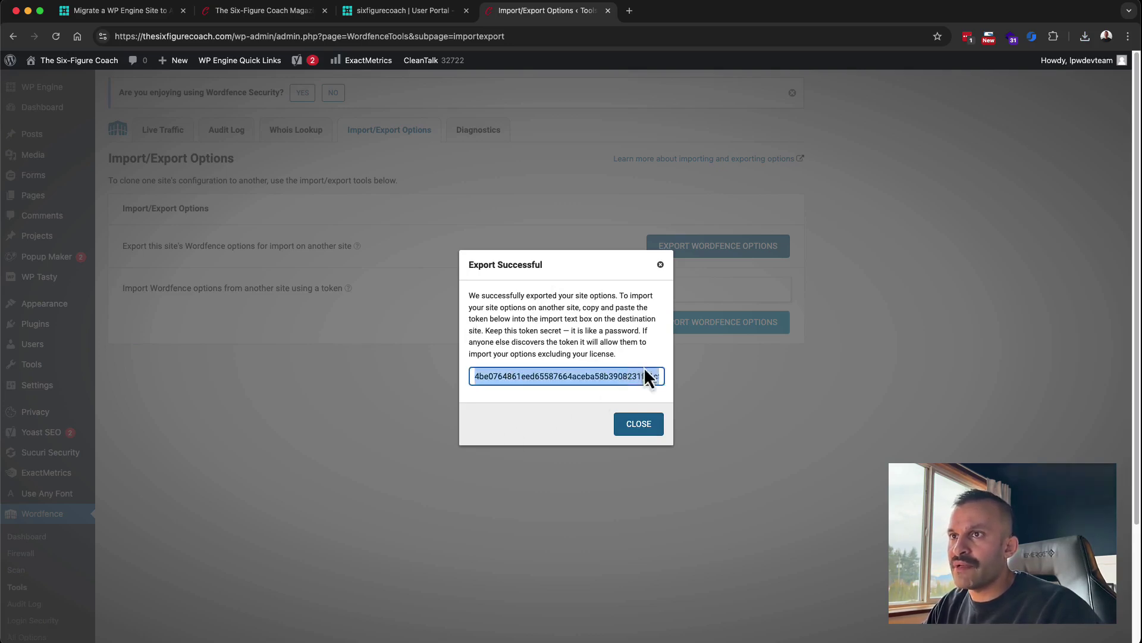
key(super+Tab)
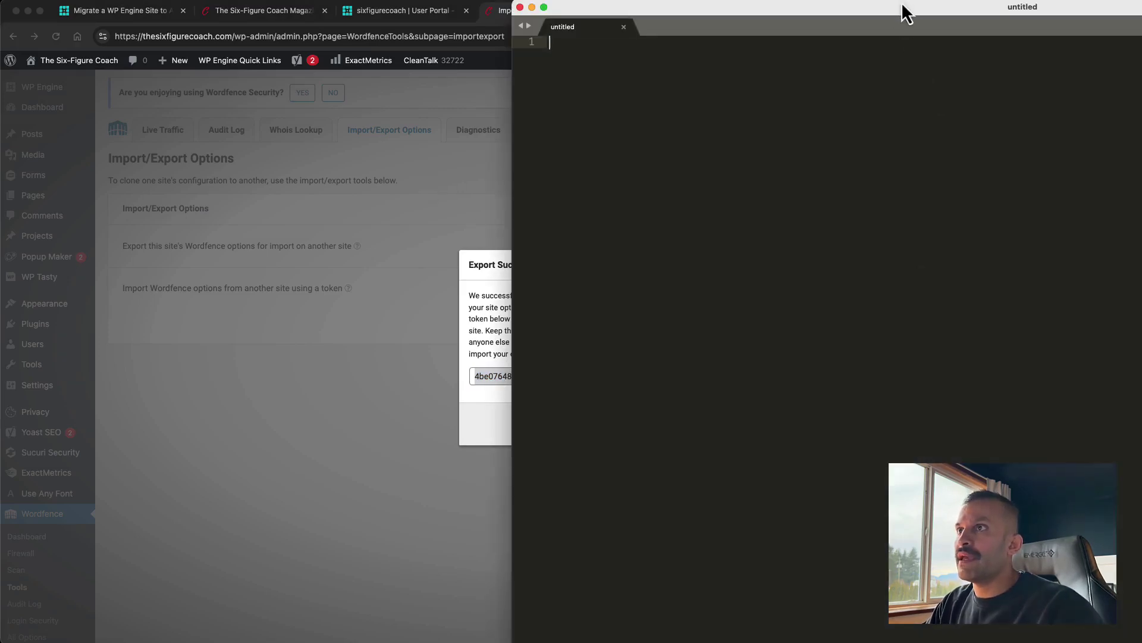
Maximise a new Sublime Text note and head it 'WordFence:' followed by a blank line.
drag(902, 12, 2, 2)
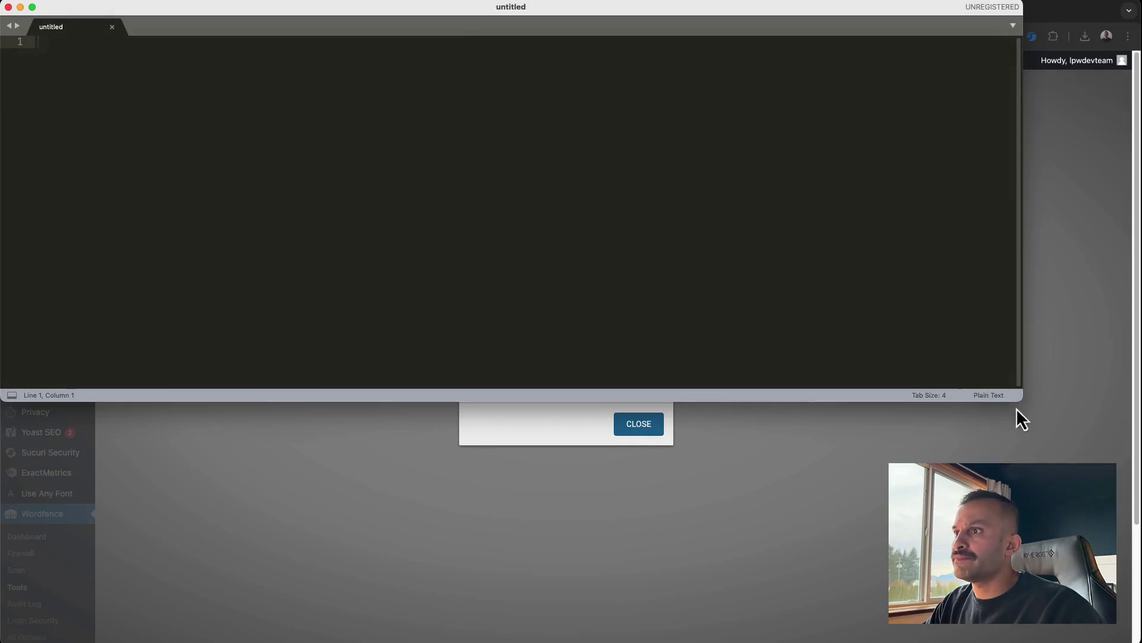
drag(1018, 400, 1139, 640)
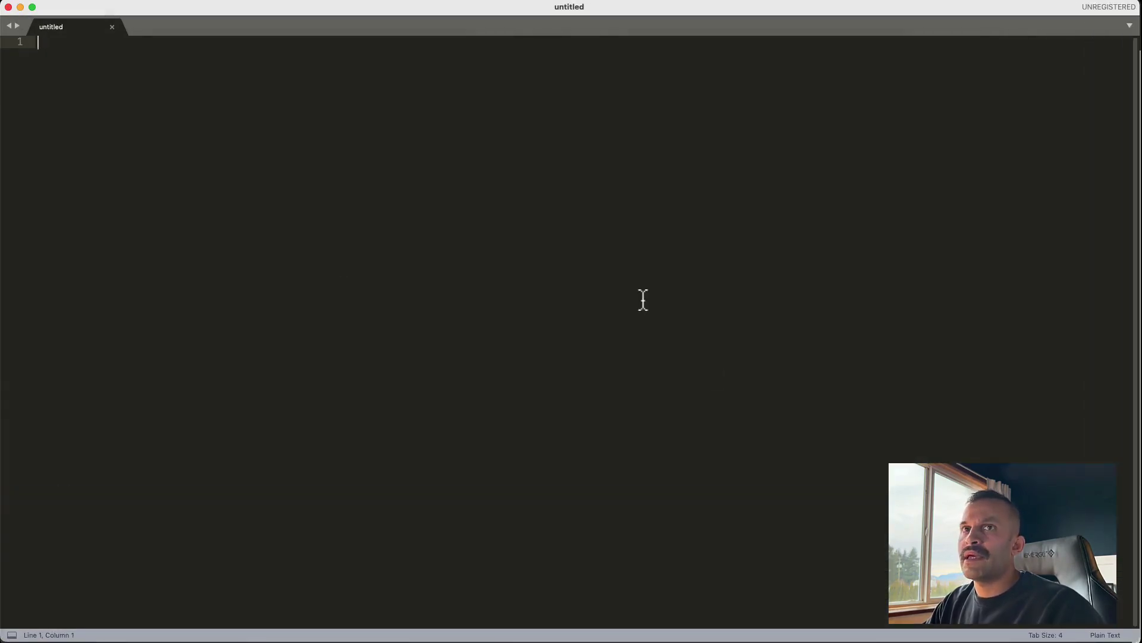
text(WordFrence)
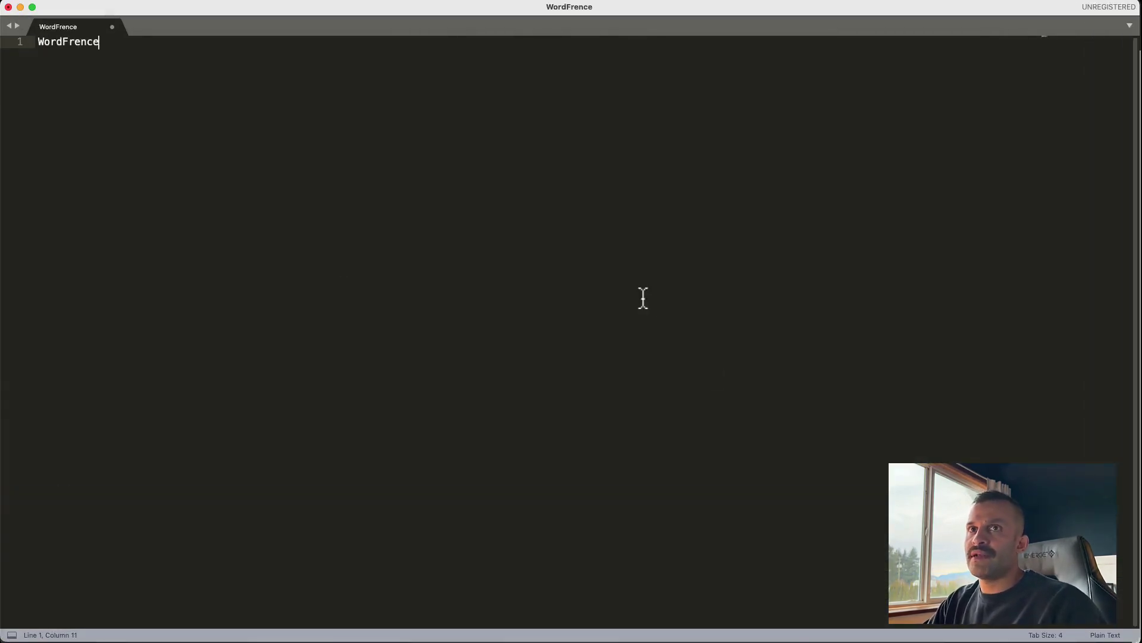
key(BackSpace)
text(ence:)
key(Return)
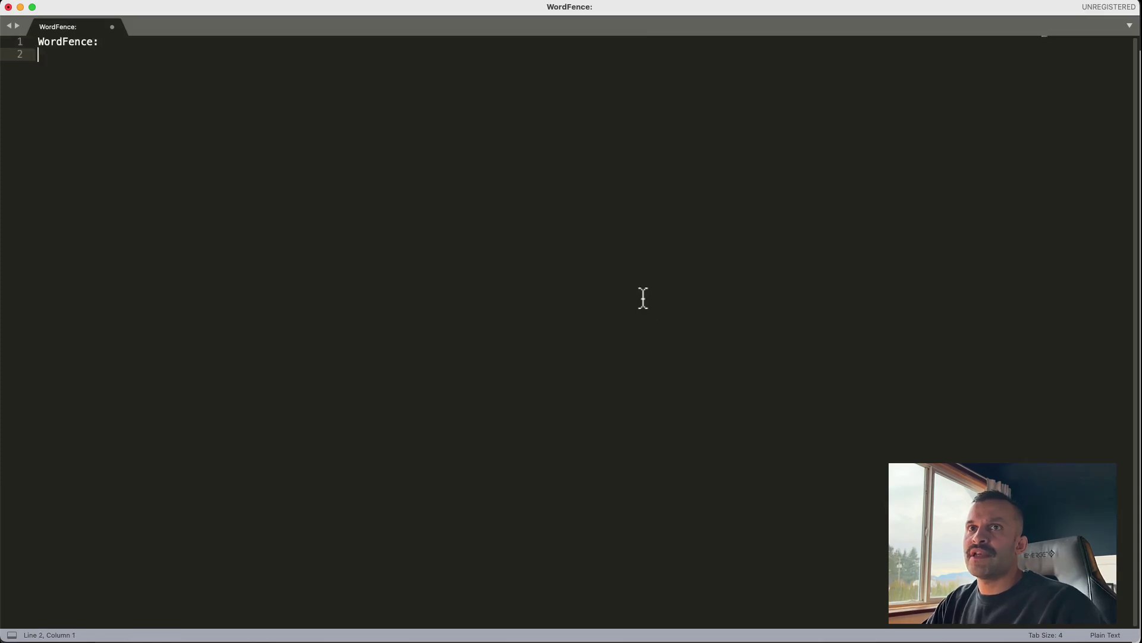
key(Return)
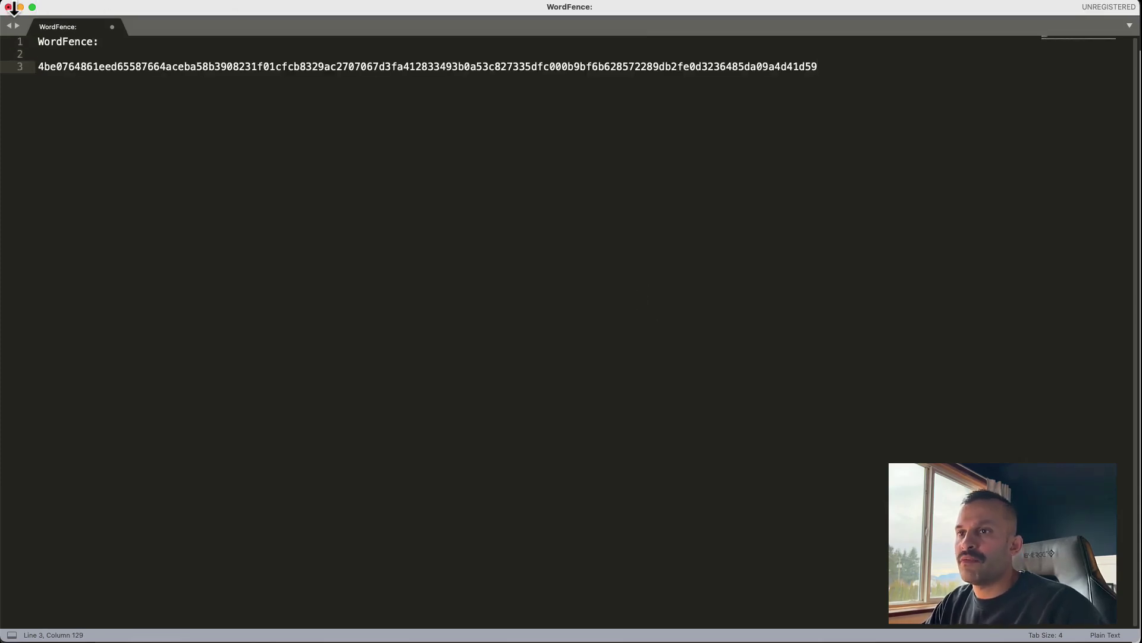
Paste the Wordfence token under the heading, then dismiss the browser's export message.
key(super+Tab)
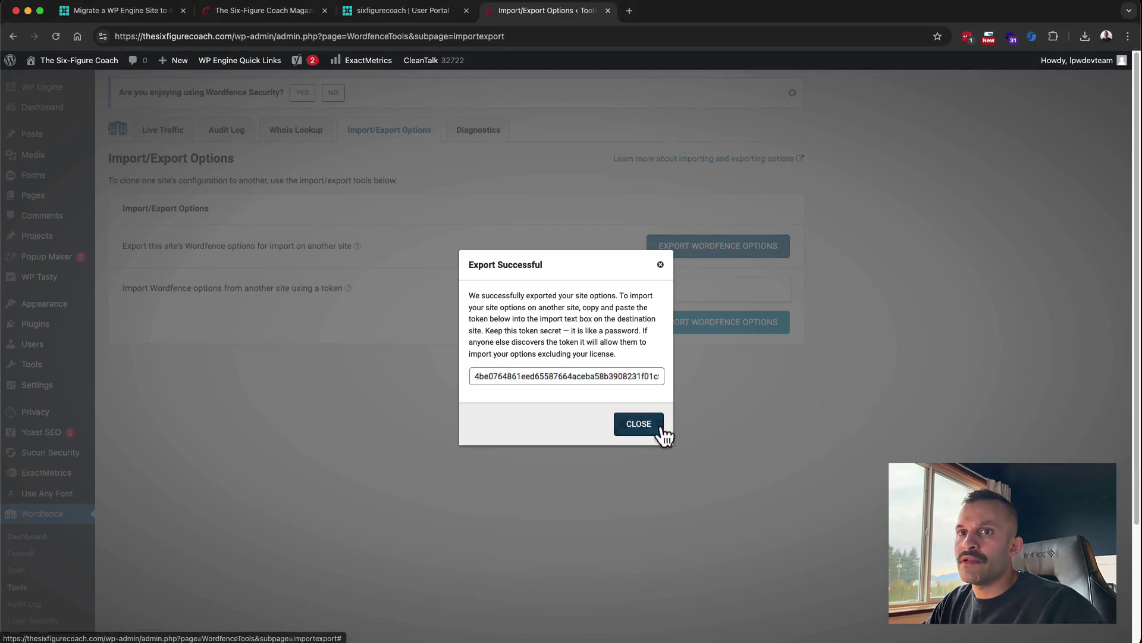
click(660, 429)
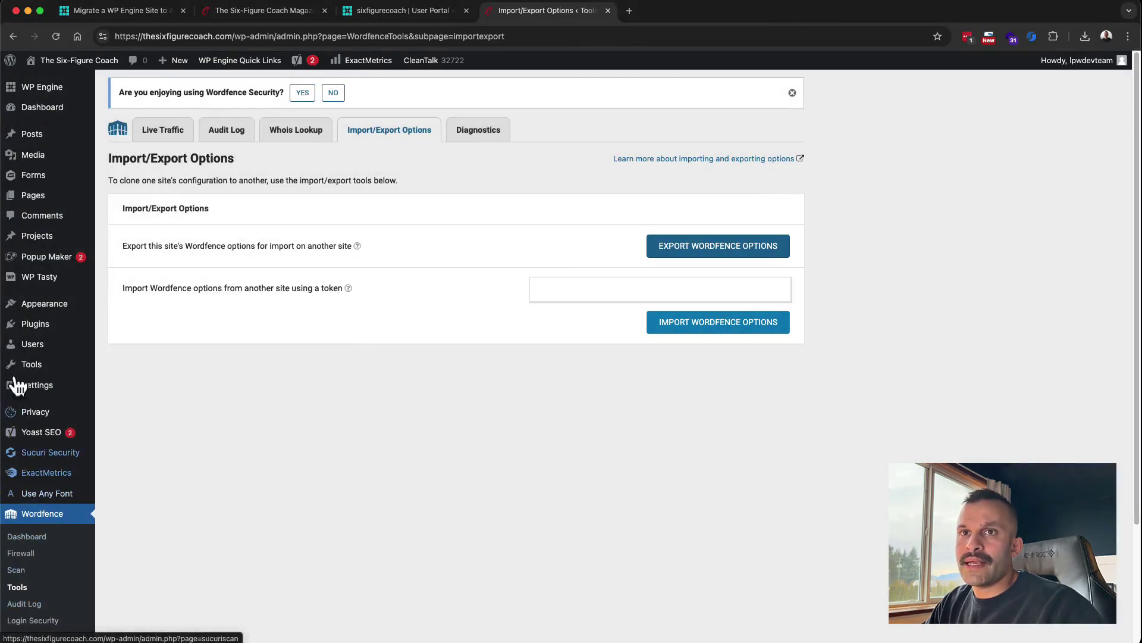
Close the Wordfence options tab and open a fresh browser tab.
scroll(29, 543, down, 3)
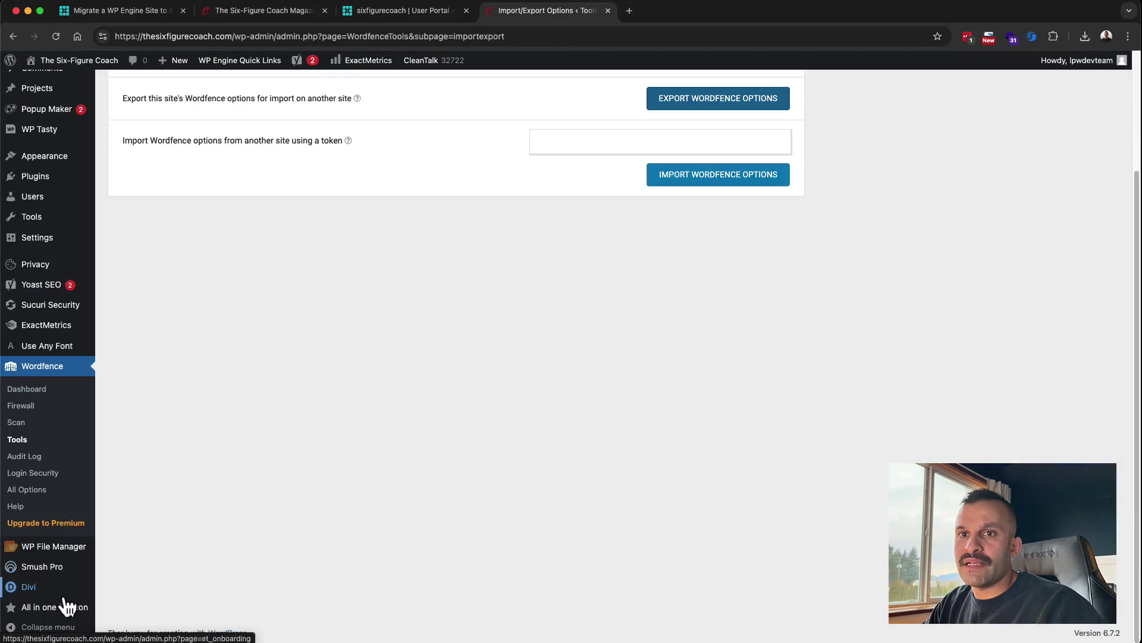
scroll(62, 602, up, 3)
mouse_move(54, 405)
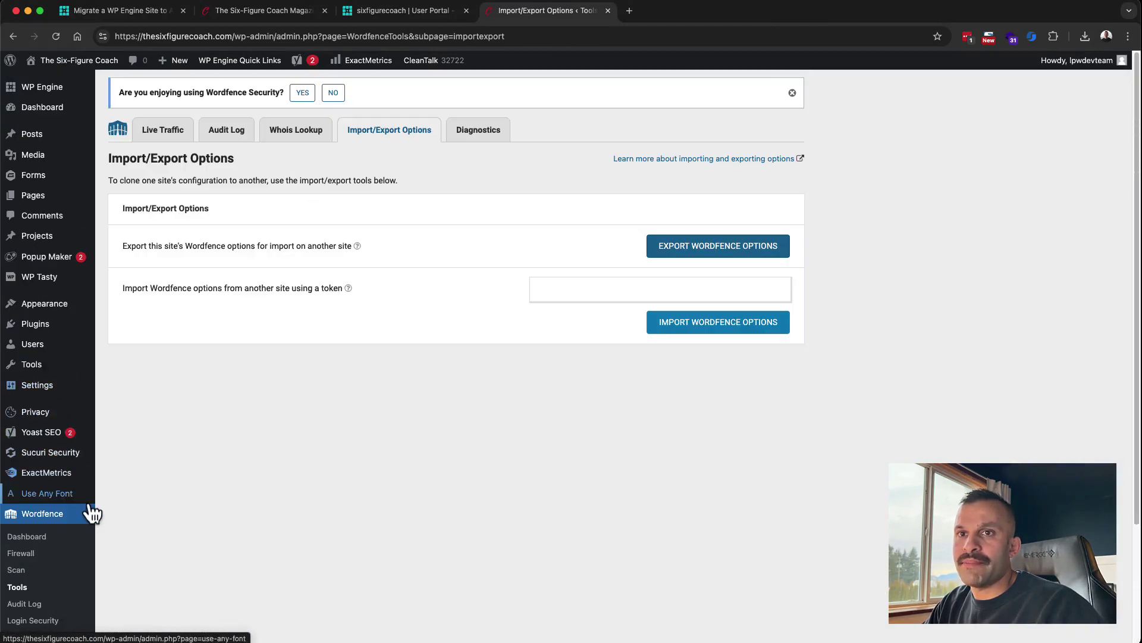
click(607, 11)
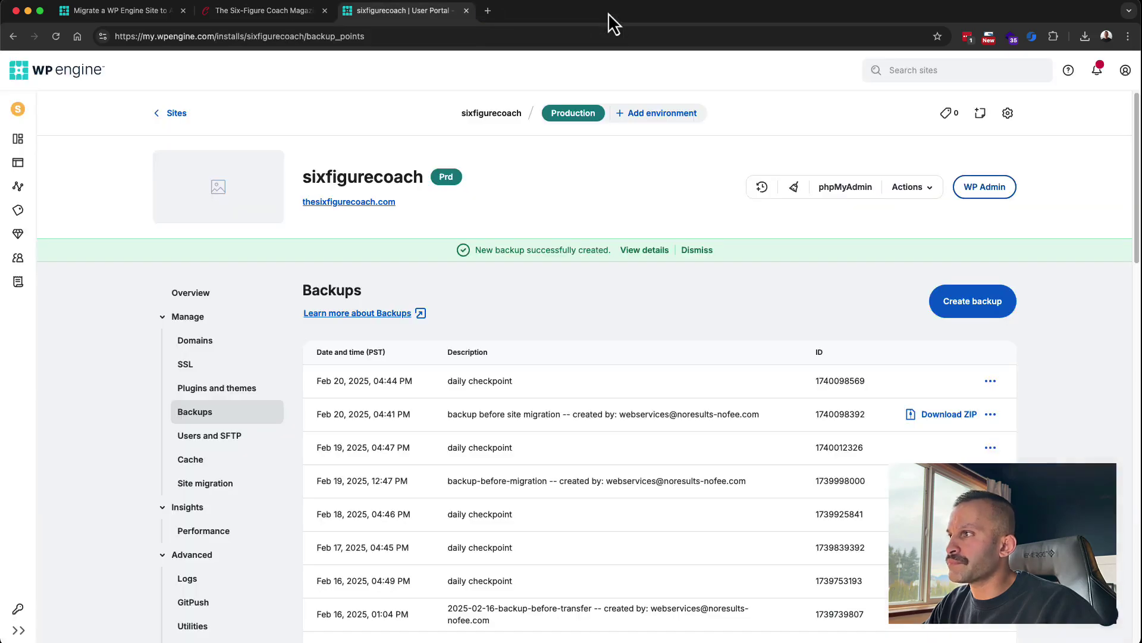
click(489, 10)
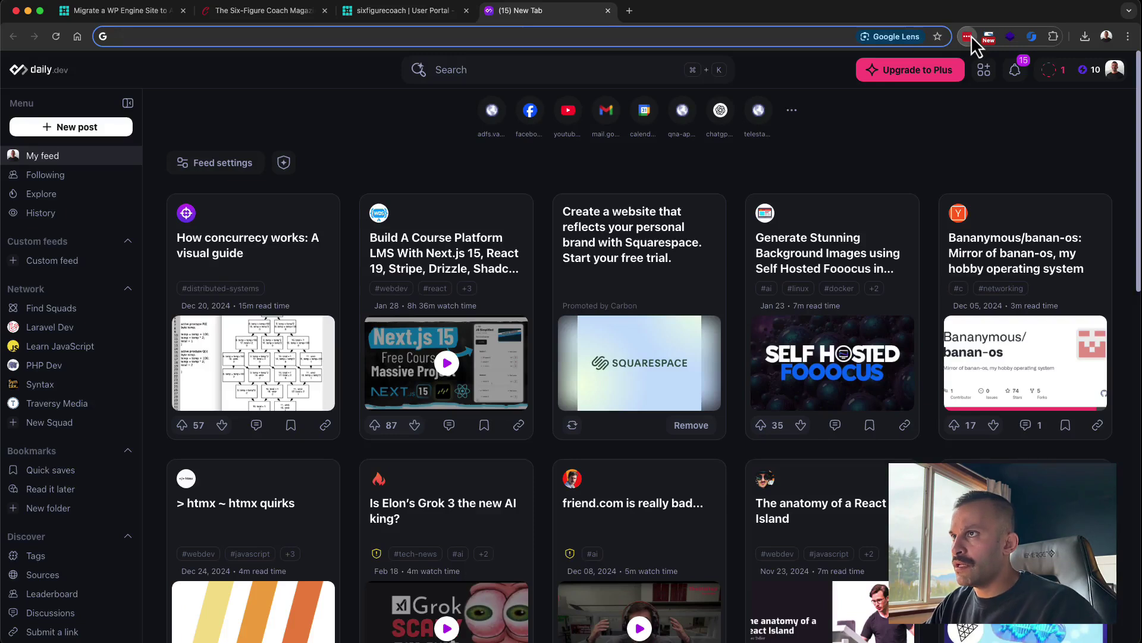
Log in to the VPS server's WHM using the LastPass vault entry matching '.79'.
click(970, 36)
text(.79)
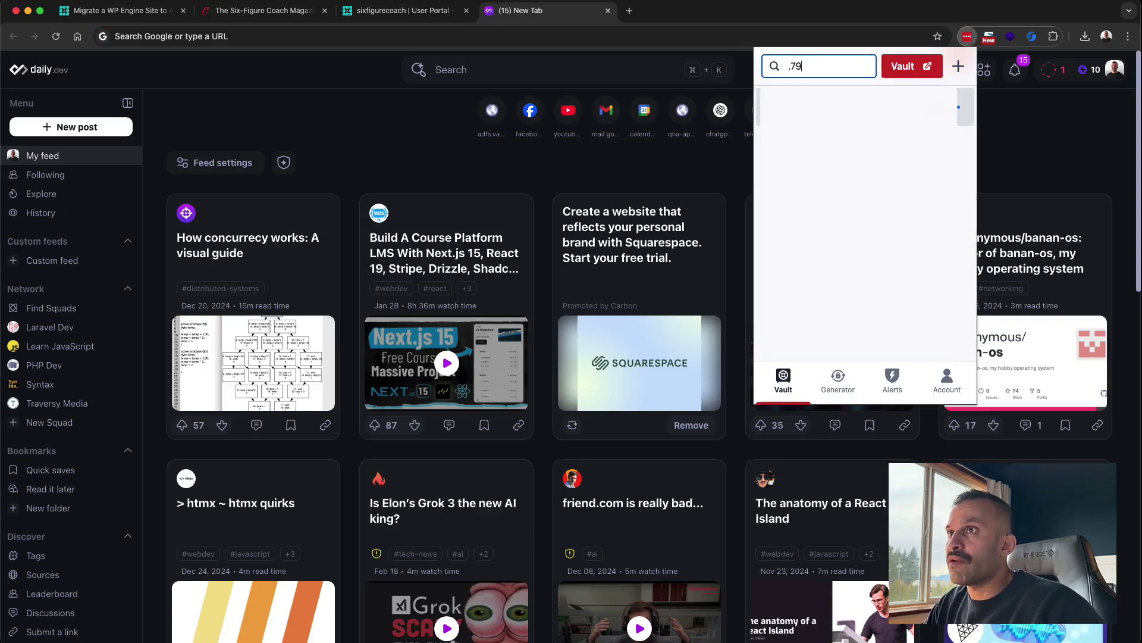
click(865, 107)
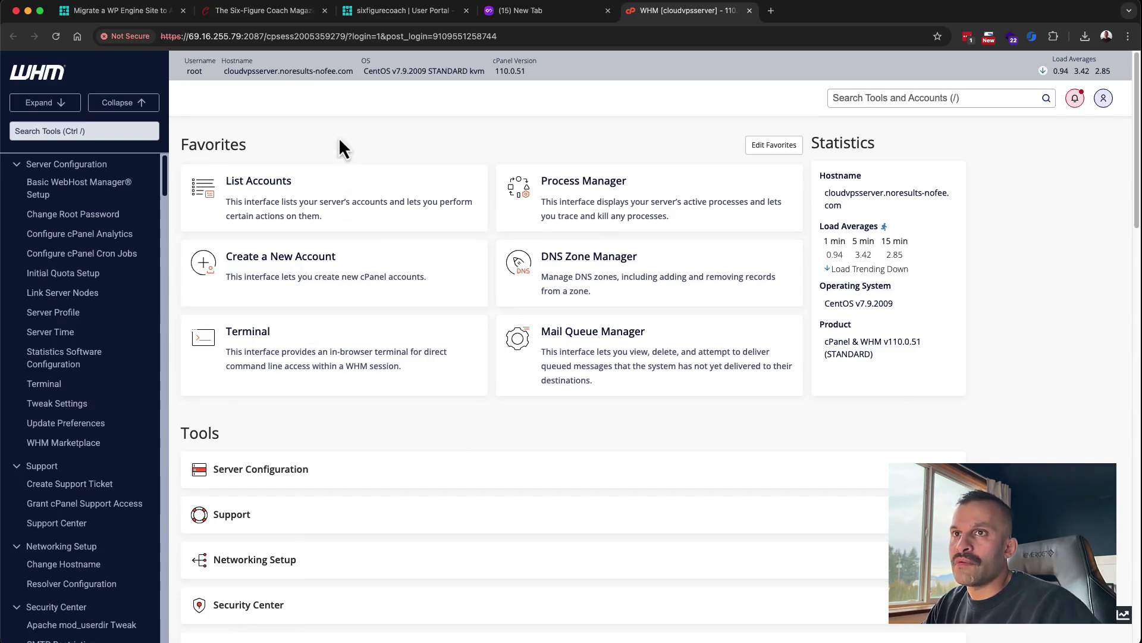
Start a new cPanel account and enter the live site's domain thesixfigurecoach.com.
click(281, 275)
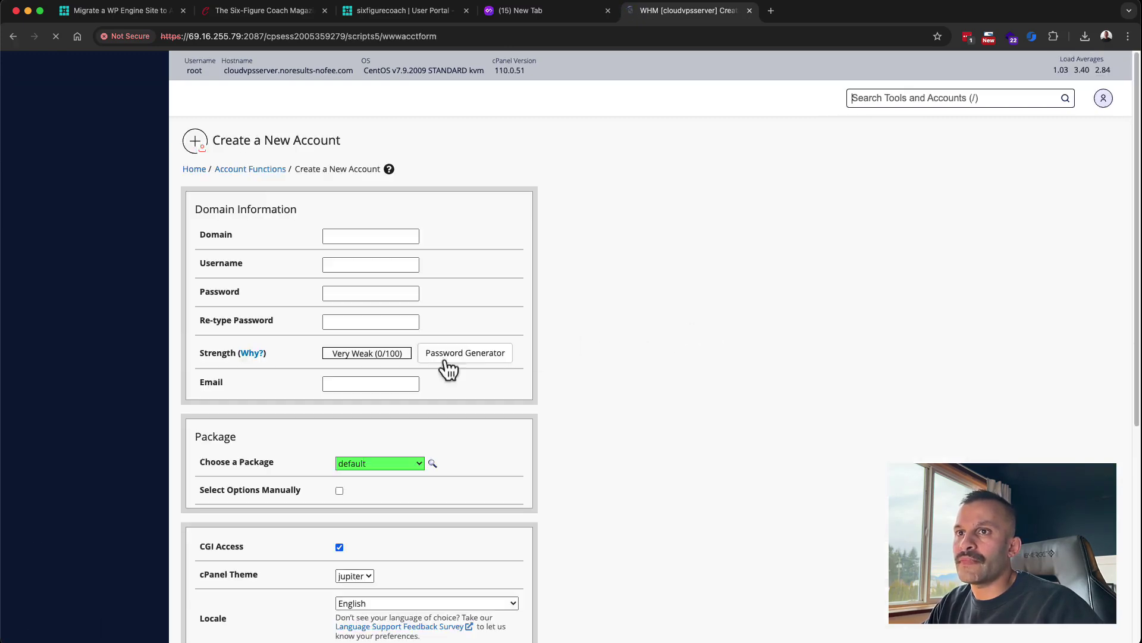
click(338, 237)
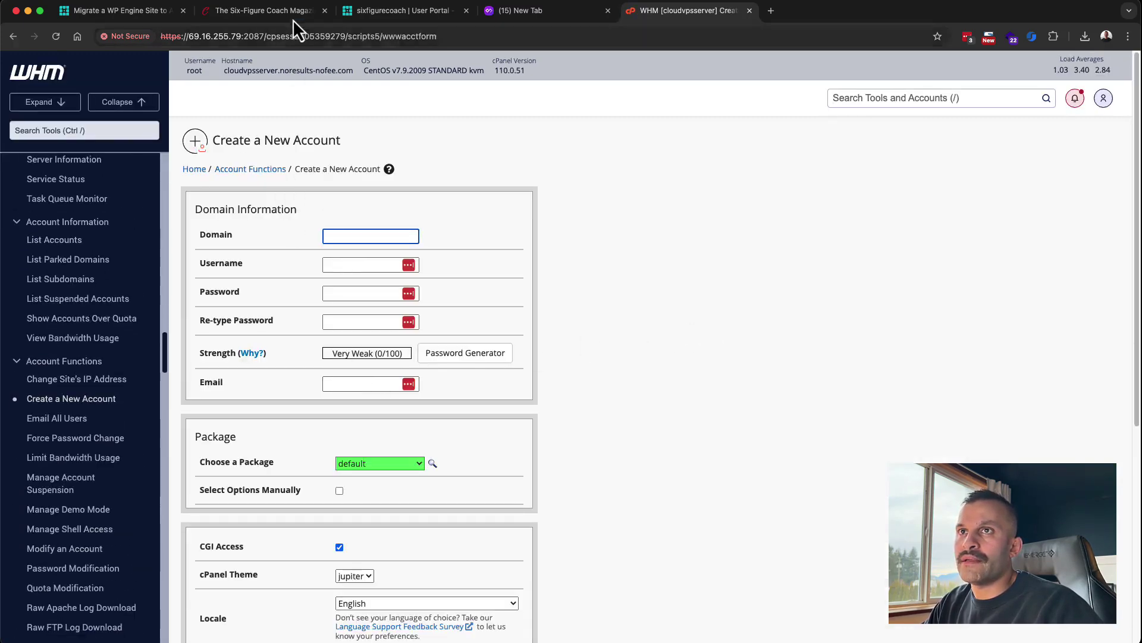
click(268, 12)
double_click(154, 37)
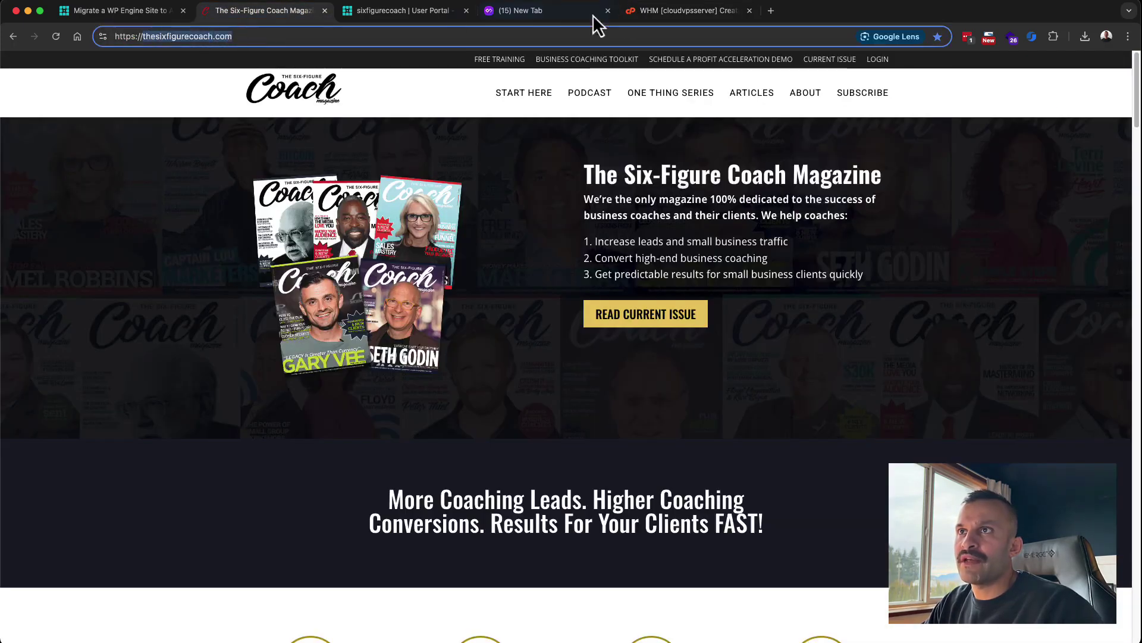
click(655, 12)
Fill in and revise the account username, then add blank lines in the Sublime notes file.
key(Tab)
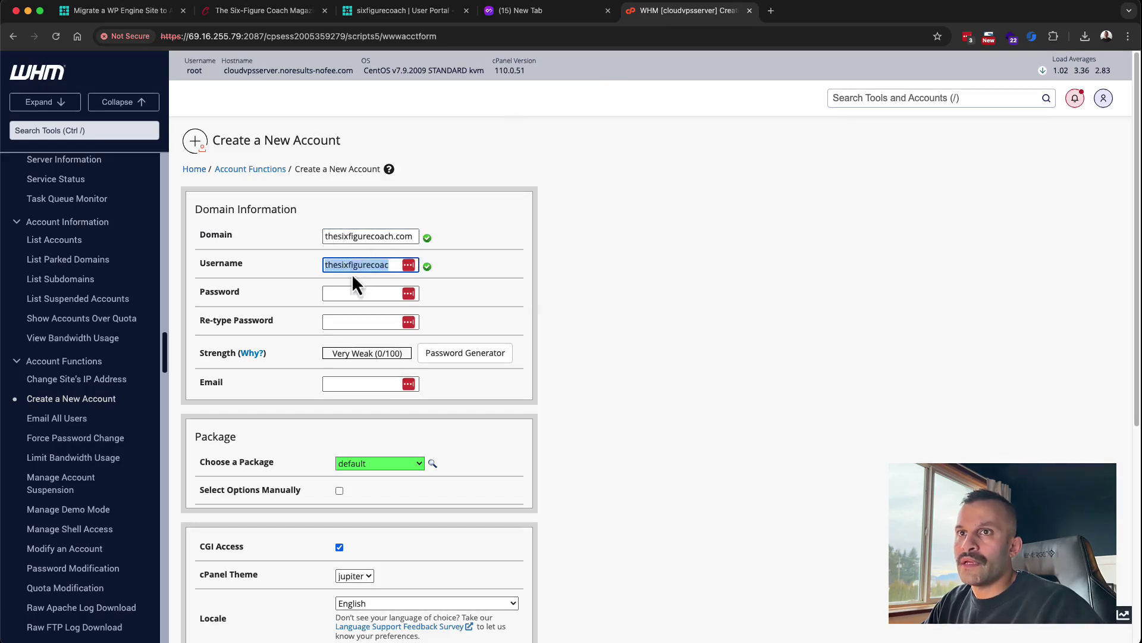
text(six)
key(Tab)
key(shift+Tab)
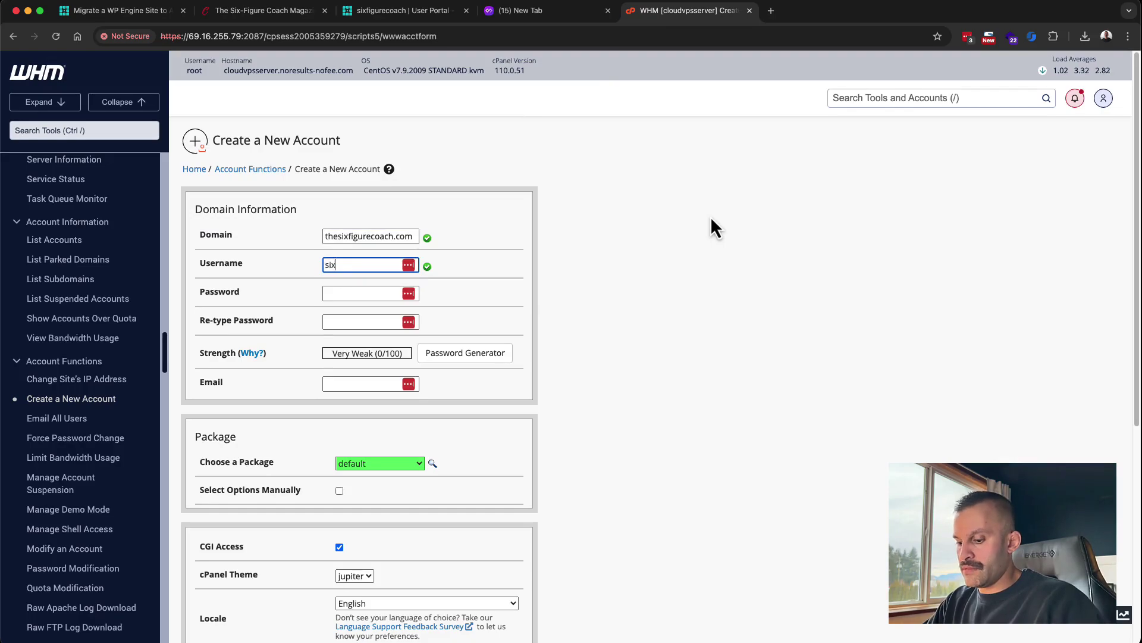
key(super+Tab)
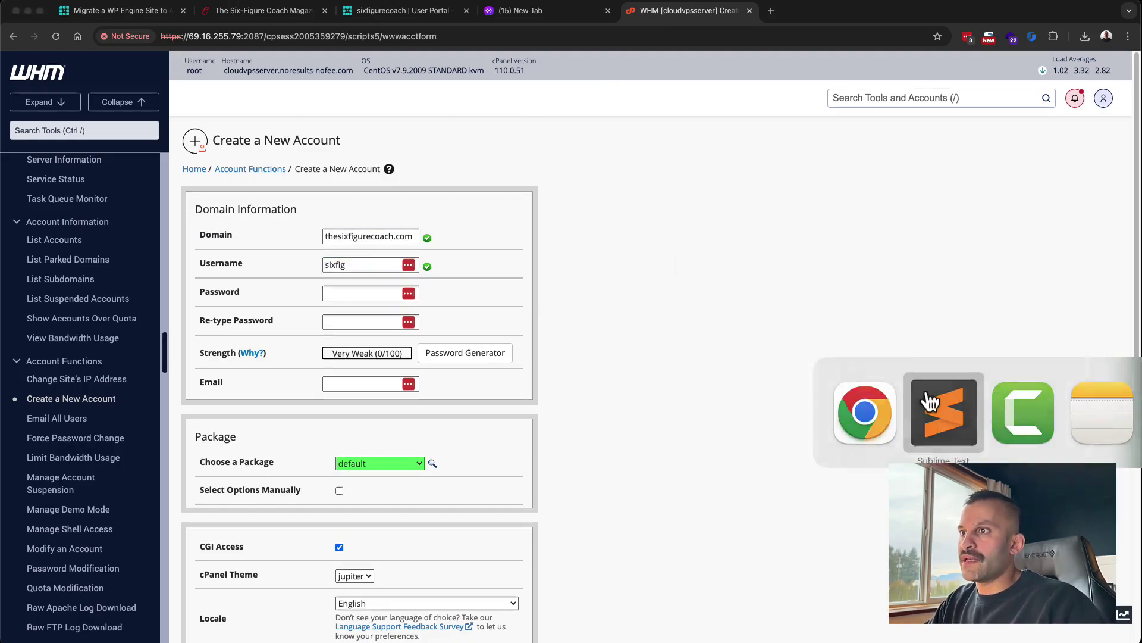
key(Return)
key(Return)
key(Return)
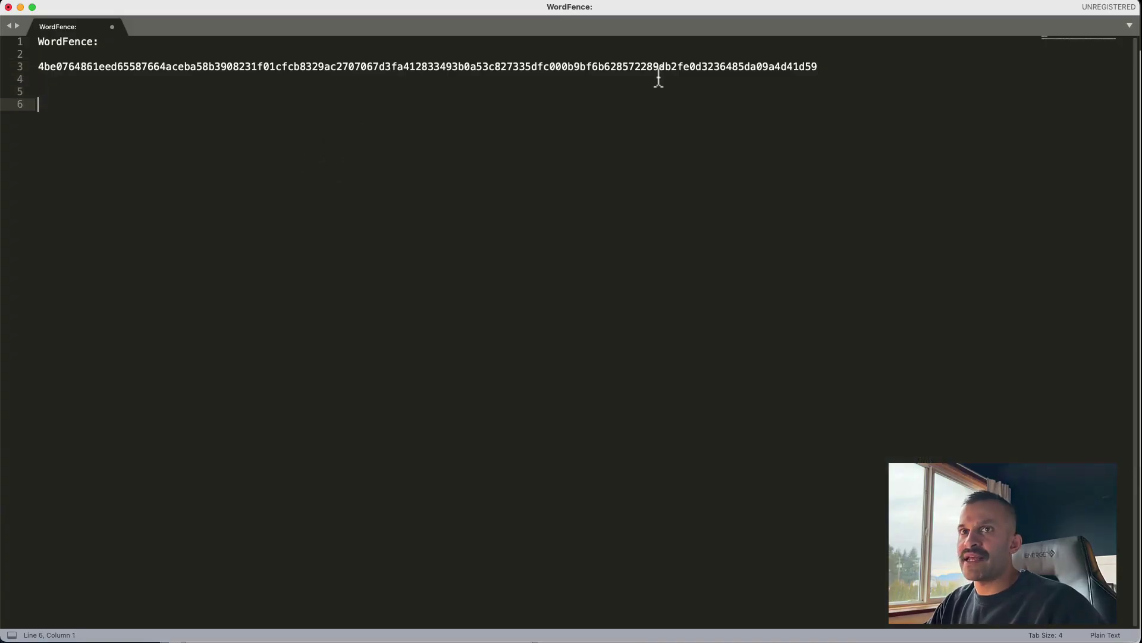
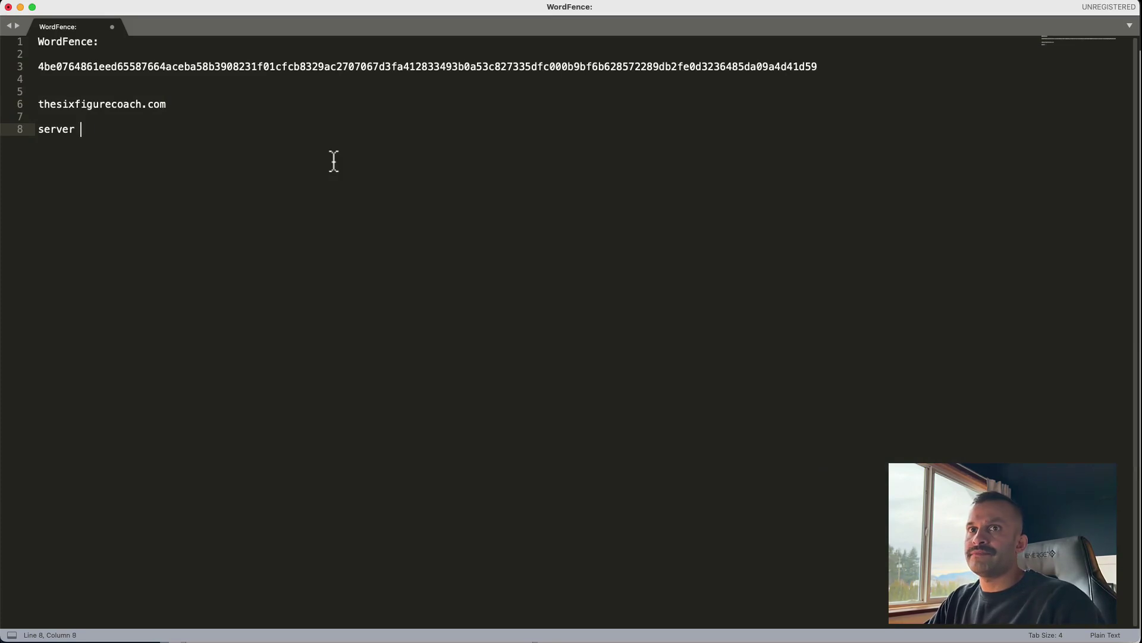
Add a 'server info:' heading and username sixfig to the notes, and paste it into WHM's Username field.
text(:)
key(Return)
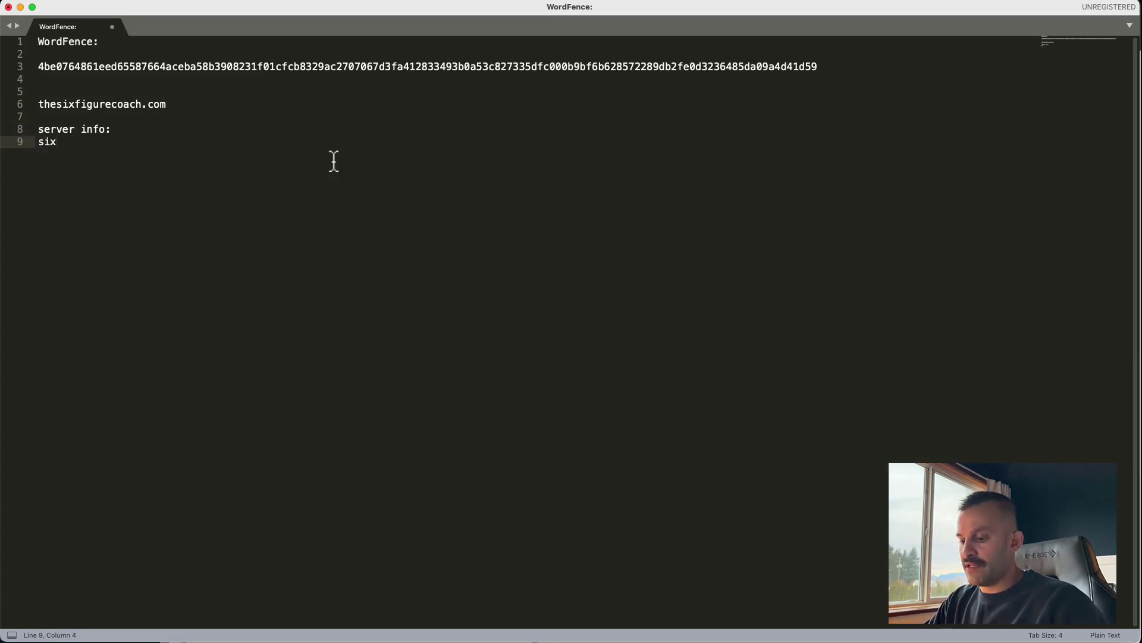
text(sixfig)
key(super+shift+Left)
key(super+c)
key(super+Tab)
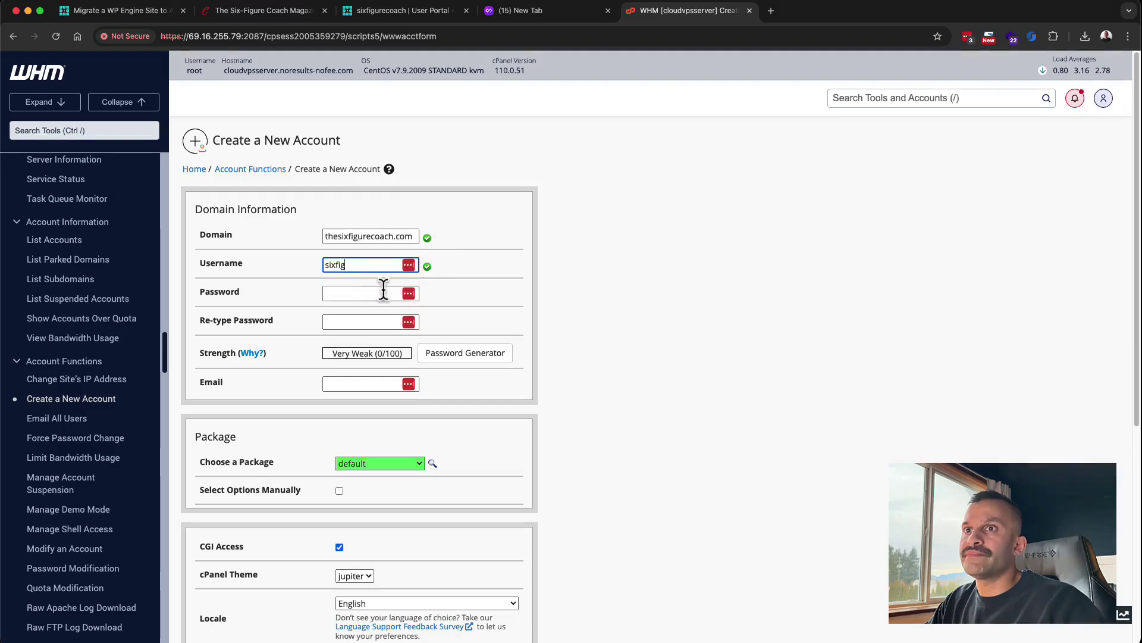
key(super+v)
key(super+z)
Generate a Very Strong account password and enter it in both WHM password fields.
click(357, 294)
click(470, 354)
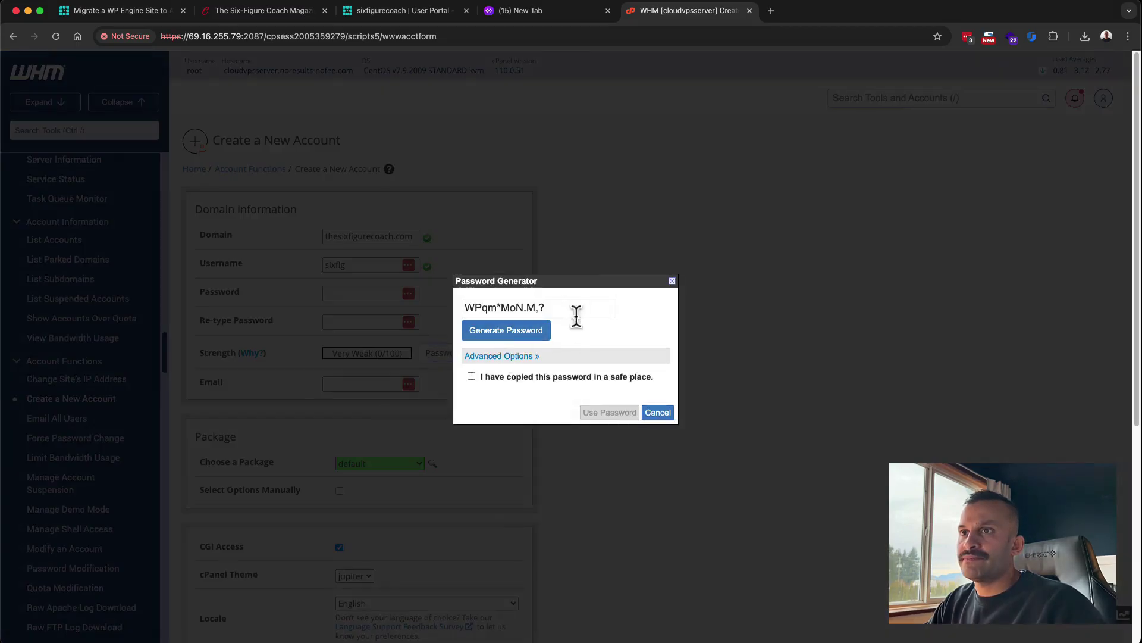
click(658, 412)
click(372, 293)
key(super+v)
key(Tab)
key(super+v)
key(Tab)
Record the generated account password on a new line in the Sublime notes.
key(super+Tab)
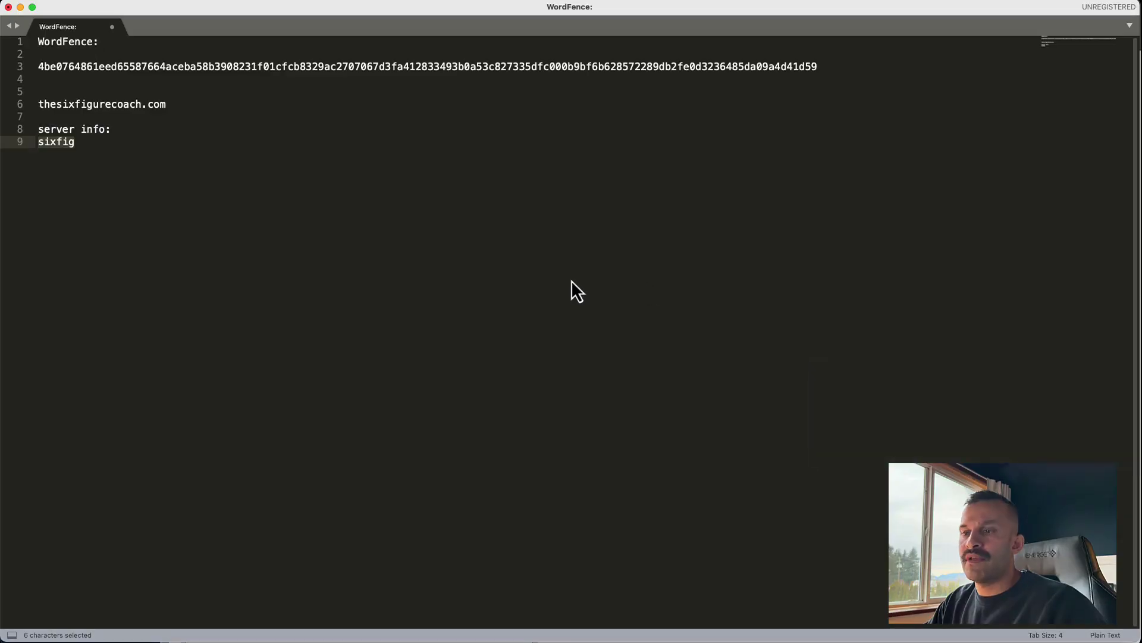
key(Right)
key(Return)
key(super+v)
key(super+Tab)
click(393, 384)
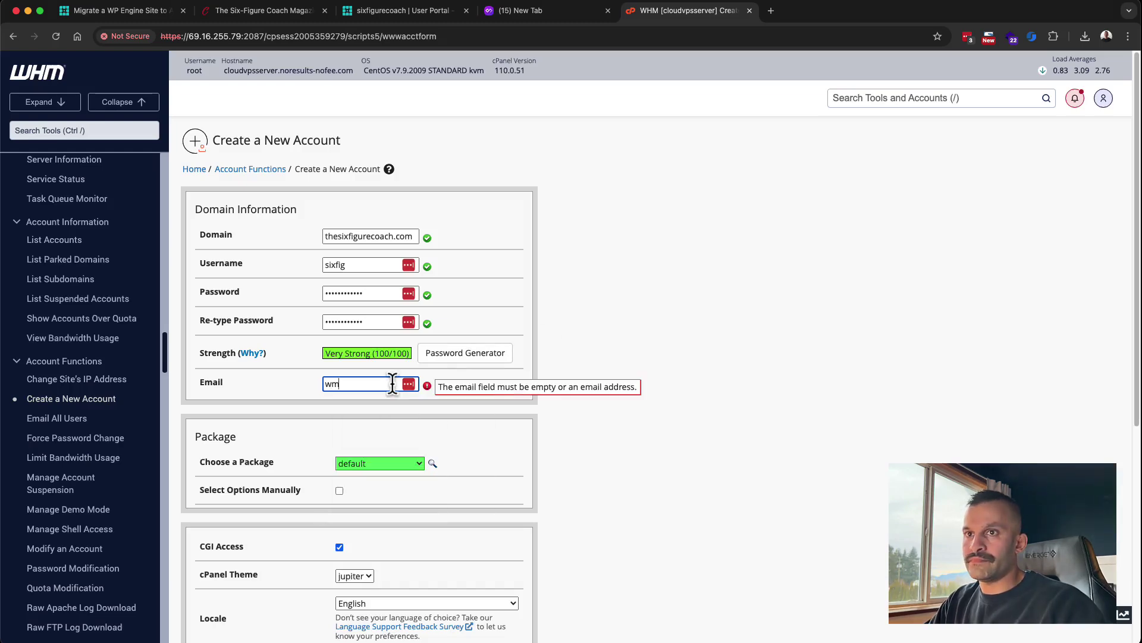
Enter the contact email, expand Mail Routing Settings, create the thesixfigurecoach.com account and go to its cPanel.
scroll(437, 439, down, 6)
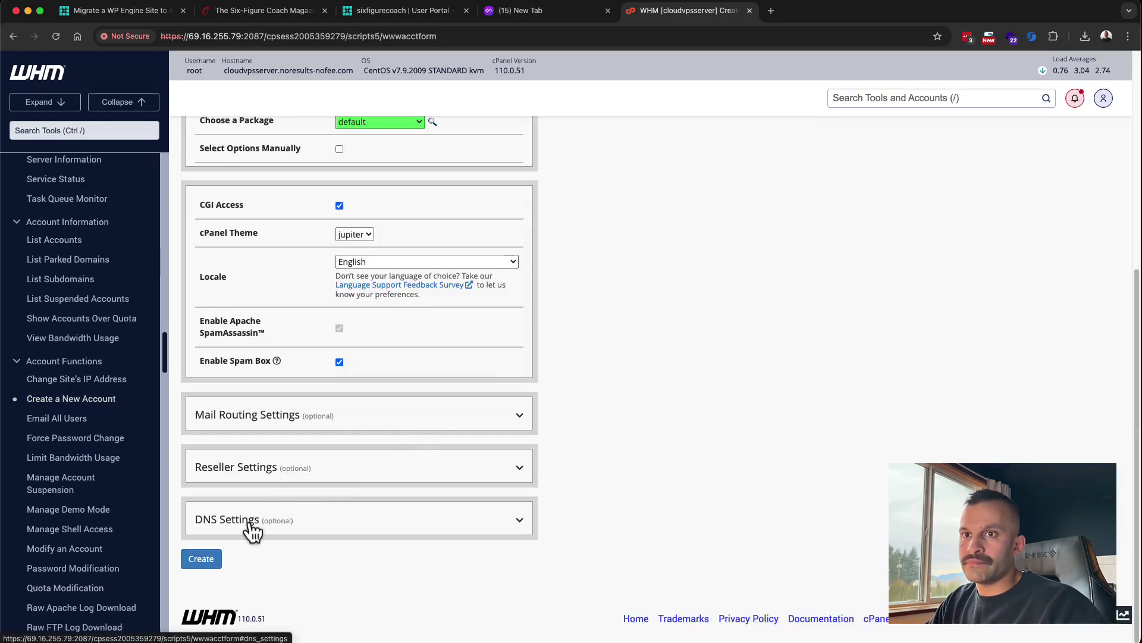
click(248, 420)
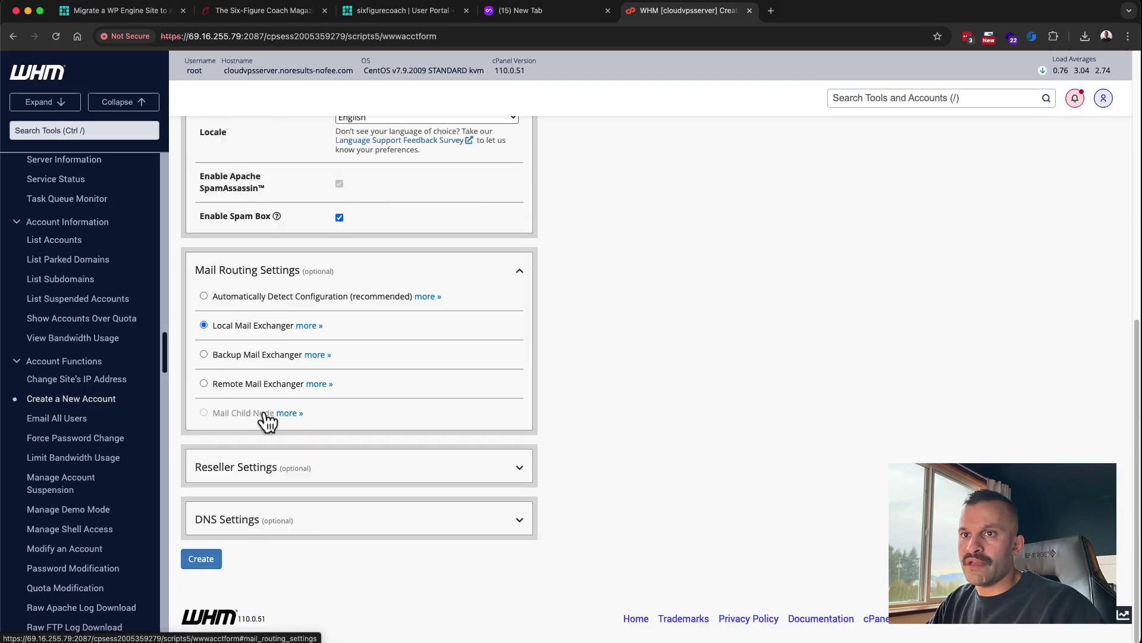
click(202, 563)
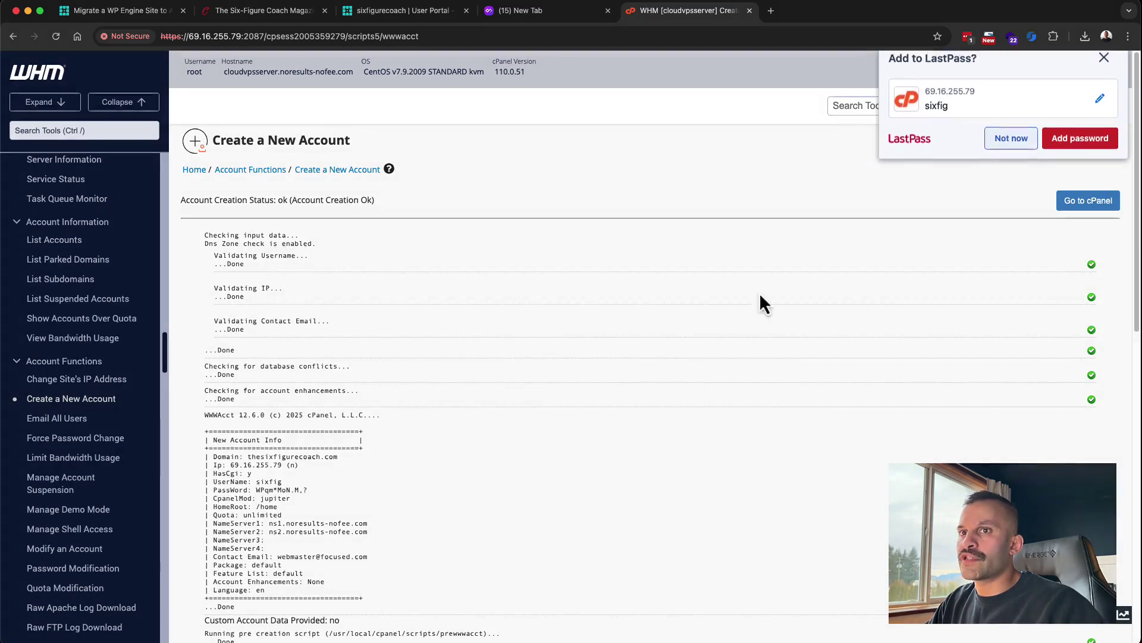
click(1111, 206)
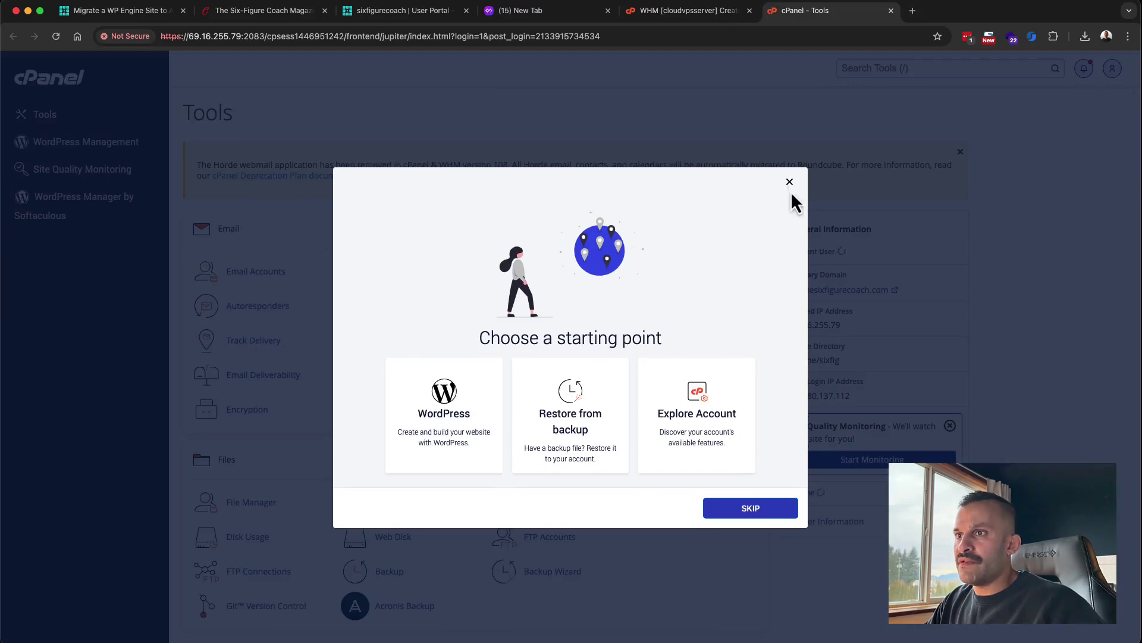
Skip the starting-point prompt and create the MySQL database sixfig_wpsite under MySQL Databases.
click(781, 511)
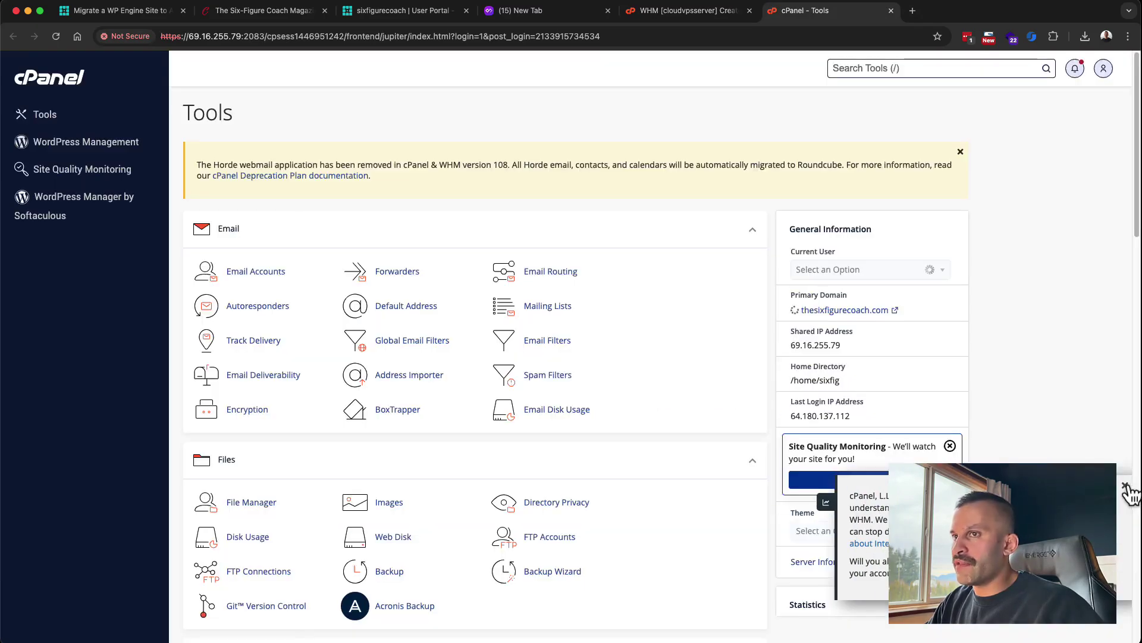
scroll(523, 451, down, 3)
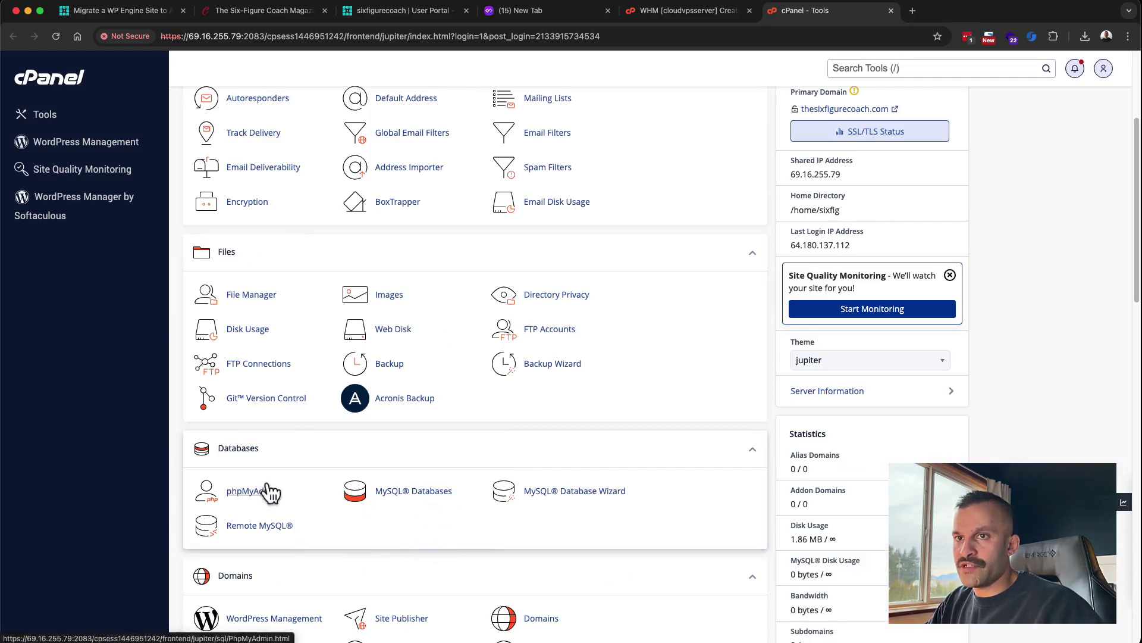
click(434, 498)
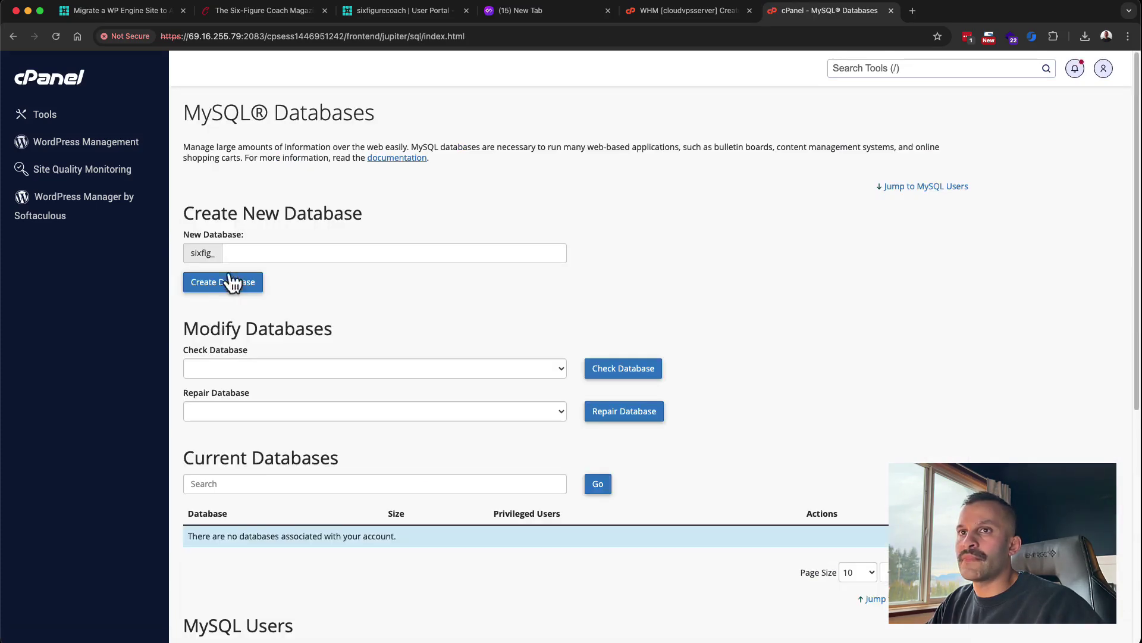
click(235, 252)
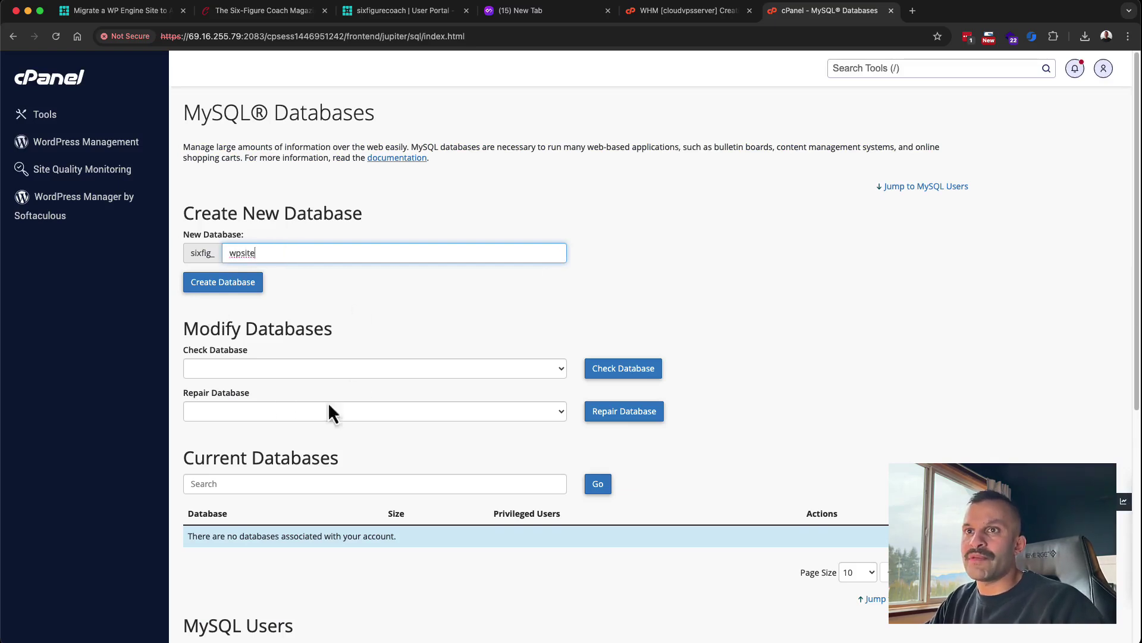
click(209, 288)
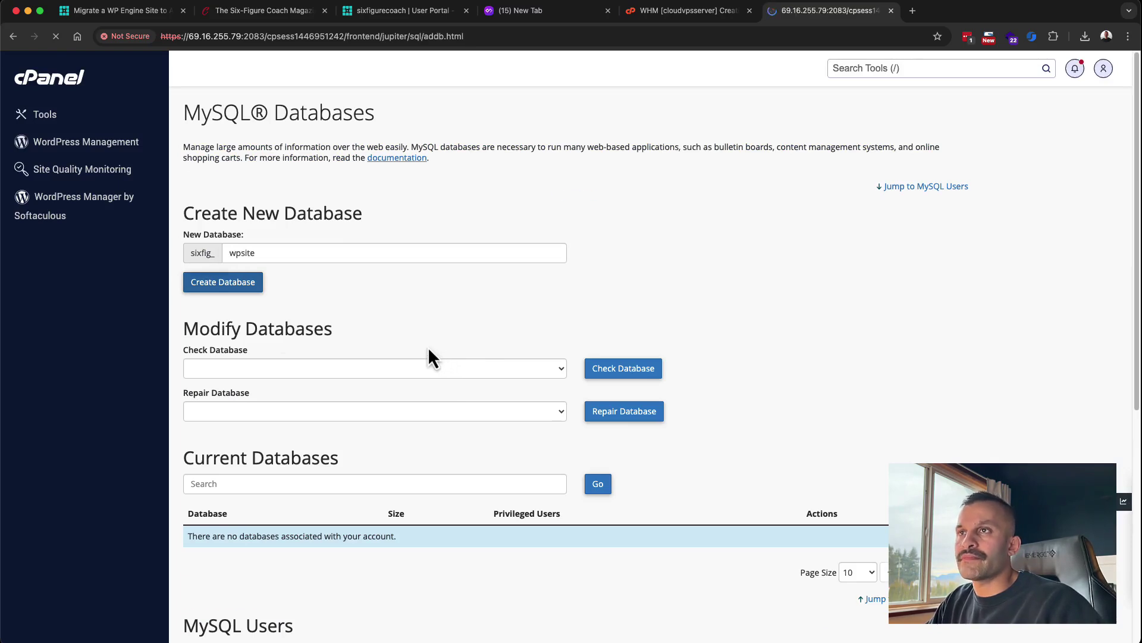
click(579, 196)
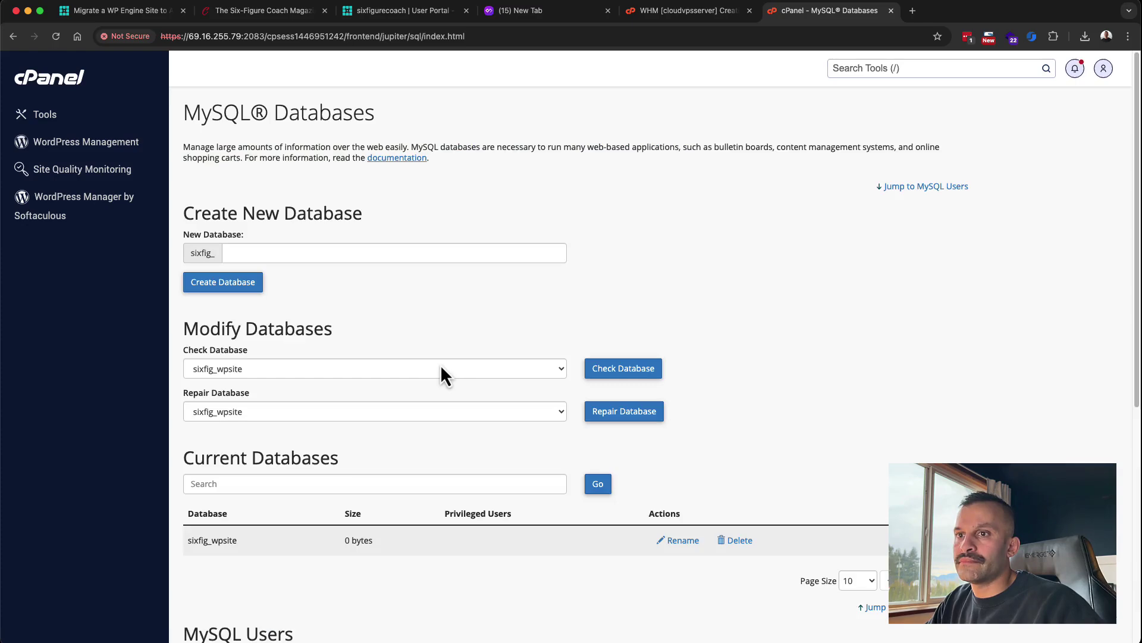
Replace the autofilled MySQL username with webmaster in the Add New User form.
scroll(354, 488, down, 4)
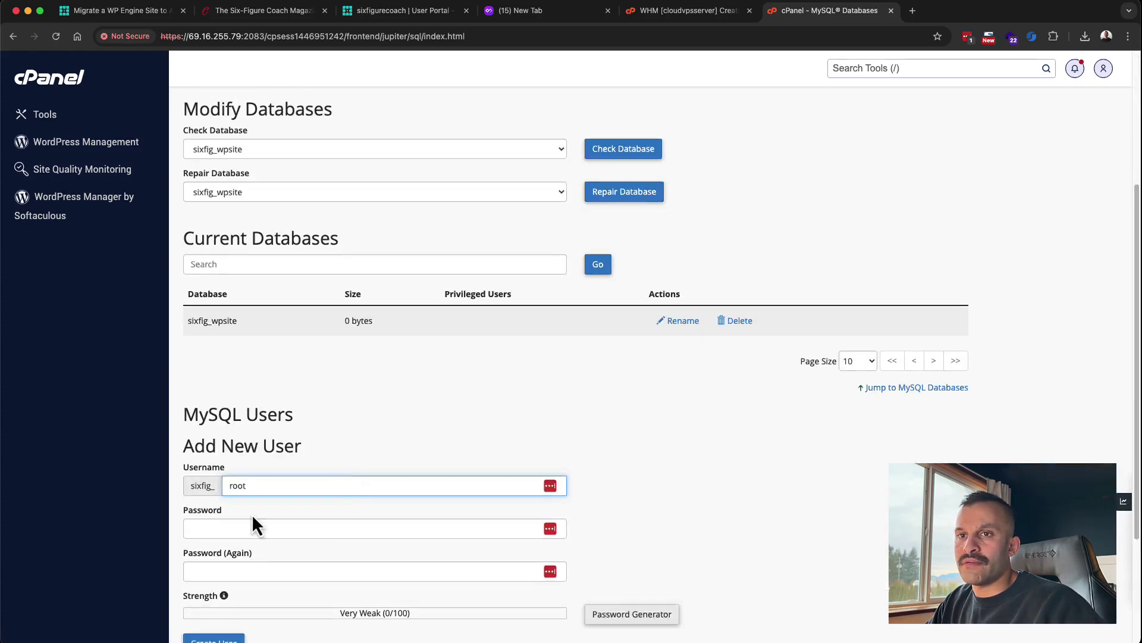
scroll(242, 515, down, 3)
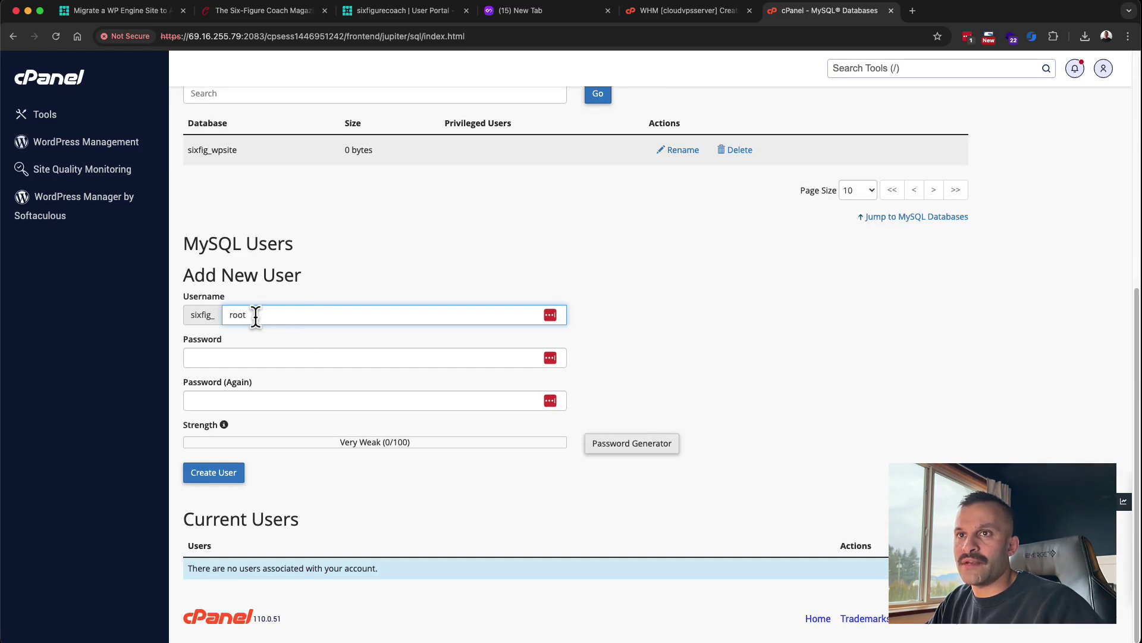
double_click(255, 315)
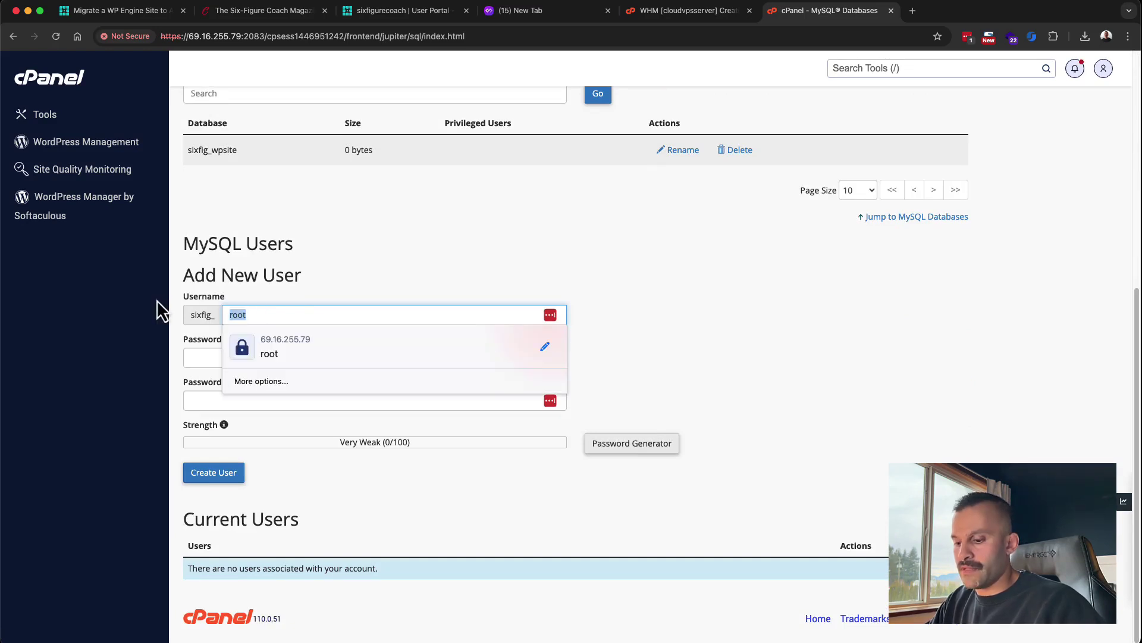
text(webmaster)
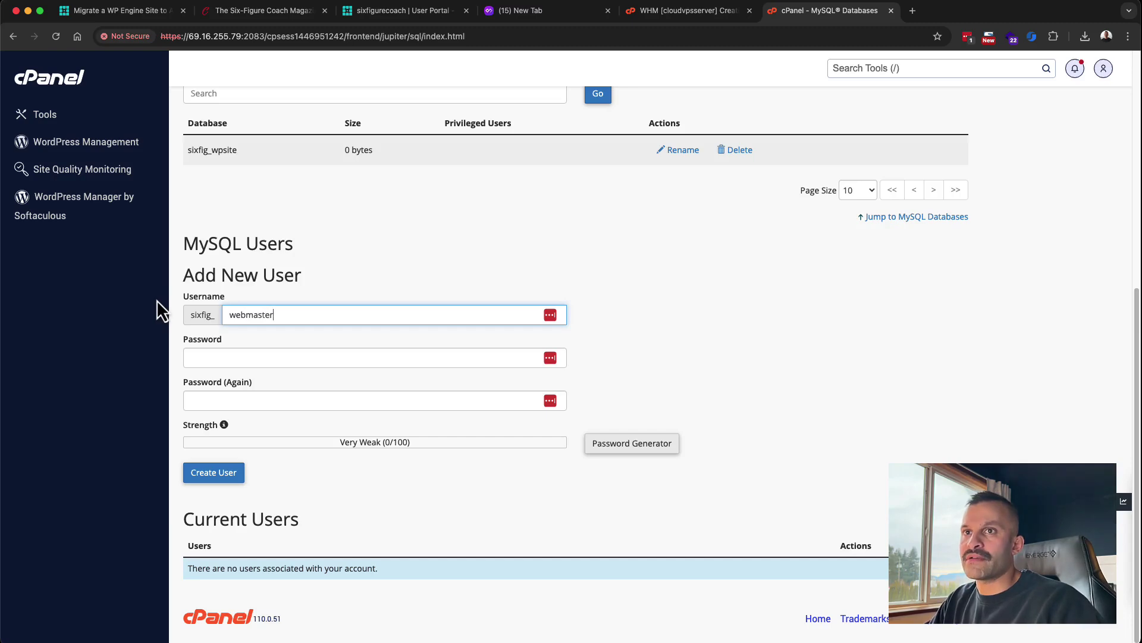
key(Tab)
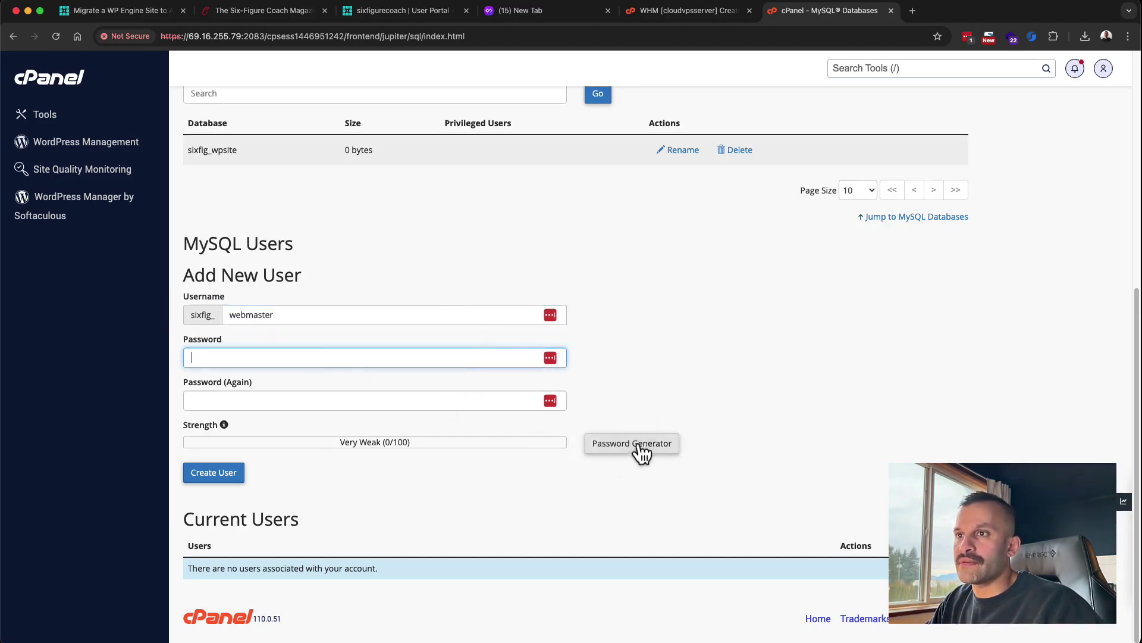
Generate a password for the webmaster user and paste it into both password fields.
click(637, 452)
click(541, 341)
drag(519, 308, 422, 309)
click(648, 431)
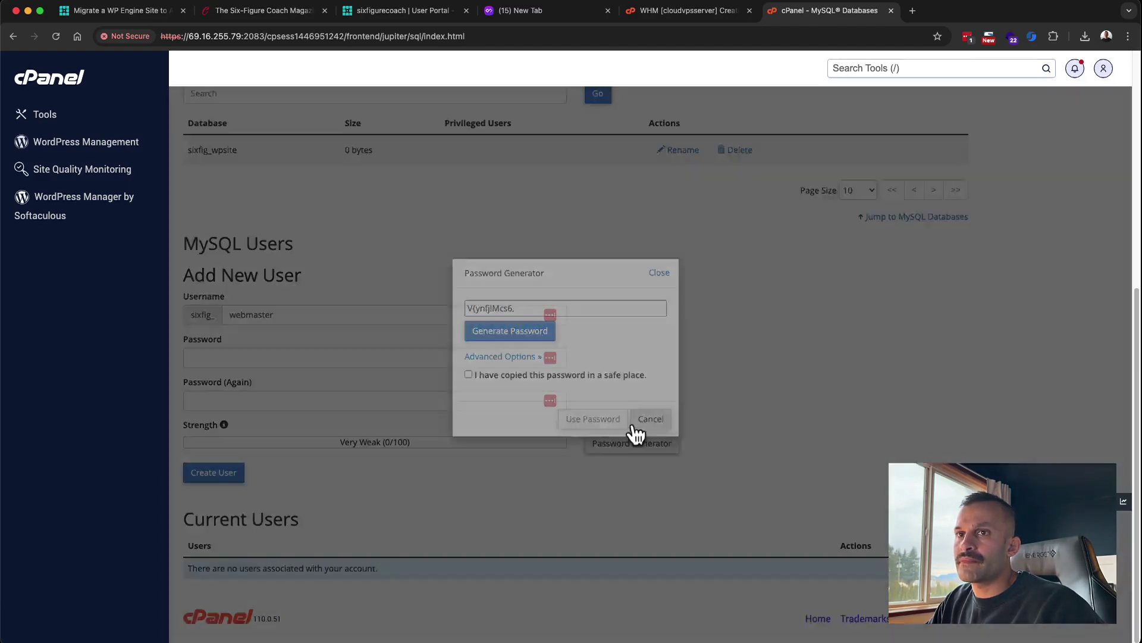
click(367, 360)
key(super+v)
click(365, 397)
key(super+v)
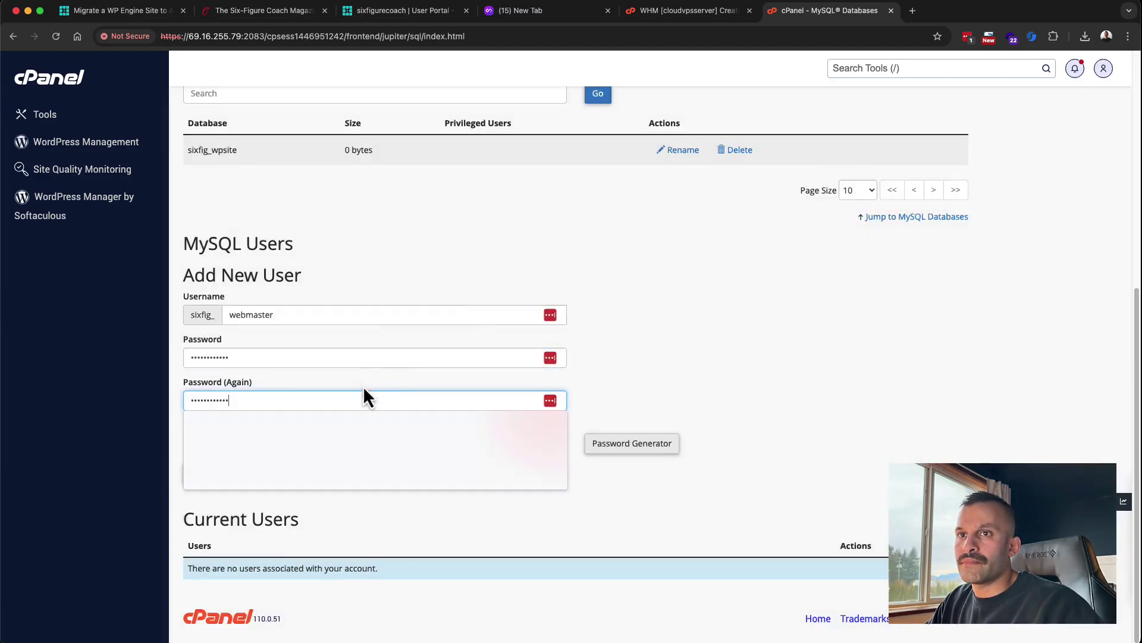
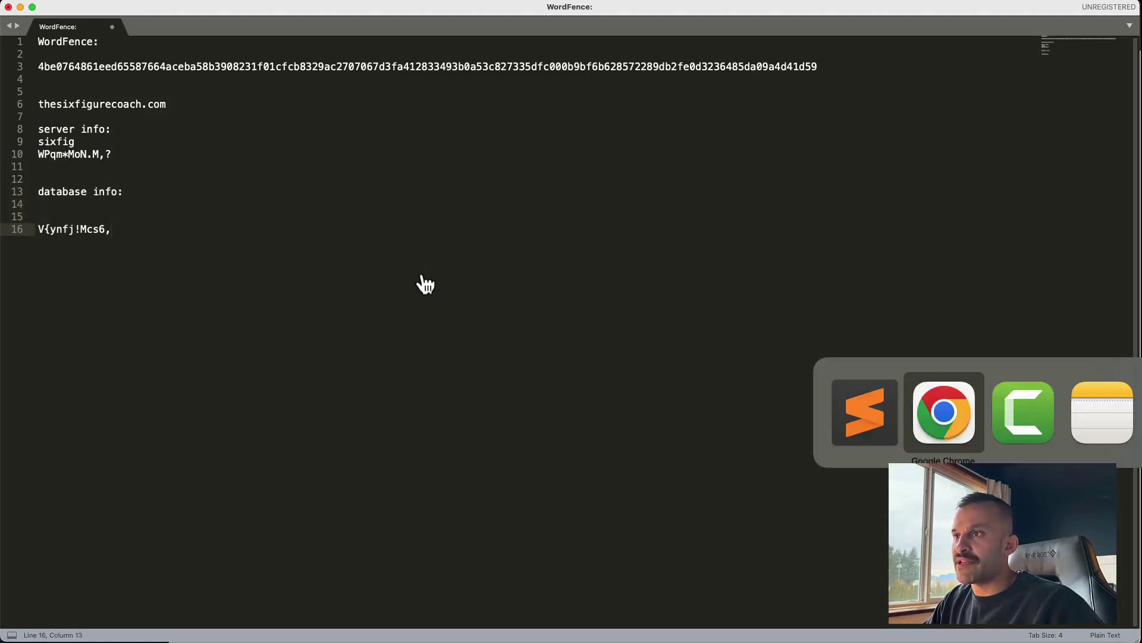
Copy the new MySQL username into the Sublime Text notes under database info.
drag(273, 316, 224, 299)
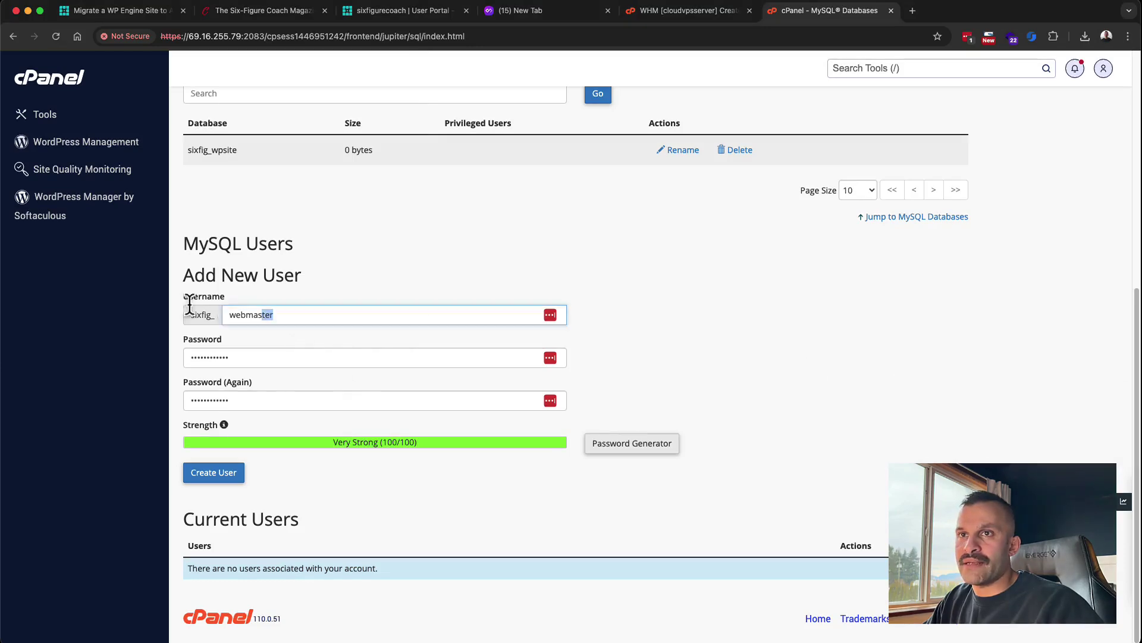
key(super+c)
key(super+Tab)
click(169, 205)
key(Return)
key(super+v)
Back in cPanel, create the sixfig_webmaster MySQL user.
click(170, 199)
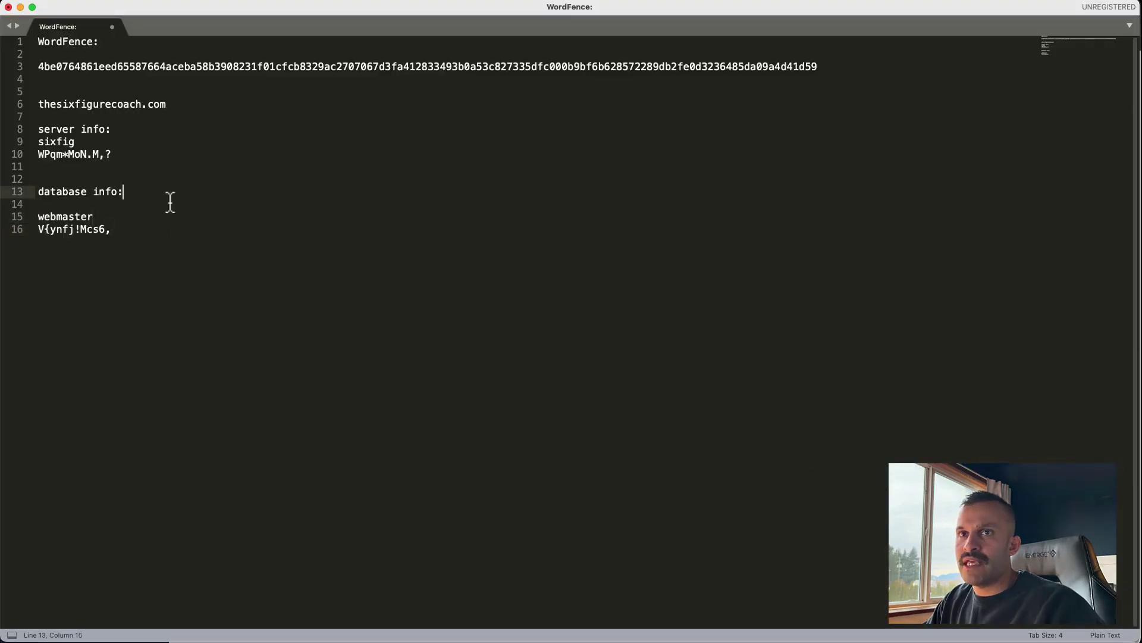
click(232, 203)
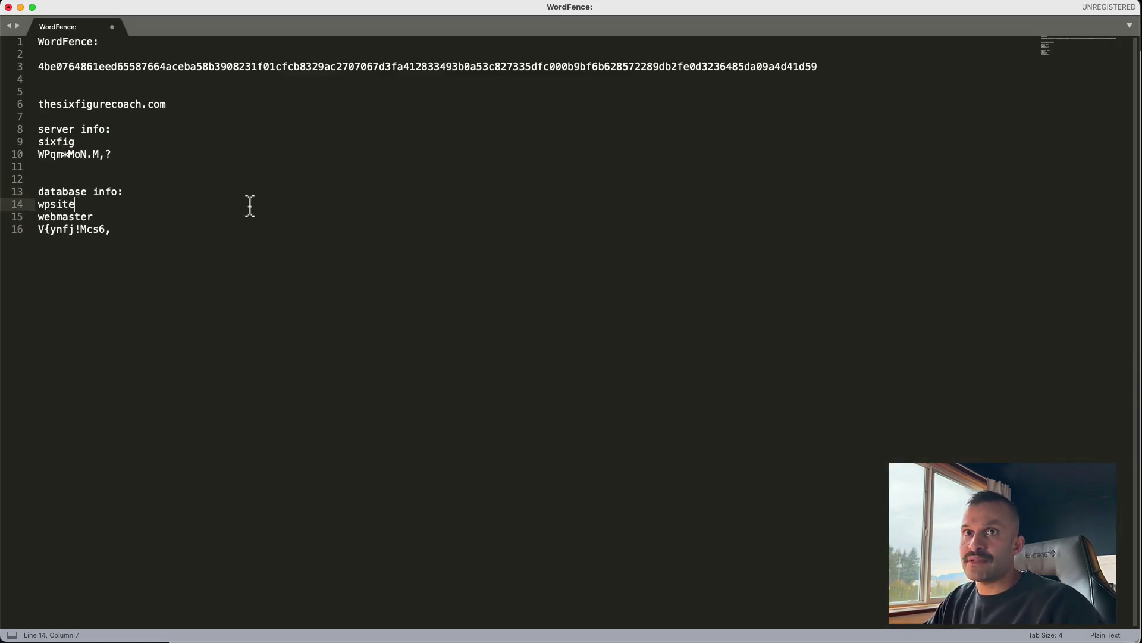
key(super+Tab)
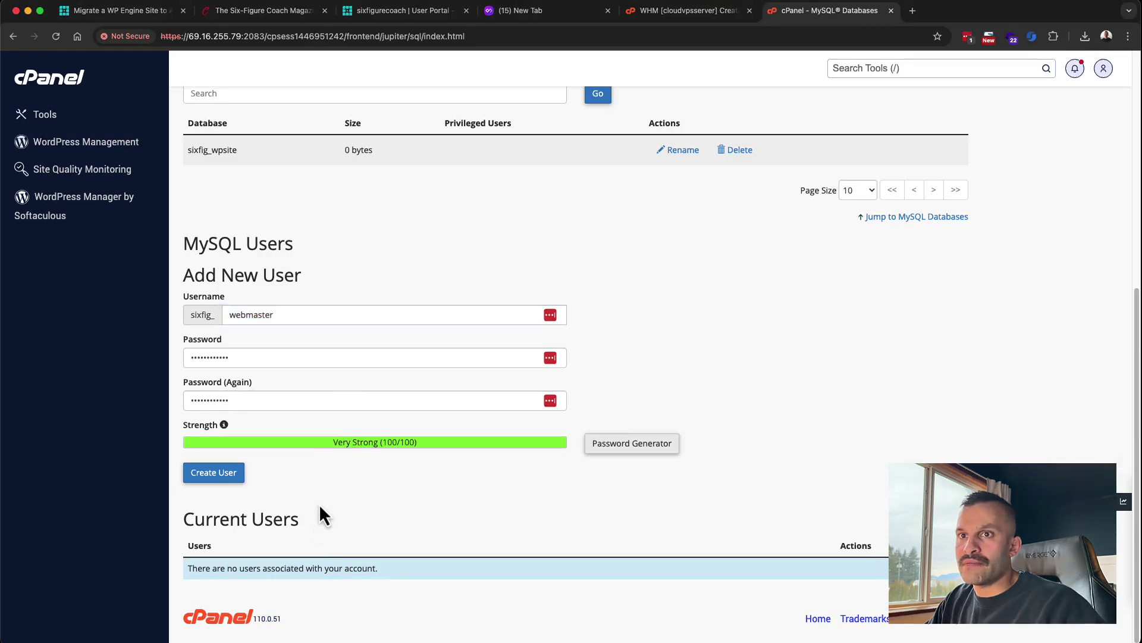
click(228, 480)
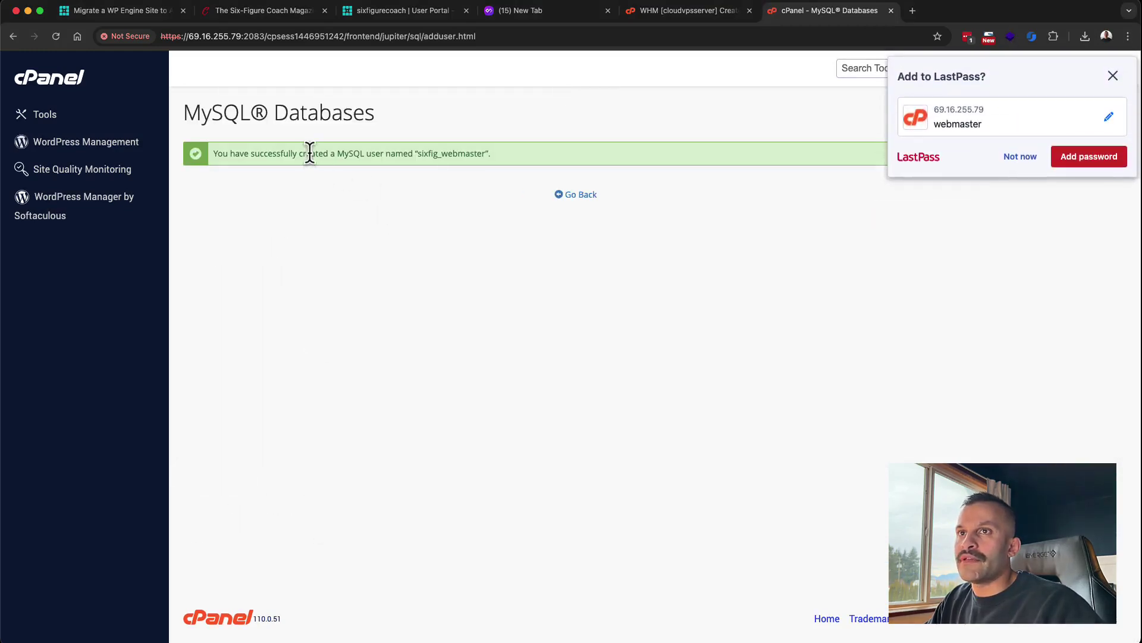
Copy the sixfig_ prefix from cPanel and paste it before the database and user names.
click(1020, 157)
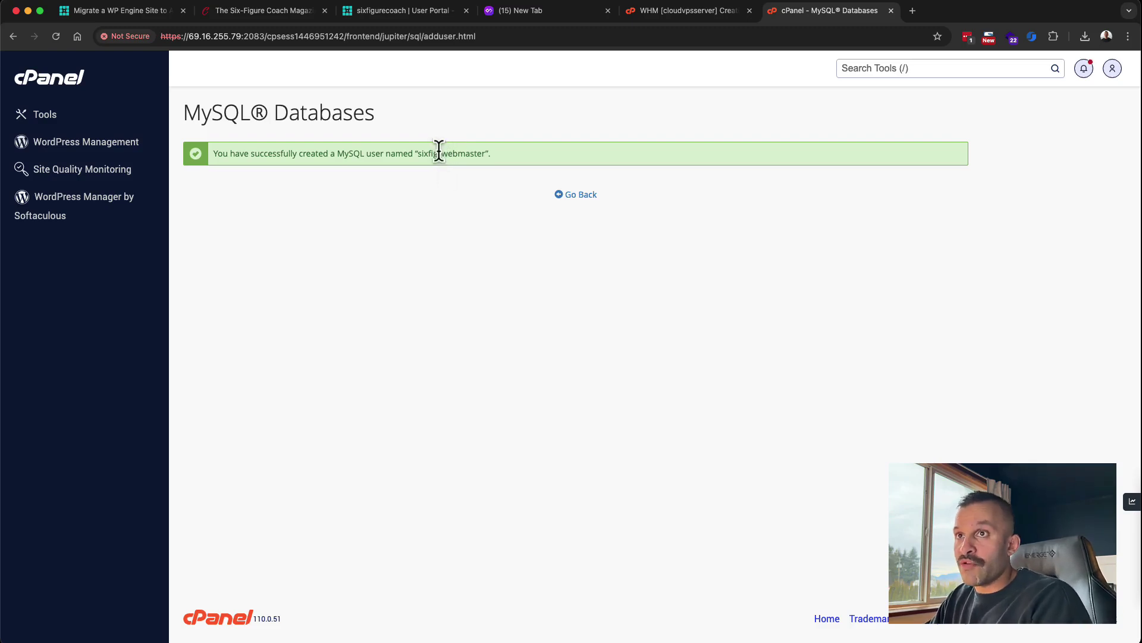
drag(440, 153, 417, 153)
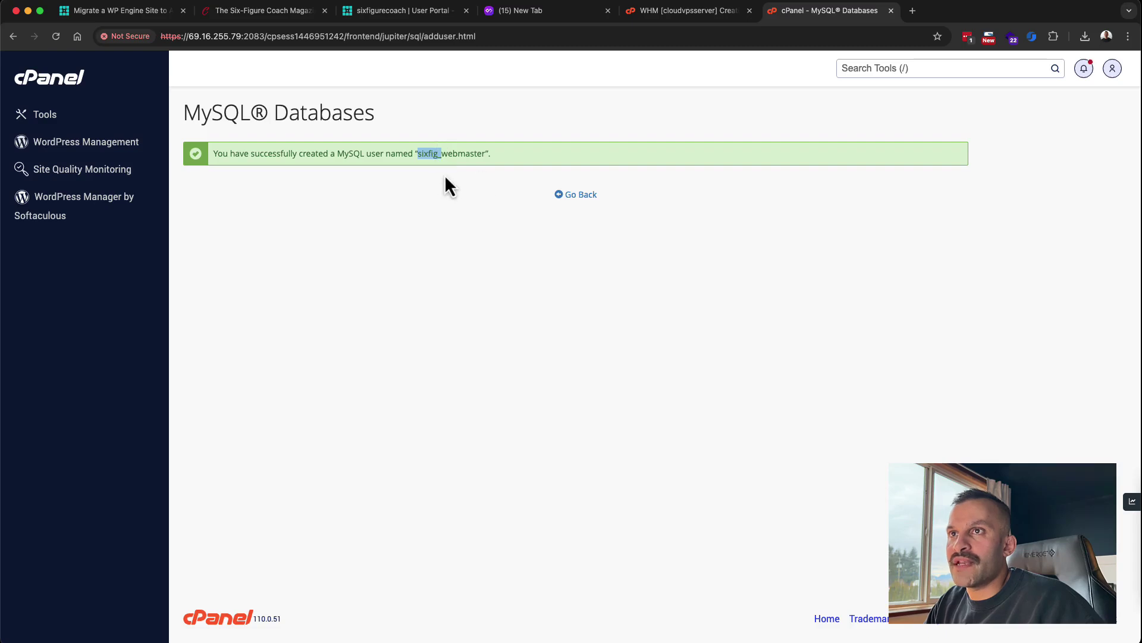
key(super+Tab)
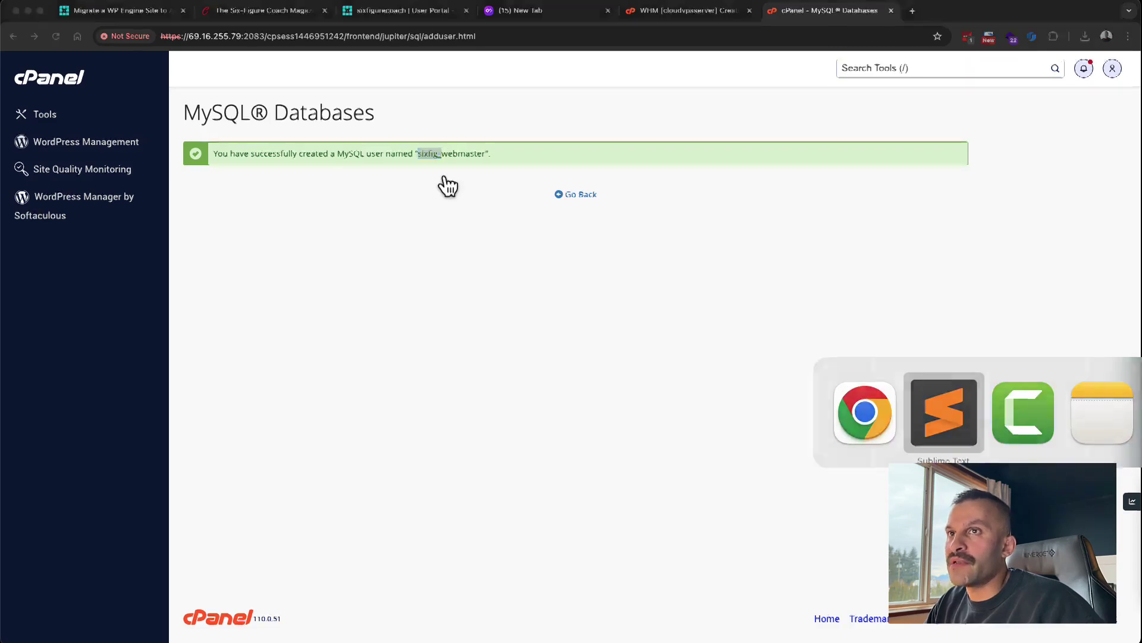
click(160, 191)
key(Down)
key(super+v)
key(Down)
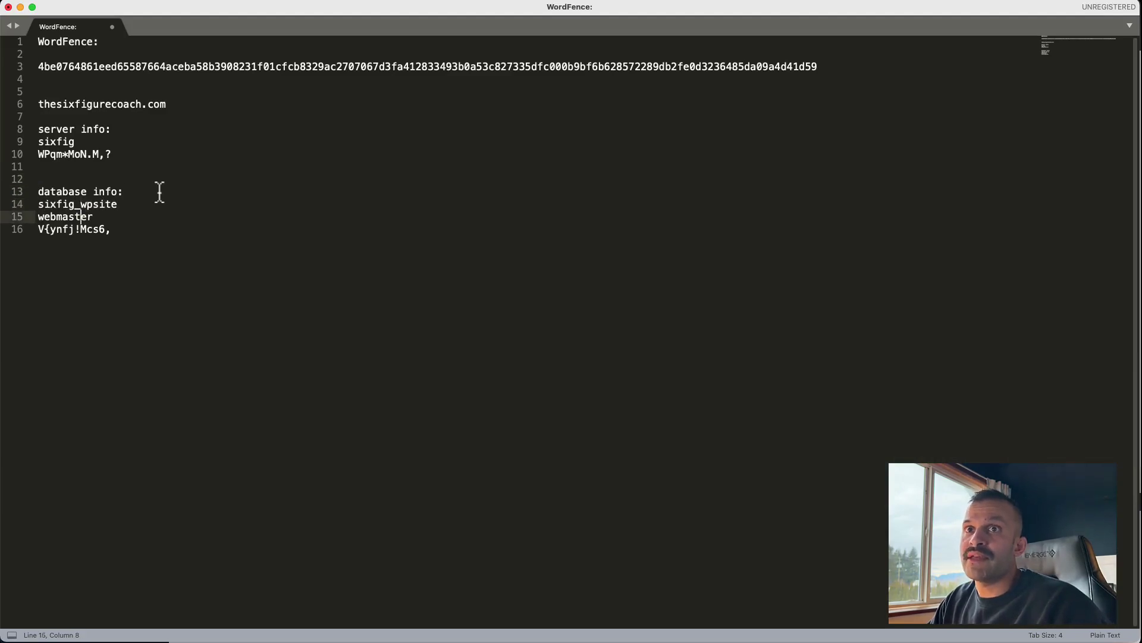
key(super+v)
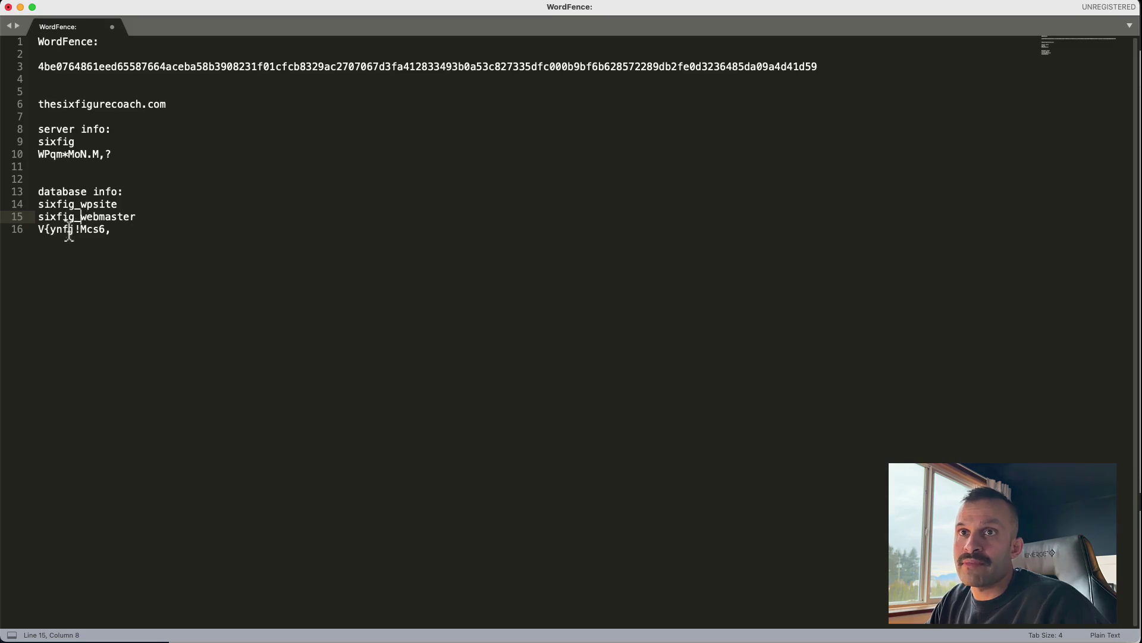
Tidy the notes lines, undoing the stray typed character.
drag(78, 221, 20, 217)
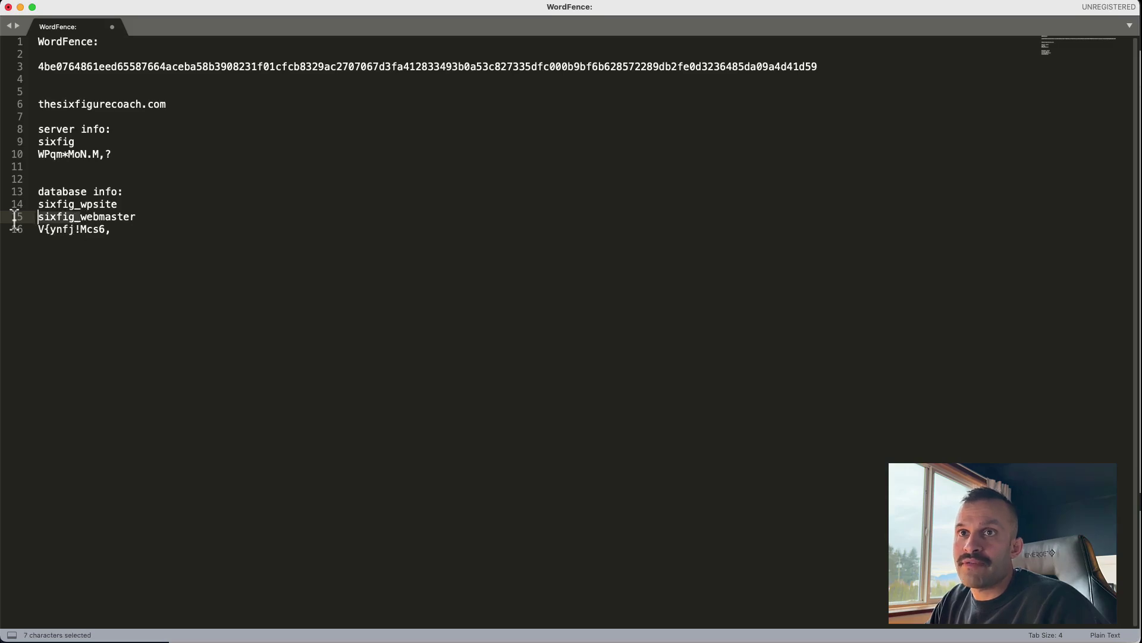
click(159, 219)
click(158, 209)
text(x)
key(super+z)
key(super+z)
key(super+shift+z)
key(super+Tab)
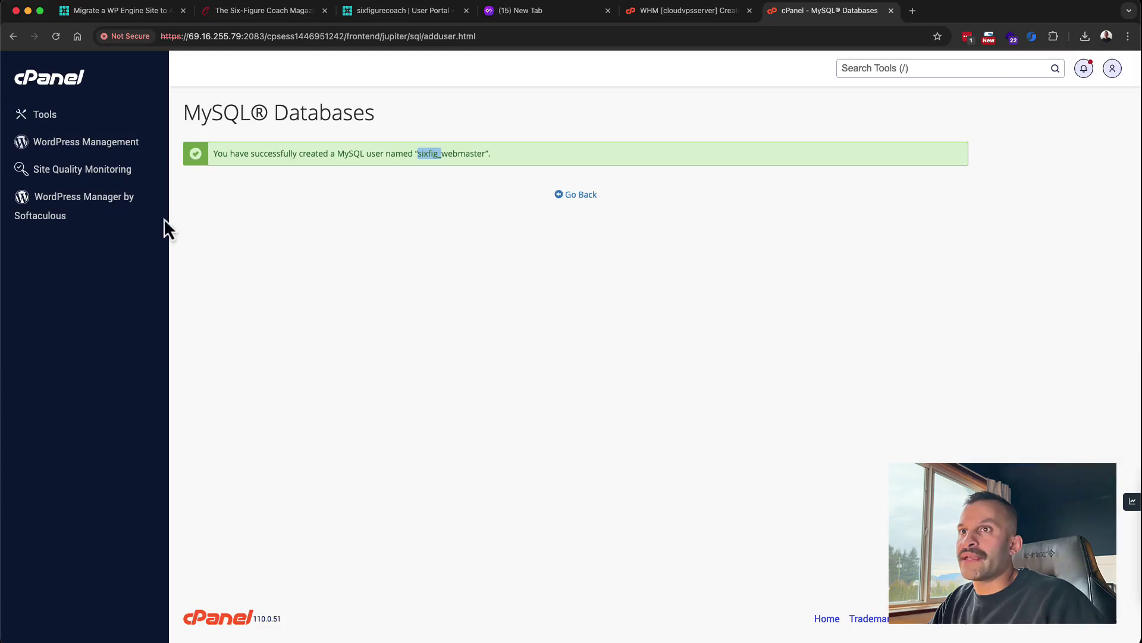
Add sixfig_webmaster to the sixfig_wpsite database with ALL PRIVILEGES granted.
click(583, 199)
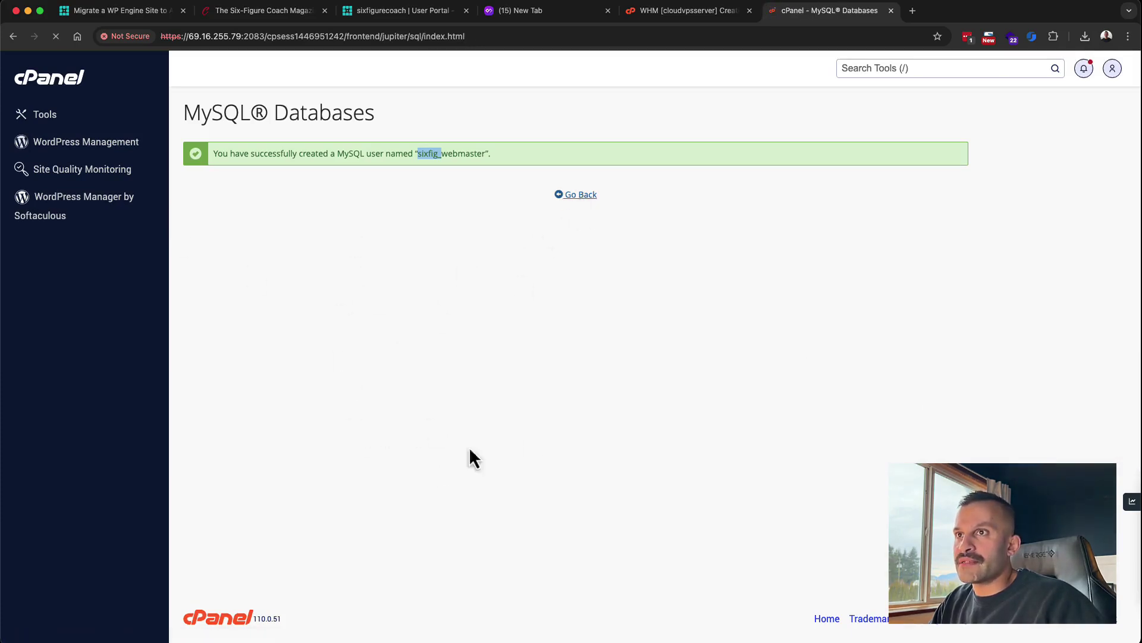
scroll(512, 510, down, 5)
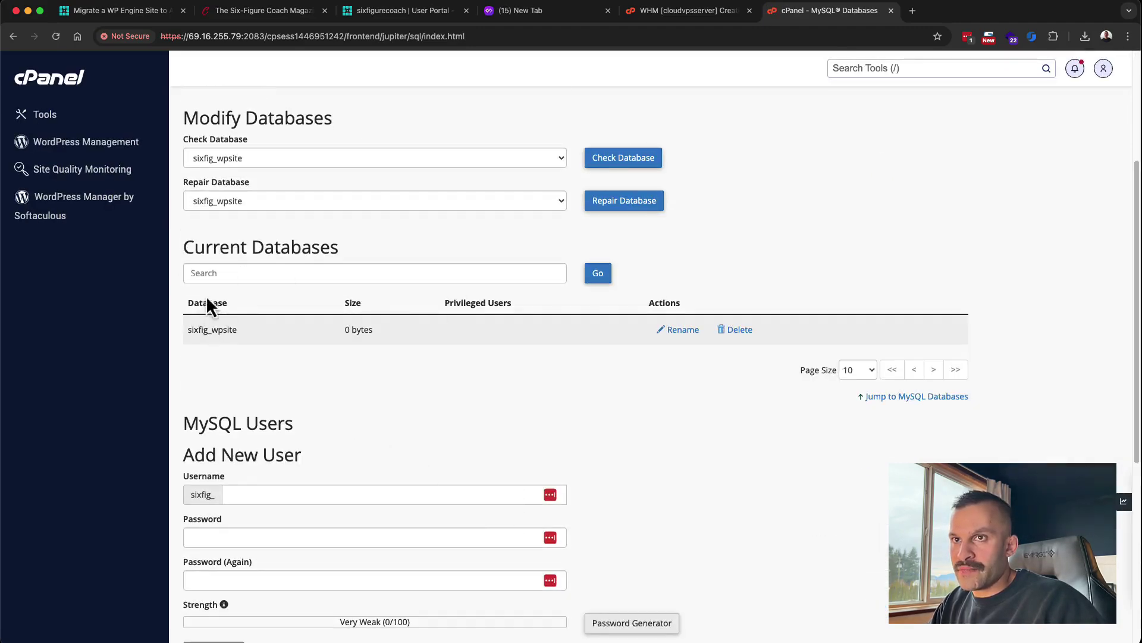
drag(445, 303, 515, 321)
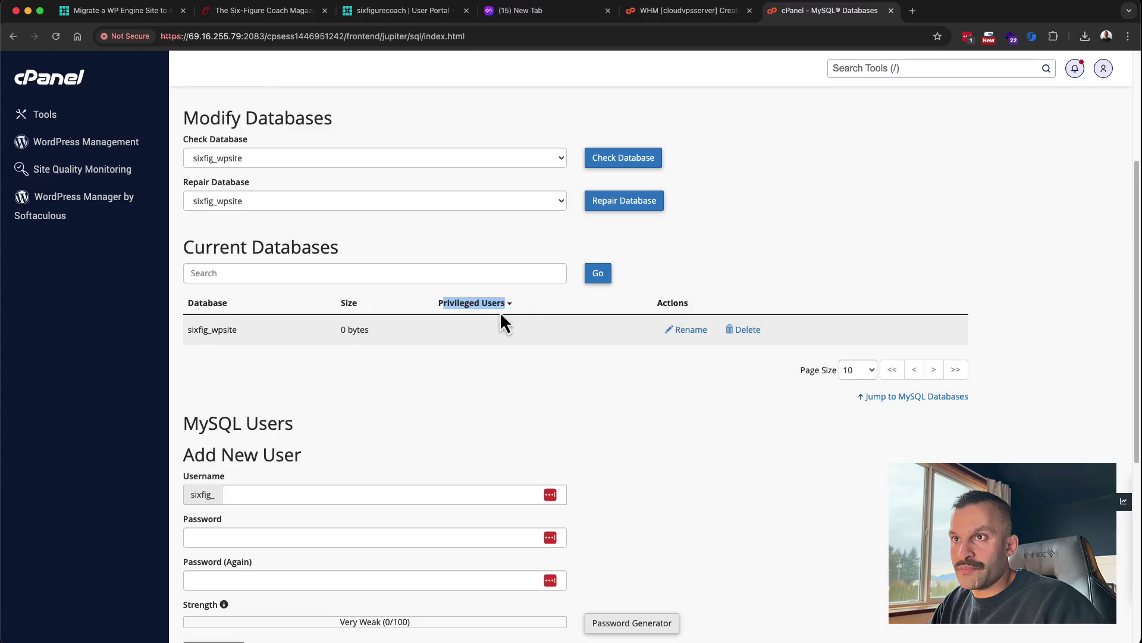
click(452, 331)
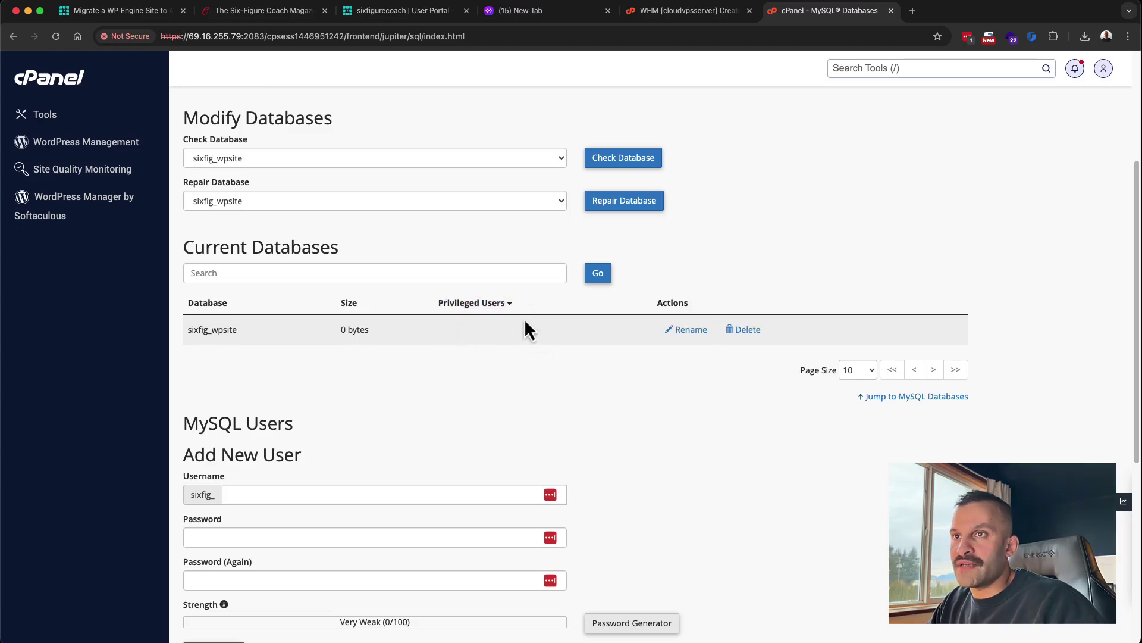
scroll(387, 429, down, 5)
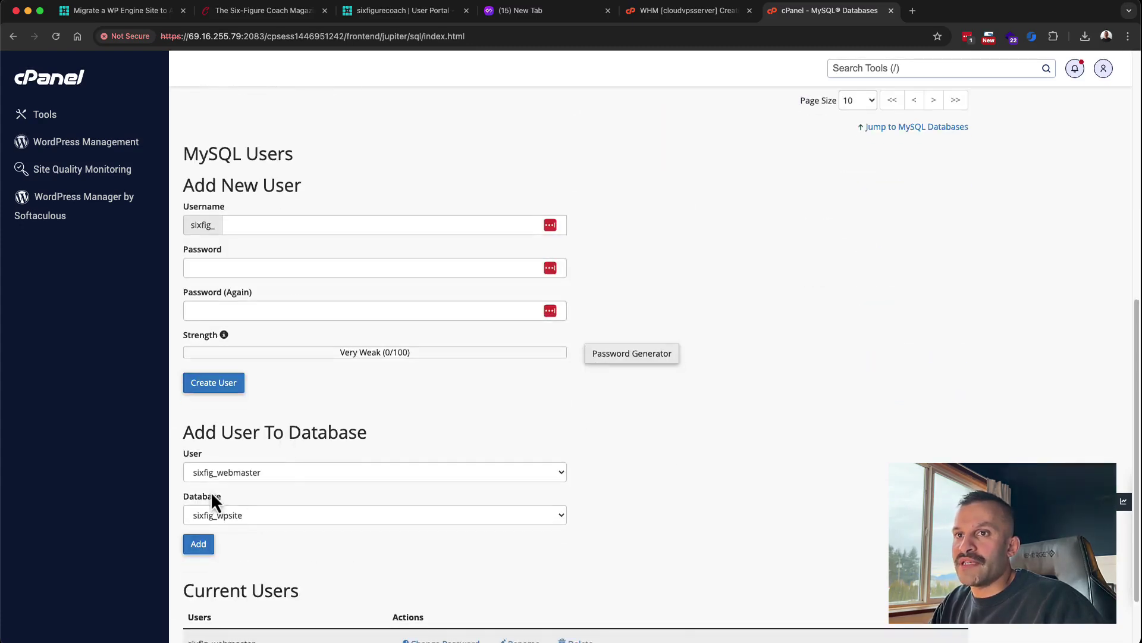
click(199, 521)
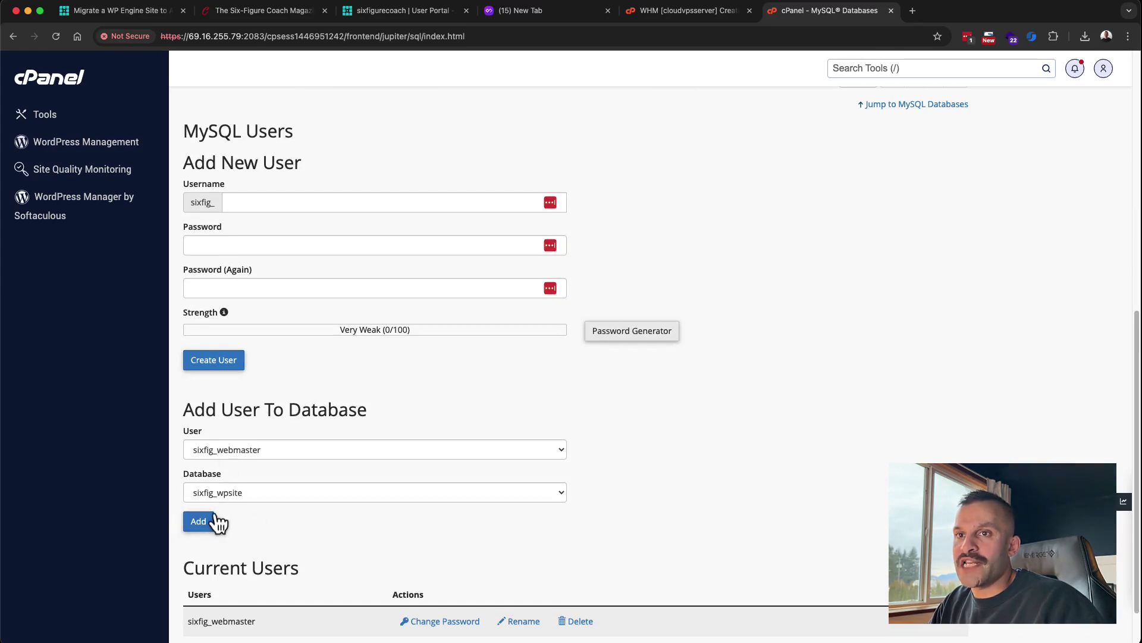
click(205, 530)
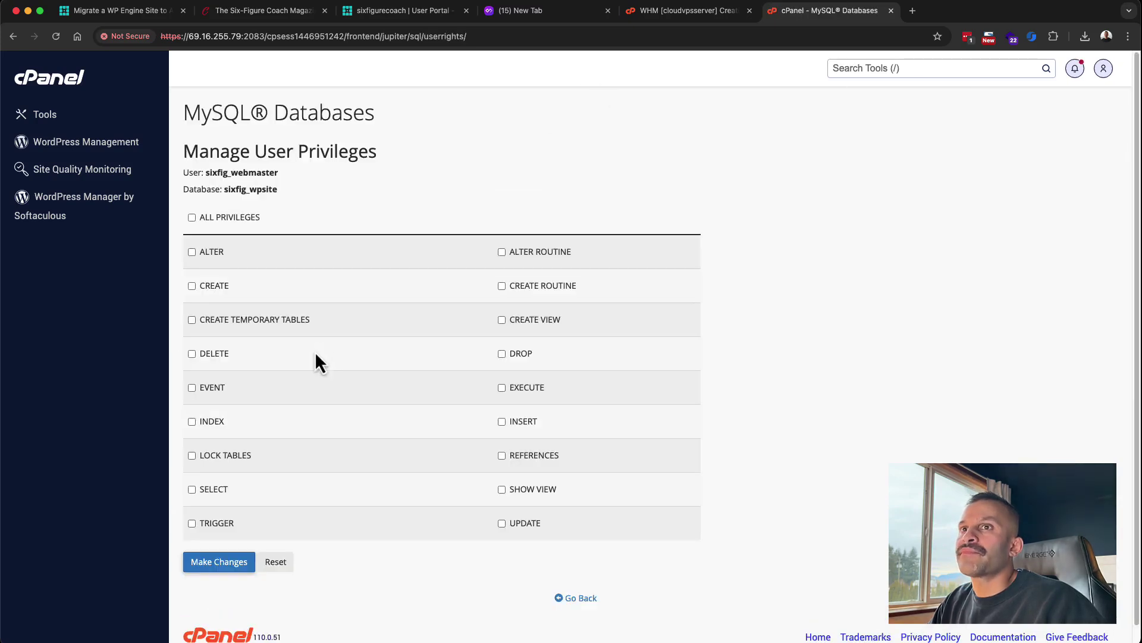
click(228, 219)
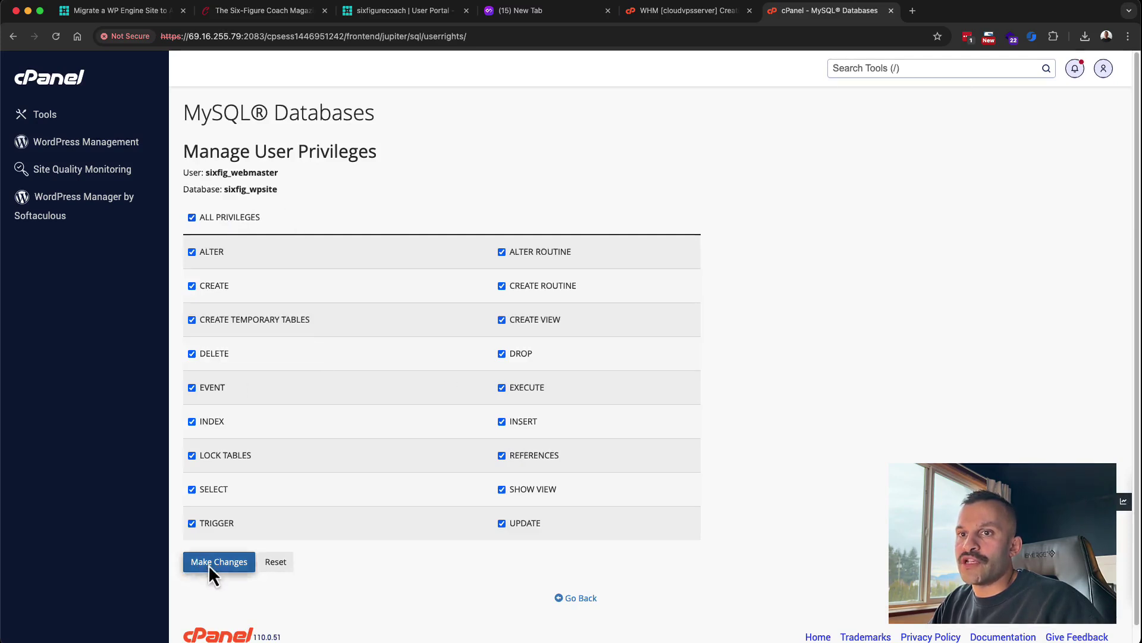
click(214, 566)
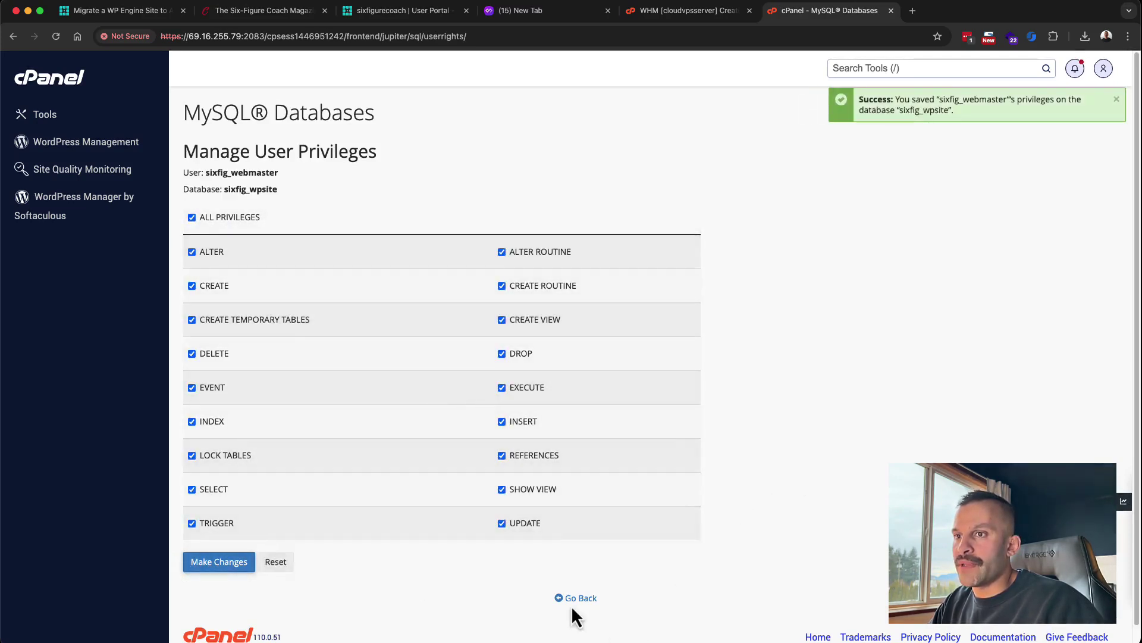
click(582, 601)
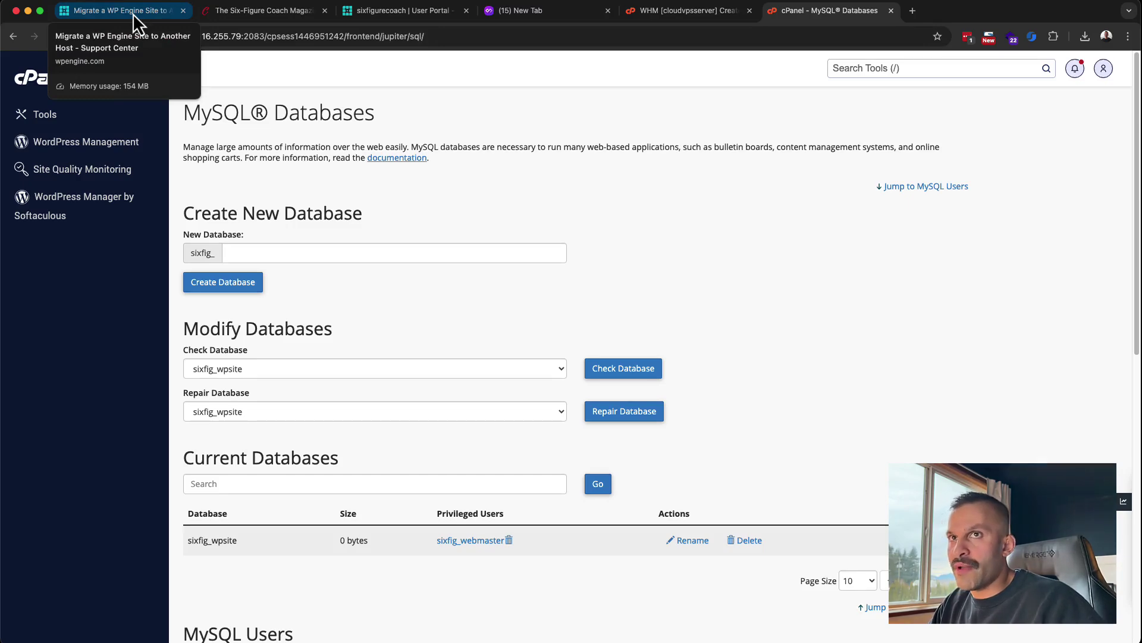
Check the sixfigurecoach site's PHP version (8.2) in the WP Engine portal's Sites list.
click(135, 20)
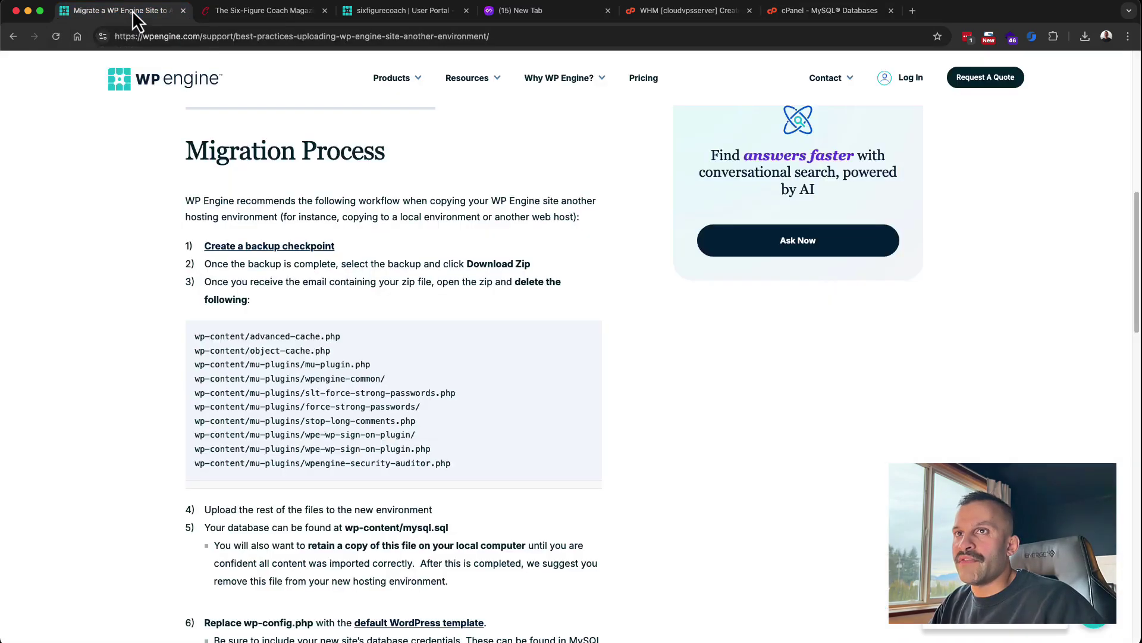
click(405, 18)
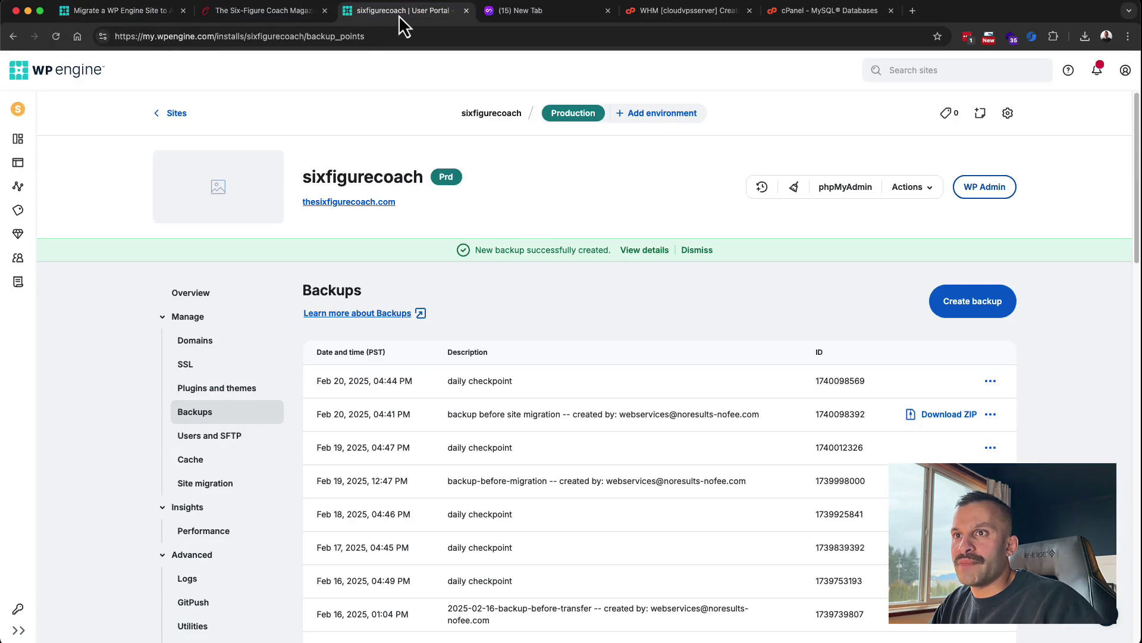
scroll(262, 327, down, 3)
scroll(262, 326, up, 3)
click(180, 118)
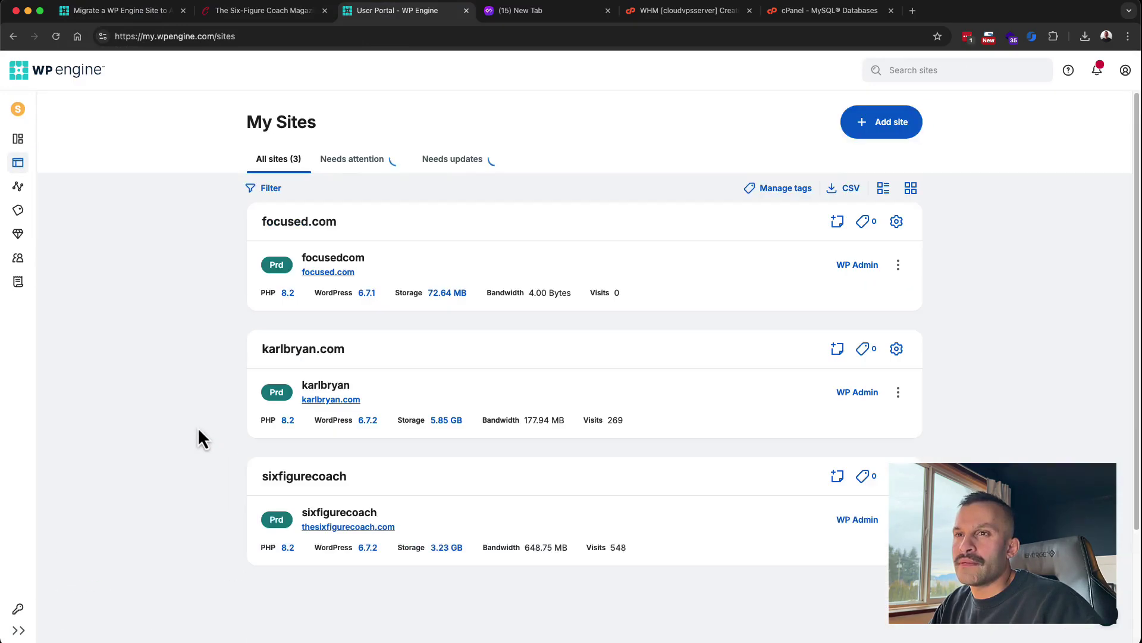
scroll(198, 431, down, 5)
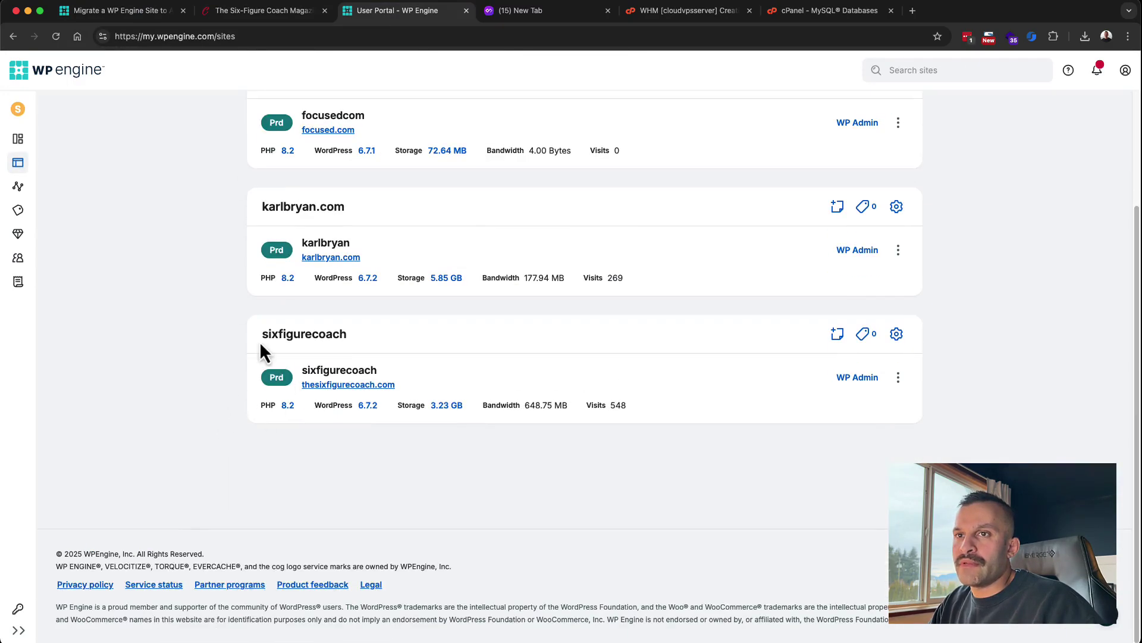
drag(260, 404, 301, 408)
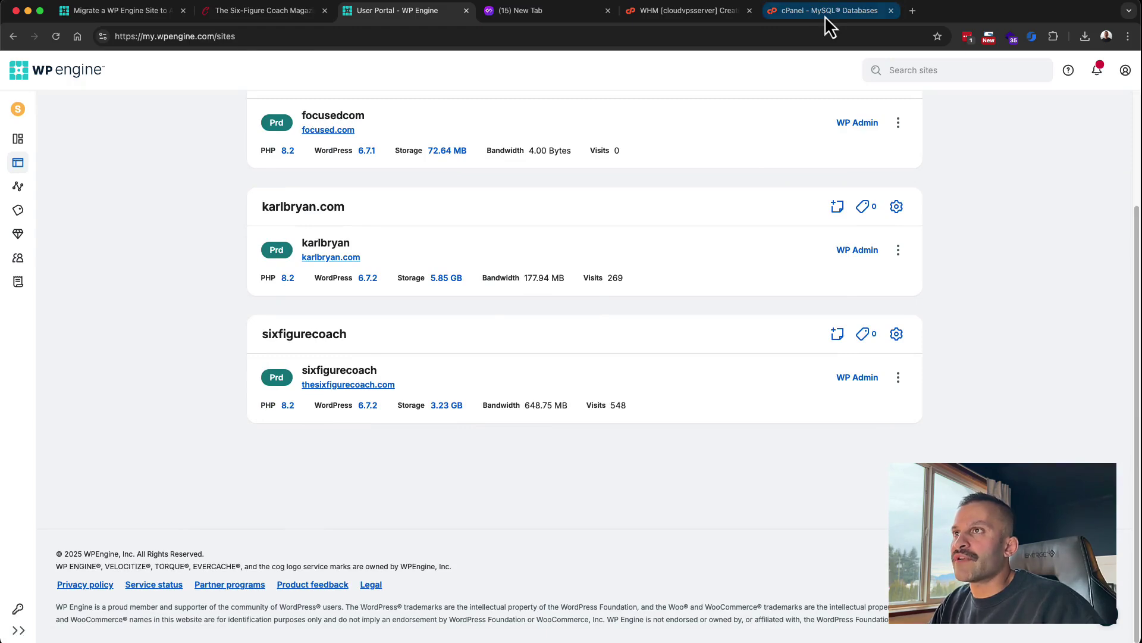
click(687, 16)
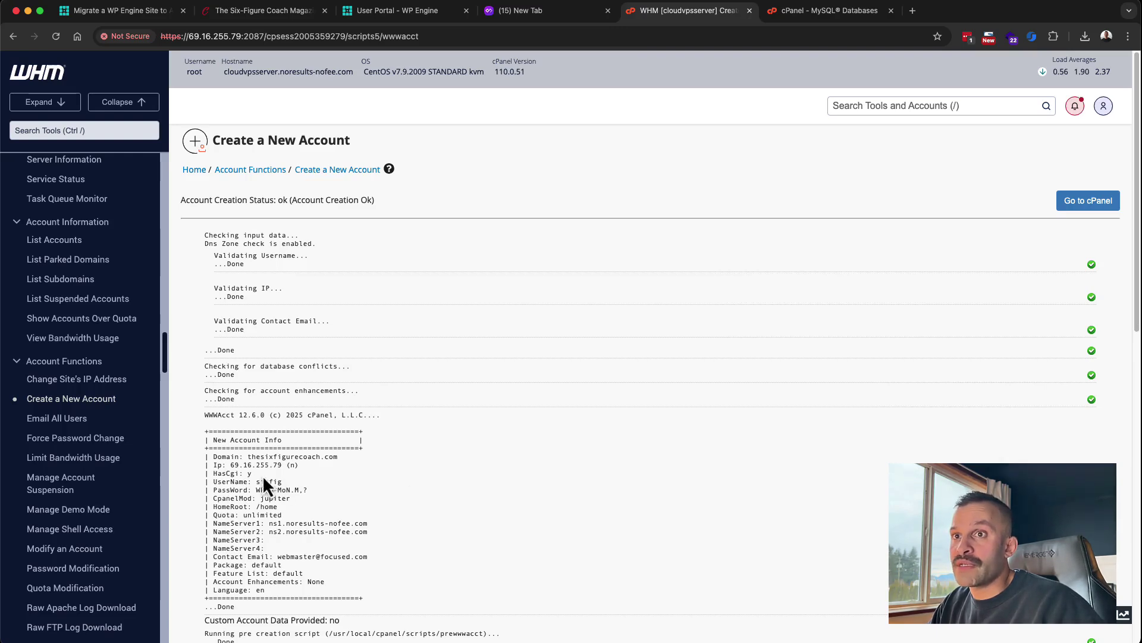
Set thesixfigurecoach.com to PHP 8.2 (ea-php82) under MultiPHP Manager's User Domain Settings.
scroll(382, 428, down, 10)
scroll(382, 440, down, 3)
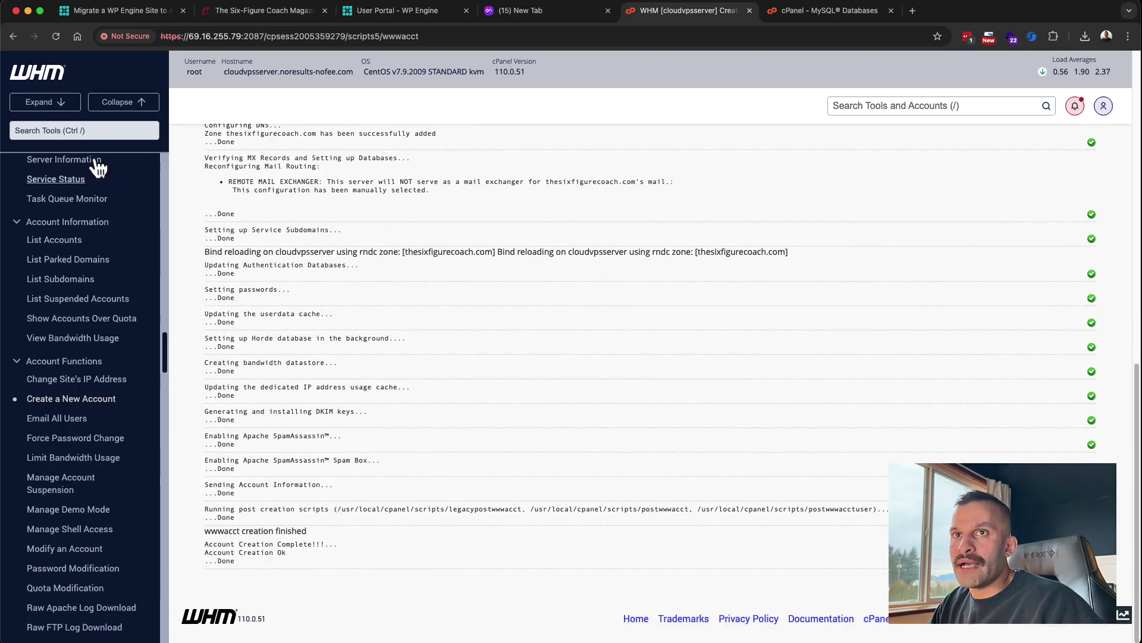
click(96, 130)
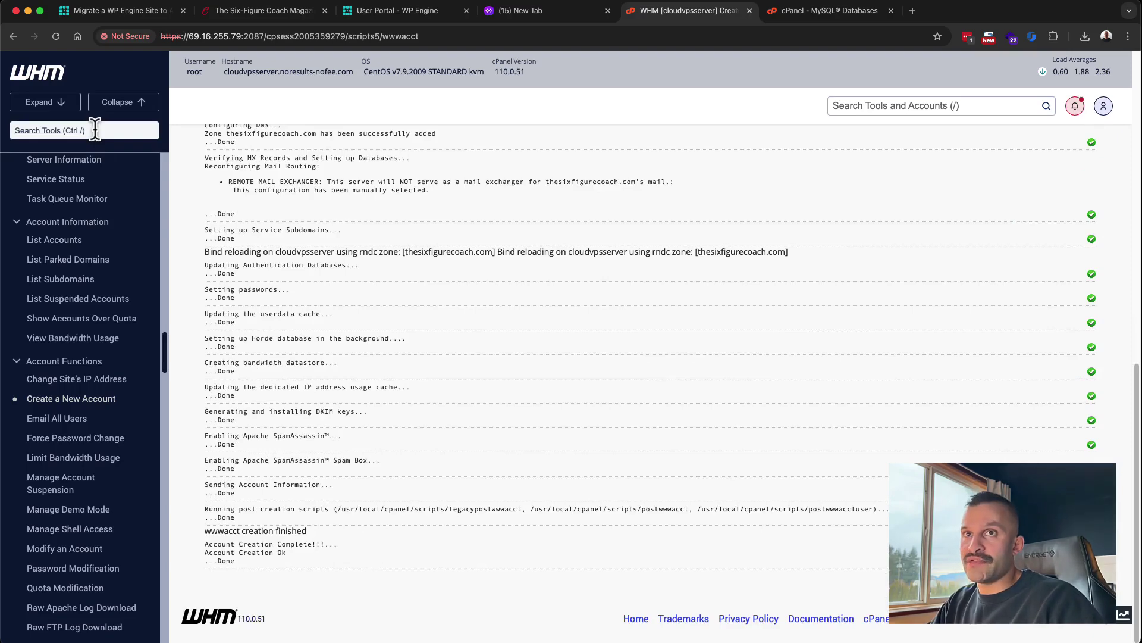
text(php)
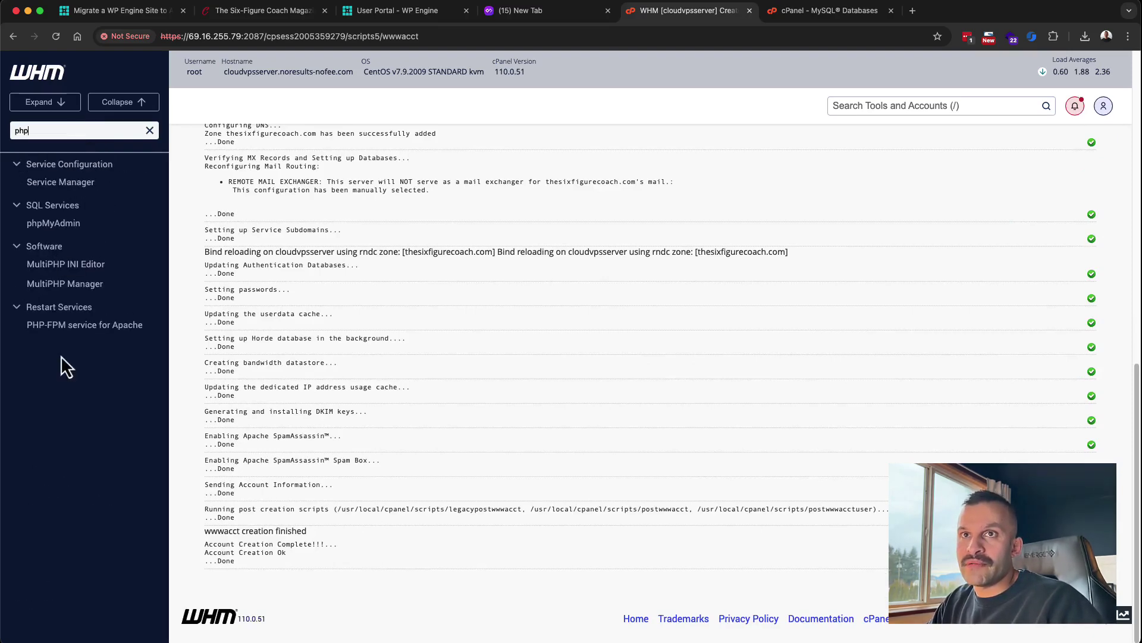
click(68, 286)
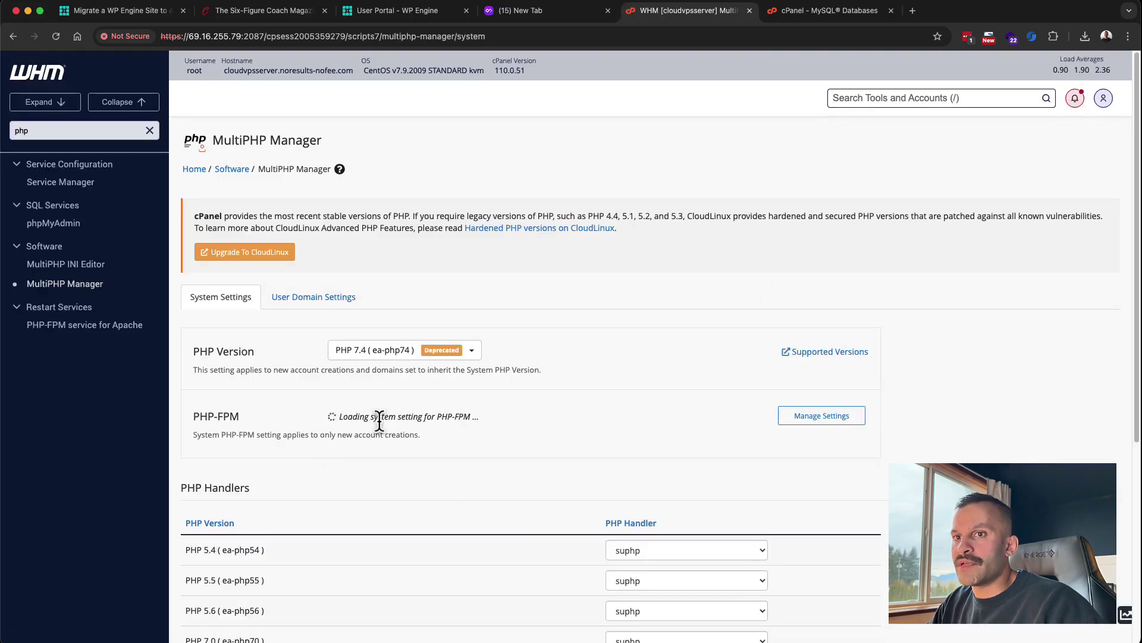
scroll(379, 420, down, 4)
scroll(380, 423, up, 4)
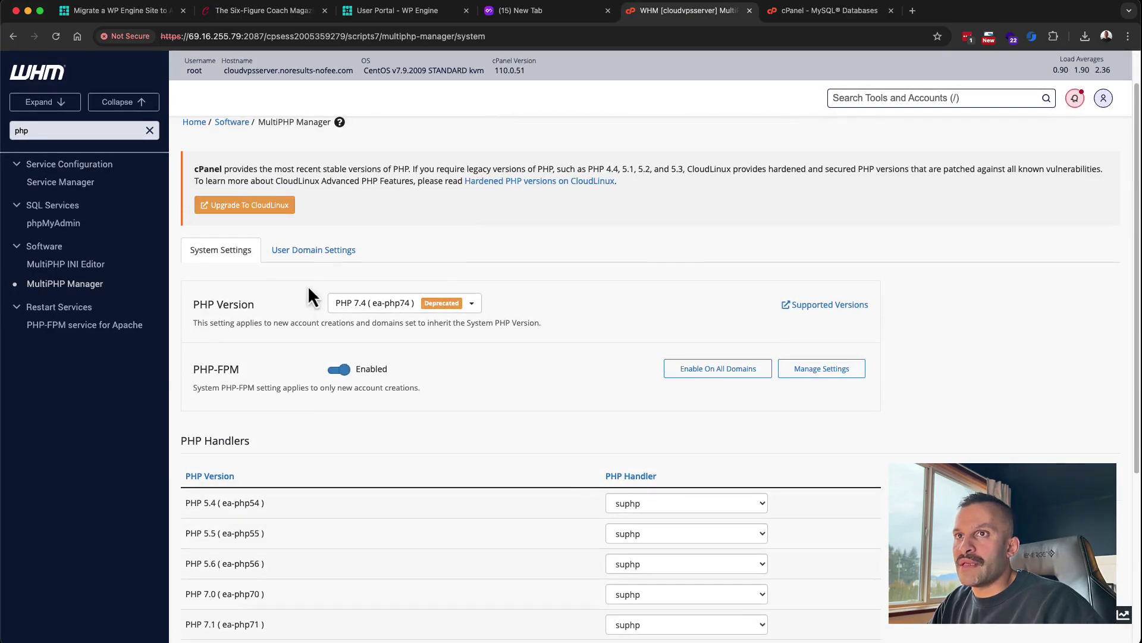
click(327, 256)
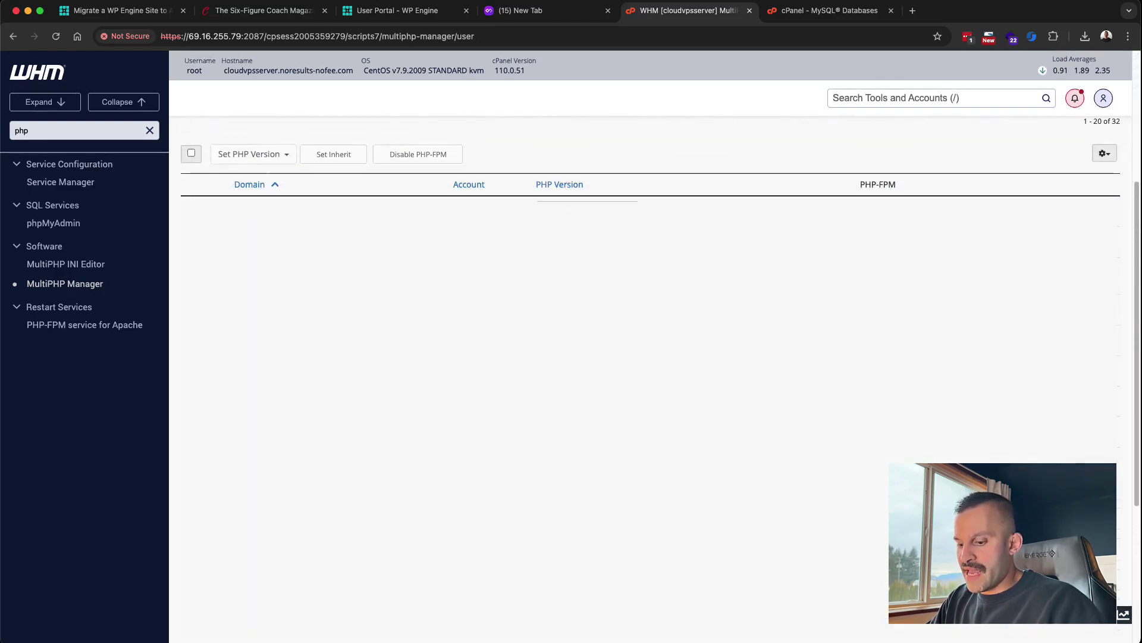
text(six)
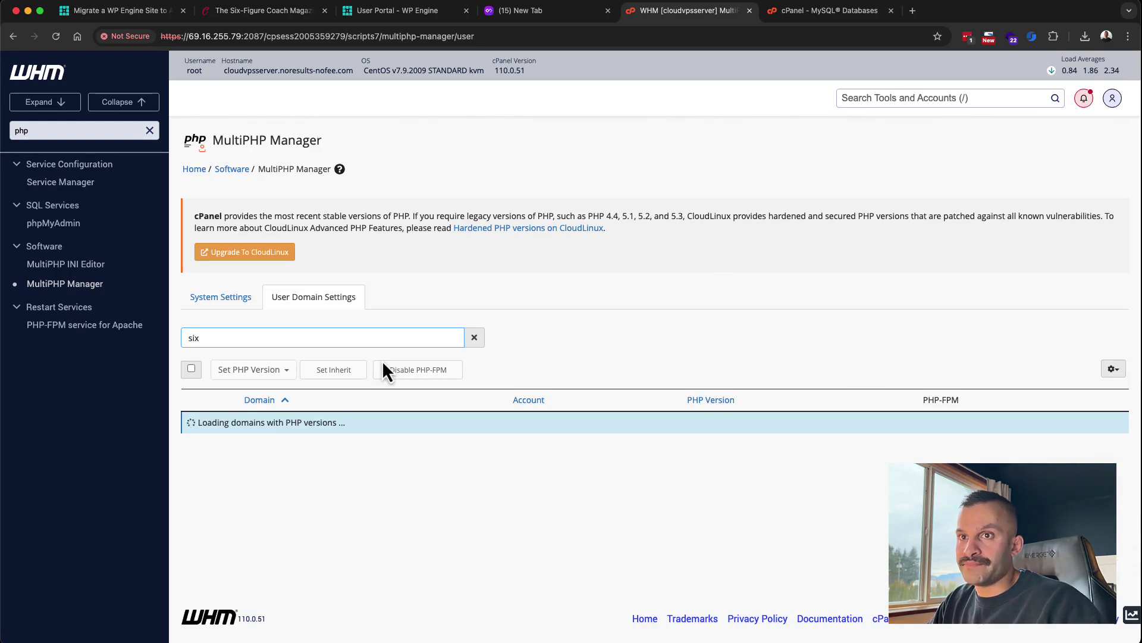
click(571, 426)
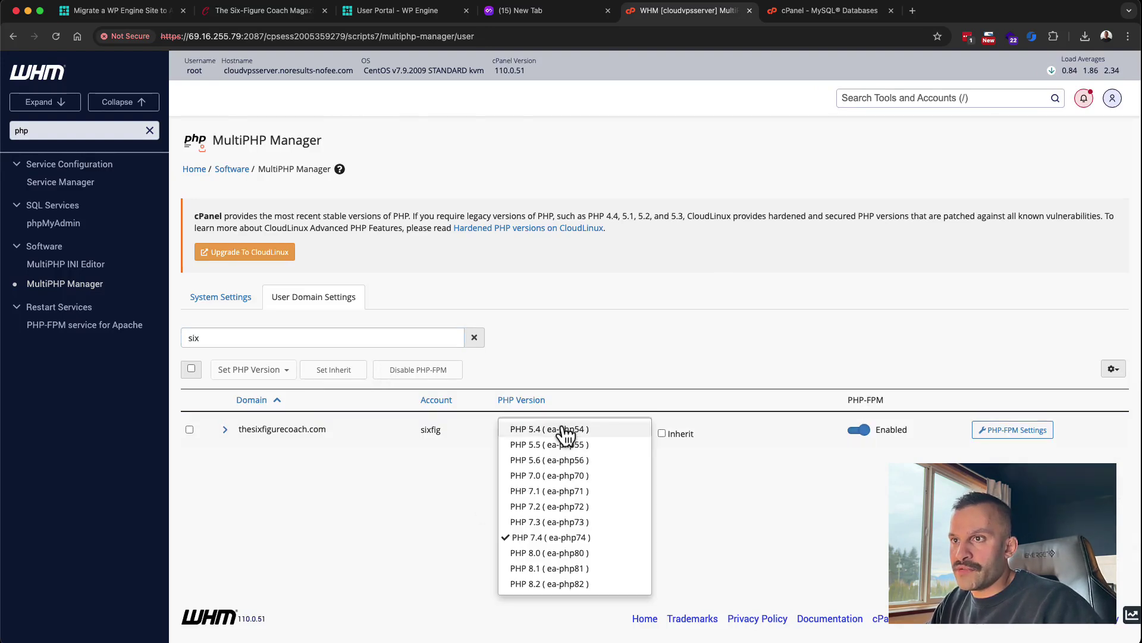
click(548, 583)
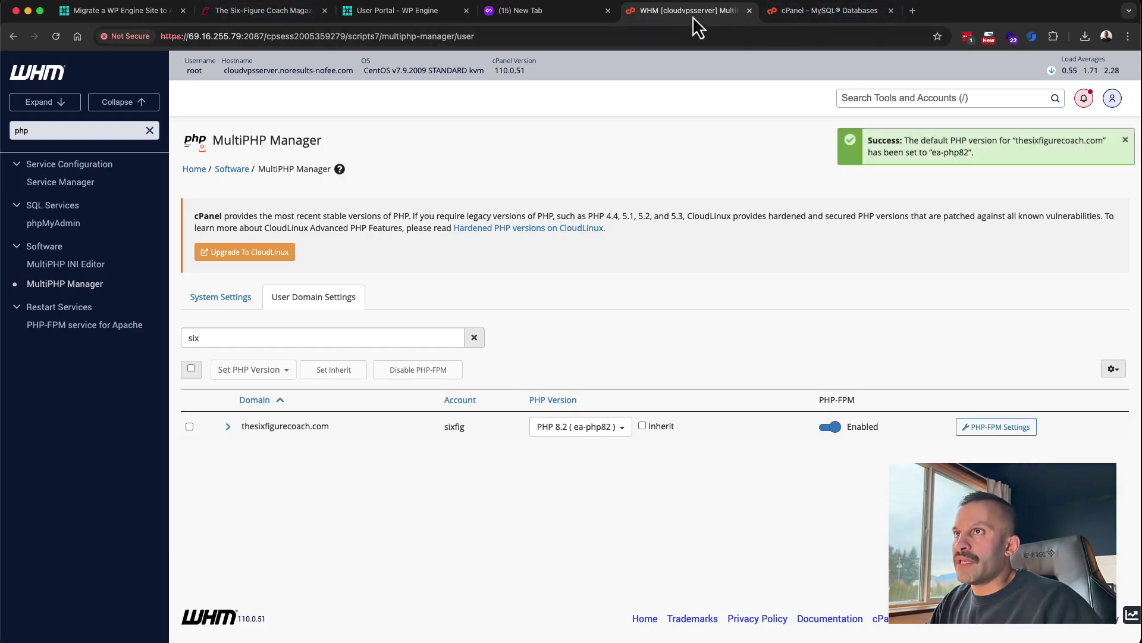
Return cPanel to its Tools page and open Downloads in a new Finder window.
click(835, 28)
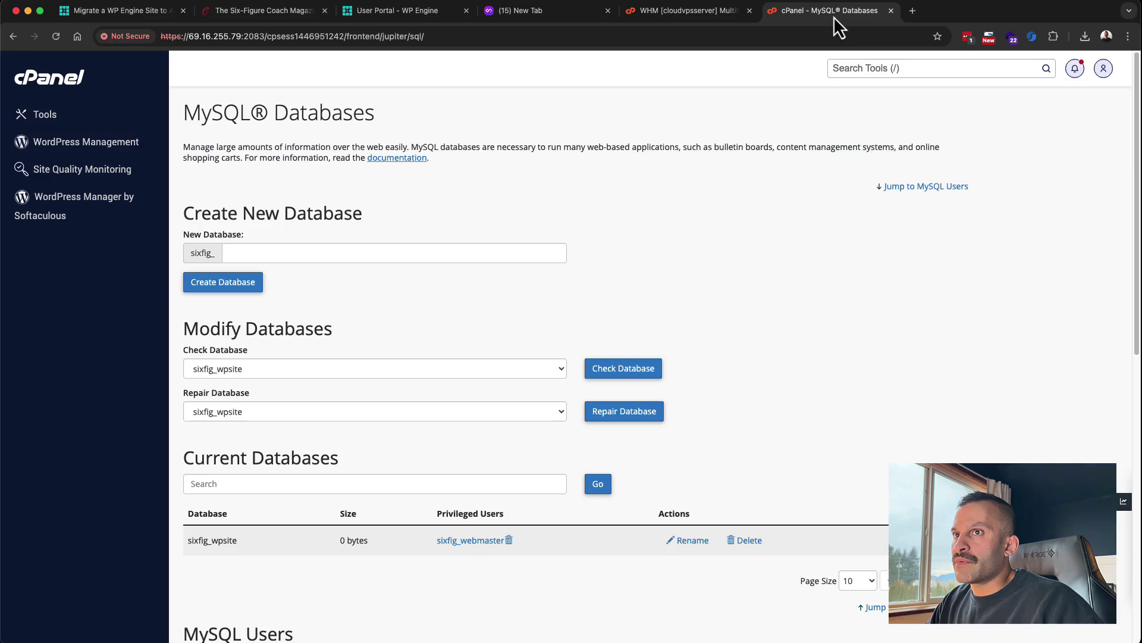
click(44, 116)
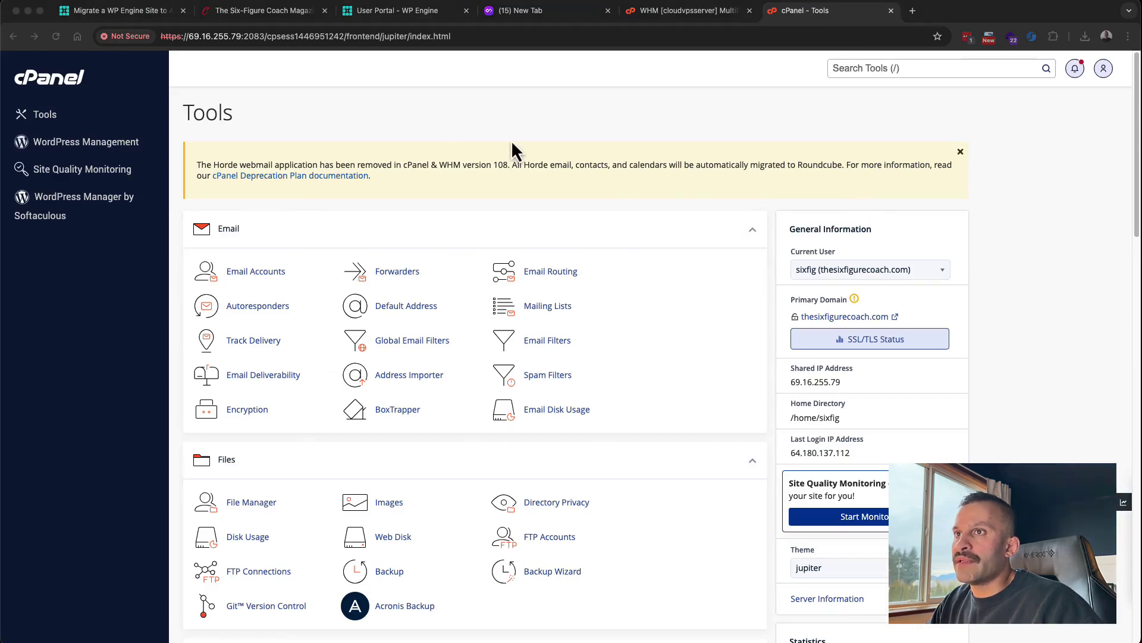
key(super+n)
drag(601, 198, 605, 138)
click(403, 281)
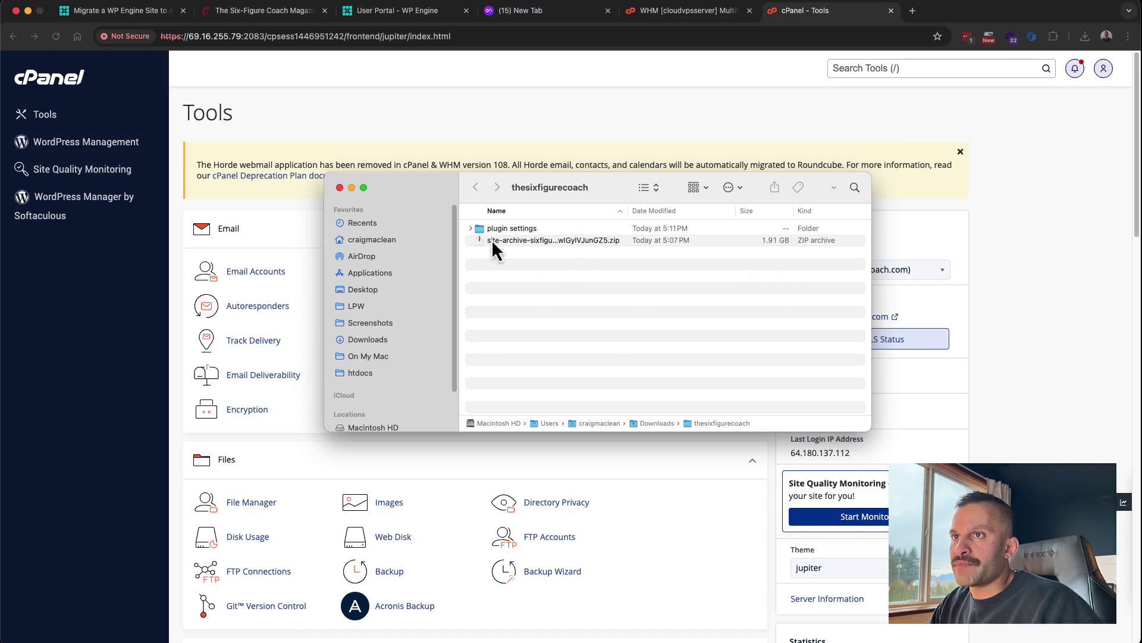
Extract the site archive zip, open its folder and show hidden files like .htaccess.
click(533, 238)
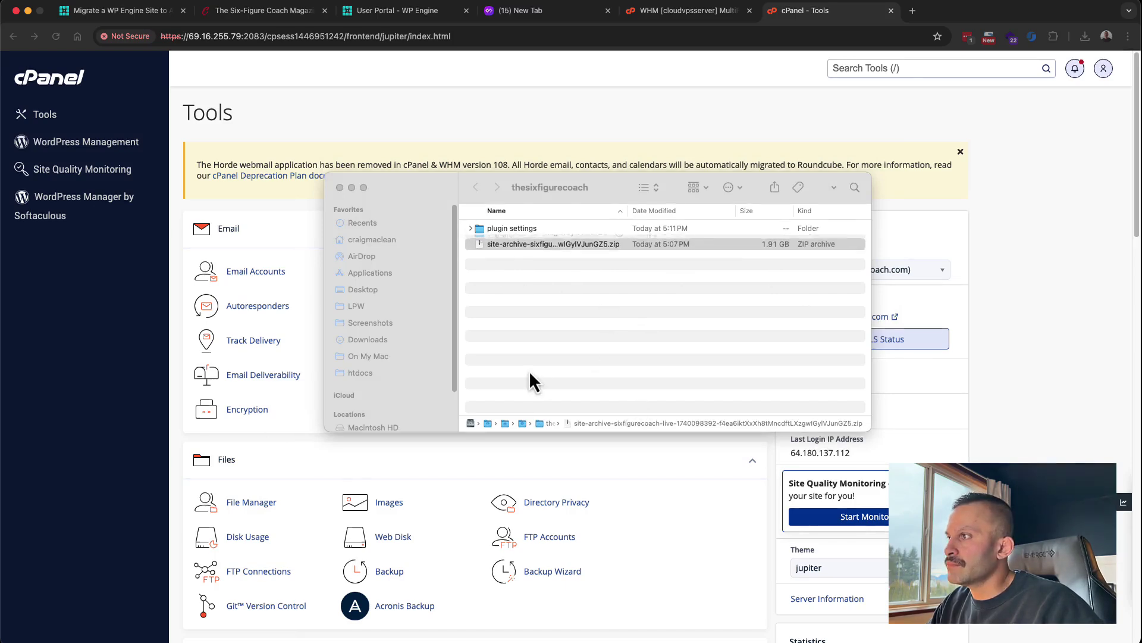
click(609, 240)
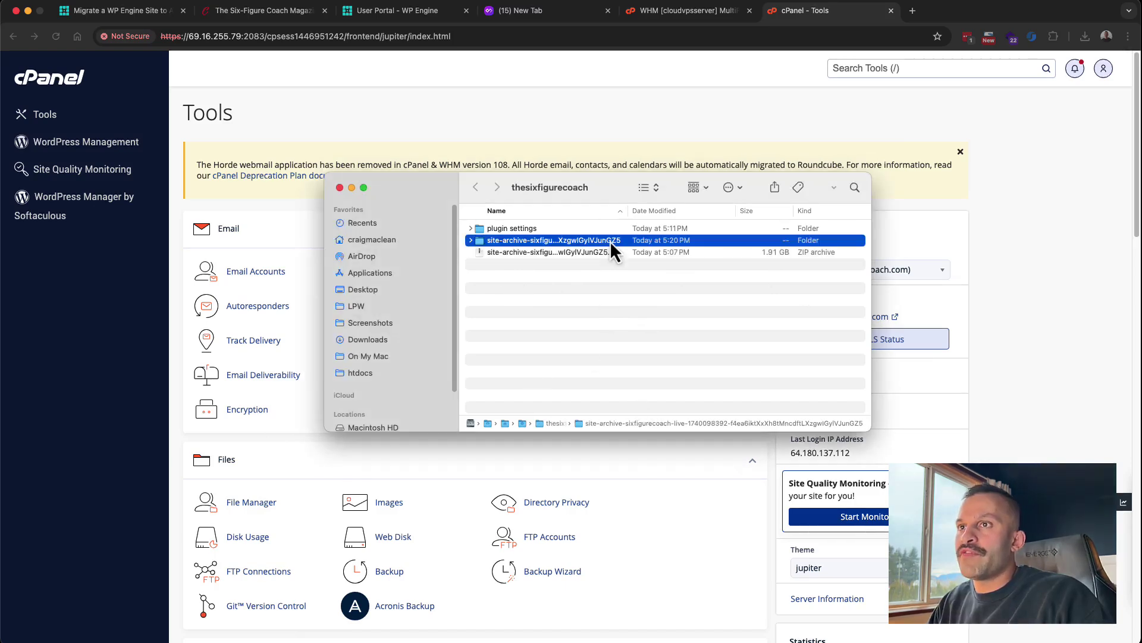
double_click(609, 241)
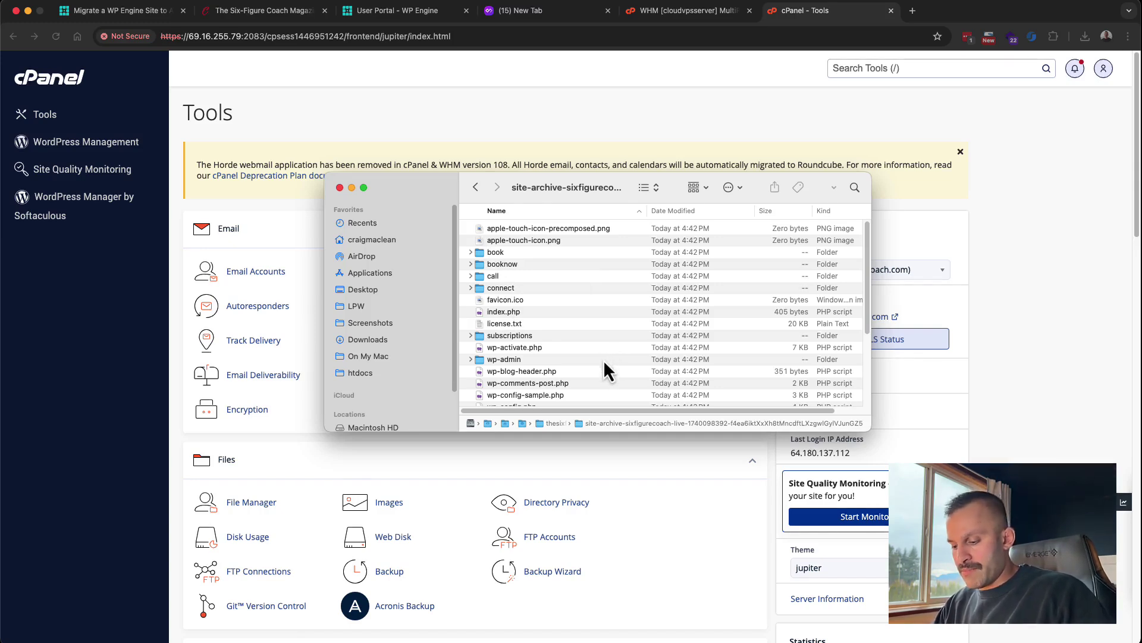
key(super+shift+period)
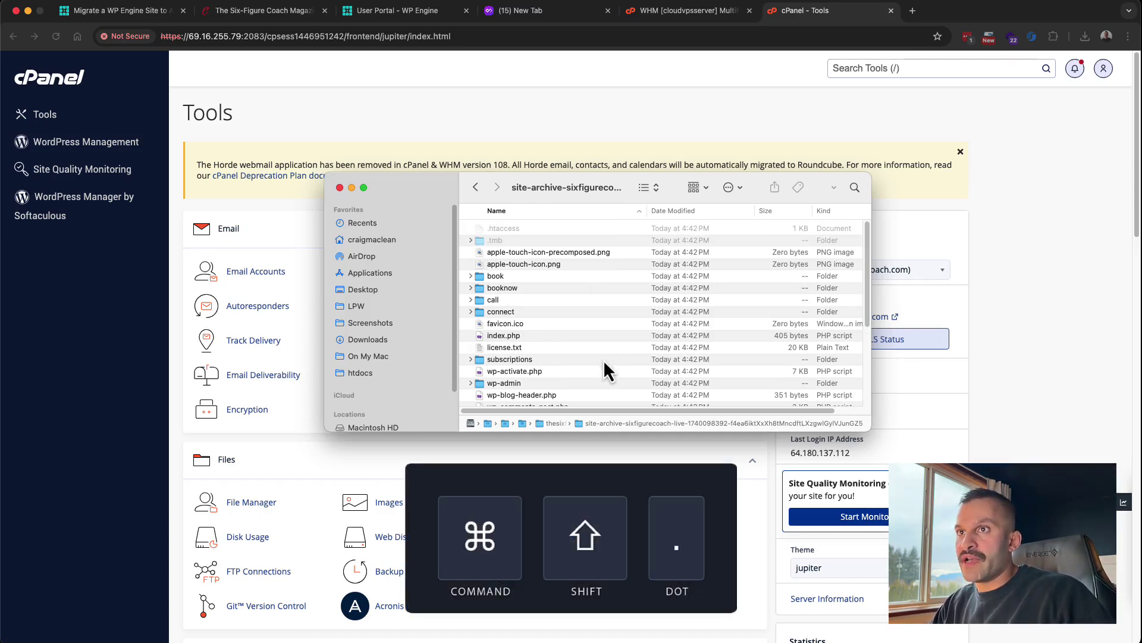
click(523, 231)
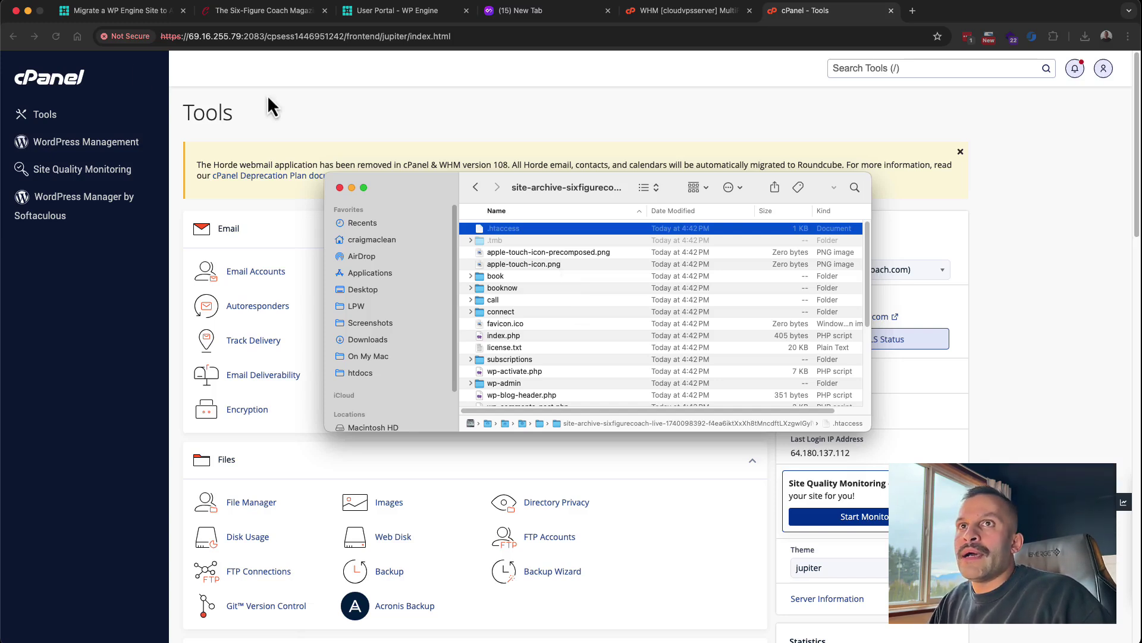
click(148, 16)
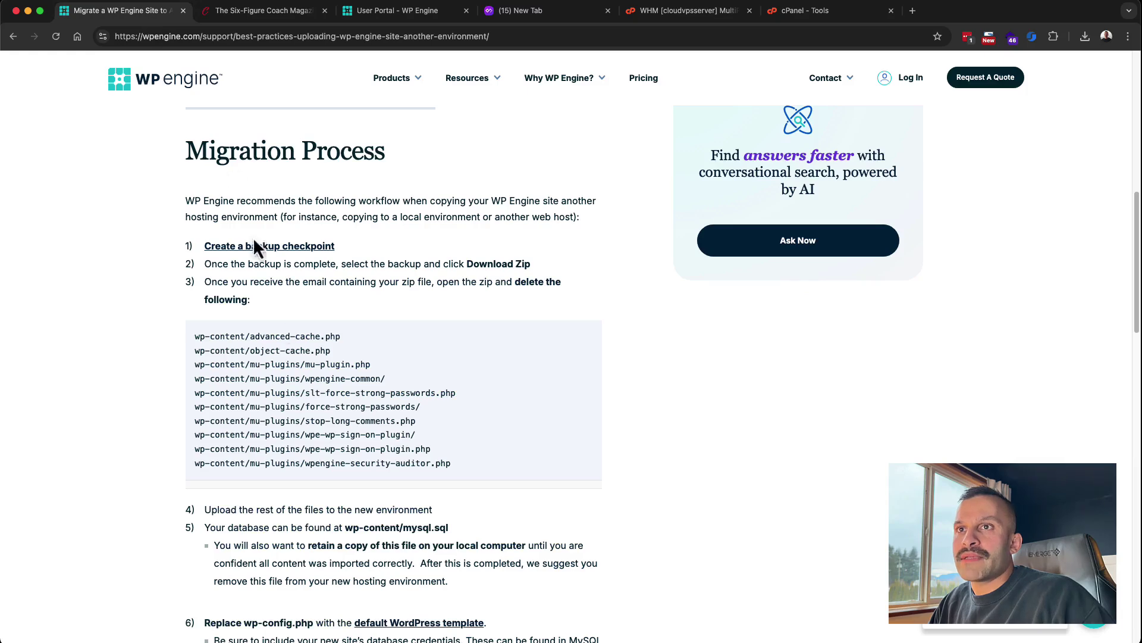
Place one enlarged Finder window beside the guide and open the archive's wp-content folder.
scroll(280, 328, down, 1)
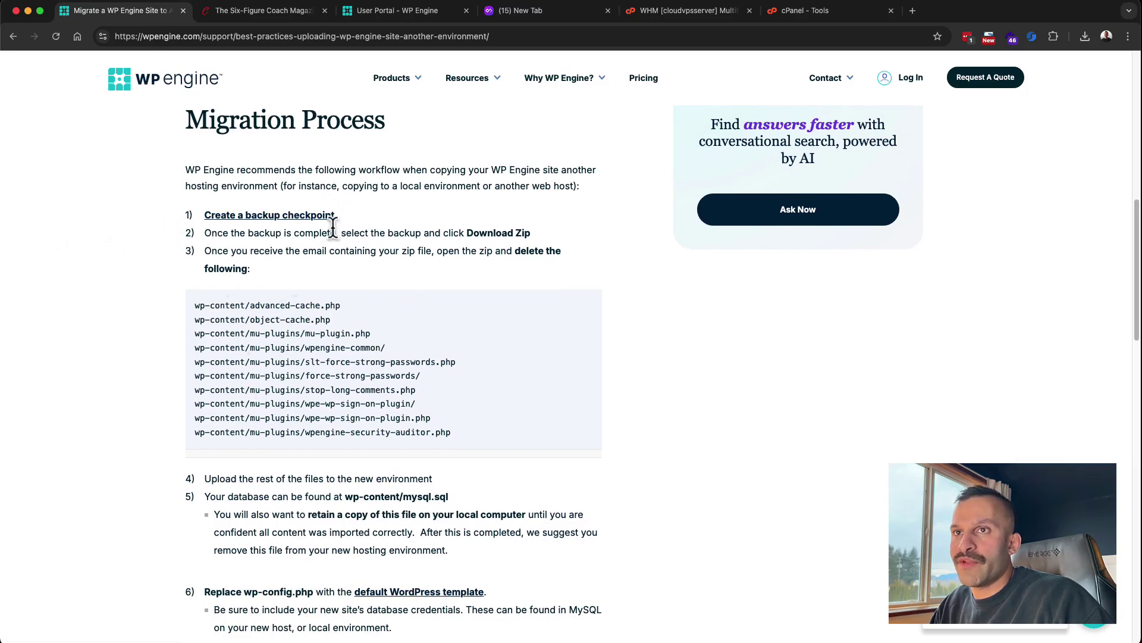
drag(204, 233, 352, 231)
click(342, 262)
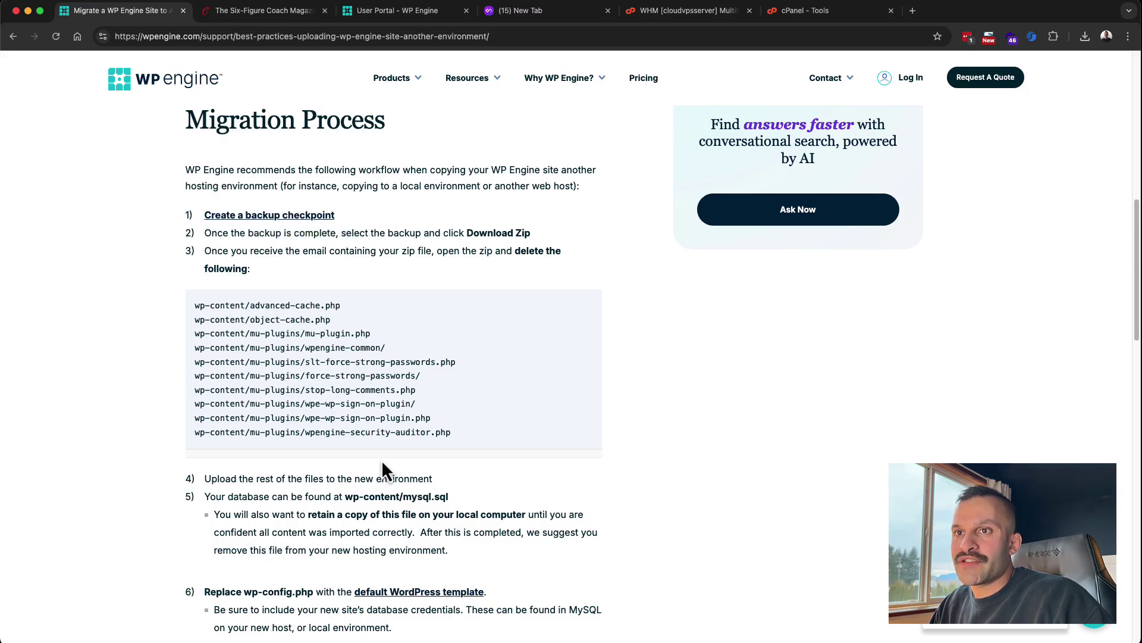
key(super+Tab)
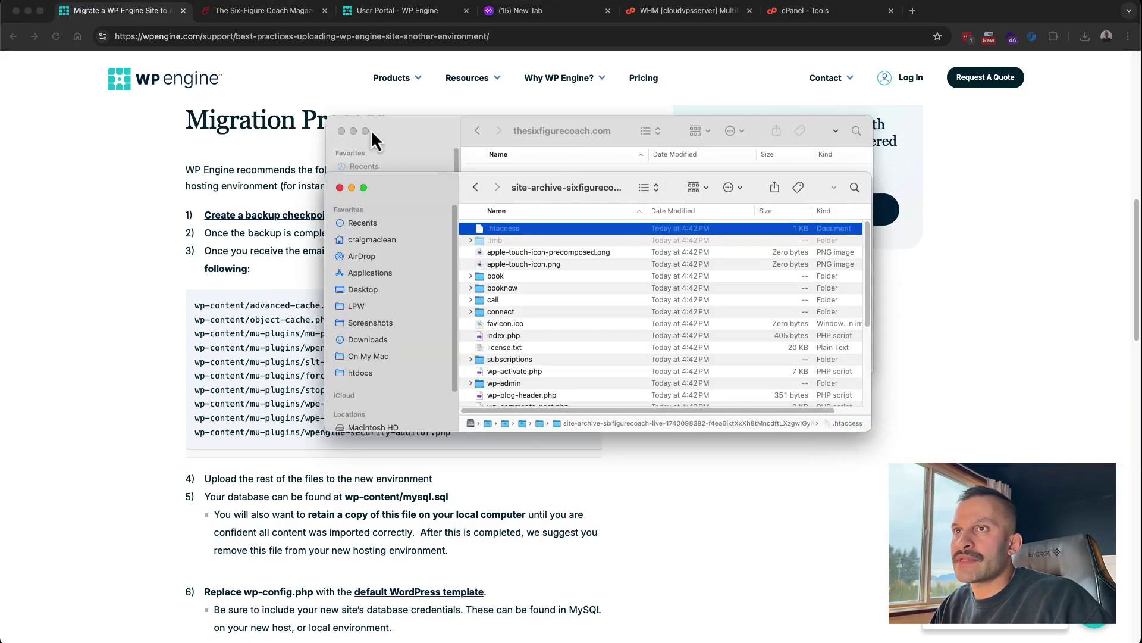
click(342, 131)
drag(432, 191, 558, 126)
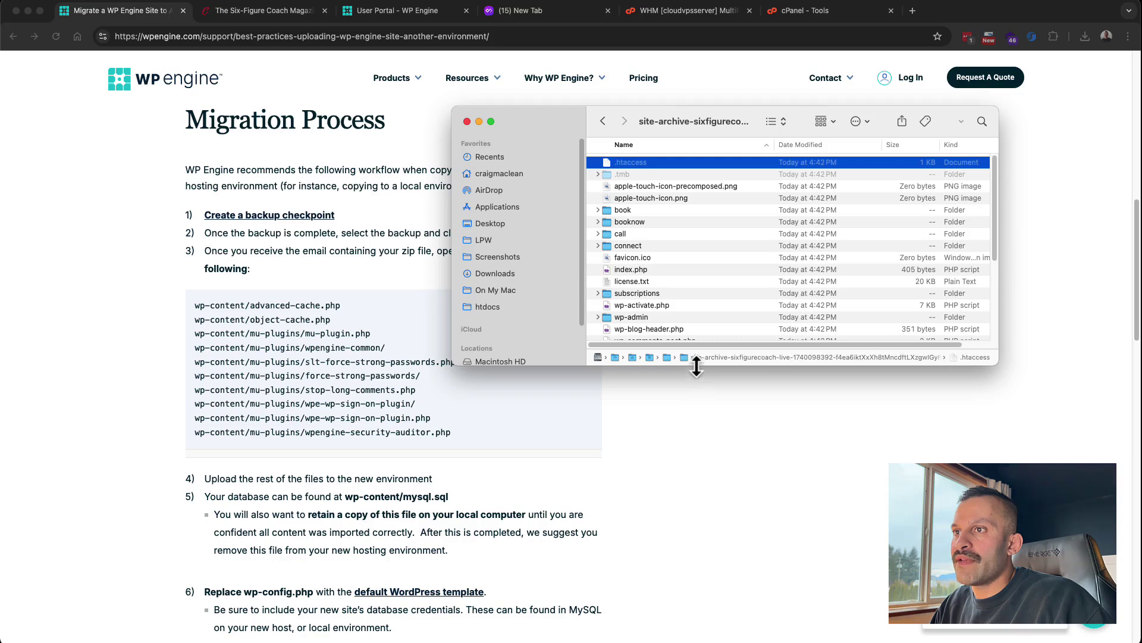
drag(695, 371, 724, 437)
double_click(673, 377)
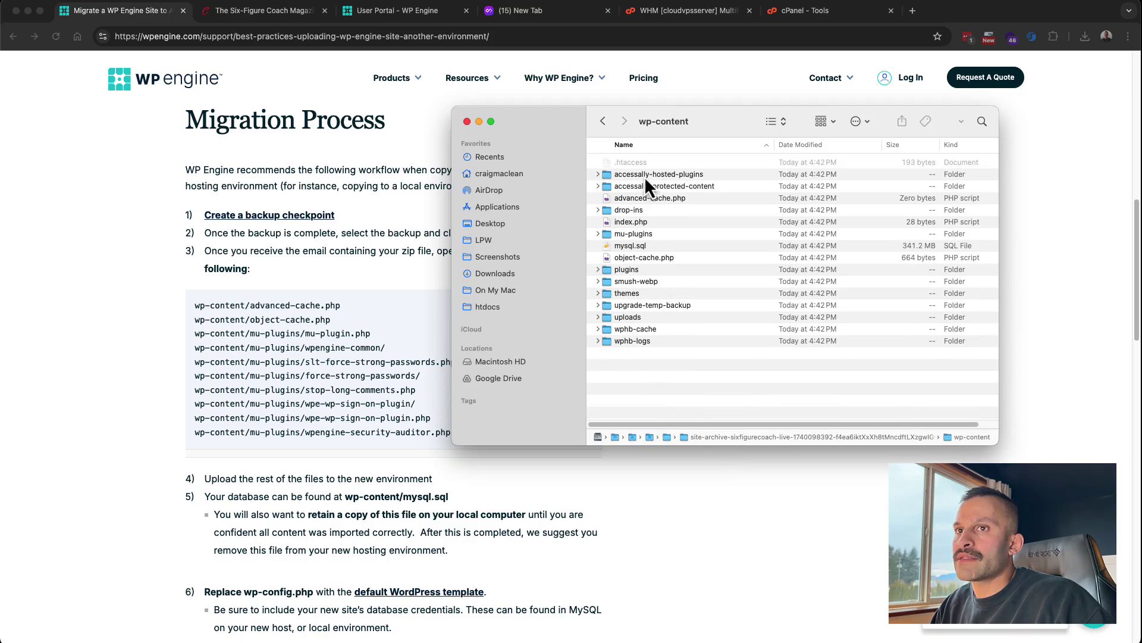
Delete advanced-cache.php and object-cache.php from wp-content.
click(641, 201)
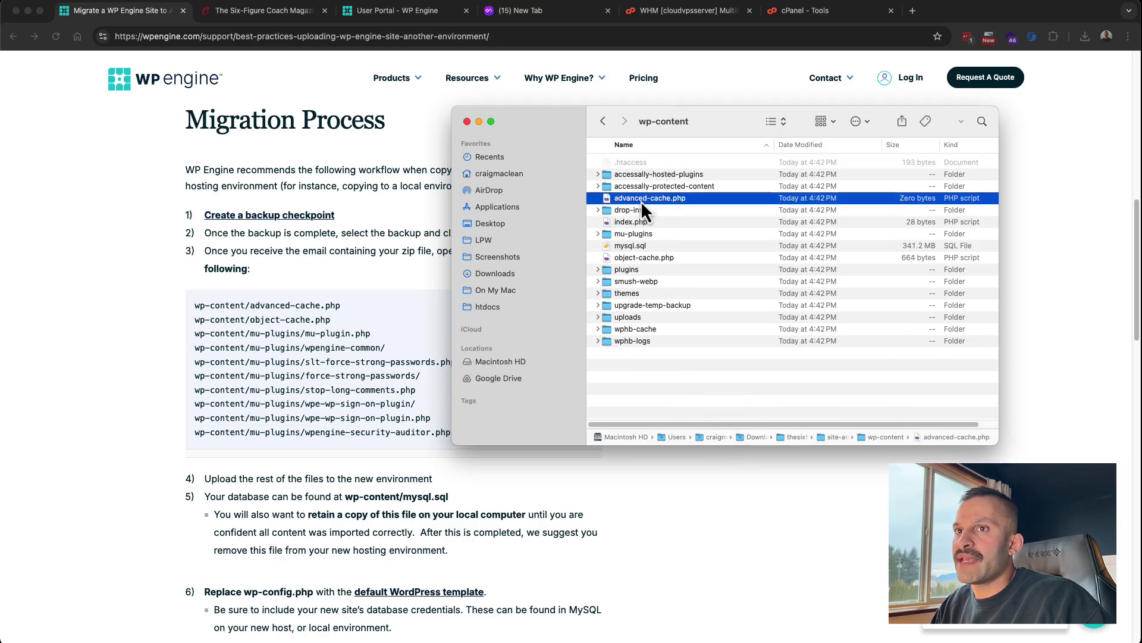
super+click(652, 261)
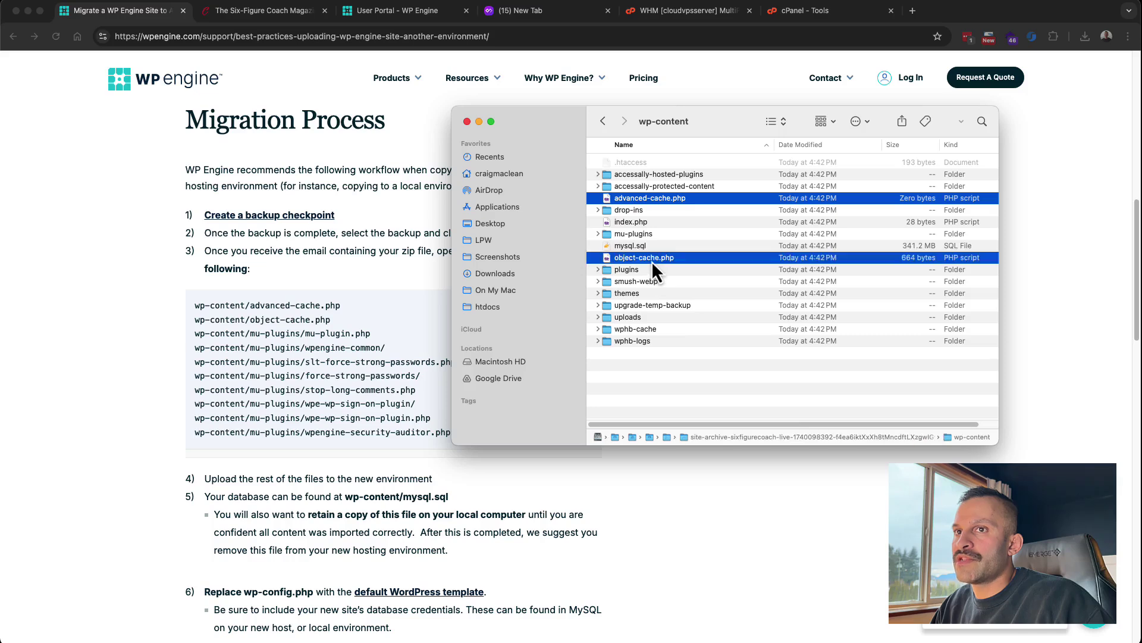
key(super+BackSpace)
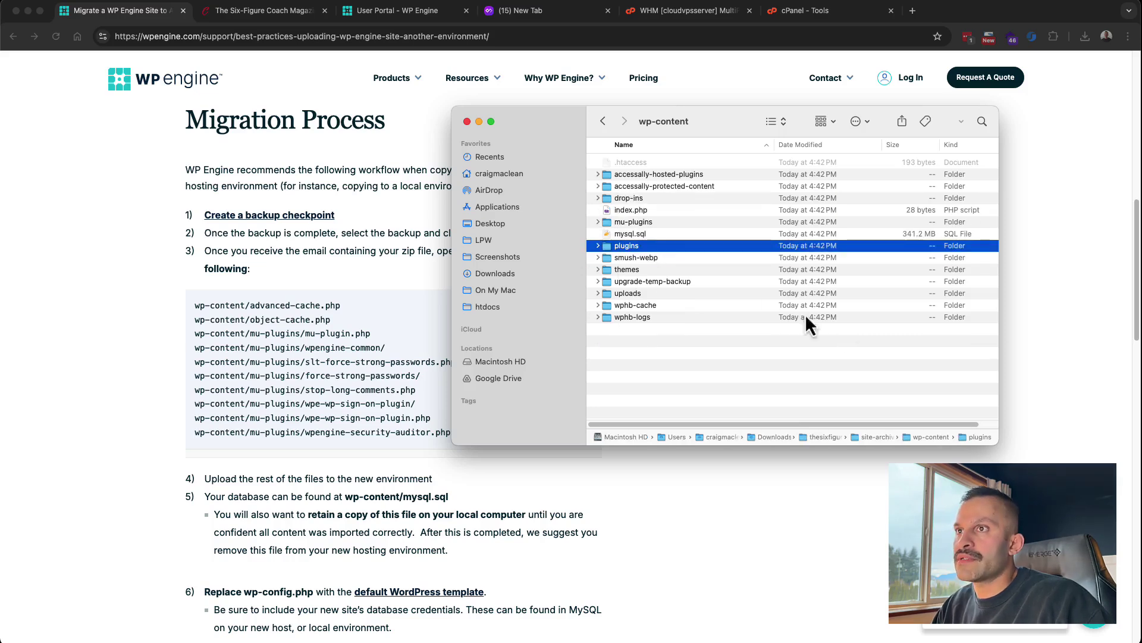
Trash the WP Engine mu-plugins: mu-plugin.php, wpengine-common, wpe-wp-sign-on, wpe-cache-plugin, auditor, slt-force-strong-passwords.php.
double_click(642, 222)
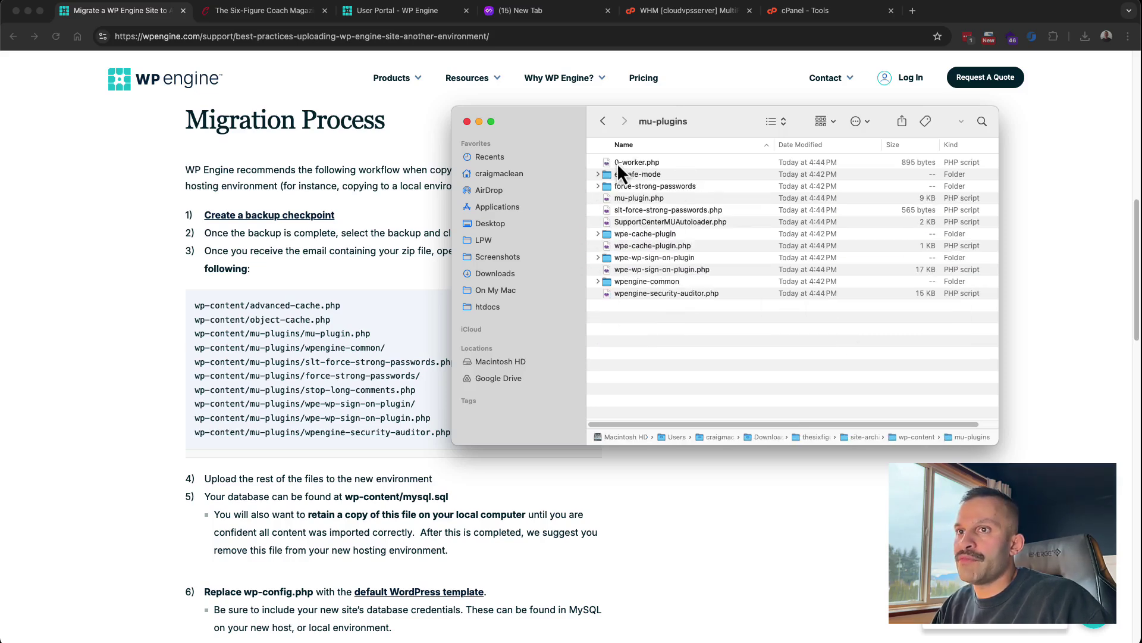
click(641, 201)
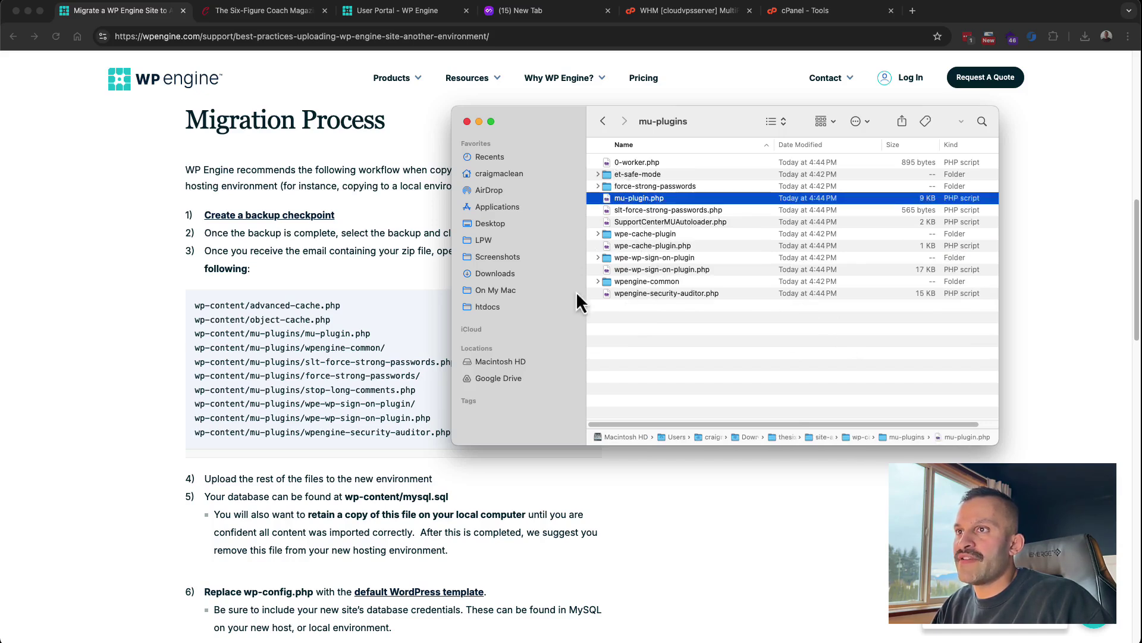
super+click(651, 294)
super+click(649, 282)
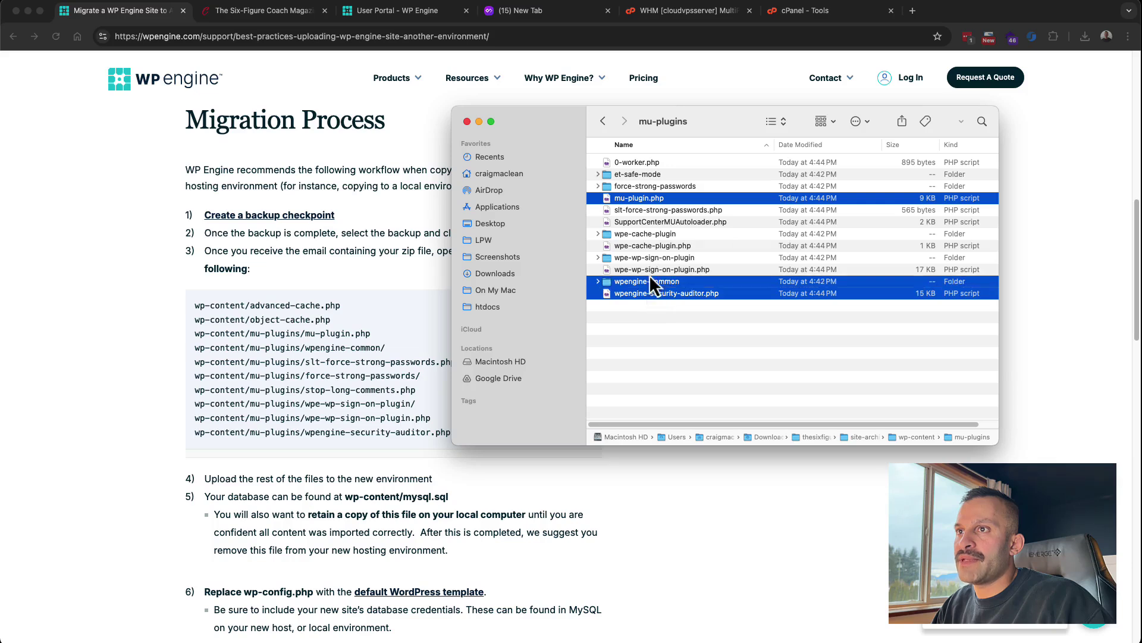
super+click(650, 257)
super+click(646, 269)
super+click(648, 247)
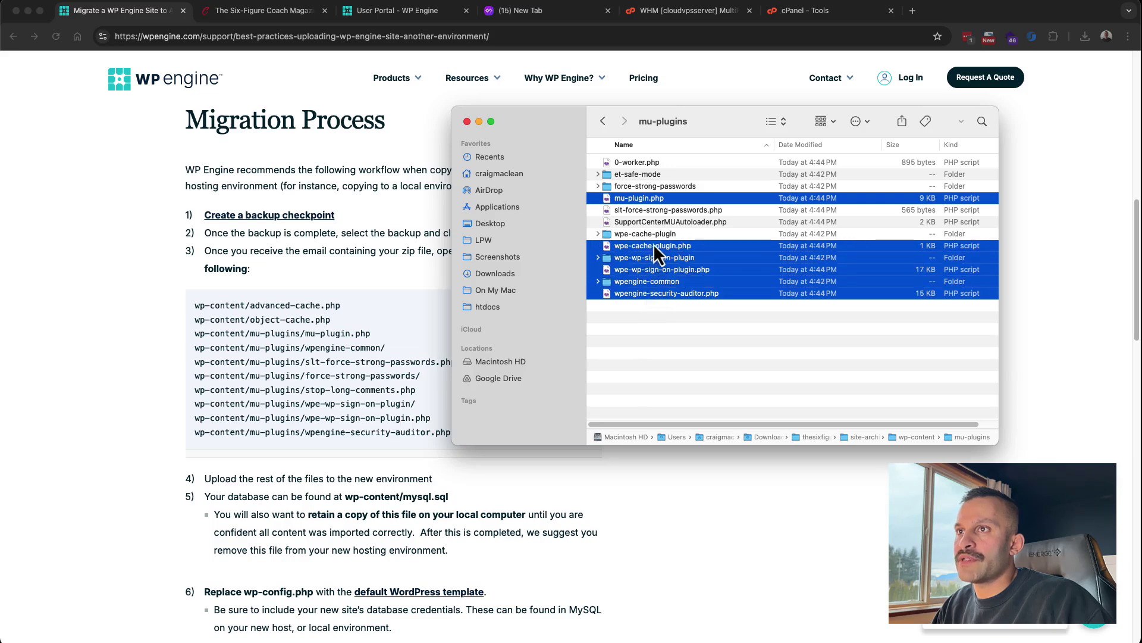
super+click(654, 235)
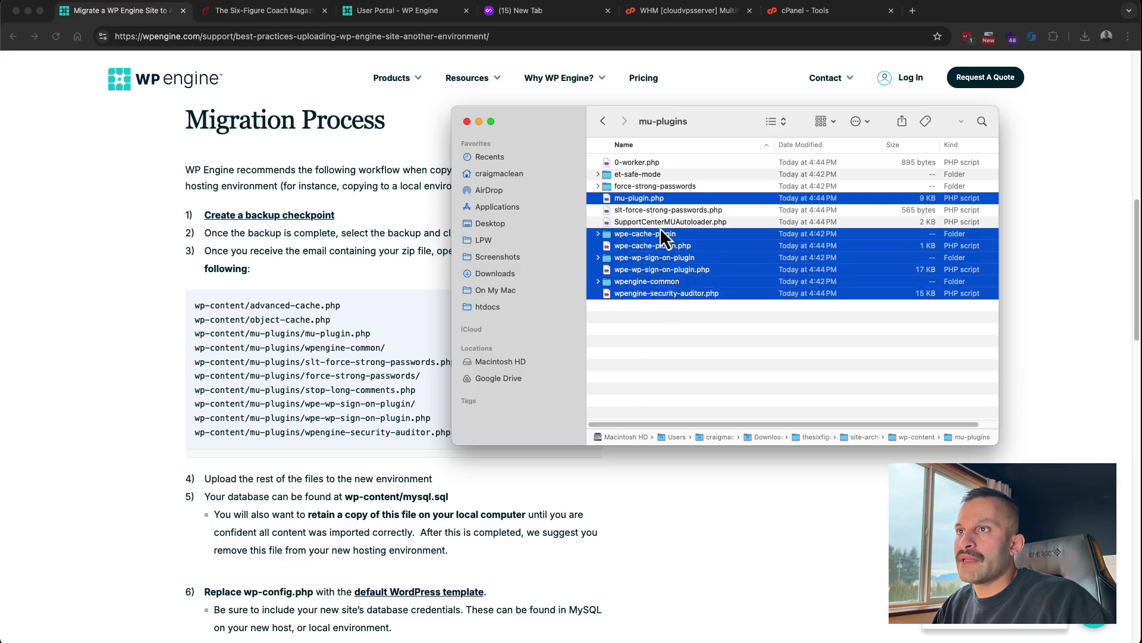
super+click(673, 213)
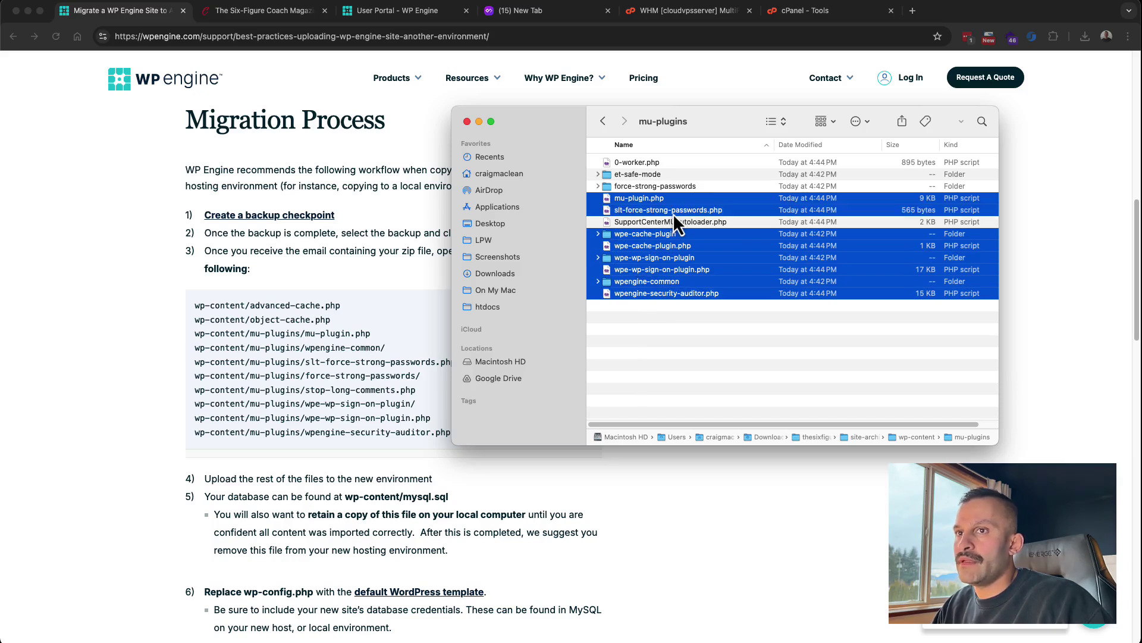
key(super+BackSpace)
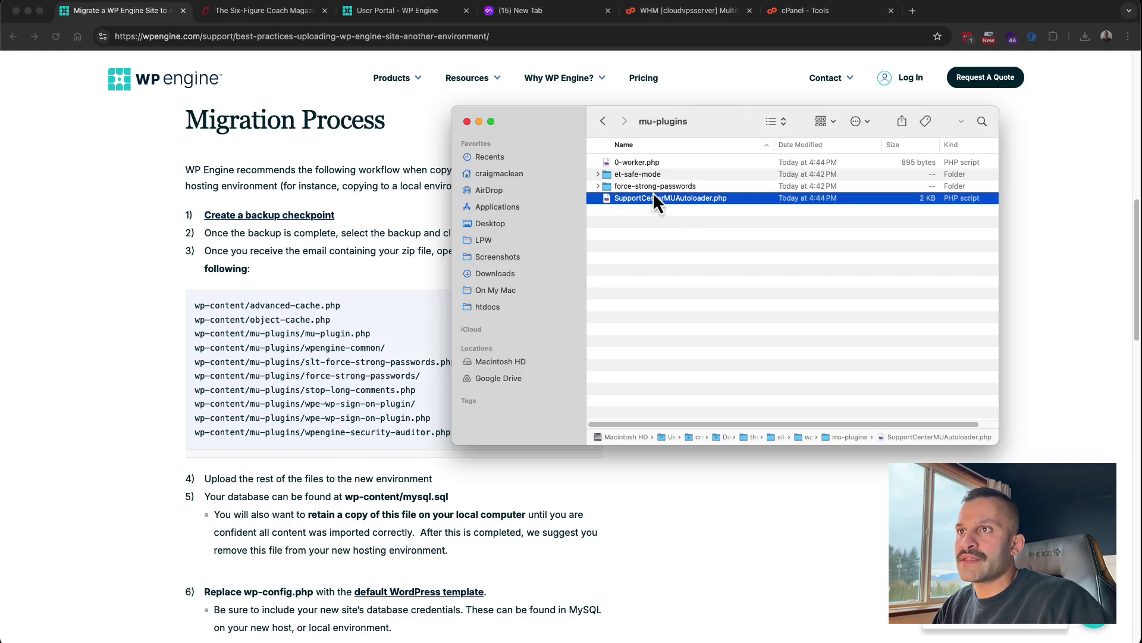
Inspect the remaining force-strong-passwords folder, then go back to wp-content.
click(632, 185)
click(596, 186)
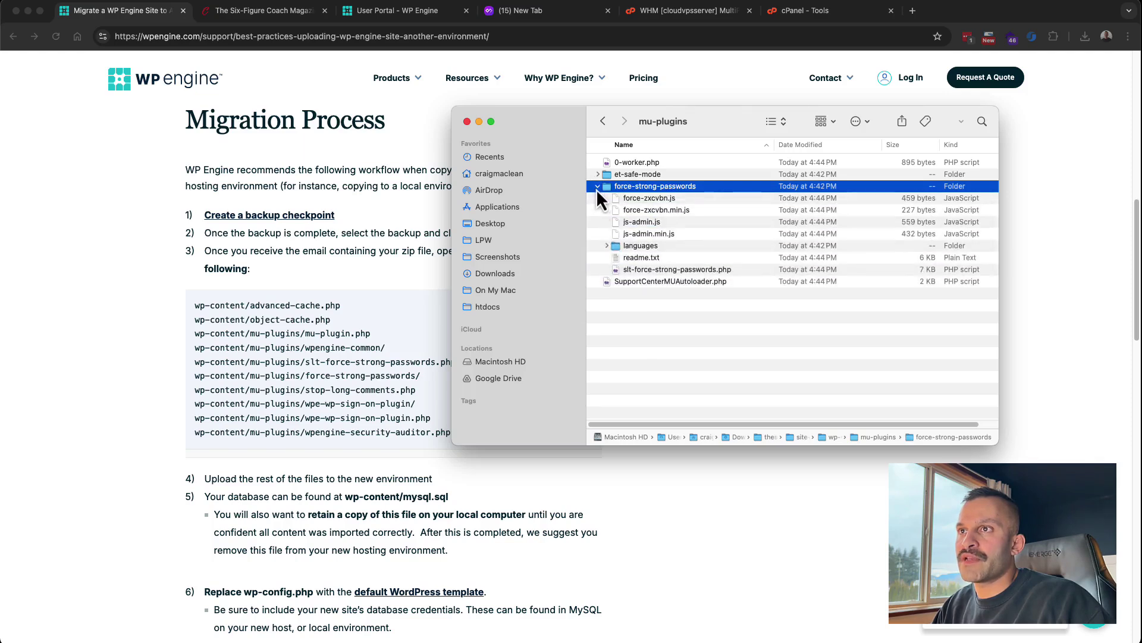
click(598, 188)
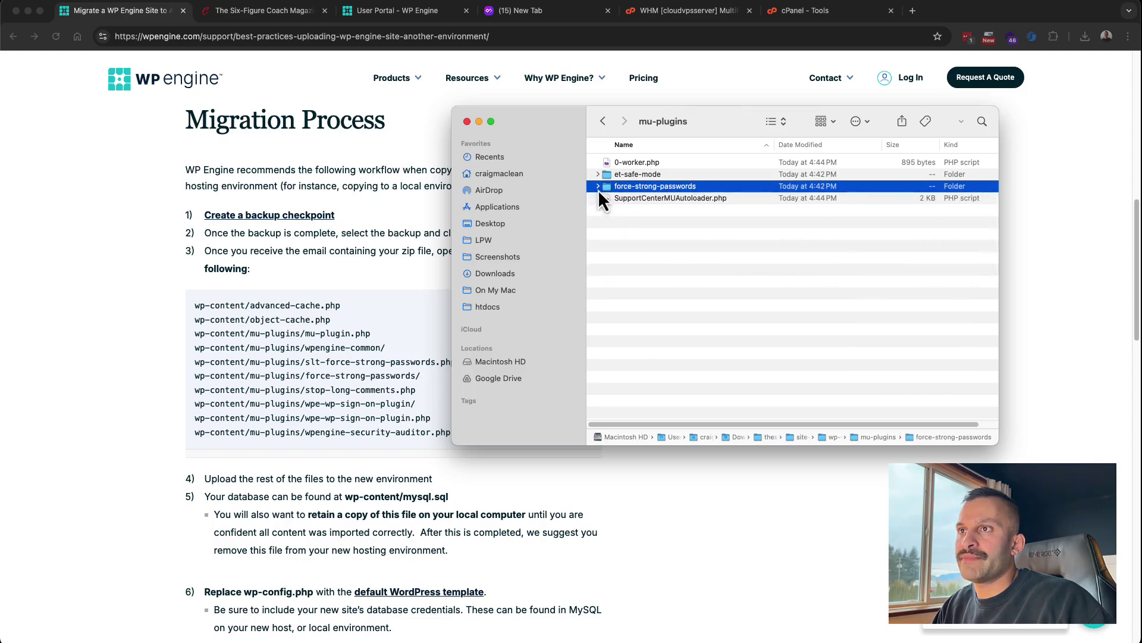
click(624, 269)
click(602, 122)
Read the guide step stating where the site's database file is located.
click(290, 517)
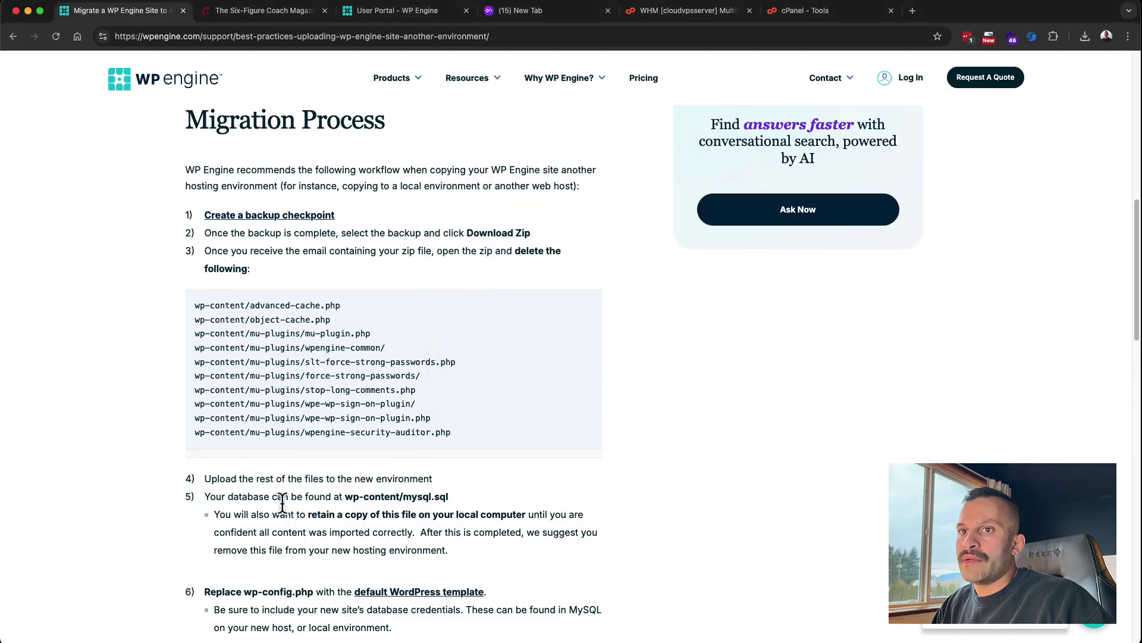
scroll(290, 518, down, 3)
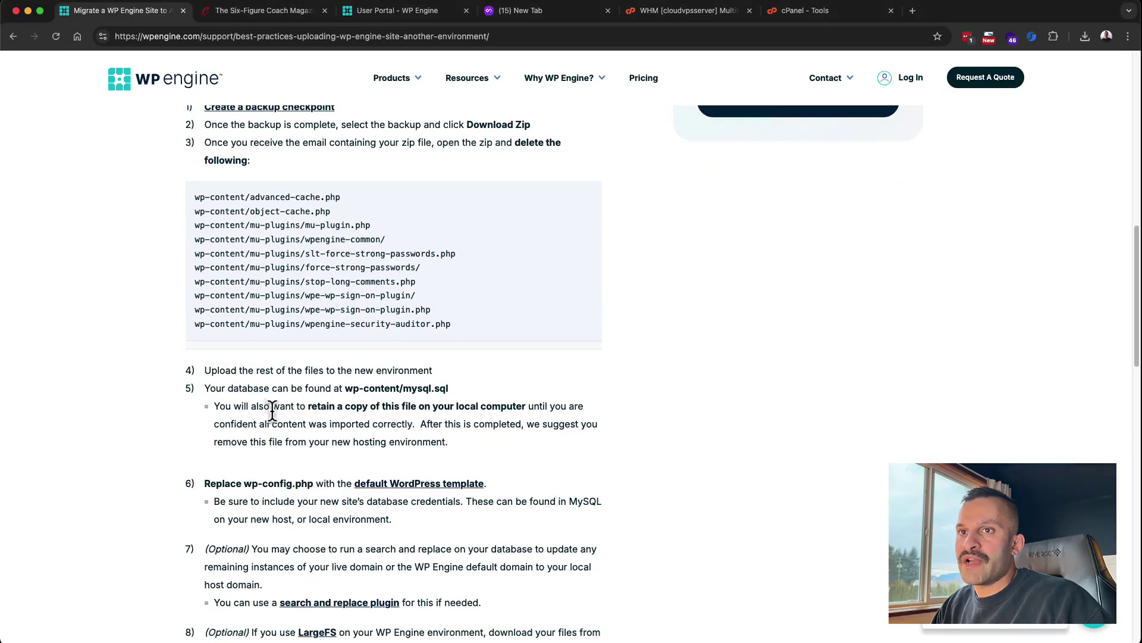
drag(256, 392, 384, 387)
click(488, 394)
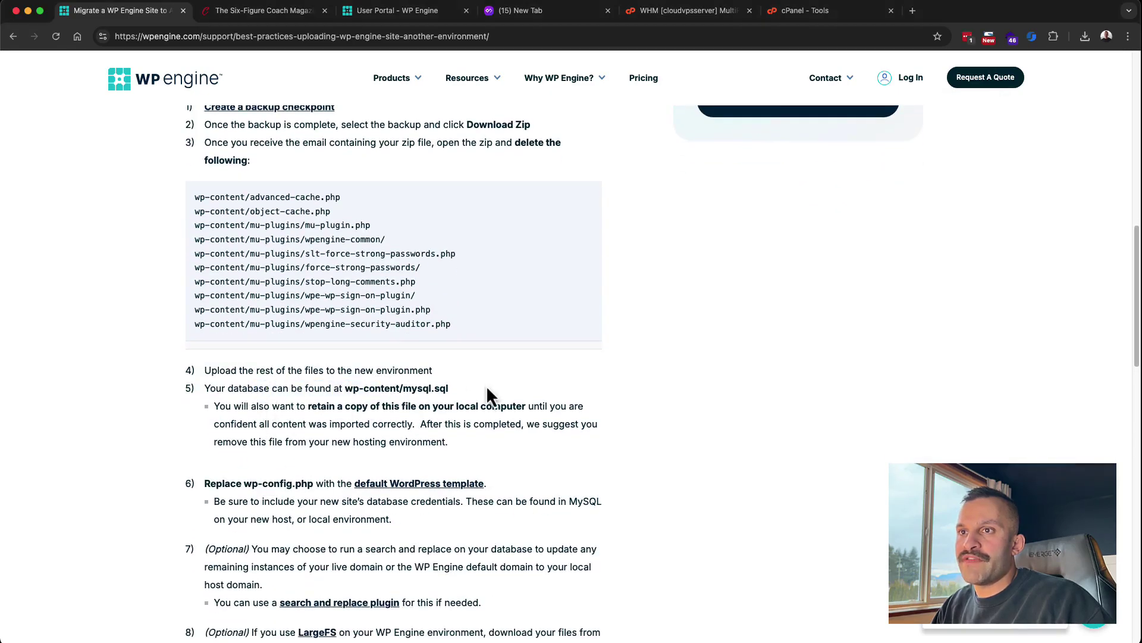
Move mysql.sql from wp-content up to the site archive's top level.
click(919, 400)
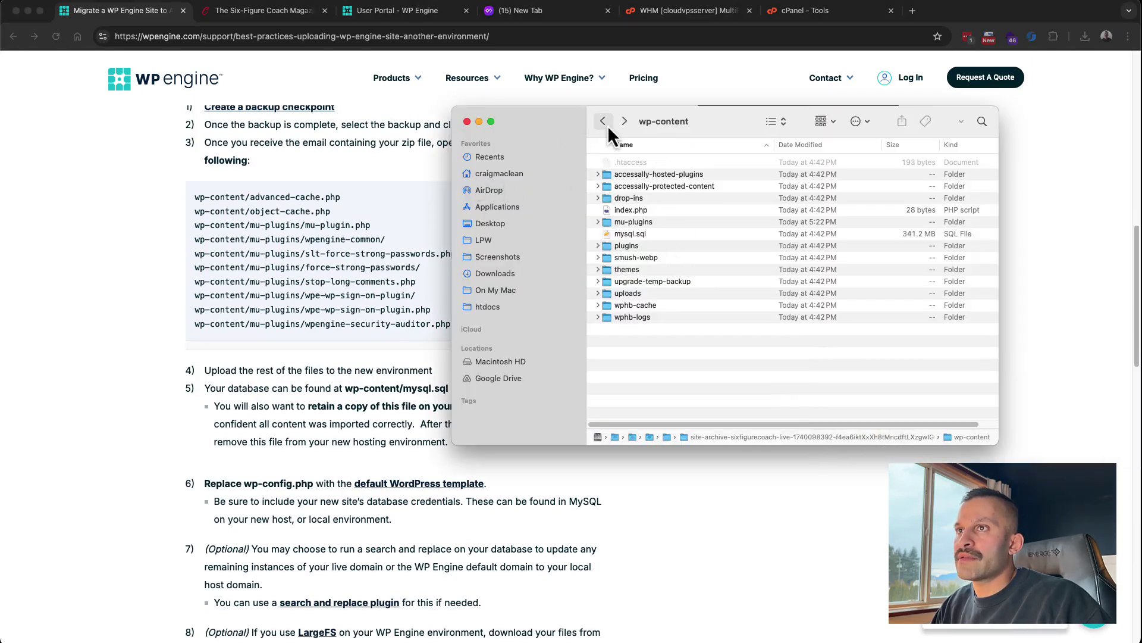
click(670, 237)
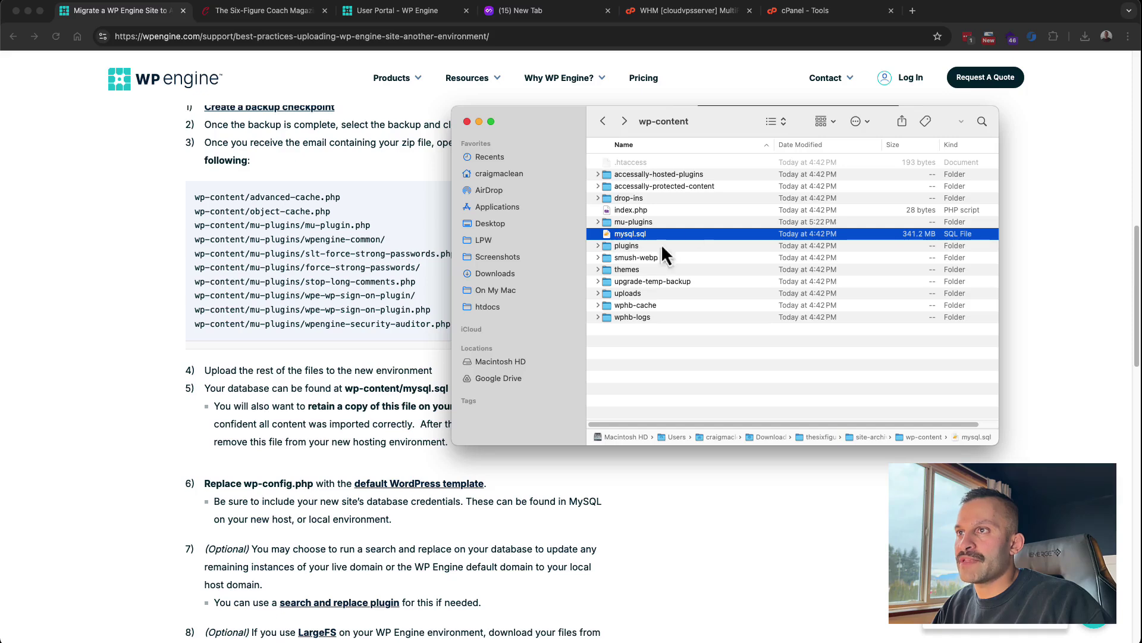
click(603, 122)
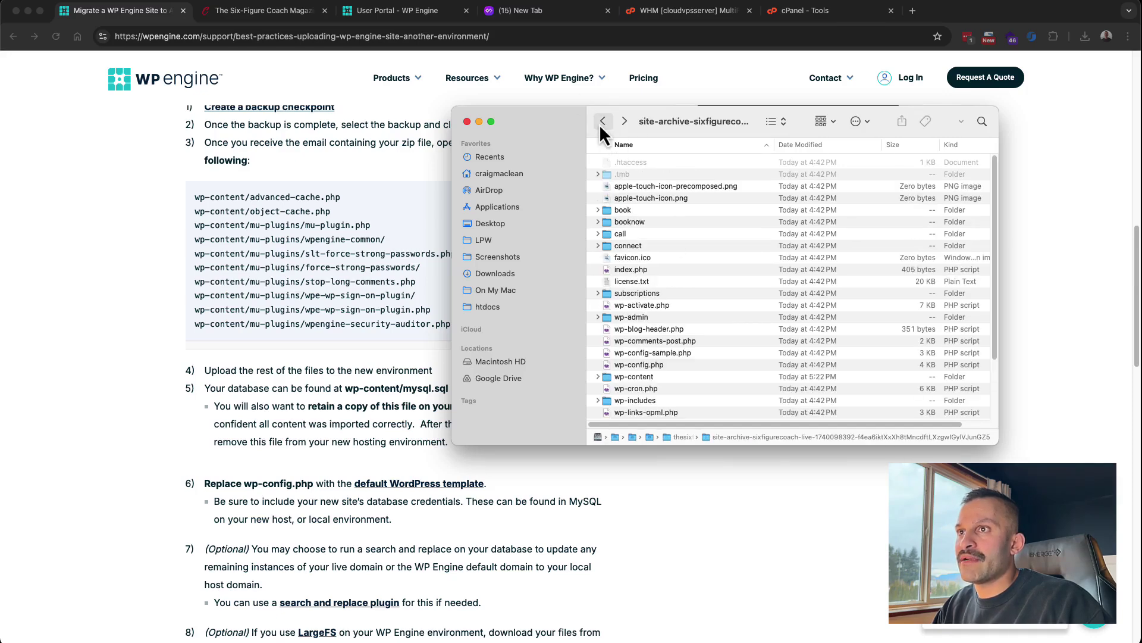
click(600, 125)
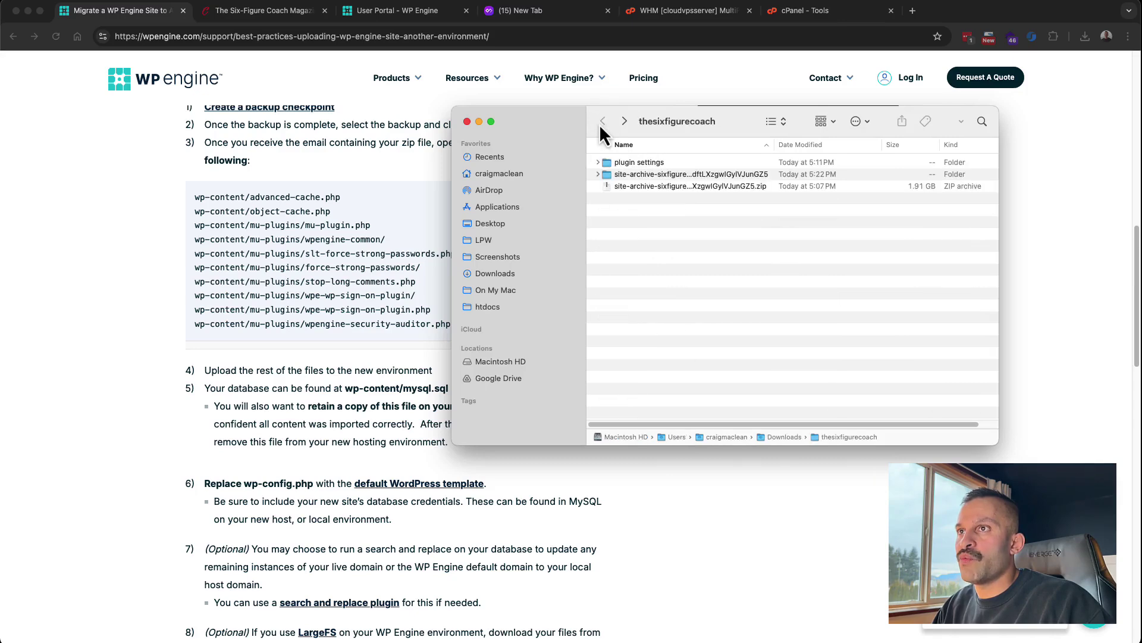
click(598, 174)
click(607, 400)
scroll(656, 374, down, 5)
click(659, 317)
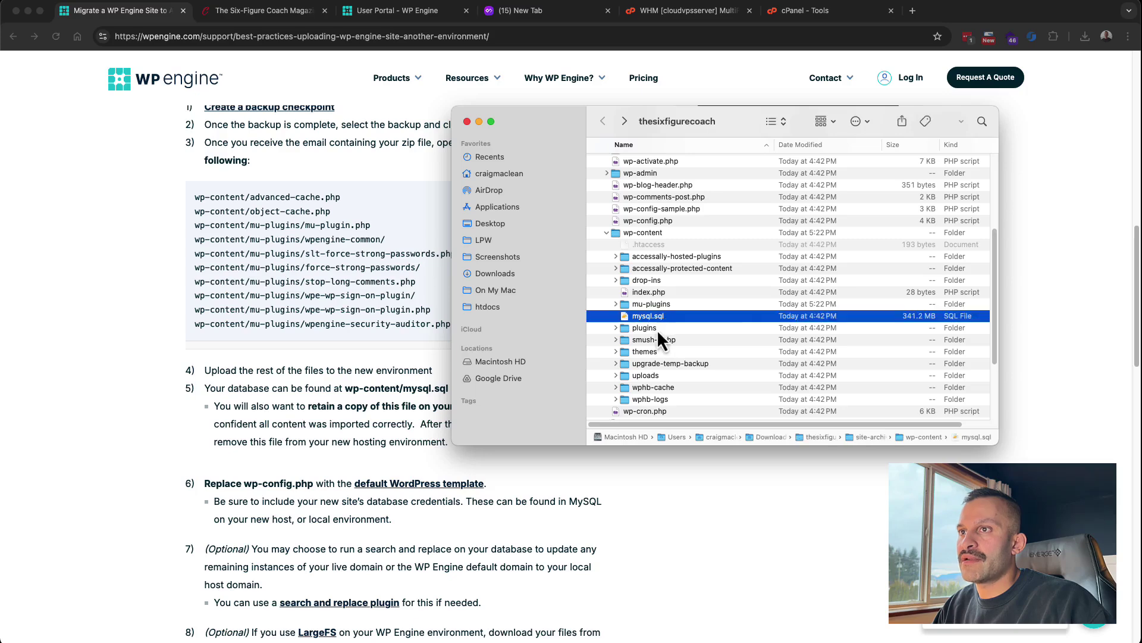
drag(659, 316, 663, 178)
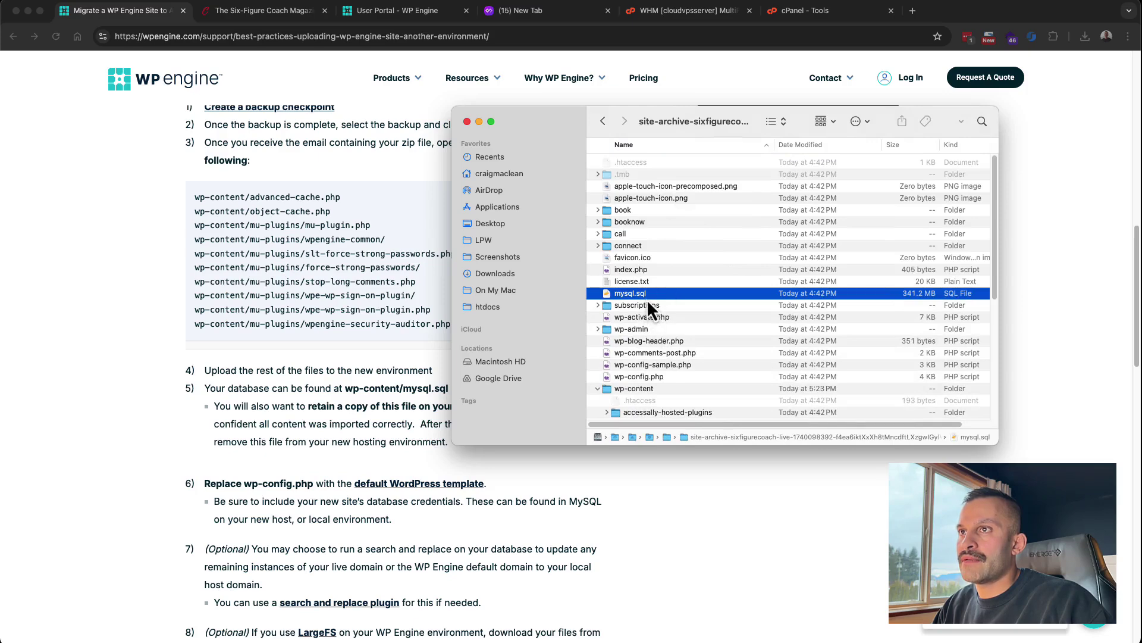
Move mysql.sql out of the archive into the thesixfigurecoach folder.
click(602, 123)
click(601, 124)
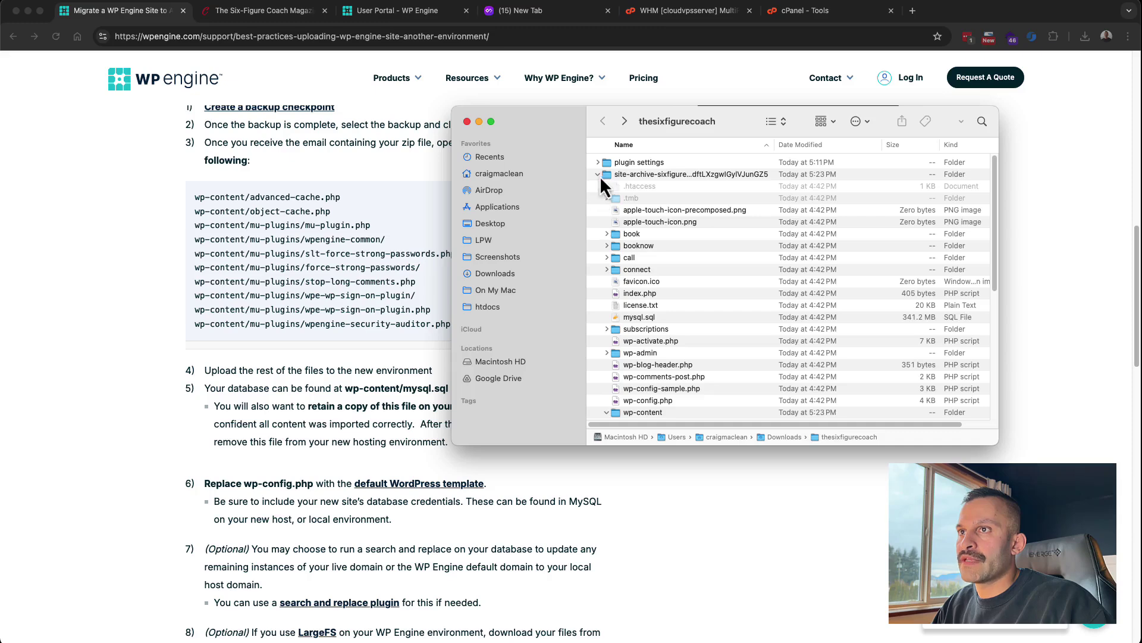
drag(626, 318, 666, 169)
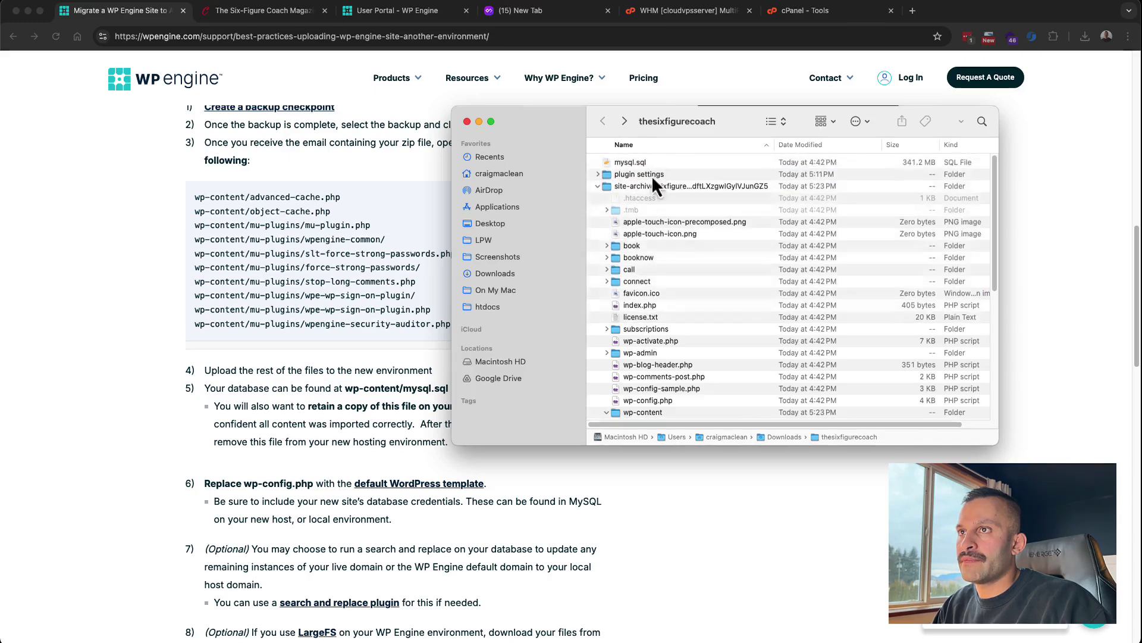
click(593, 187)
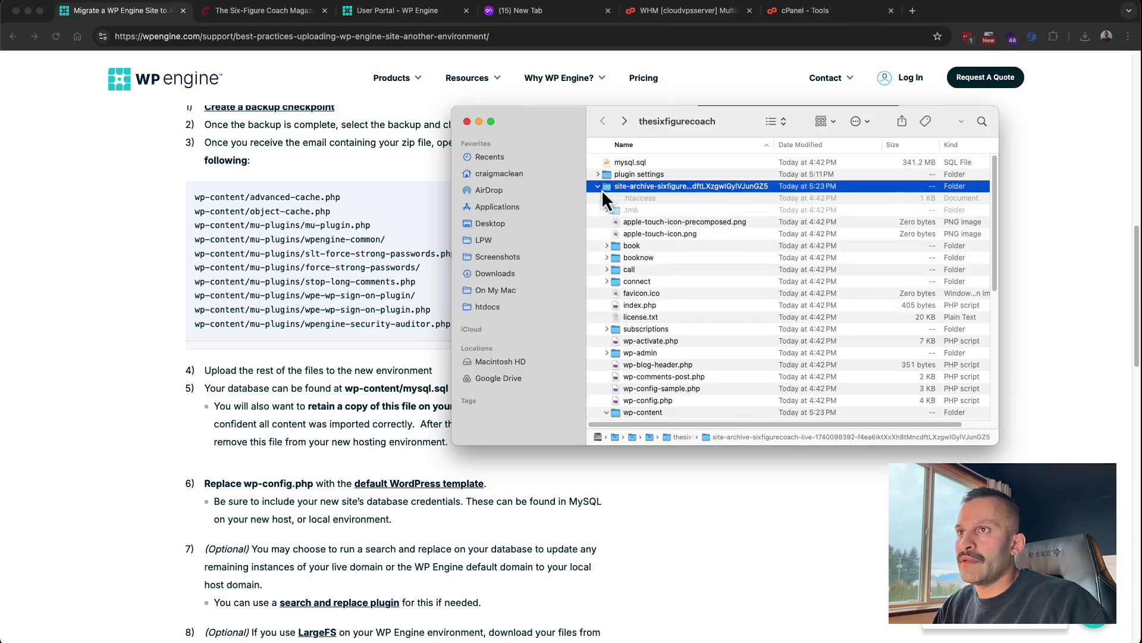
click(598, 187)
double_click(684, 188)
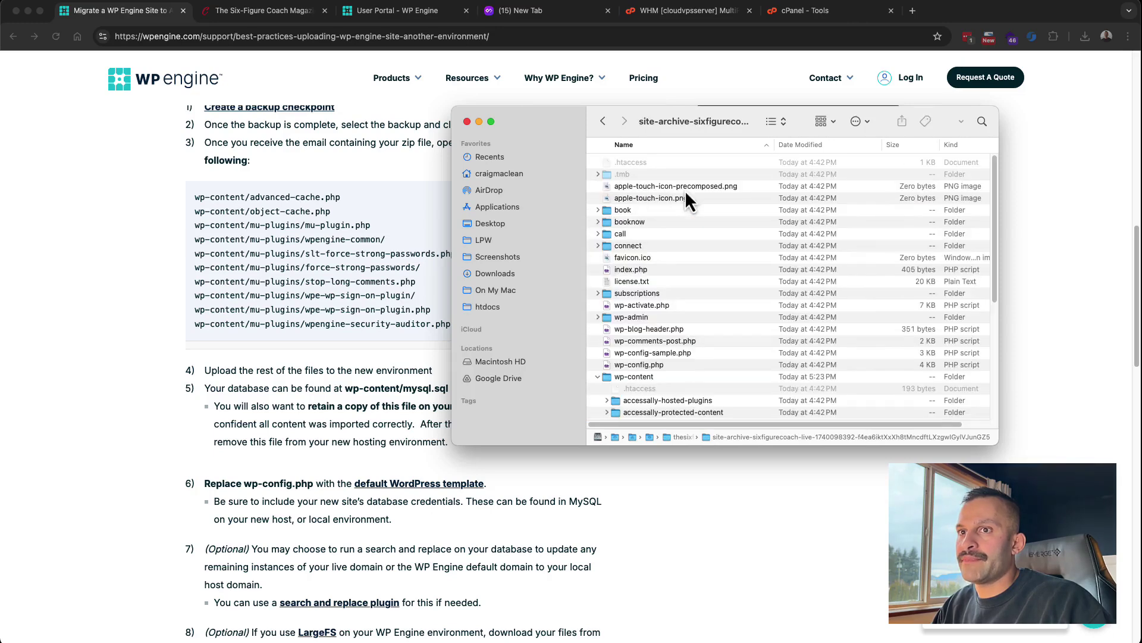
click(314, 476)
scroll(241, 454, down, 3)
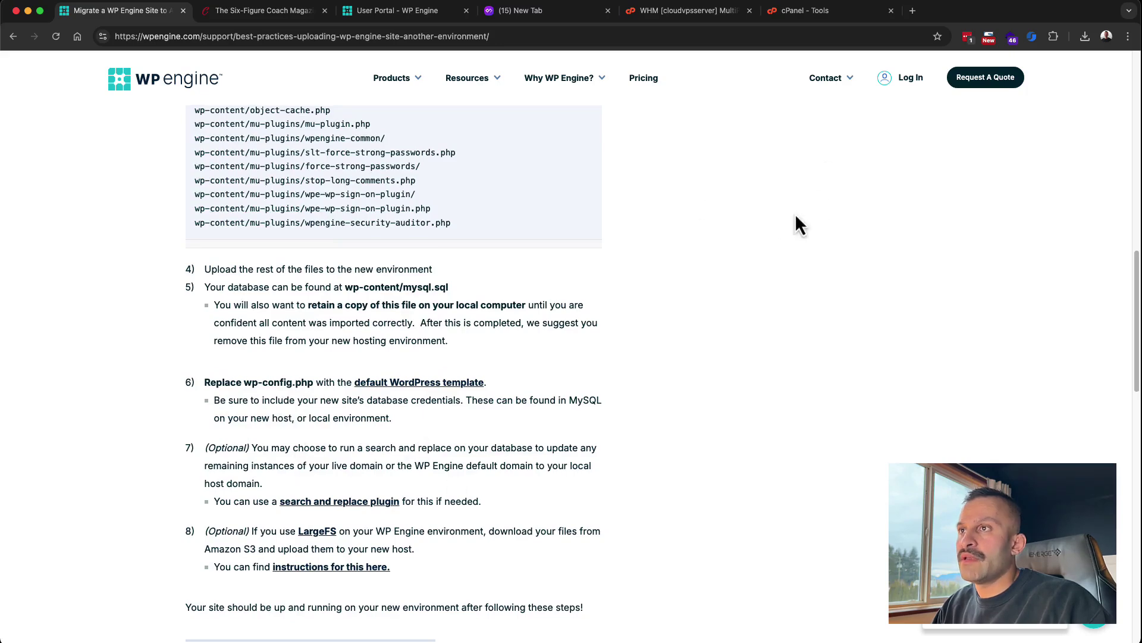
Open the site archive's wp-config.php in Sublime Text.
key(super+Tab)
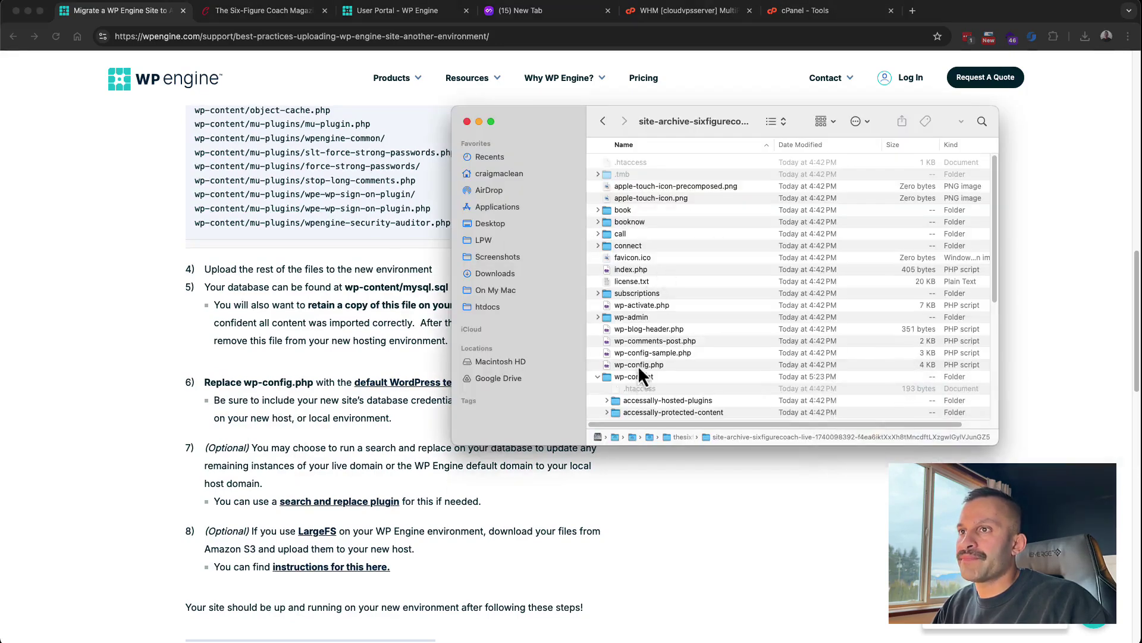
click(597, 376)
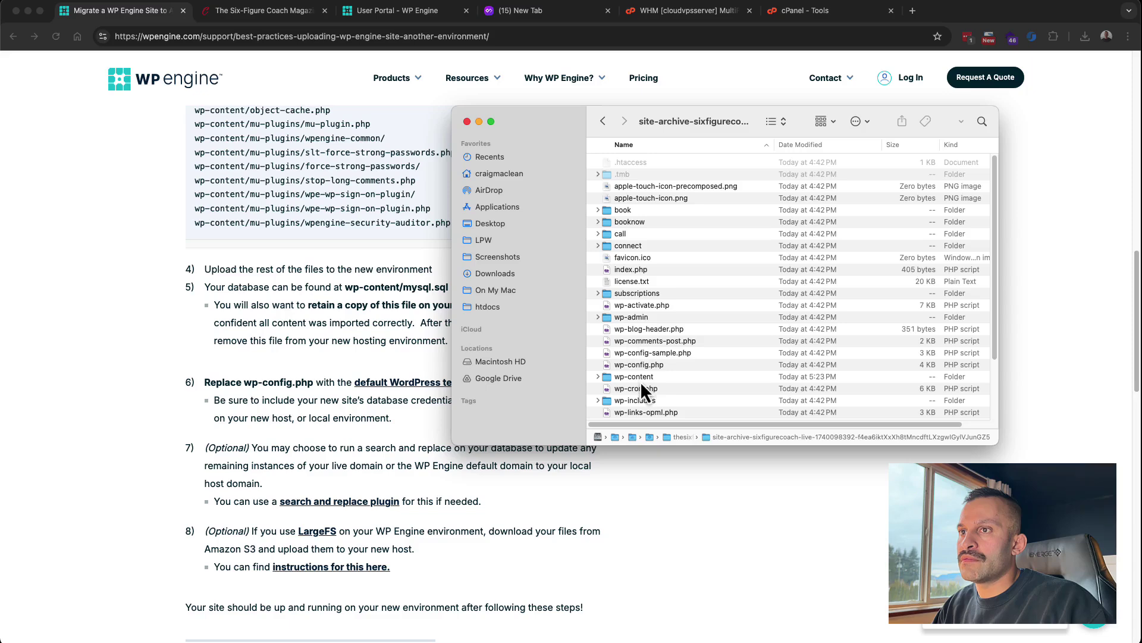
click(650, 365)
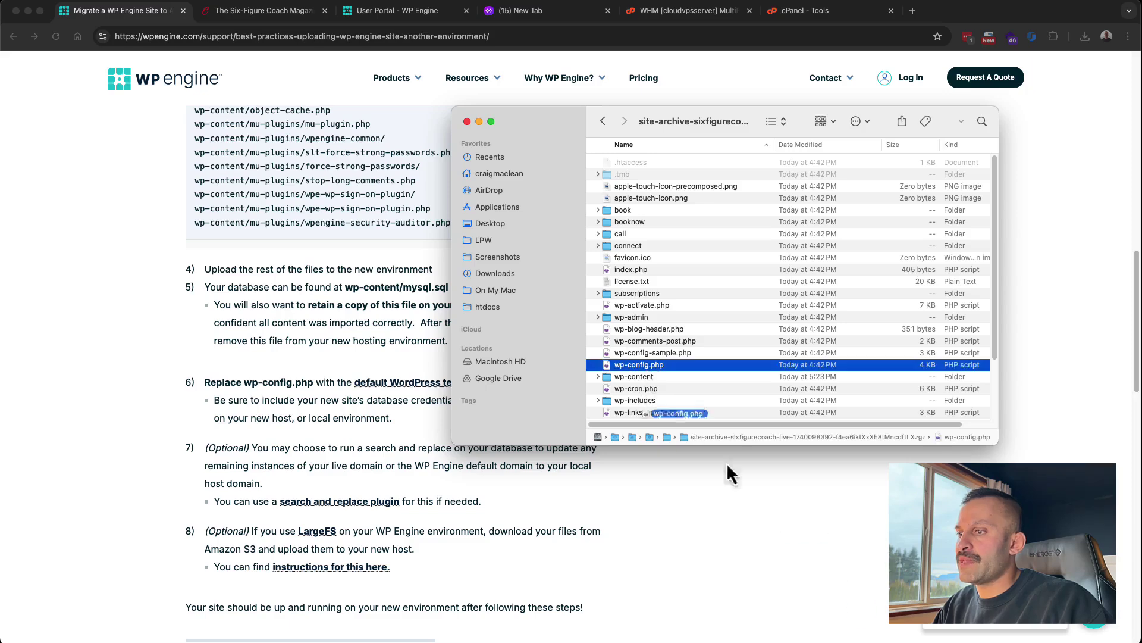
key(super+o)
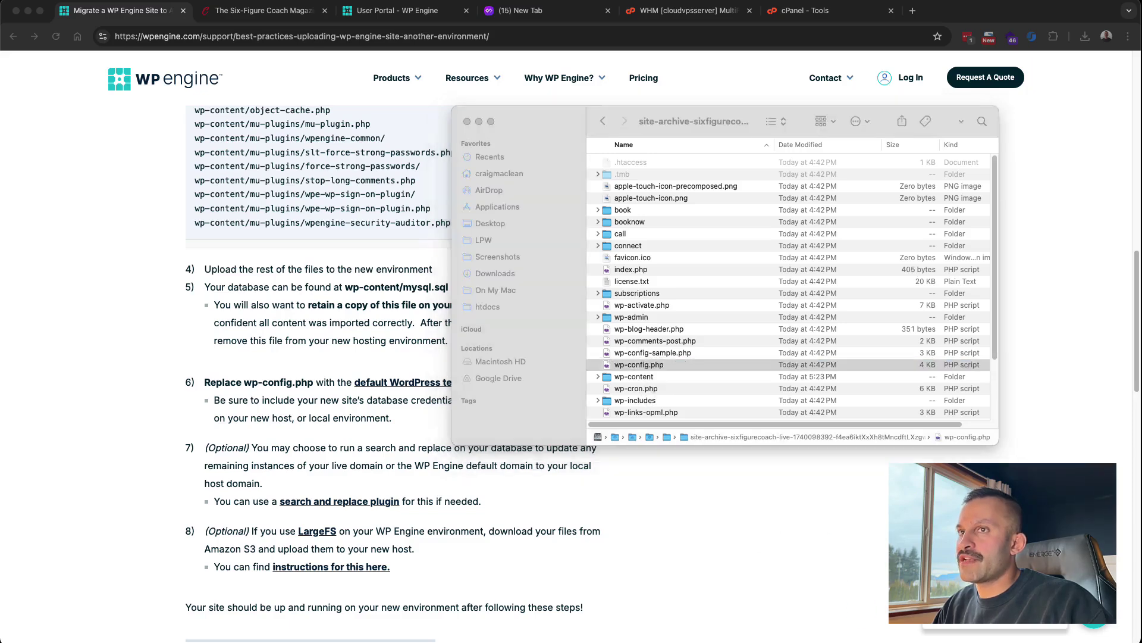
Review wp-config.php's WP Engine database settings, WPE_SFTP_ENDPOINT and security keys.
scroll(166, 175, down, 20)
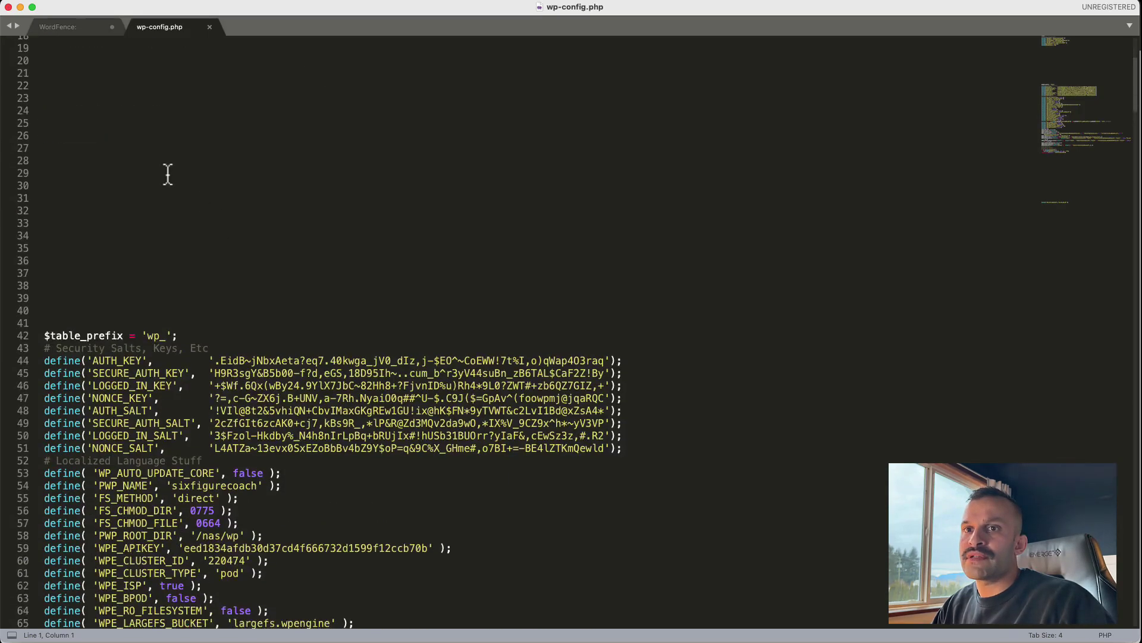
scroll(167, 174, down, 10)
scroll(167, 174, up, 9)
double_click(101, 209)
click(149, 194)
scroll(156, 215, down, 20)
scroll(158, 214, down, 20)
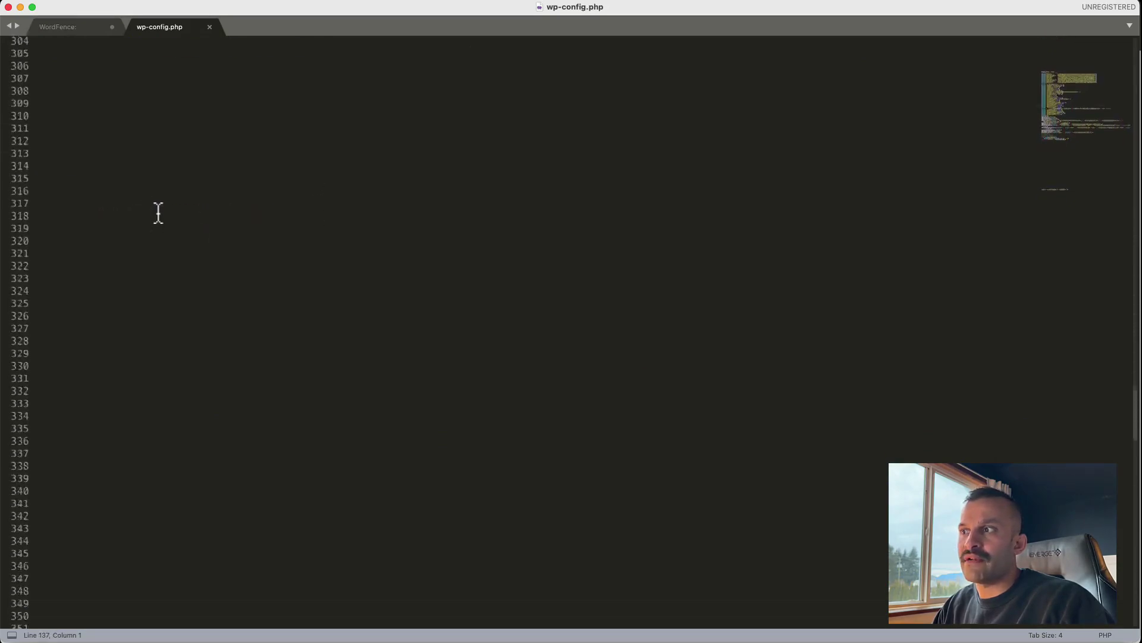
scroll(158, 214, up, 20)
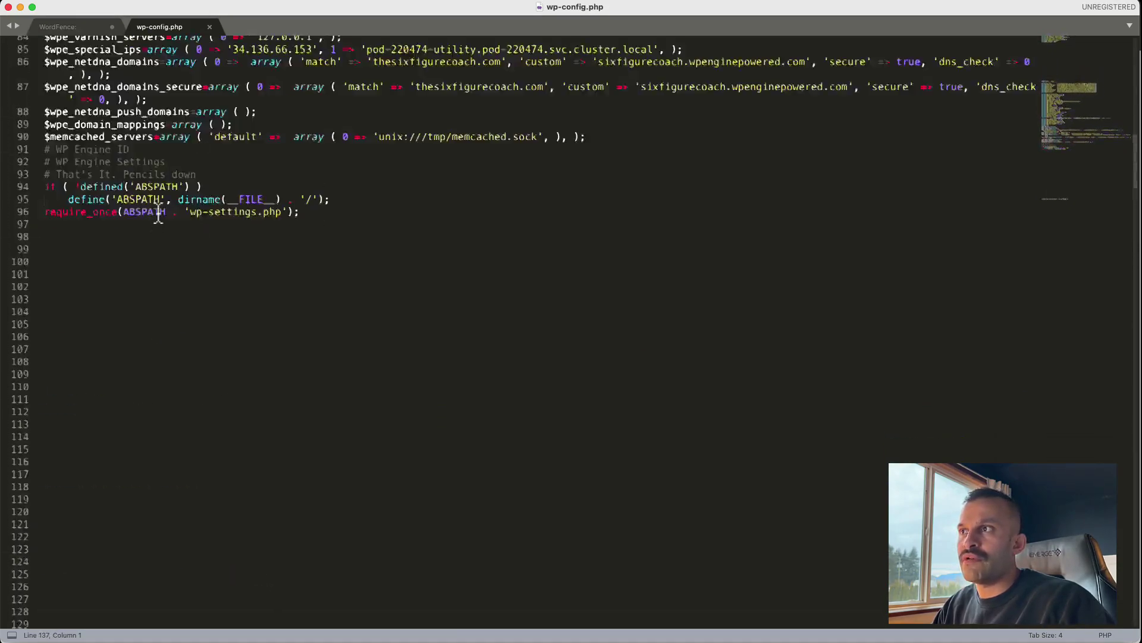
key(super+Tab)
key(super+Tab)
key(super+Tab)
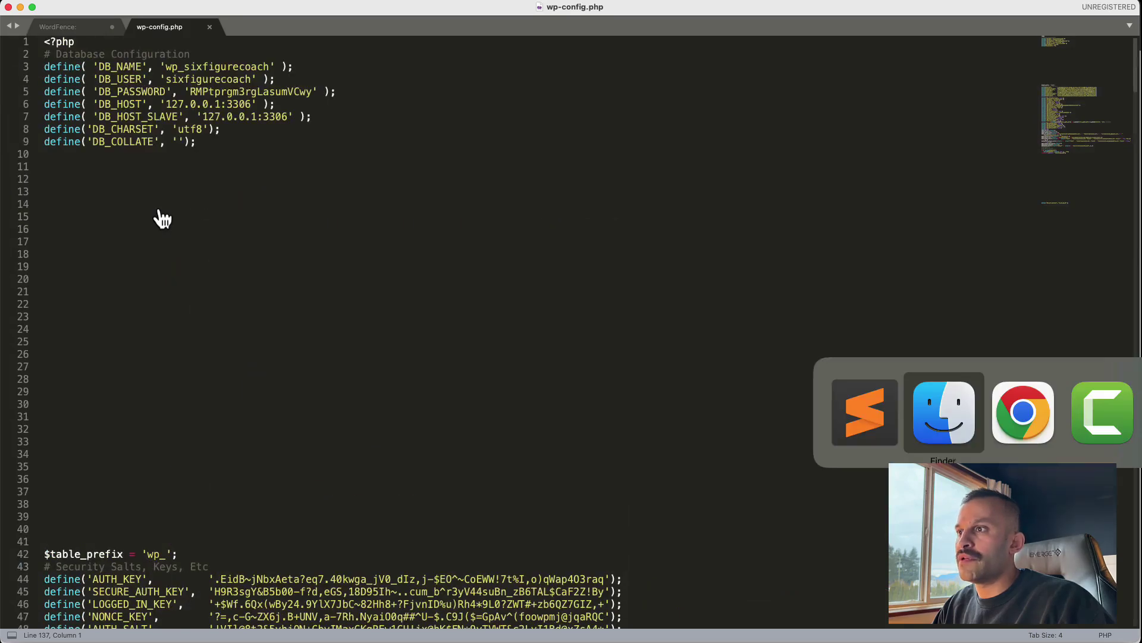
Find WordPress's wp-config-sample.php on GitHub and copy its raw file contents.
click(913, 11)
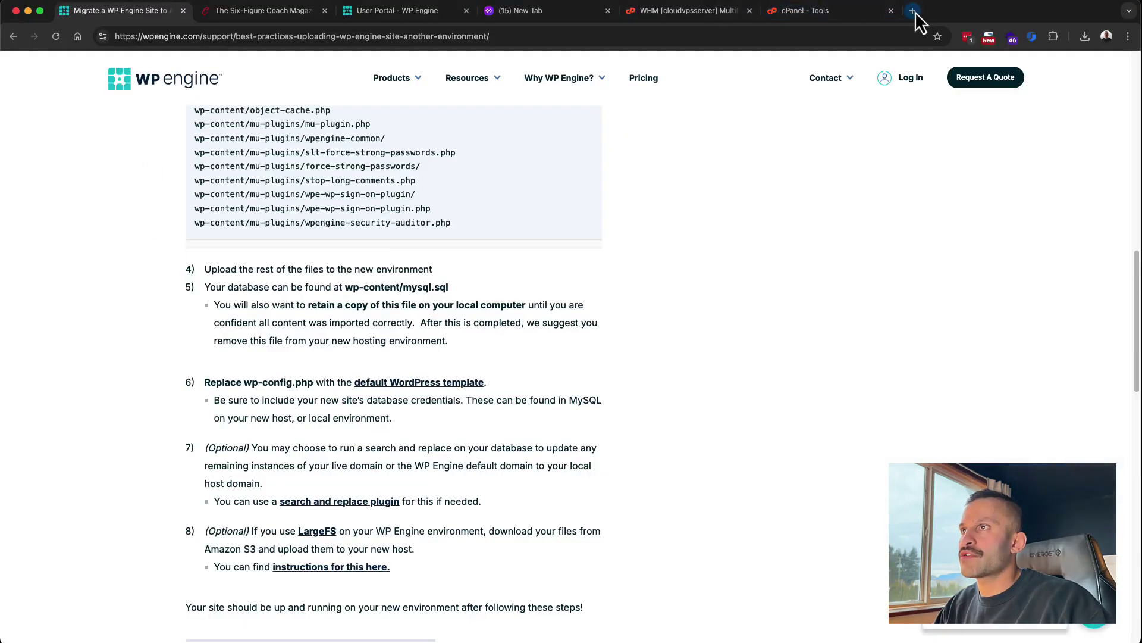
text(wordpres)
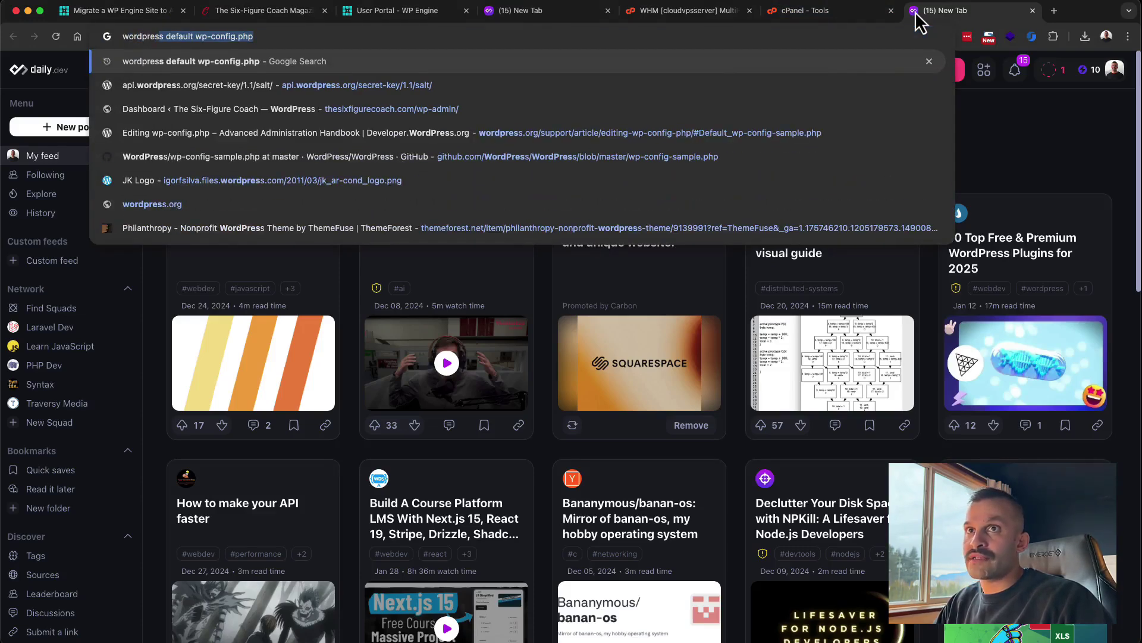
key(Return)
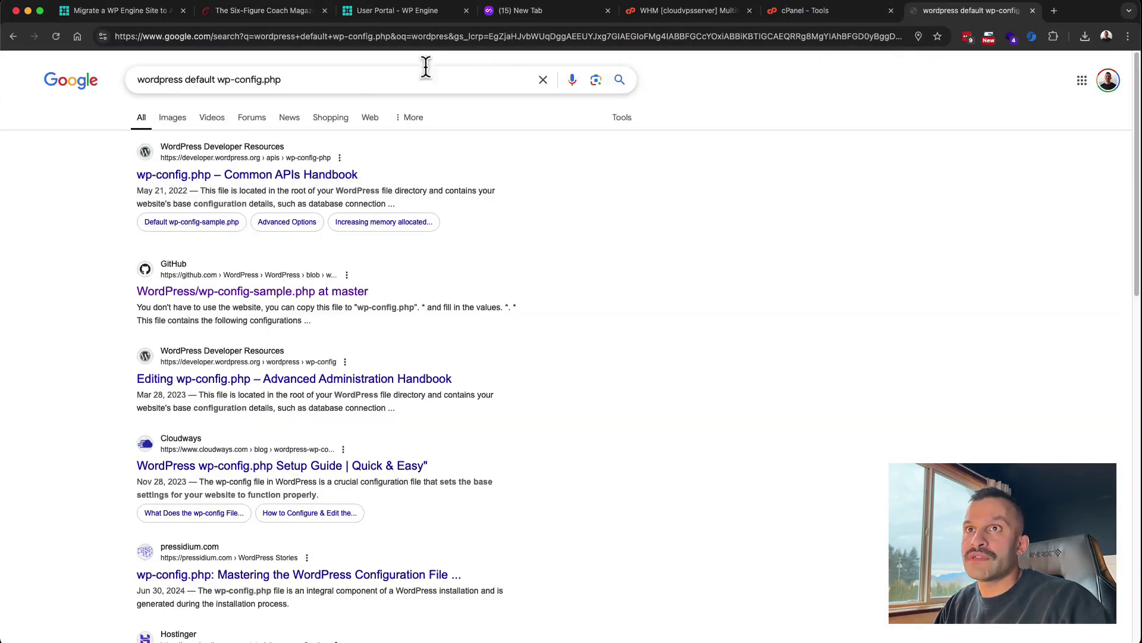
click(183, 300)
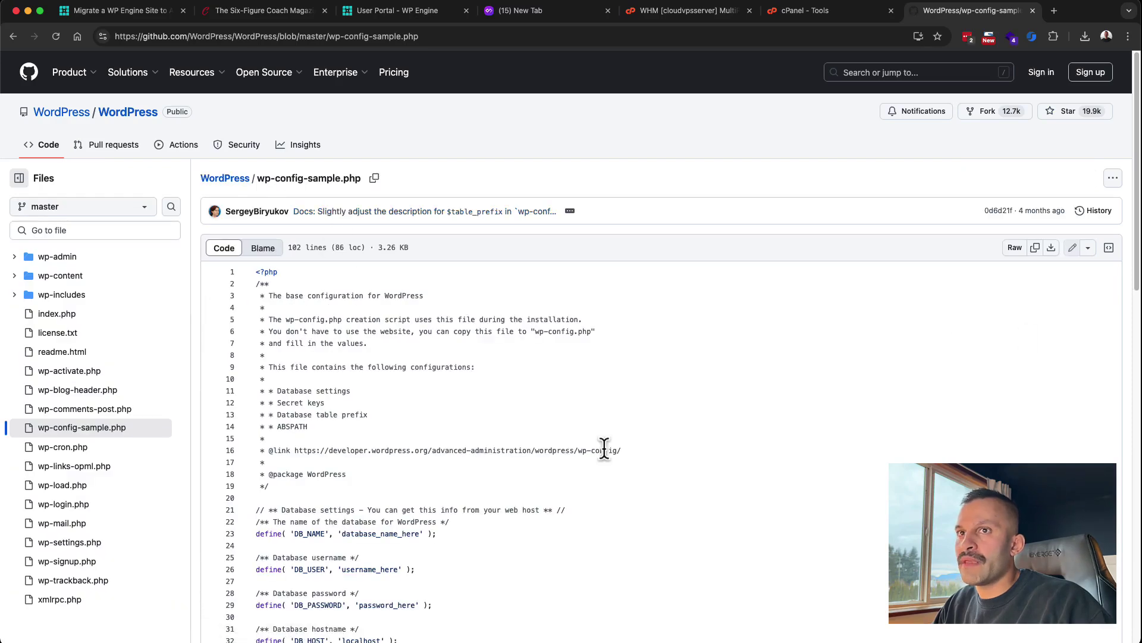
click(1041, 253)
Replace everything in wp-config.php in Sublime Text with the copied sample config.
key(super+Tab)
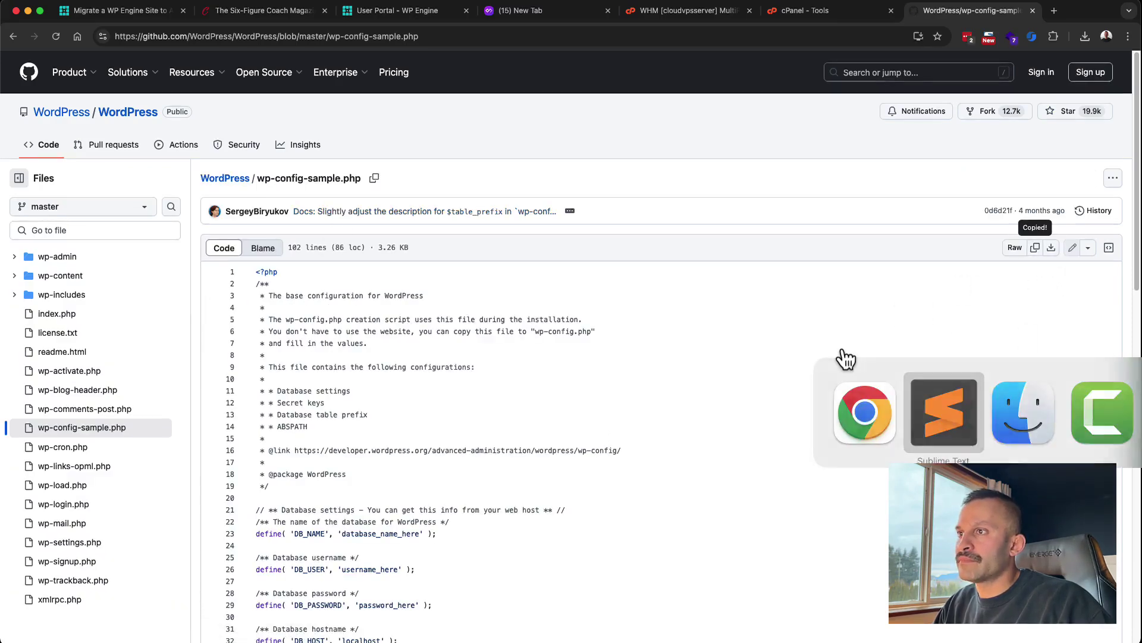
click(405, 184)
key(super+a)
key(super+v)
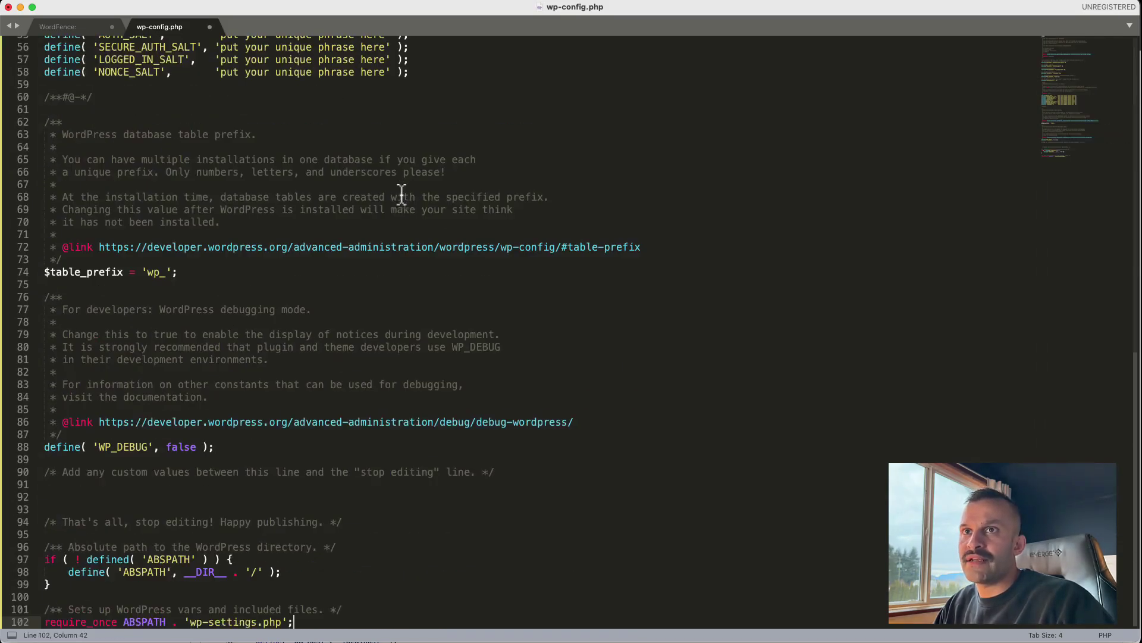
scroll(227, 458, up, 15)
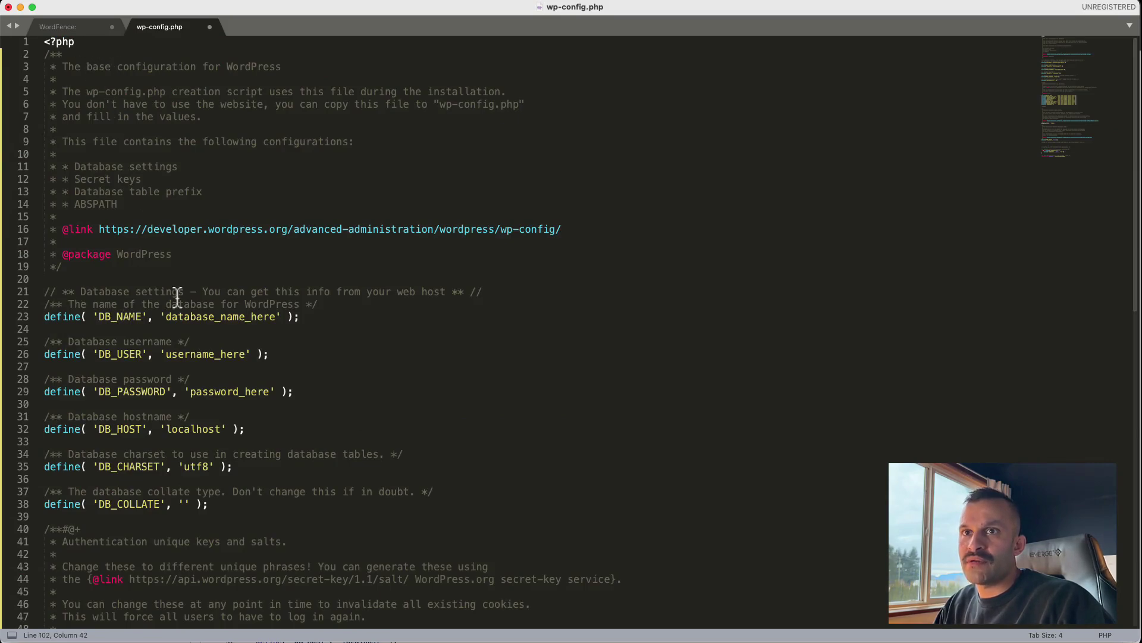
Fill DB_NAME with sixfig_wpsite and DB_USER with sixfig_webmaster from the WordFence notes.
click(88, 27)
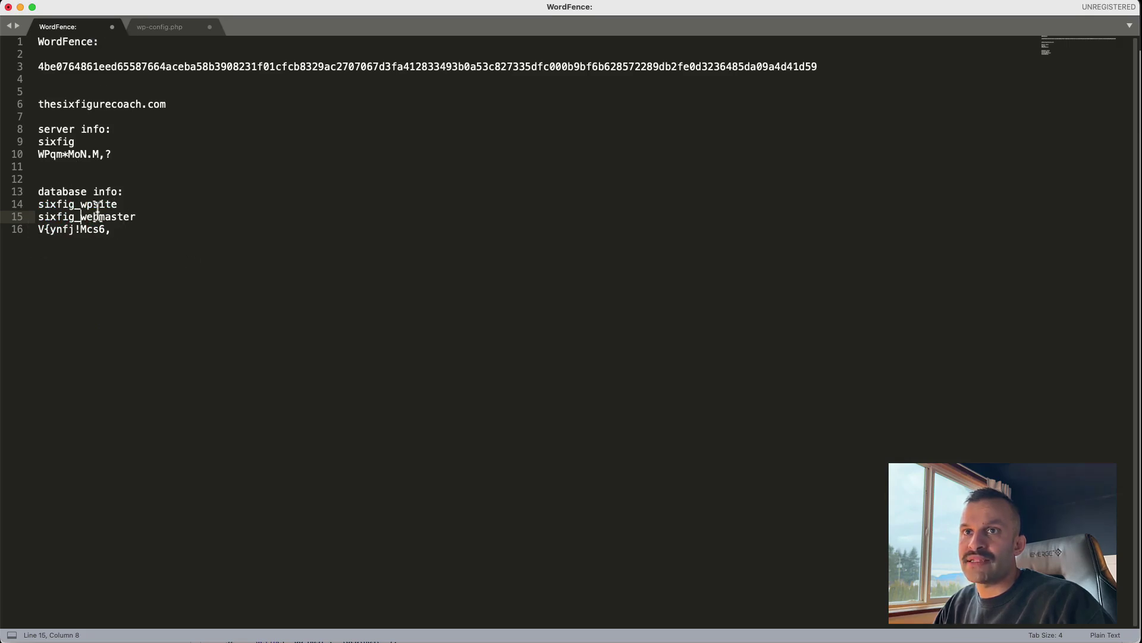
double_click(92, 204)
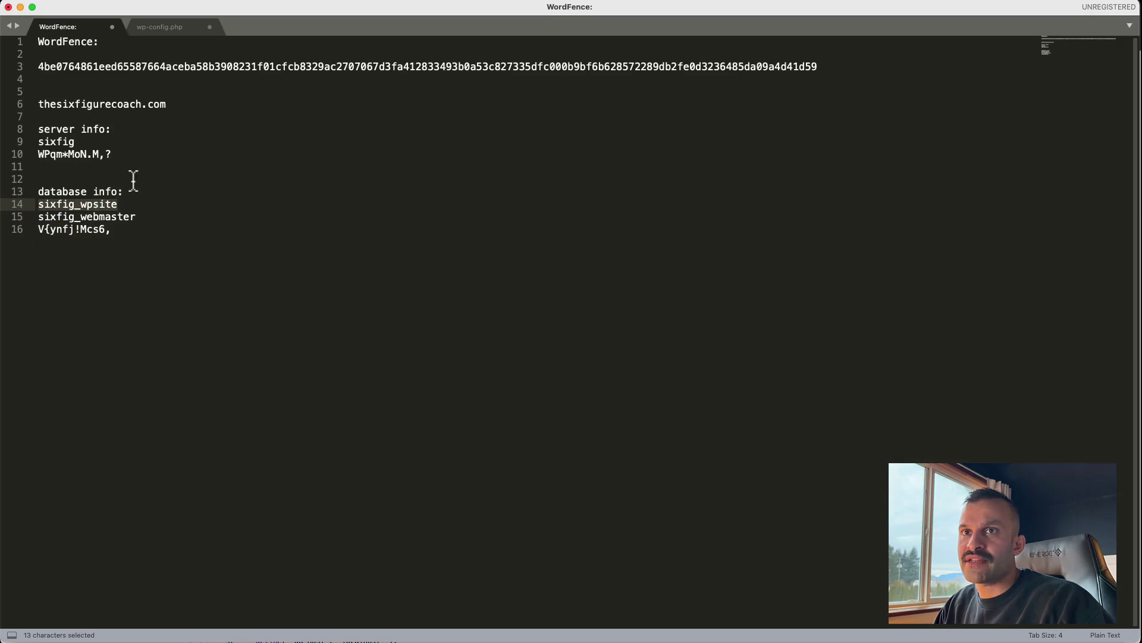
key(super+c)
click(141, 31)
double_click(219, 317)
key(super+v)
click(77, 27)
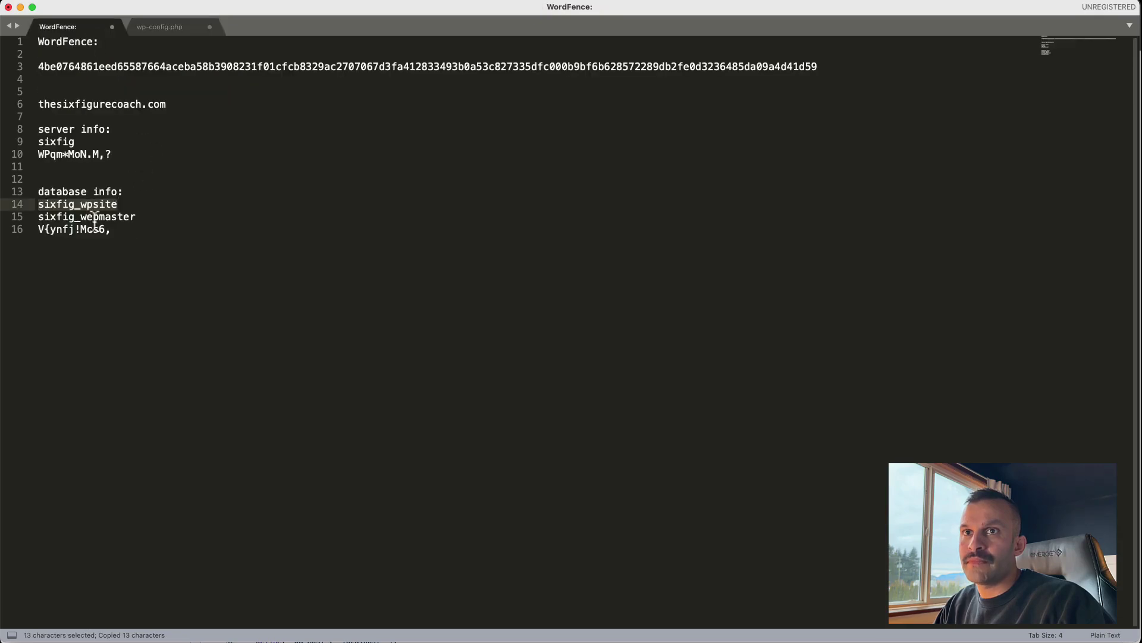
double_click(94, 218)
key(super+c)
click(171, 30)
double_click(208, 354)
key(super+v)
Replace the DB_PASSWORD placeholder with the database password from the notes.
click(89, 27)
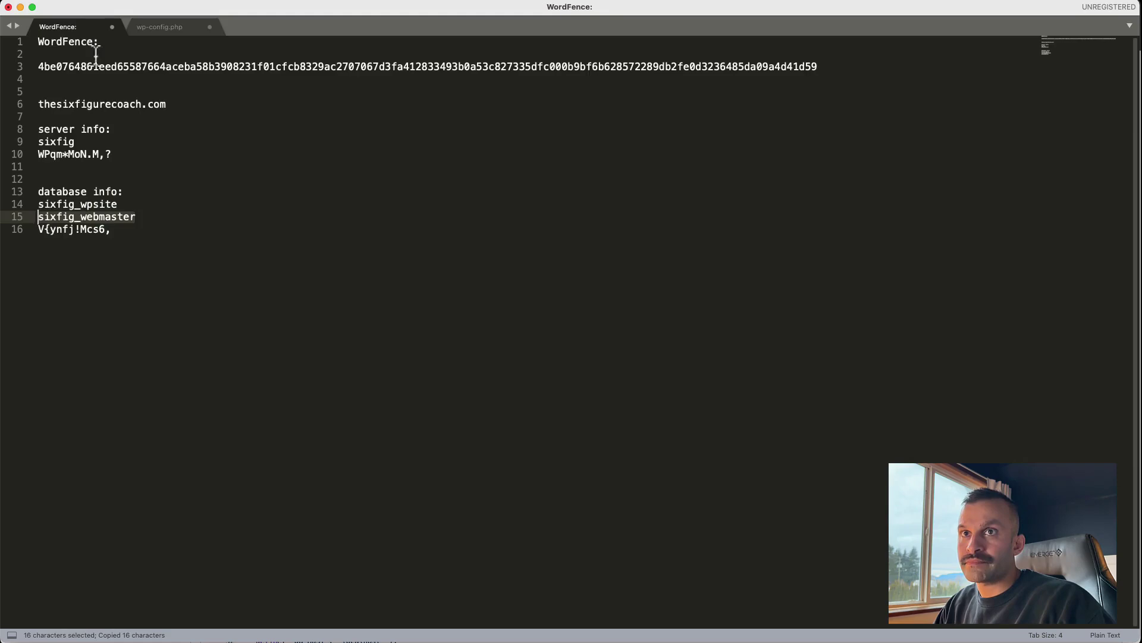
click(151, 226)
key(shift+super+Left)
key(super+c)
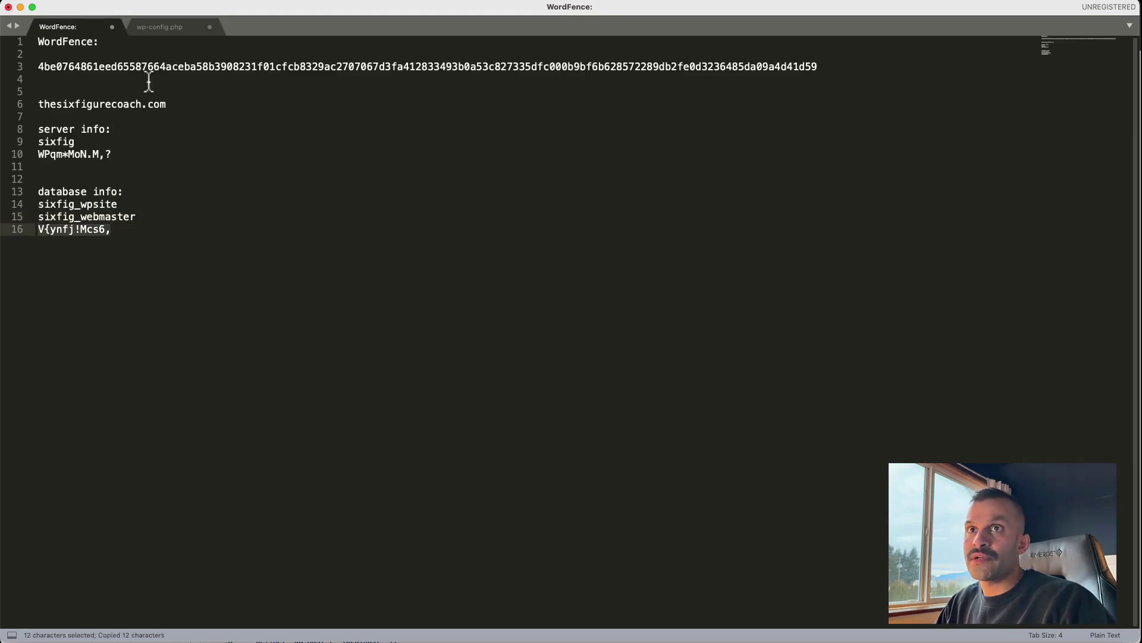
click(146, 28)
click(253, 392)
double_click(253, 393)
key(super+v)
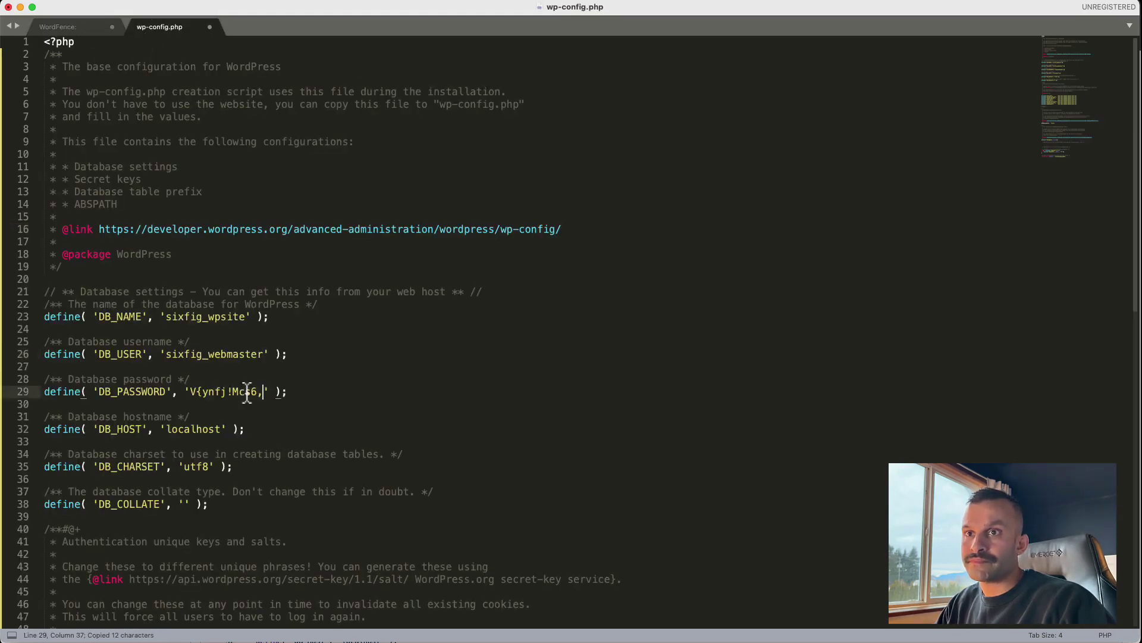
scroll(250, 393, down, 5)
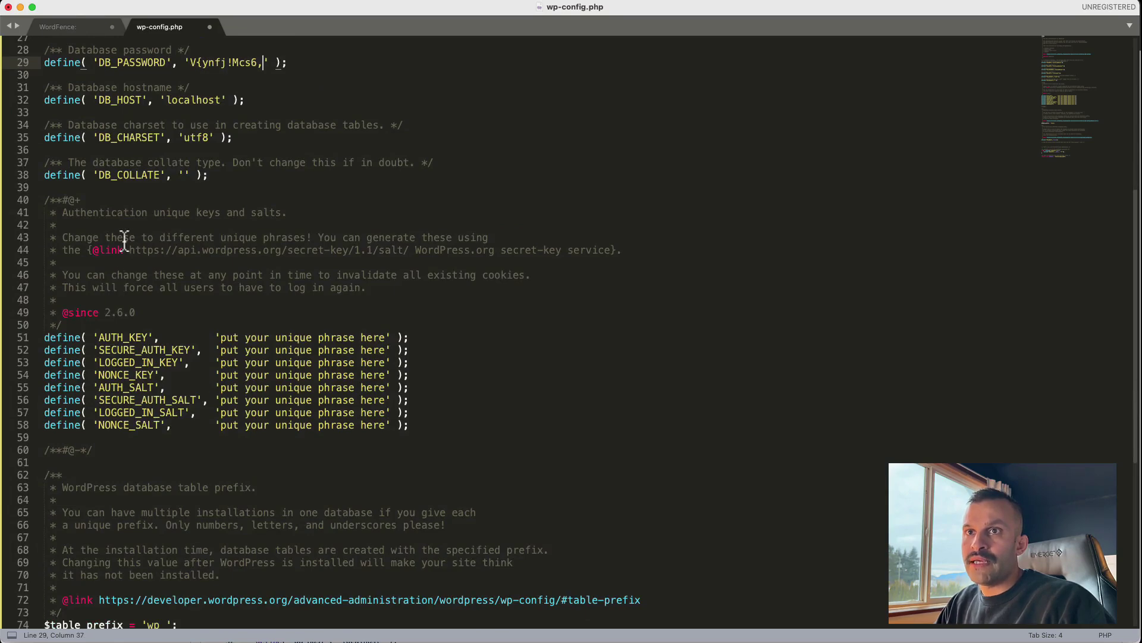
Copy the WordPress secret-key generator URL from wp-config.php.
click(129, 251)
drag(130, 250, 411, 251)
key(super+c)
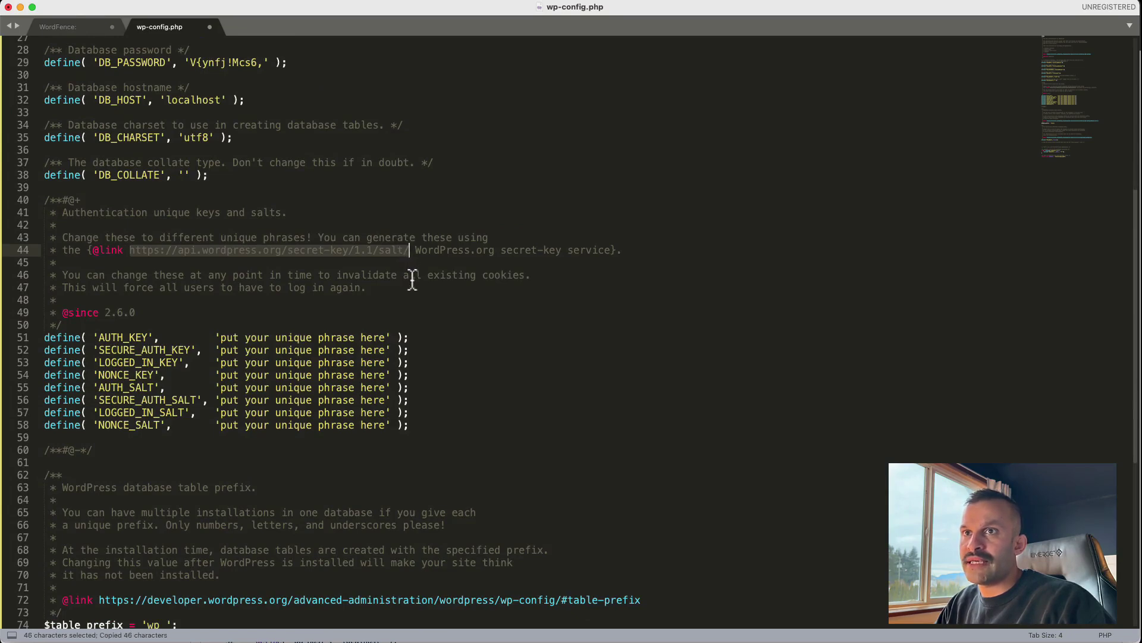
key(super+Tab)
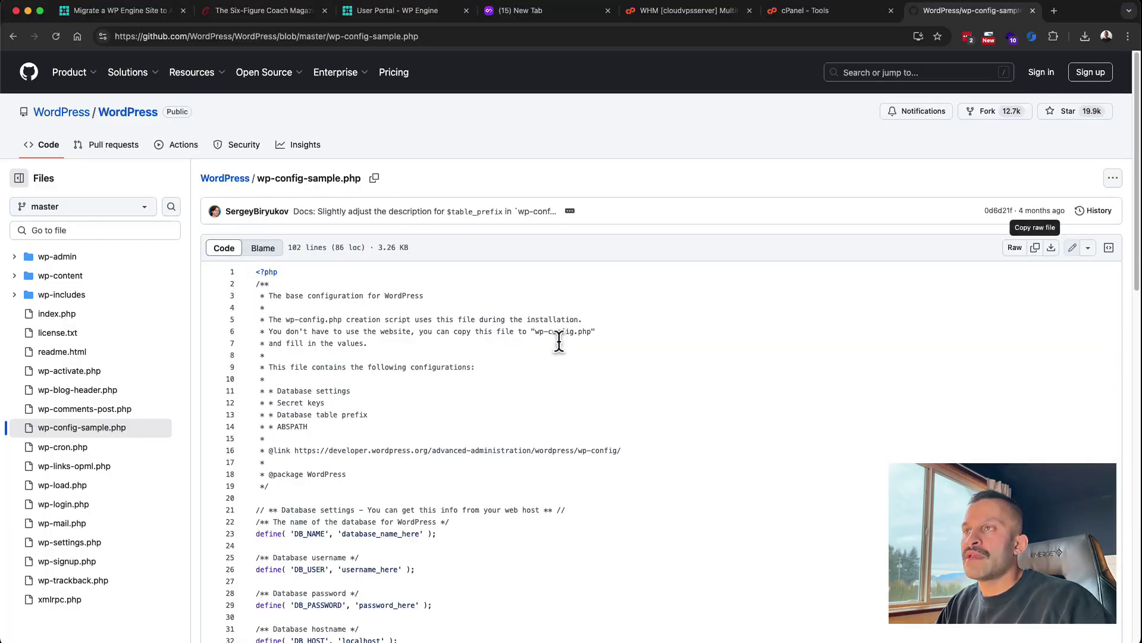
Load api.wordpress.org/secret-key/1.1/salt/ and grab a freshly regenerated set of keys and salts.
key(super+t)
key(super+v)
key(Return)
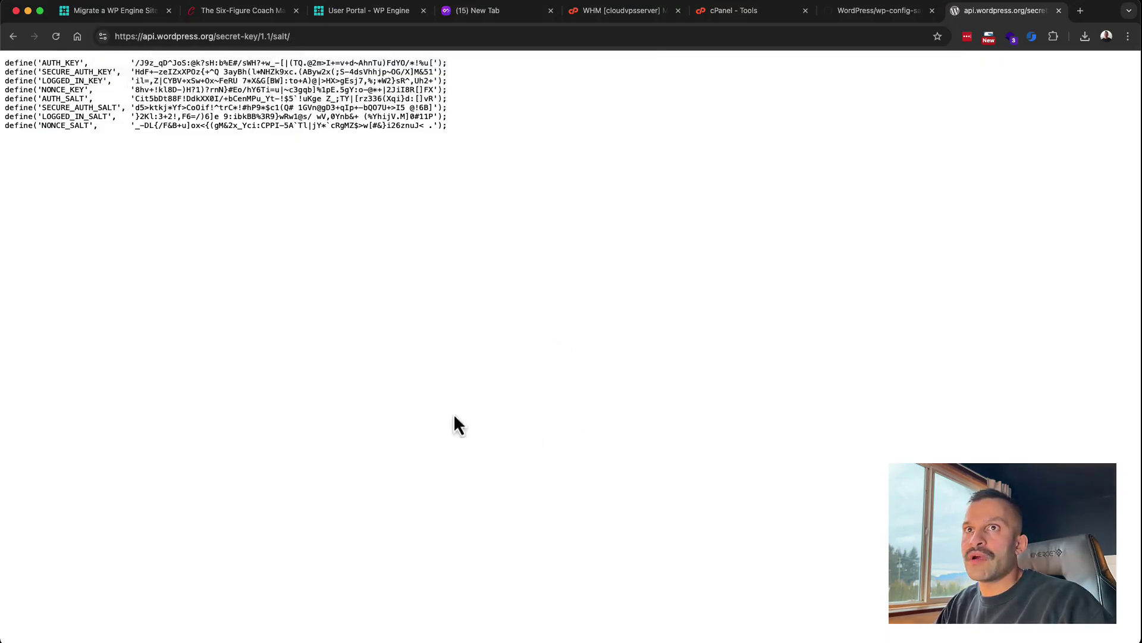
click(62, 39)
click(62, 39)
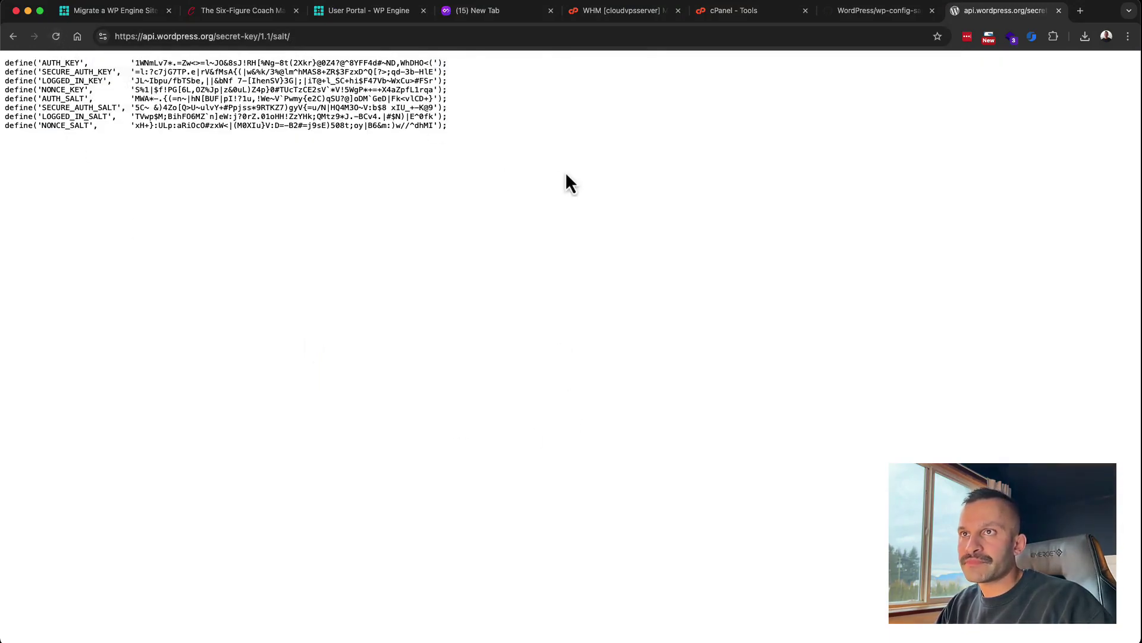
key(super+a)
Paste the new keys over the eight placeholder salt lines, then save and close wp-config.php.
key(super+Tab)
drag(409, 425, 44, 338)
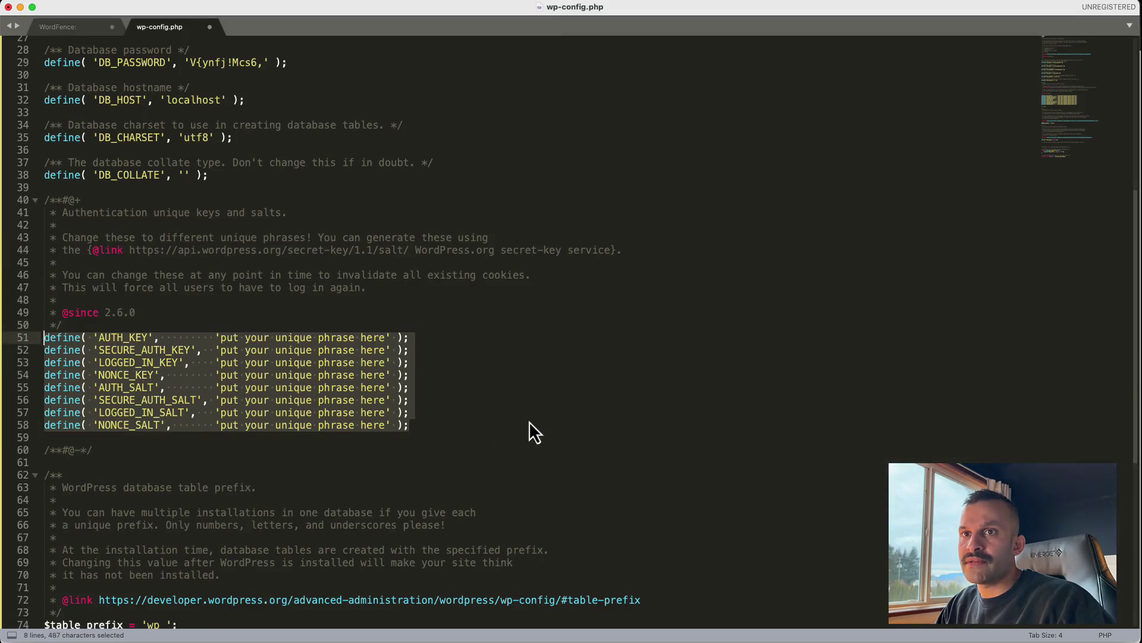
key(super+v)
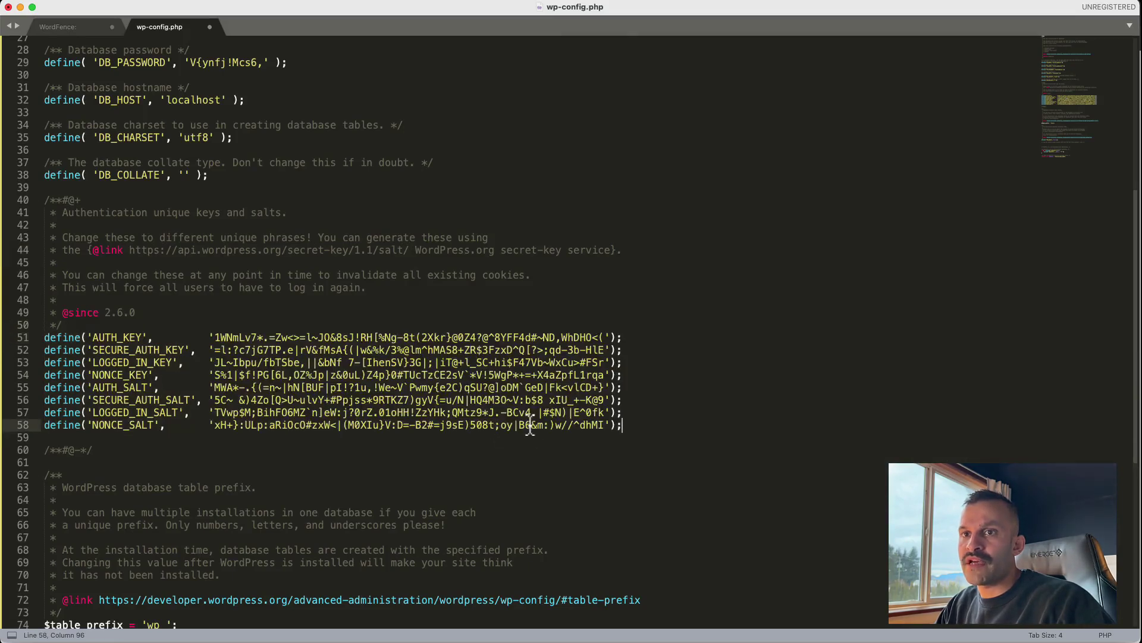
scroll(528, 422, down, 6)
scroll(321, 379, up, 4)
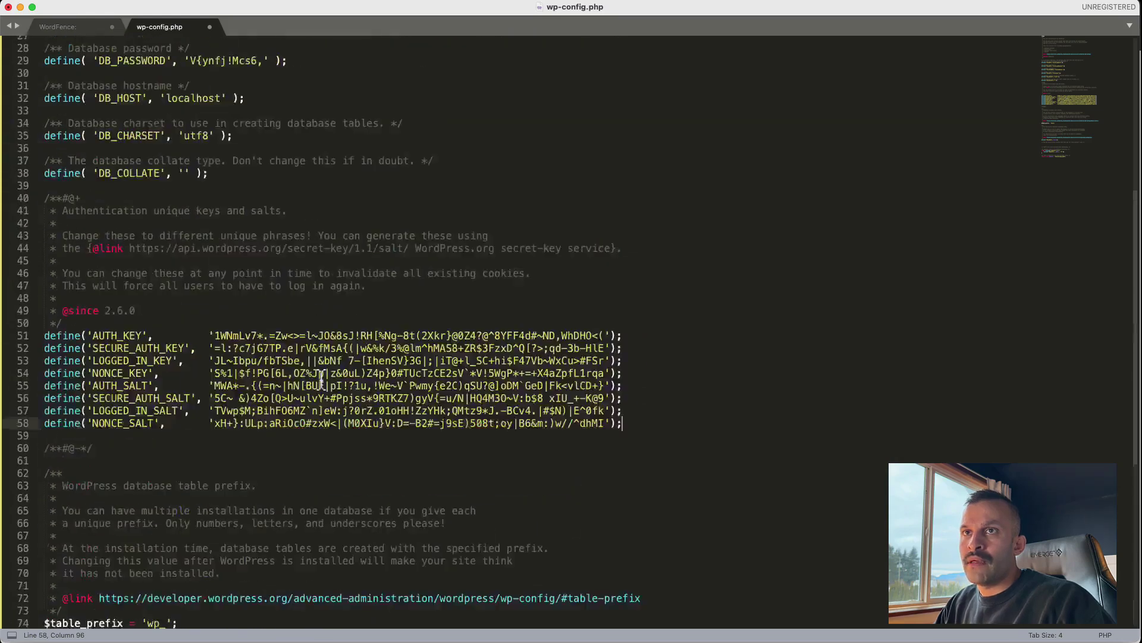
scroll(322, 379, up, 10)
key(super+s)
click(209, 28)
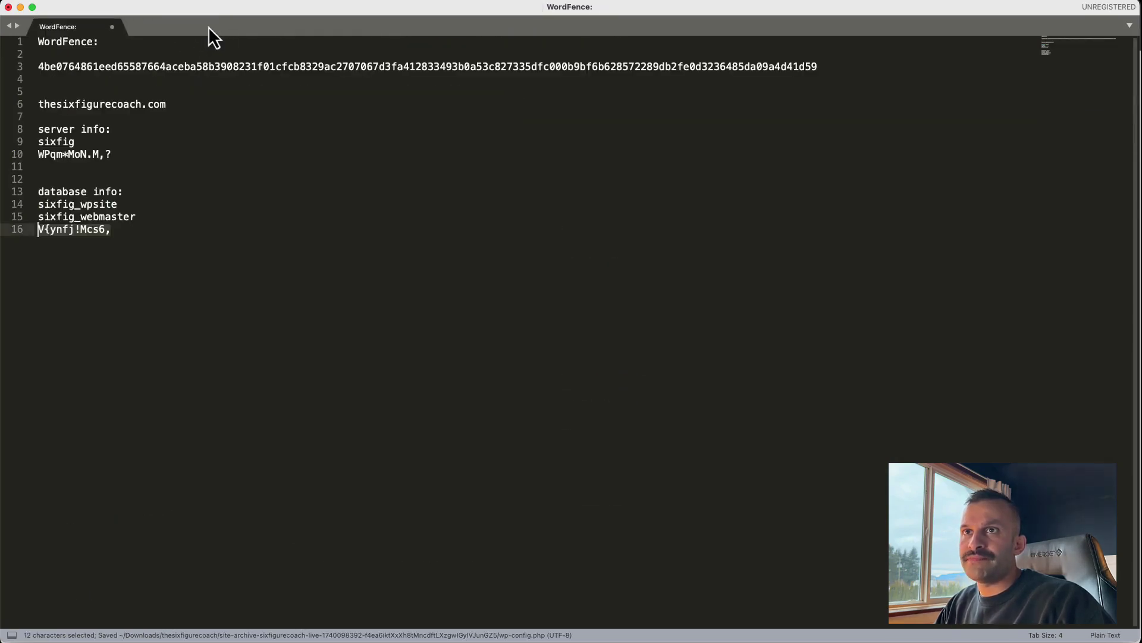
key(super+Tab)
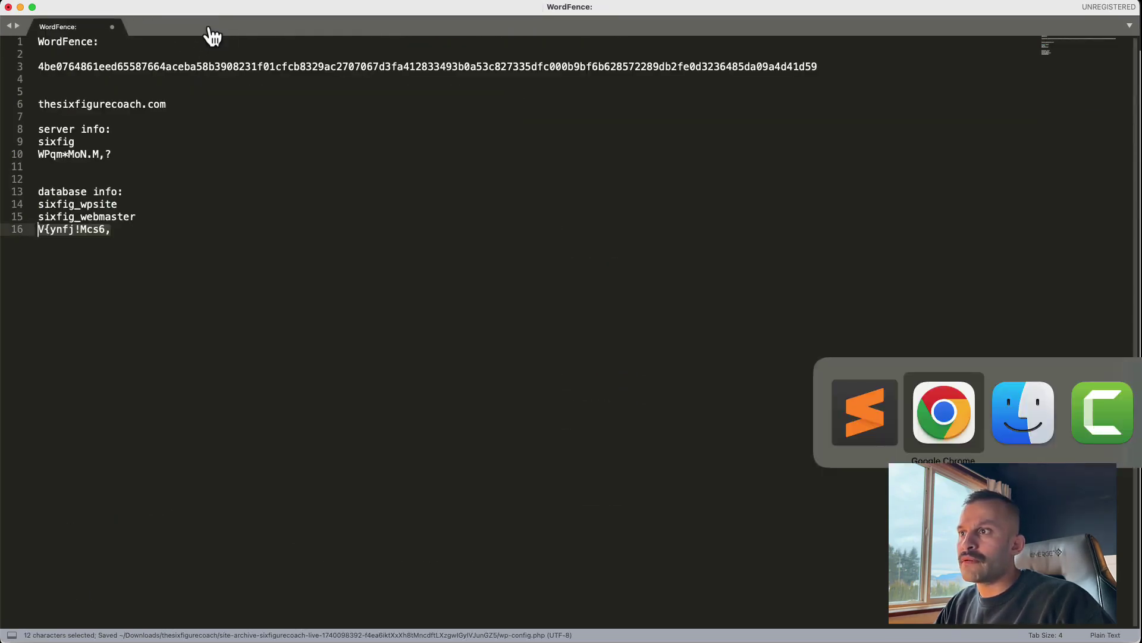
Close the secret-key and GitHub tabs and open mysql.sql from the thesixfigurecoach folder.
key(super+Tab)
key(super+Tab)
key(super+Tab)
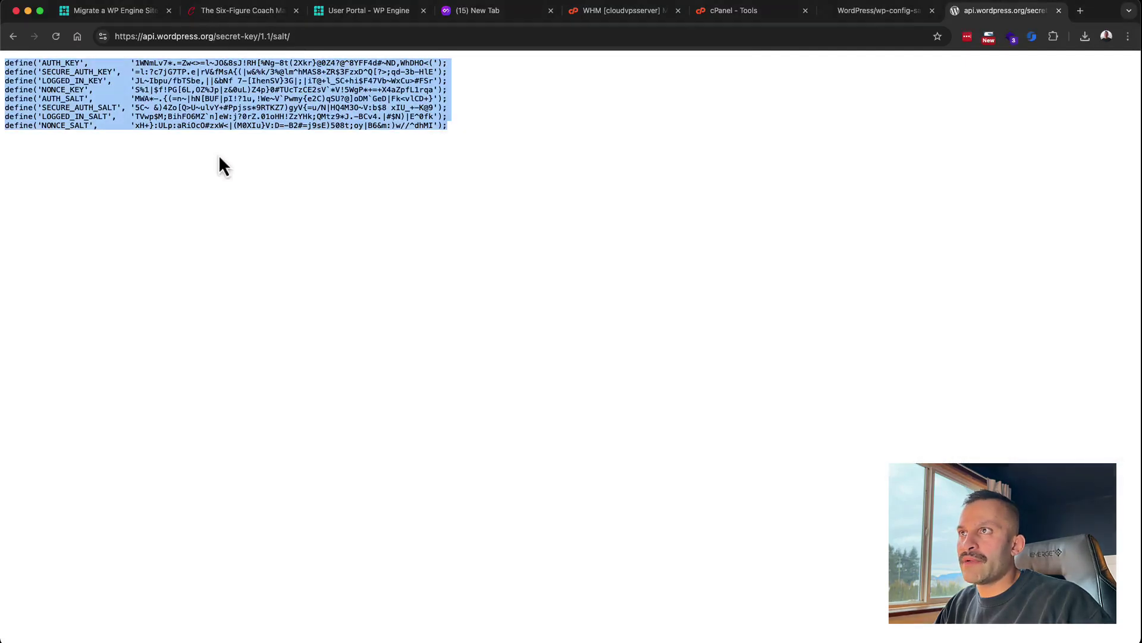
click(1059, 10)
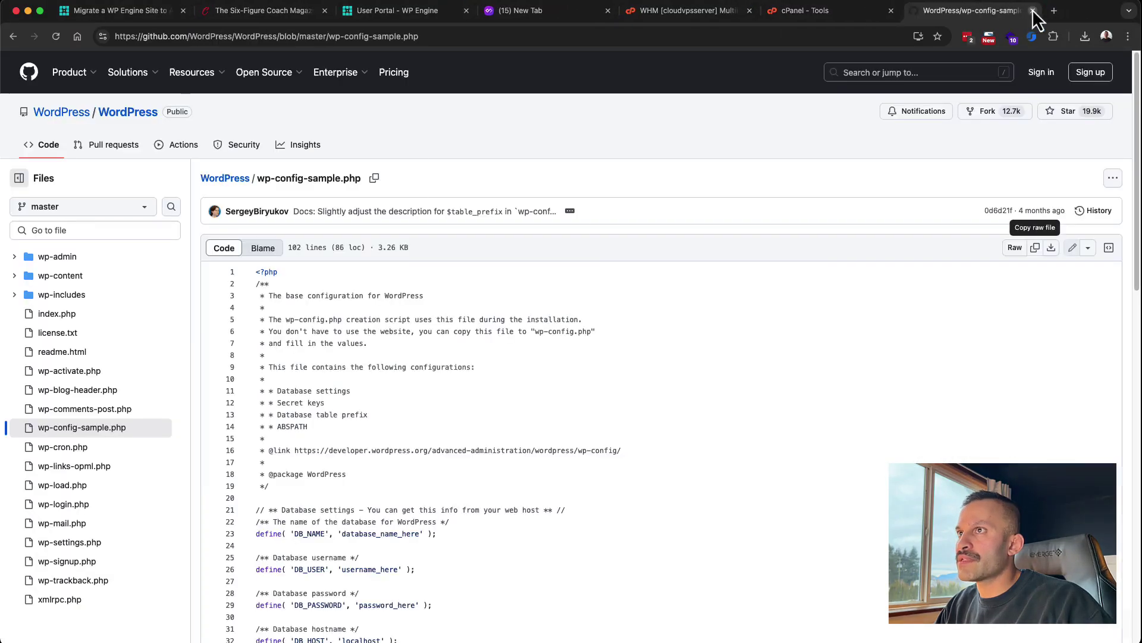
click(1033, 11)
key(super+Tab)
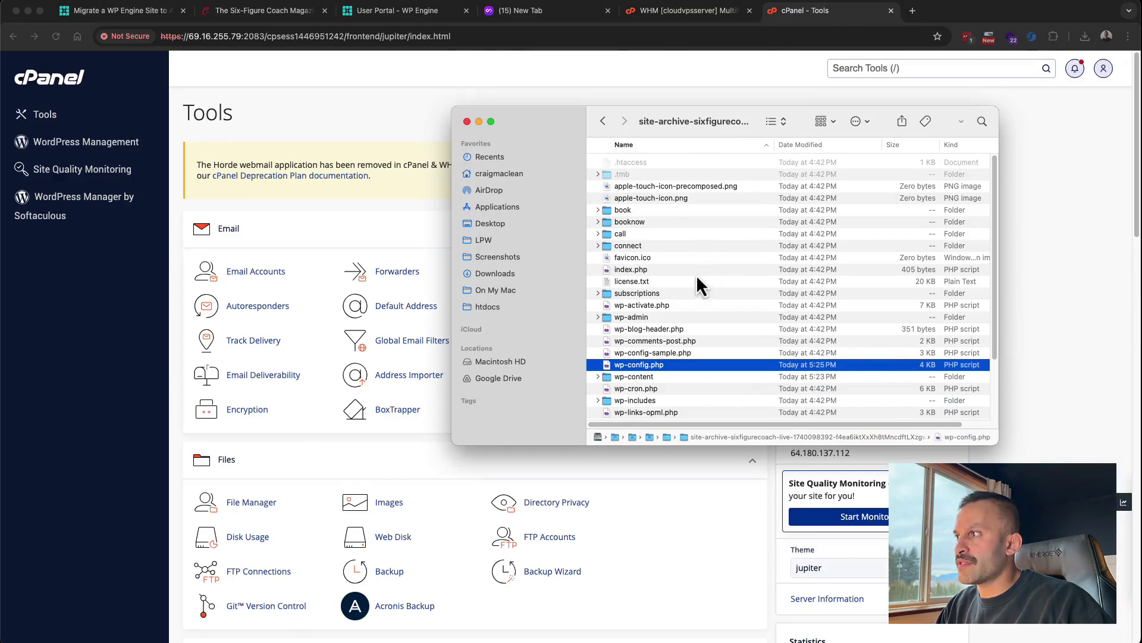
click(610, 128)
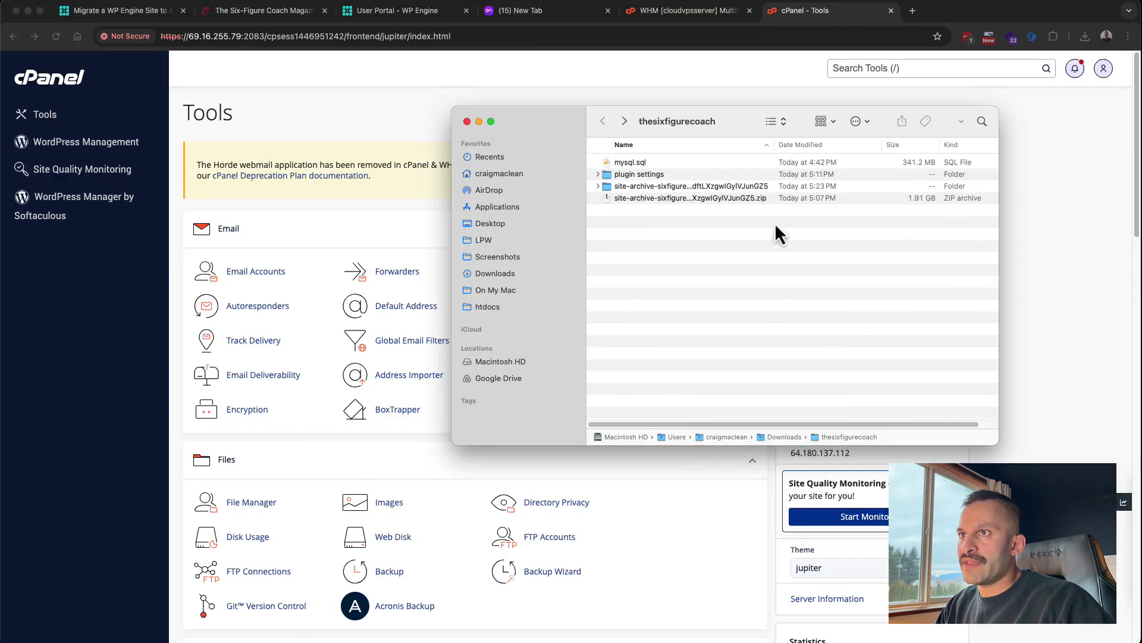
click(664, 167)
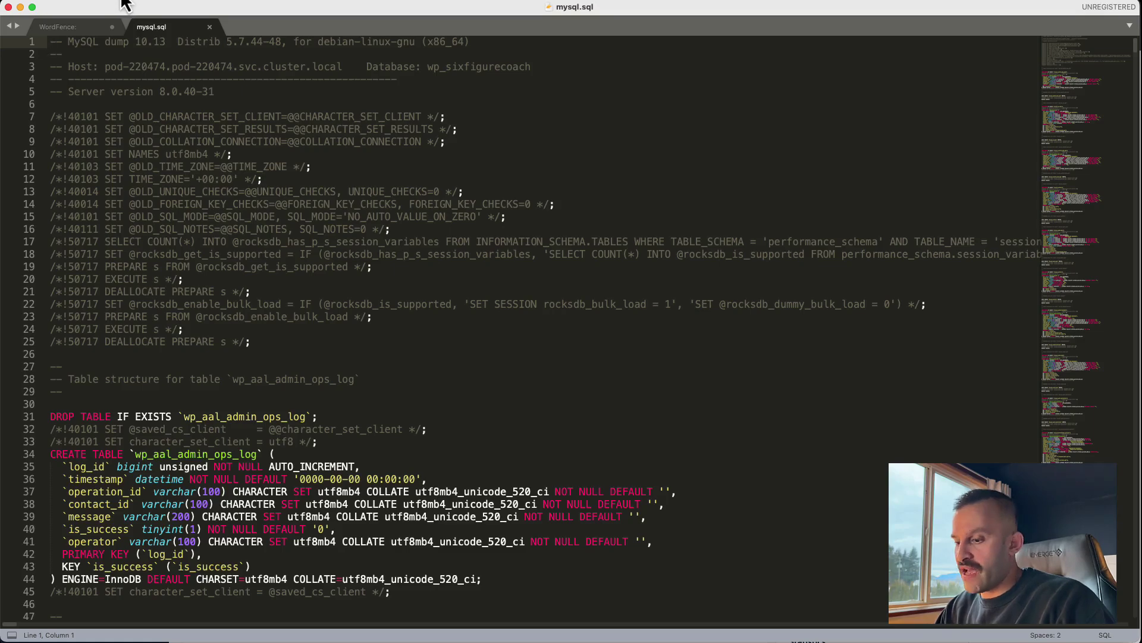
Search mysql.sql for wpengine and copy the sixfigurecoach.wpengine.com address.
key(super+f)
text(wpengine)
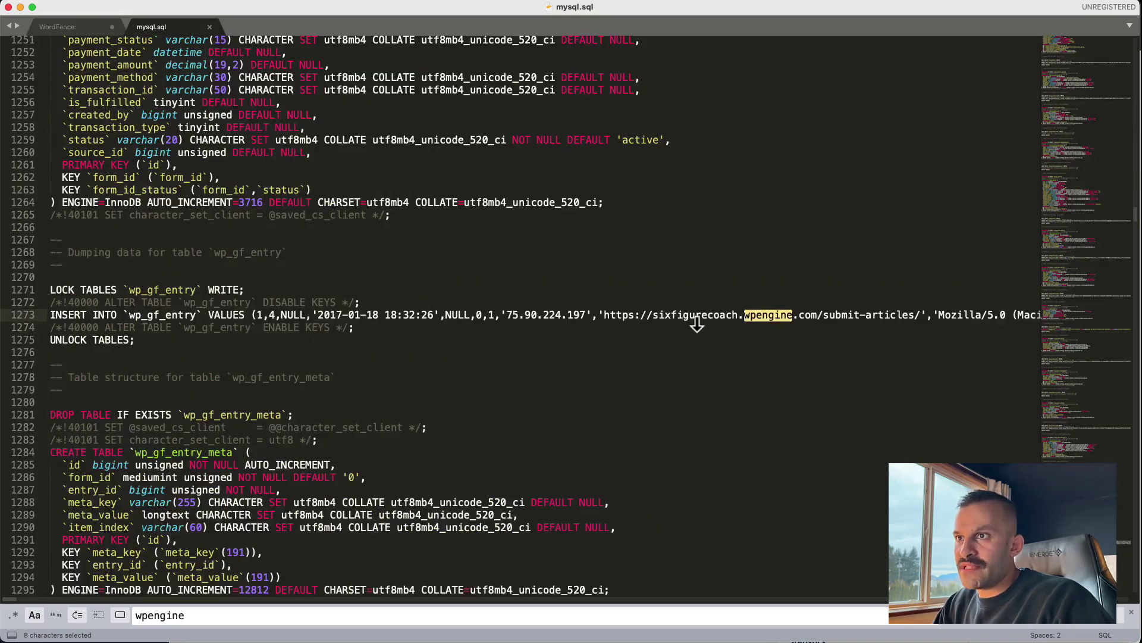
click(654, 314)
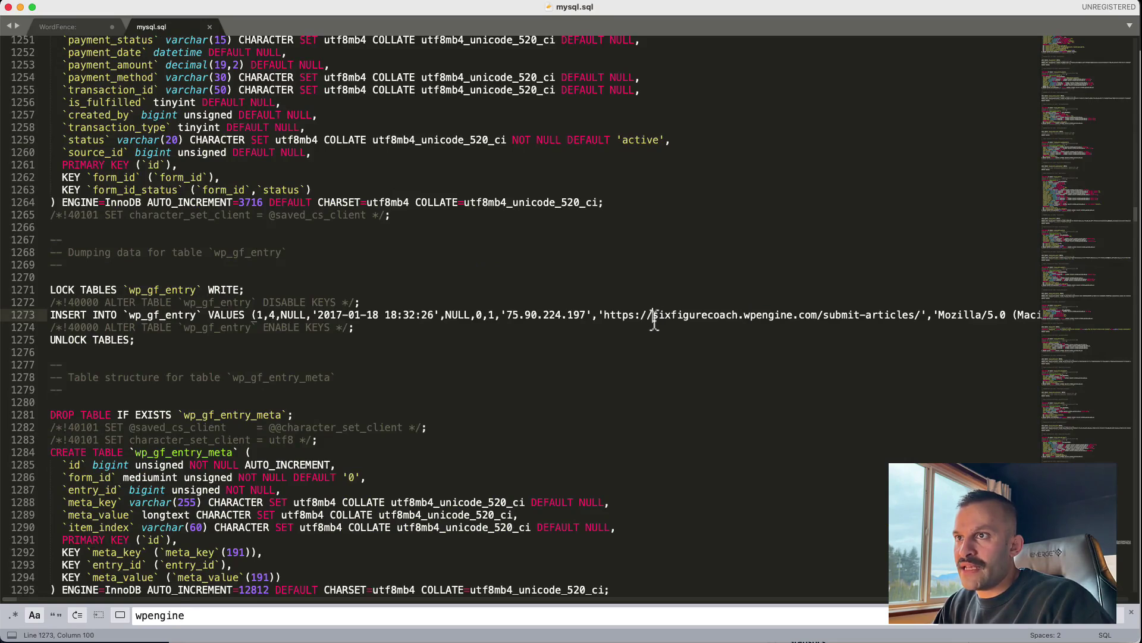
shift+click(818, 315)
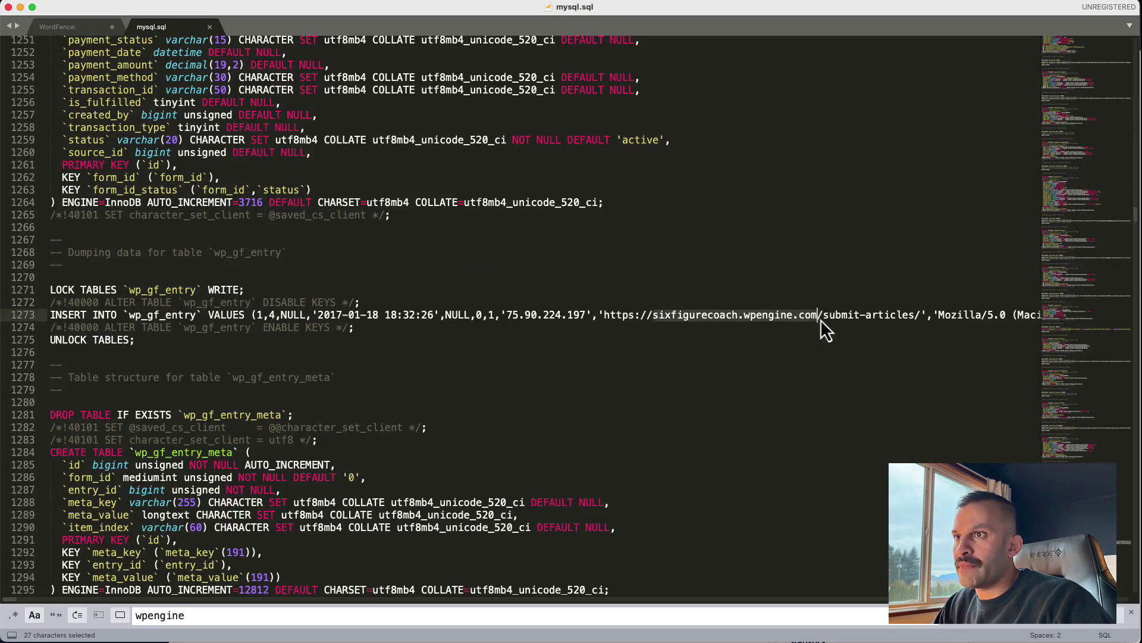
key(super+c)
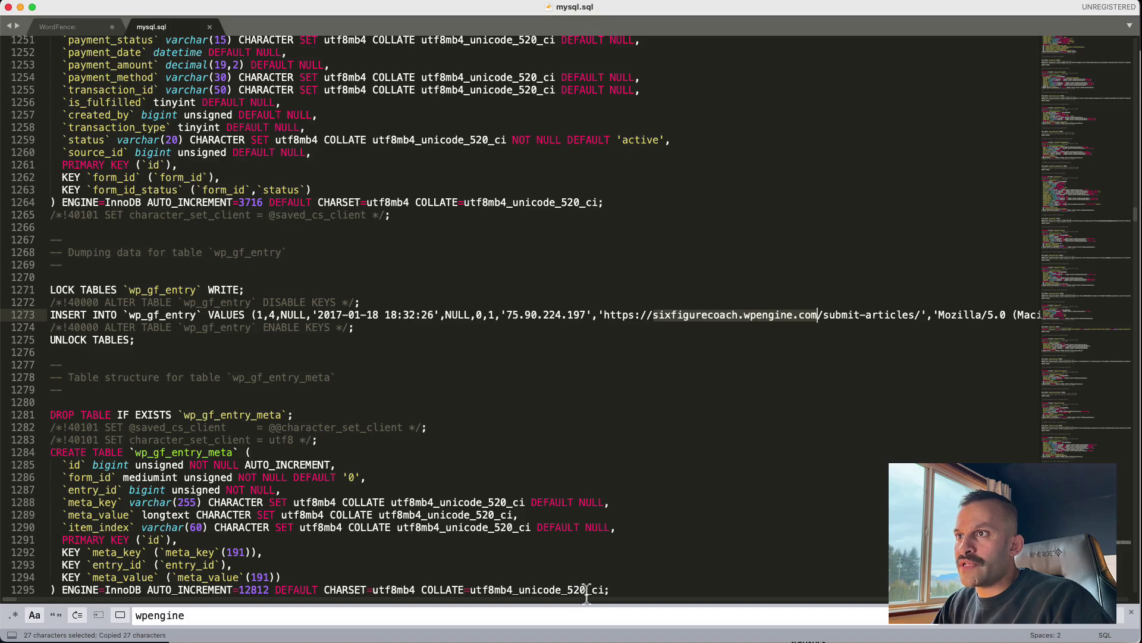
Replace sixfigurecoach.wpengine.com with thesixfigurecoach.com throughout the SQL dump.
key(super+shift+f)
key(super+v)
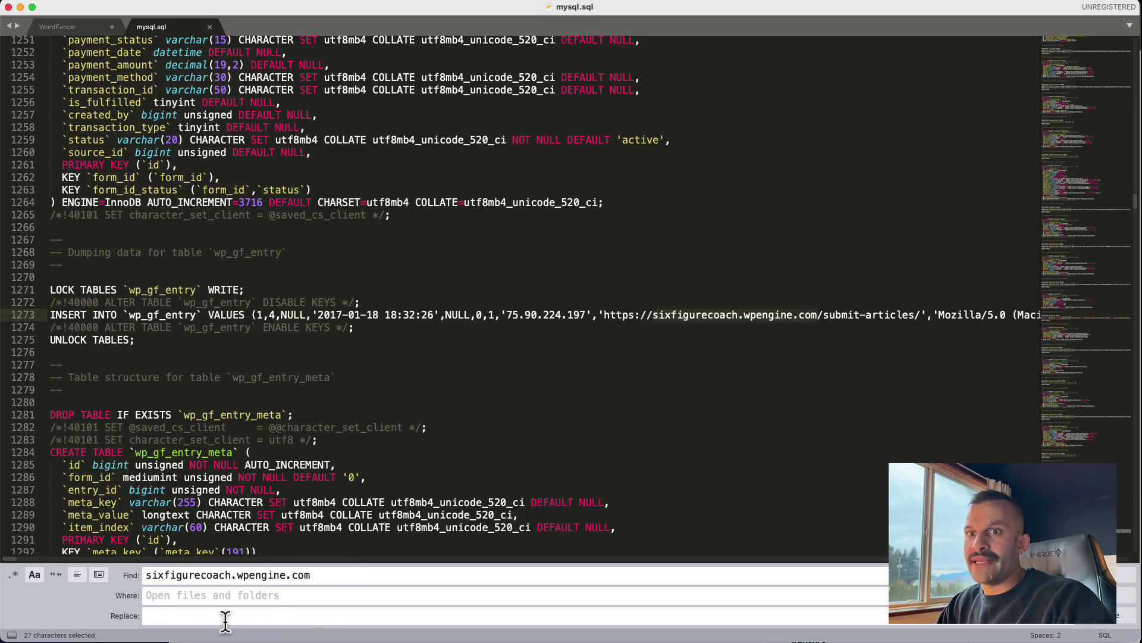
double_click(171, 575)
key(super+c)
click(180, 615)
key(super+v)
key(super+Left)
text(the)
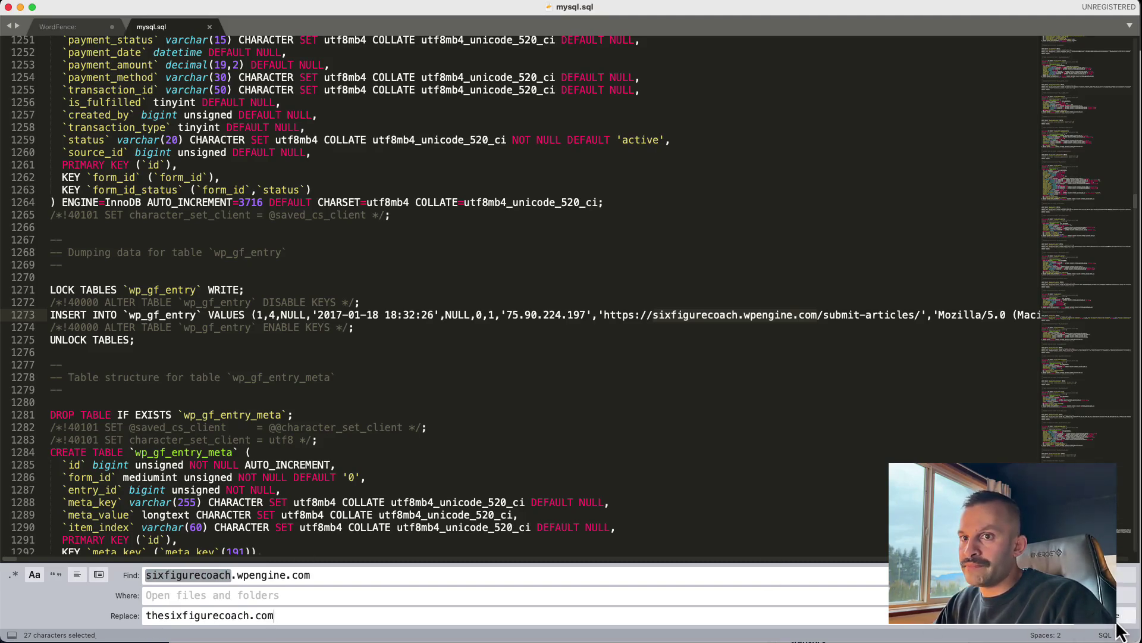
click(1117, 623)
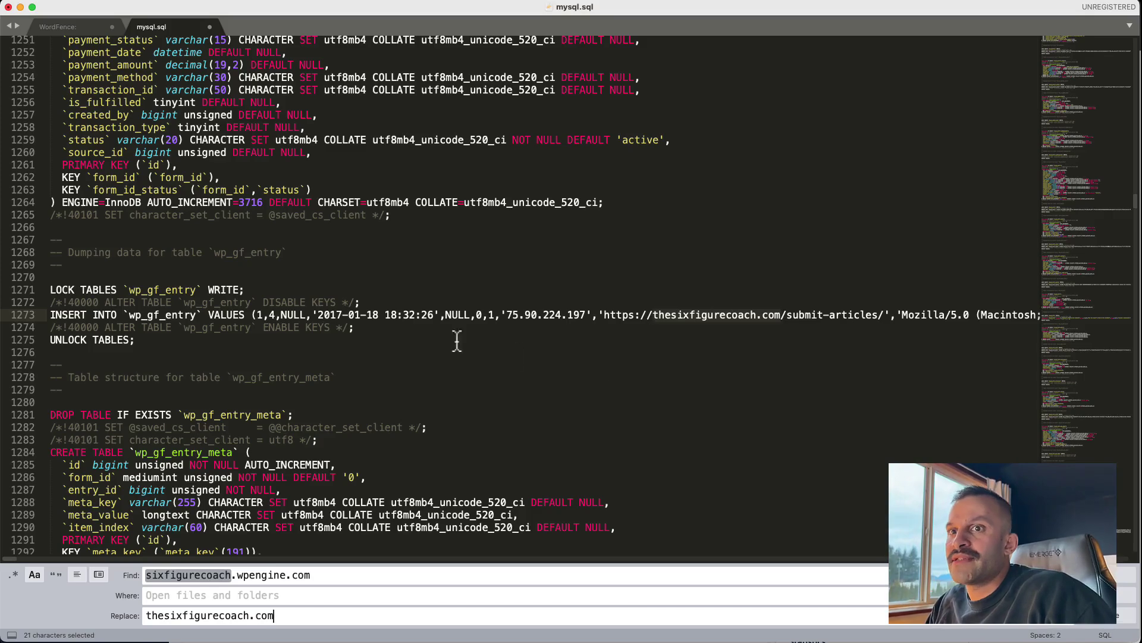
Save and close the updated mysql.sql.
click(411, 244)
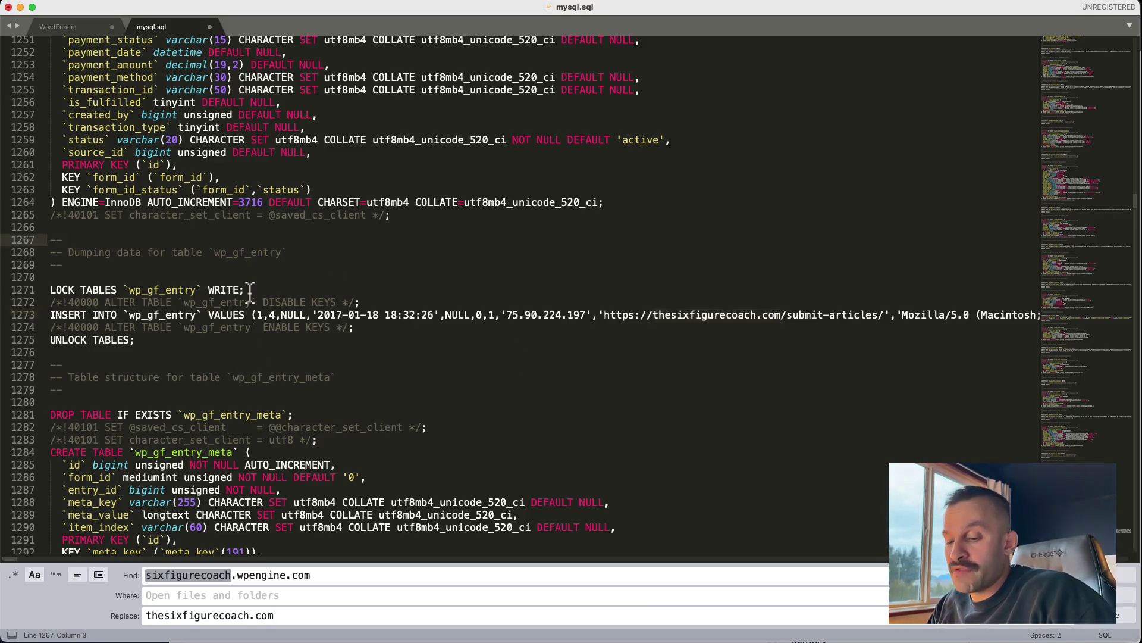
click(479, 231)
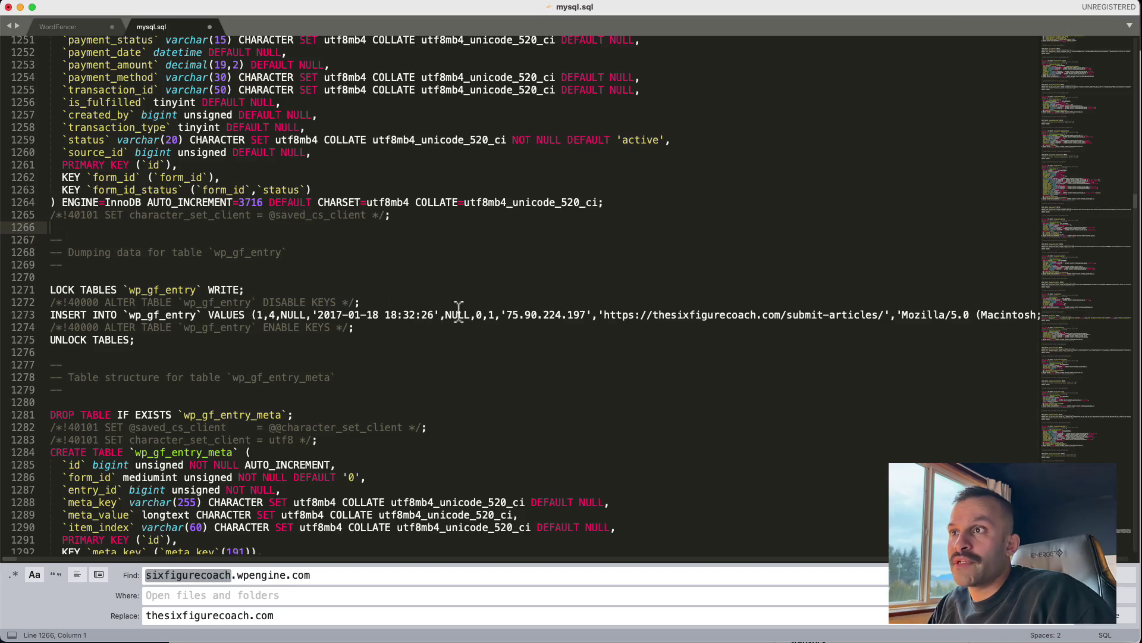
key(super+s)
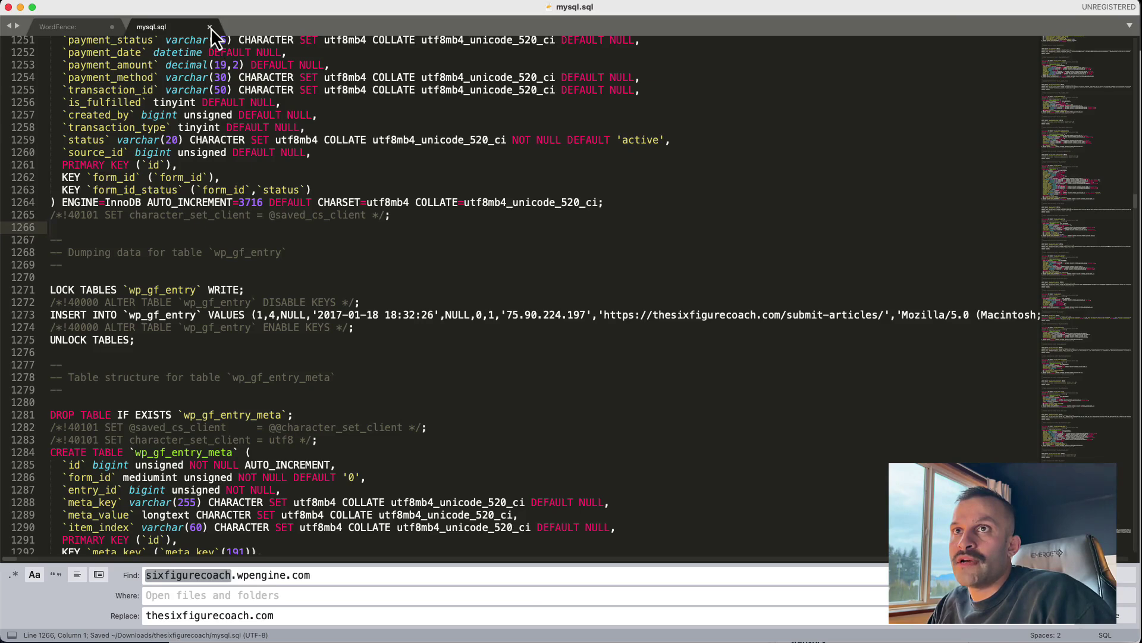
click(210, 27)
key(super+Tab)
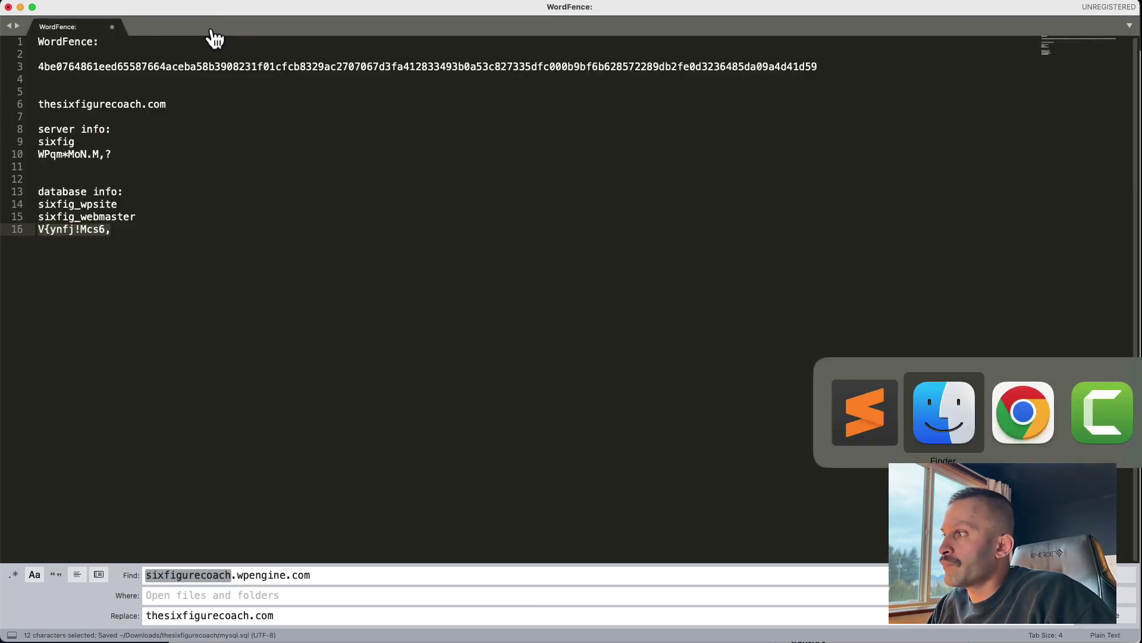
Open cPanel File Manager and turn on Show Hidden Files in its settings.
key(super+Tab)
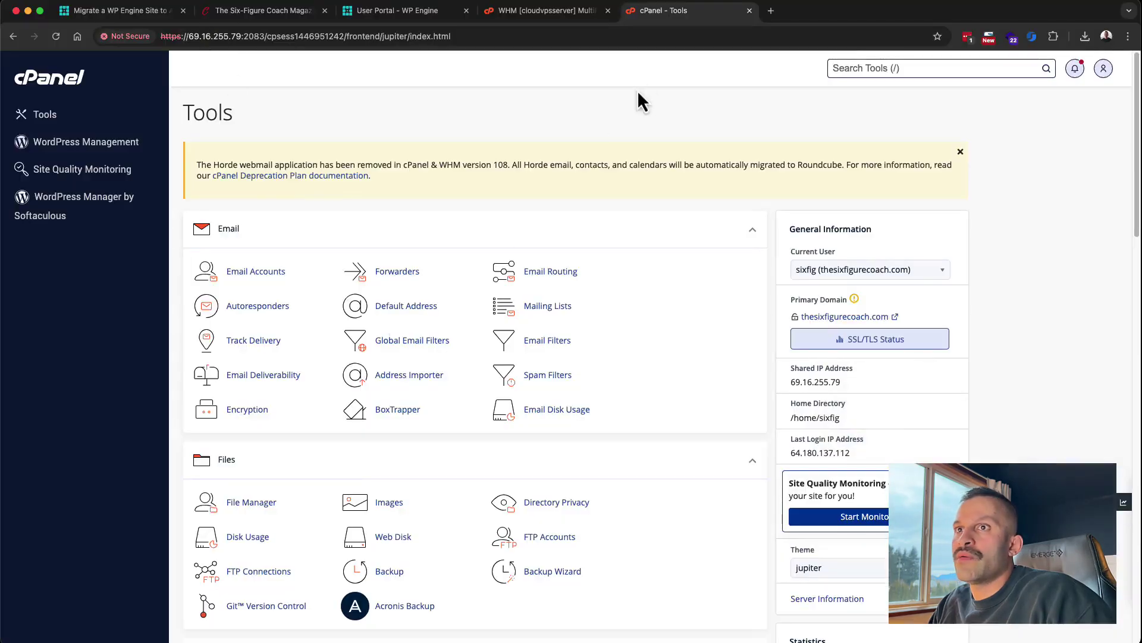
scroll(288, 461, down, 5)
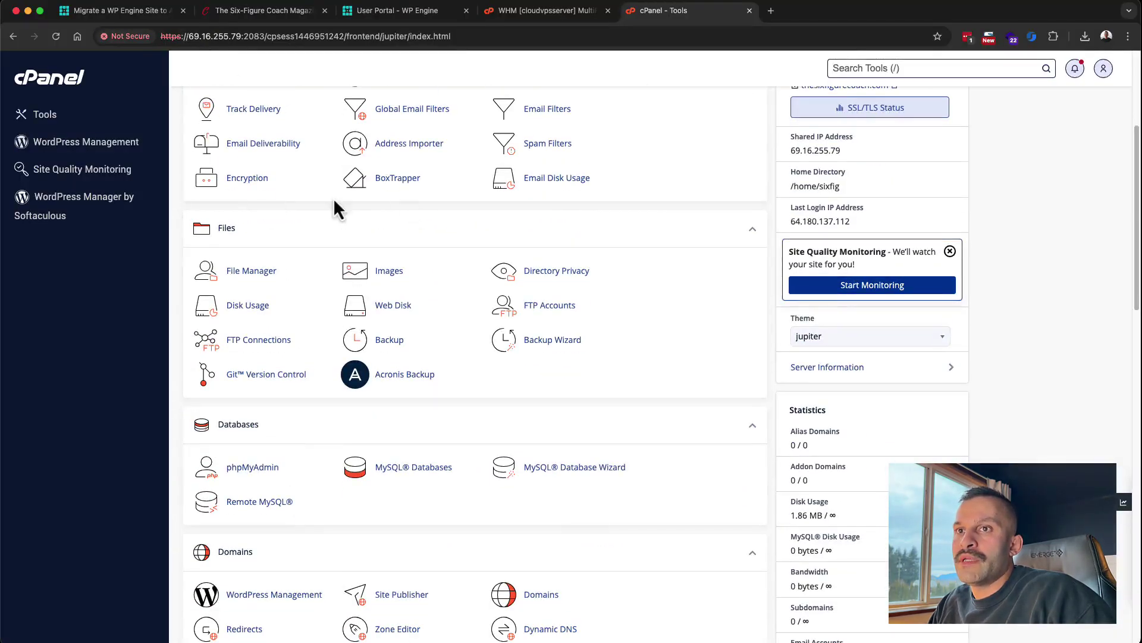
click(267, 276)
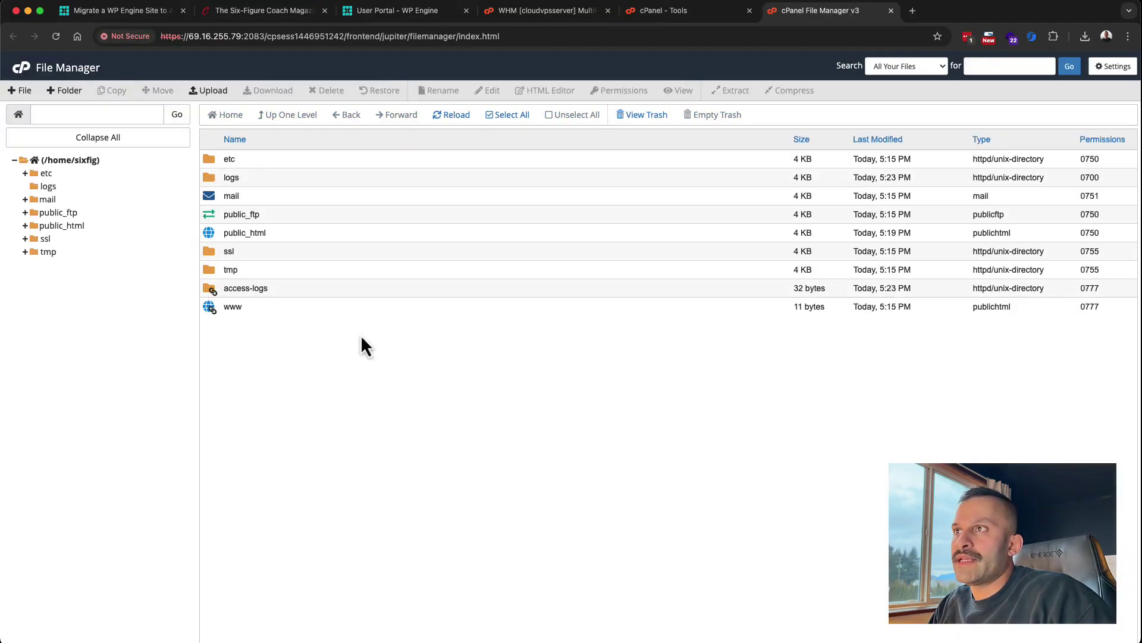
click(1114, 67)
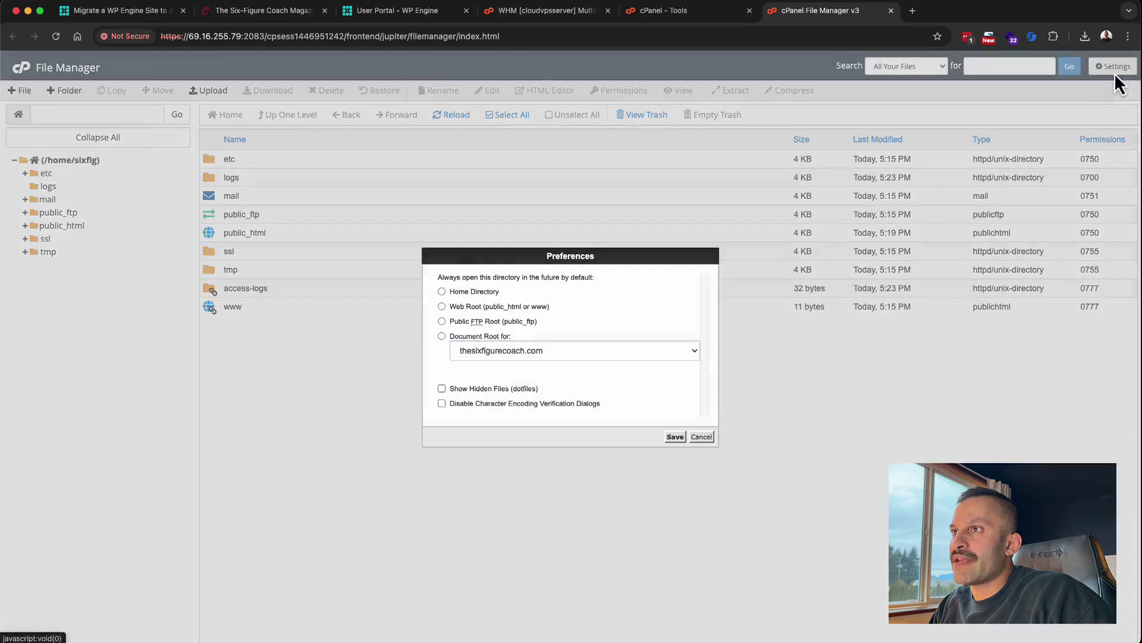
click(519, 390)
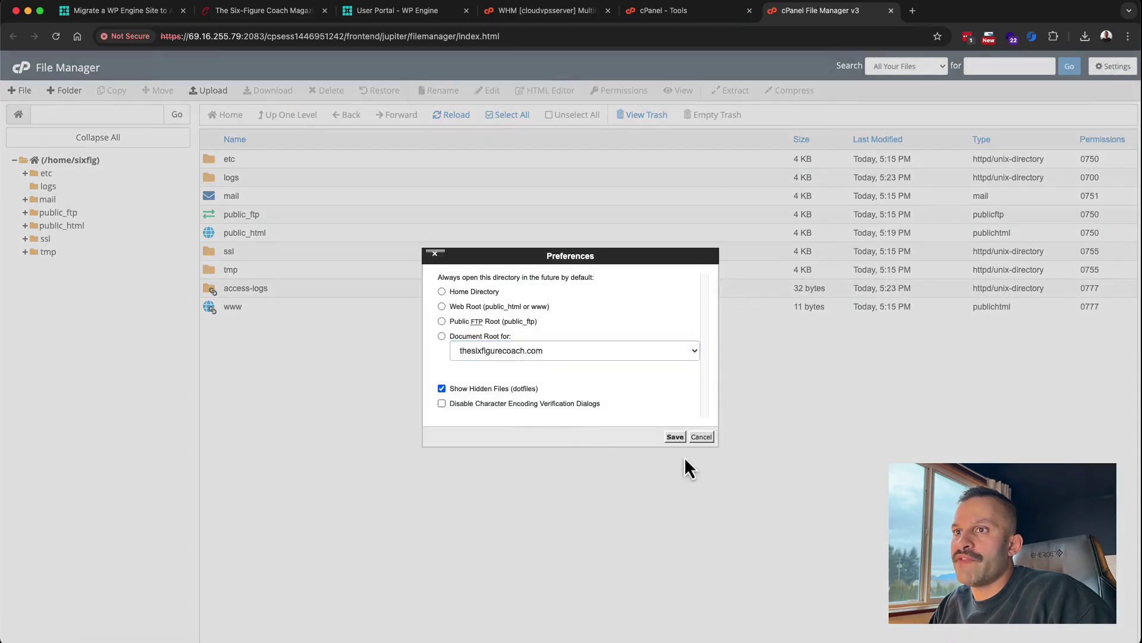
click(676, 437)
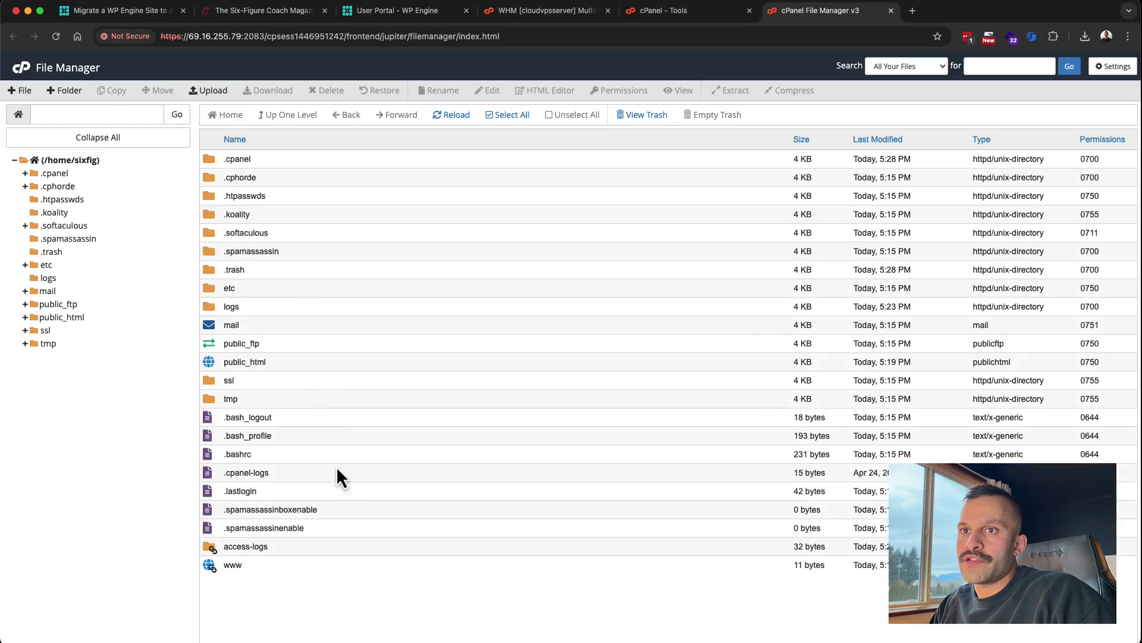
Permanently delete .htaccess from public_html, skipping the trash.
double_click(309, 361)
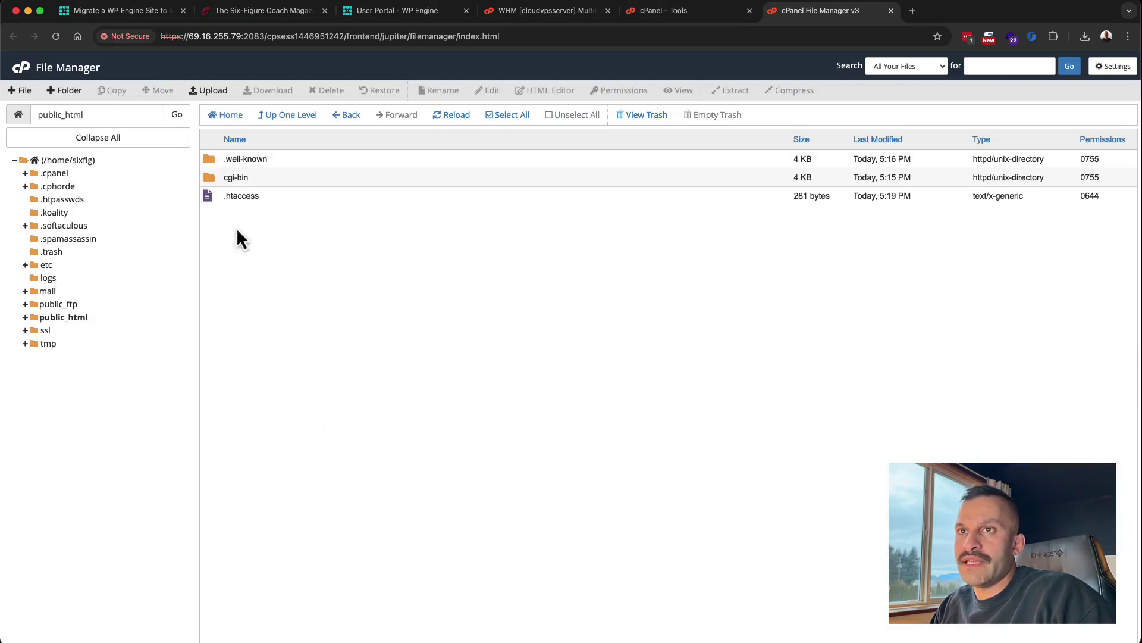
key(super+Tab)
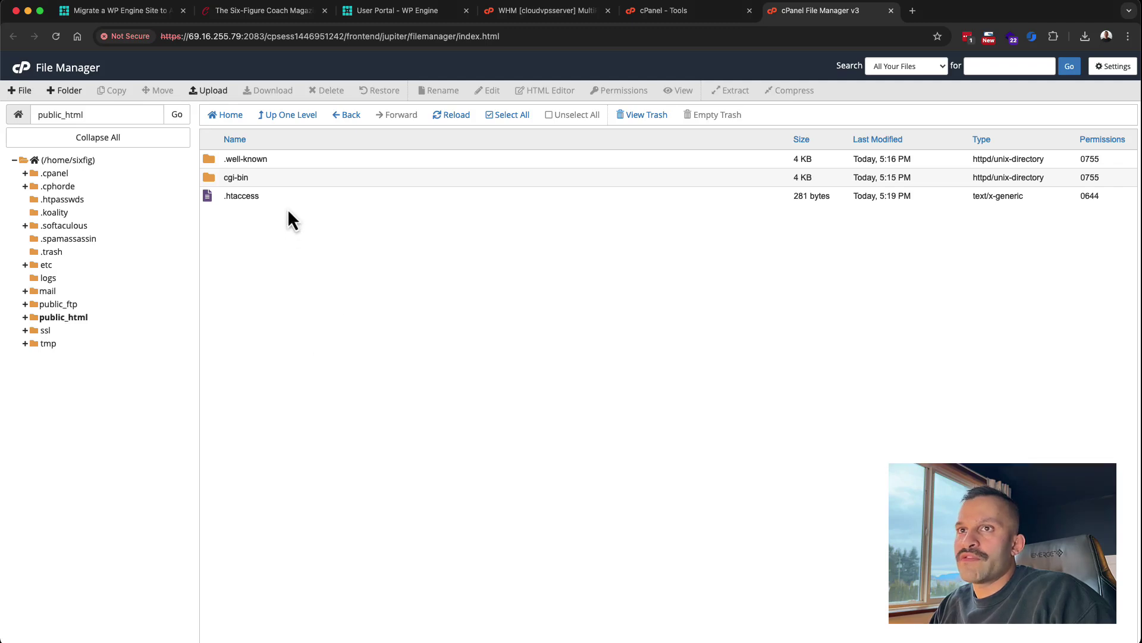
click(289, 203)
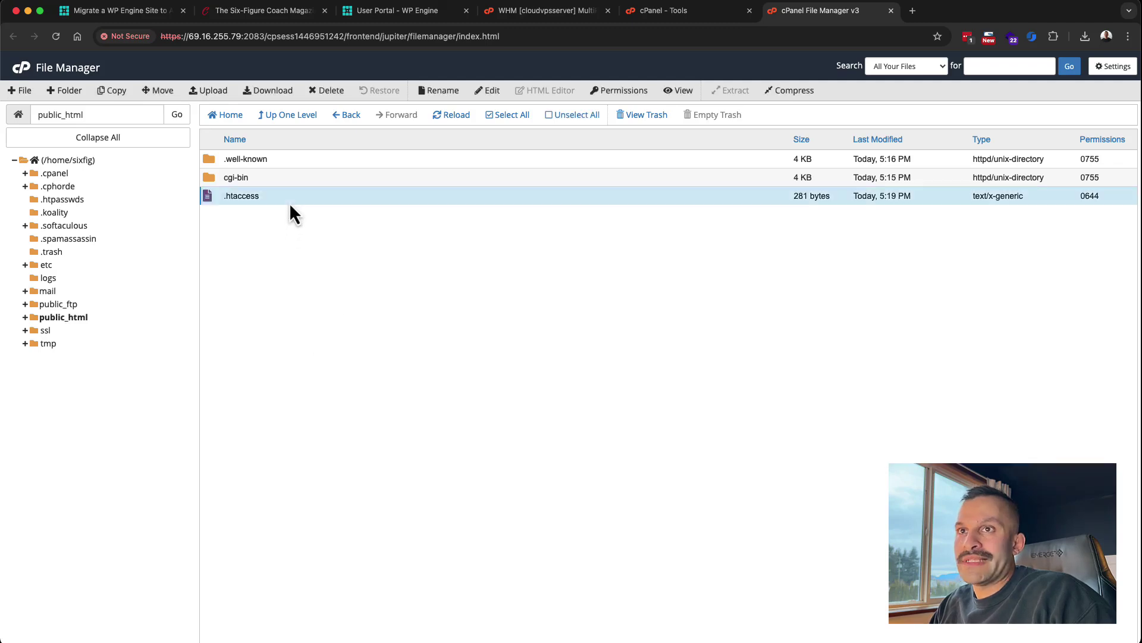
click(330, 91)
click(570, 352)
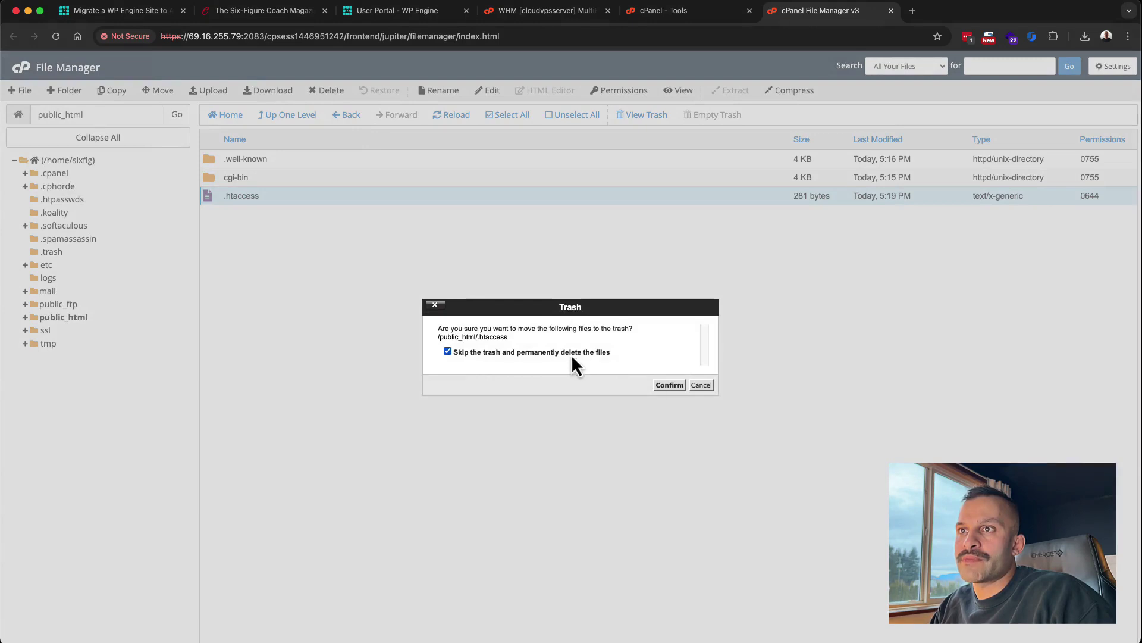
click(679, 388)
key(super+Tab)
key(super+Tab)
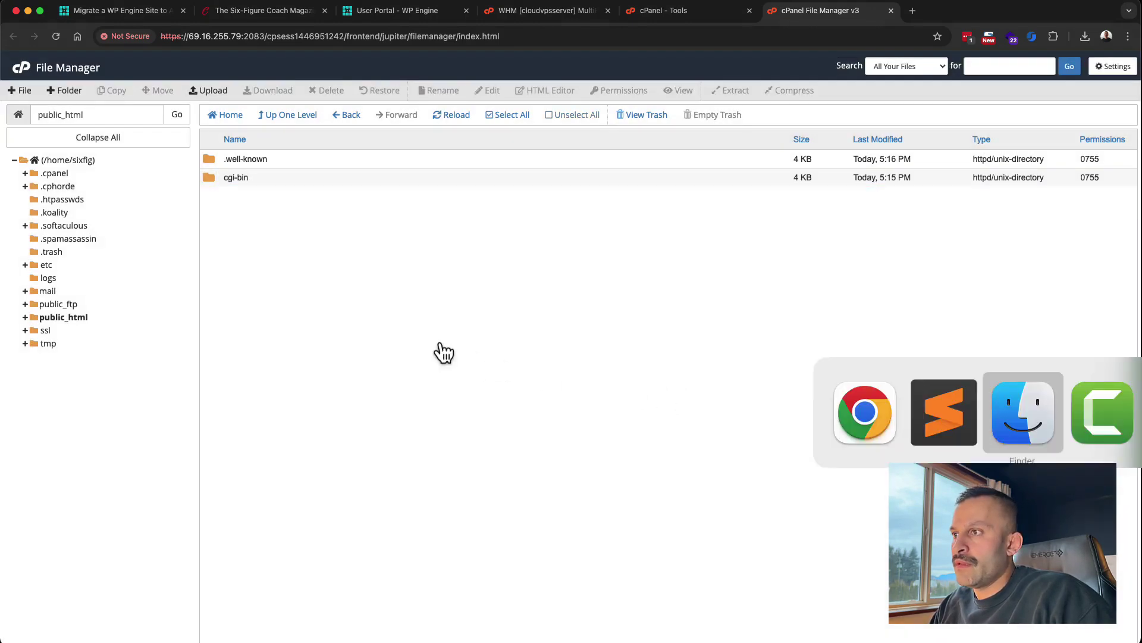
Compress all 29 files in the site archive folder into Archive.zip.
click(655, 282)
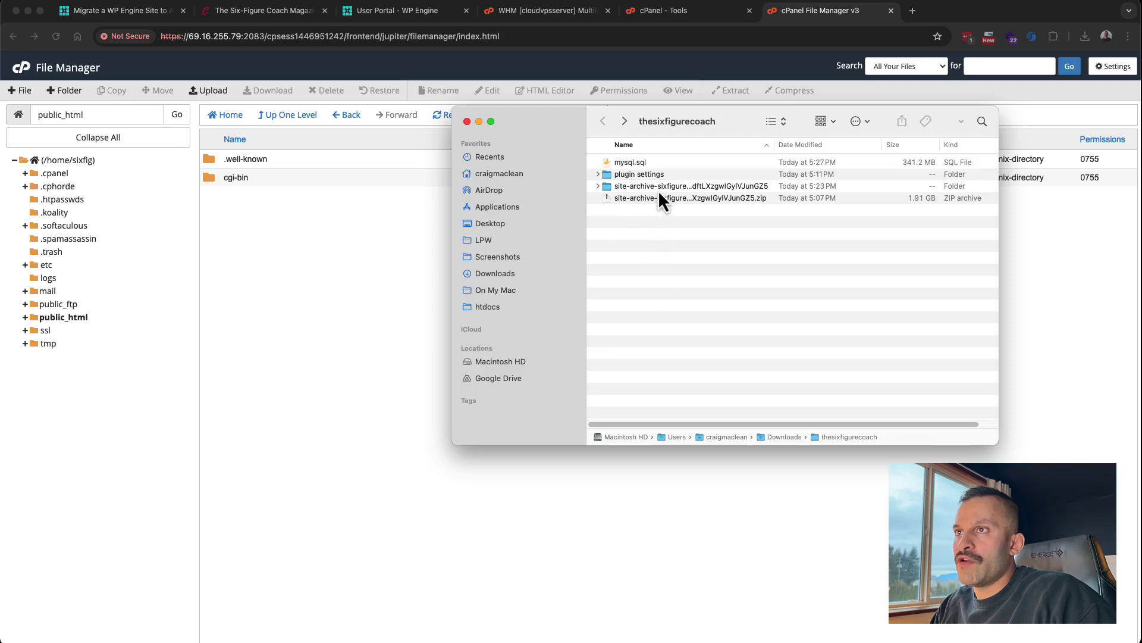
double_click(658, 188)
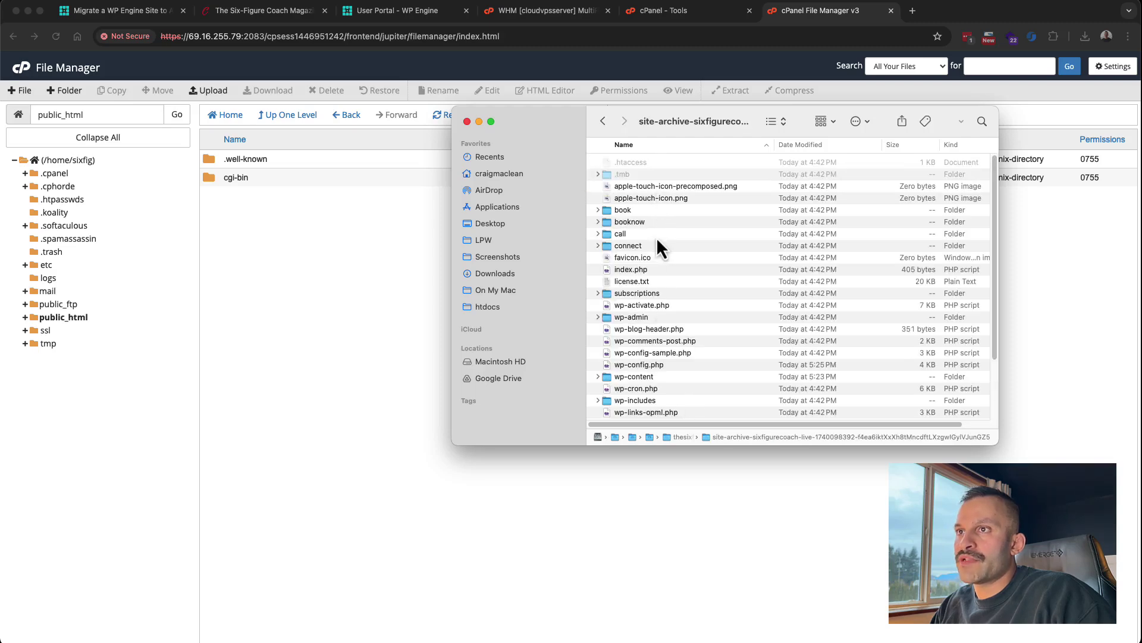
key(super+a)
right_click(645, 277)
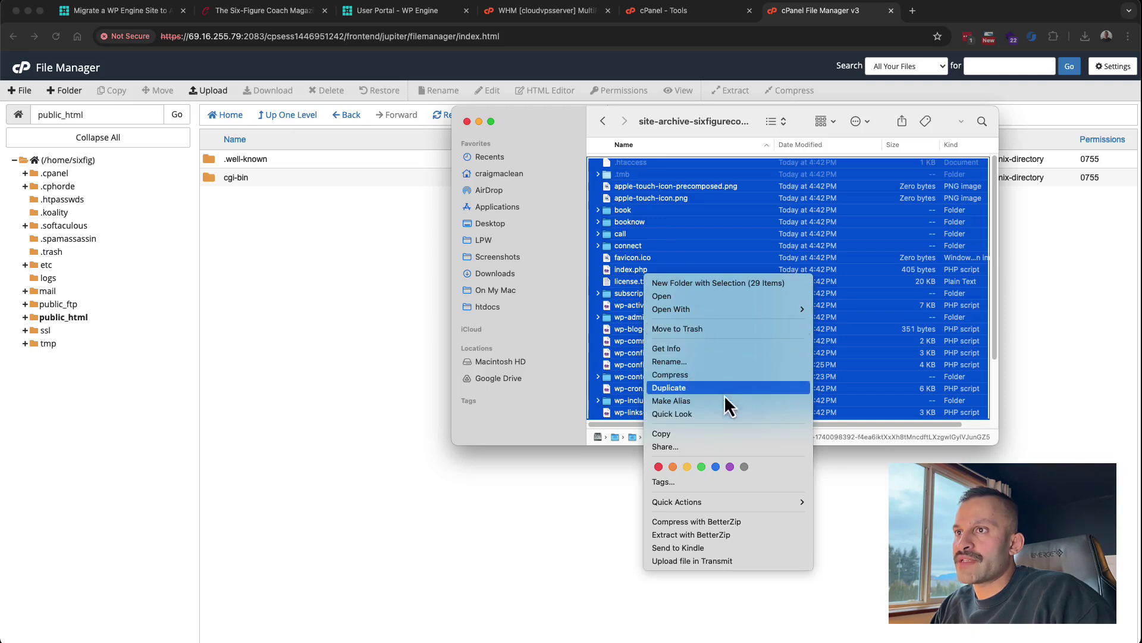
click(727, 378)
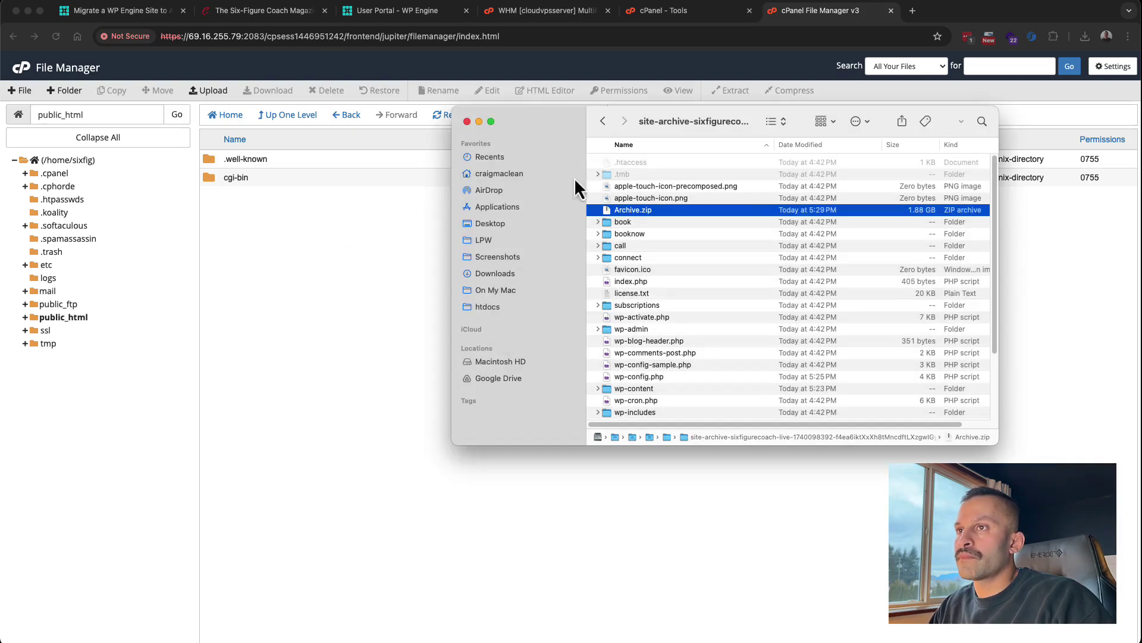
Upload Archive.zip and mysql.sql from Finder into public_html and return to the listing.
click(333, 284)
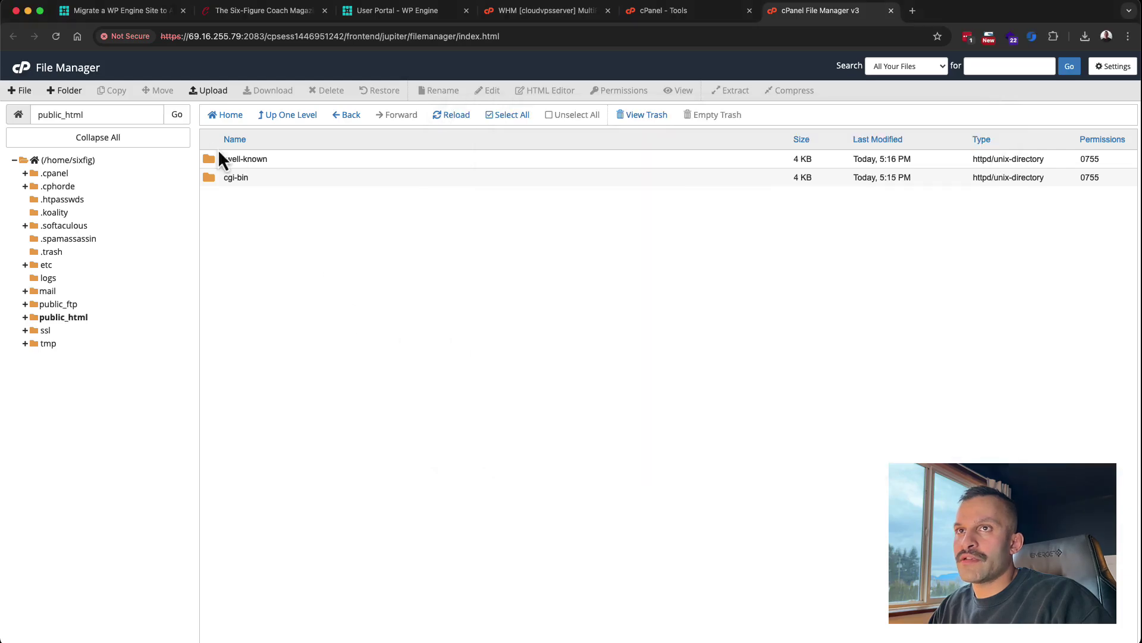
click(207, 92)
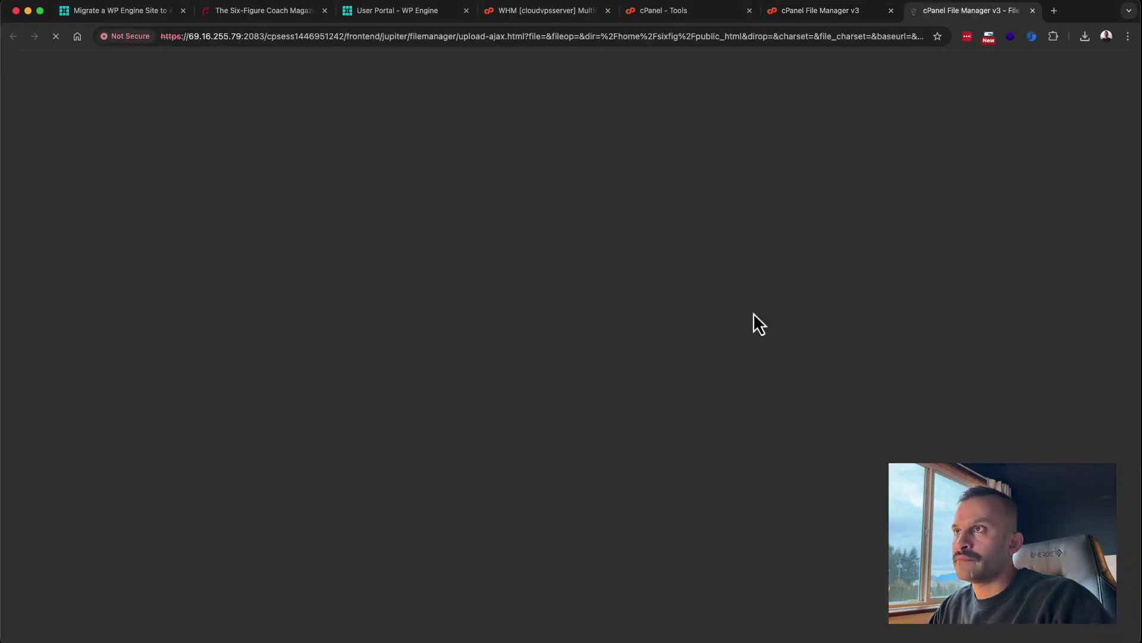
key(super+Tab)
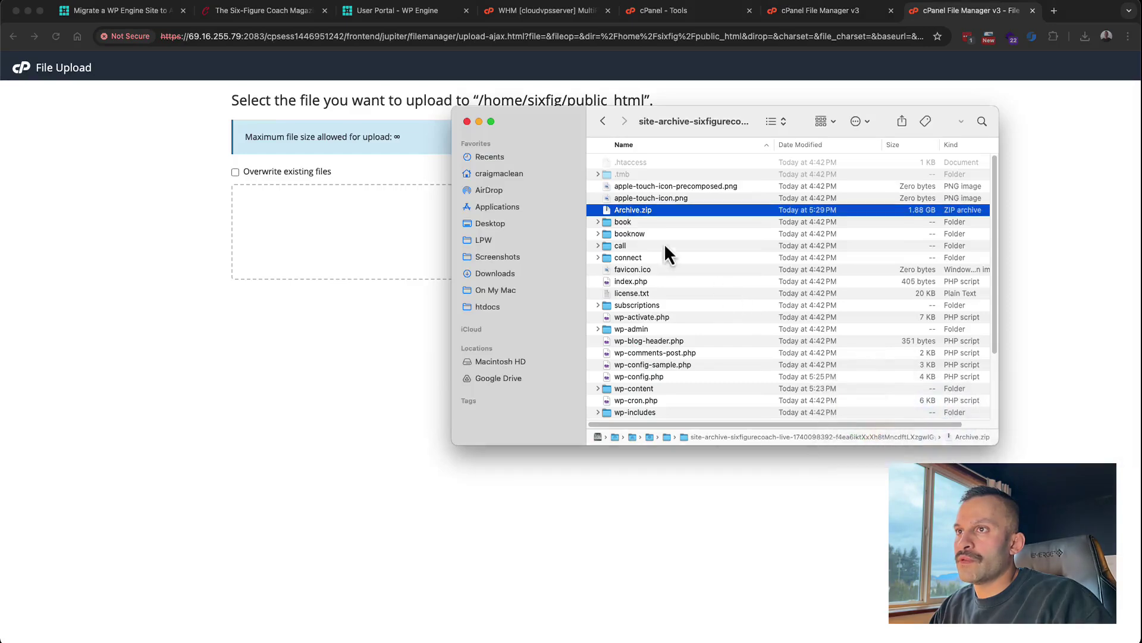
drag(649, 215, 353, 208)
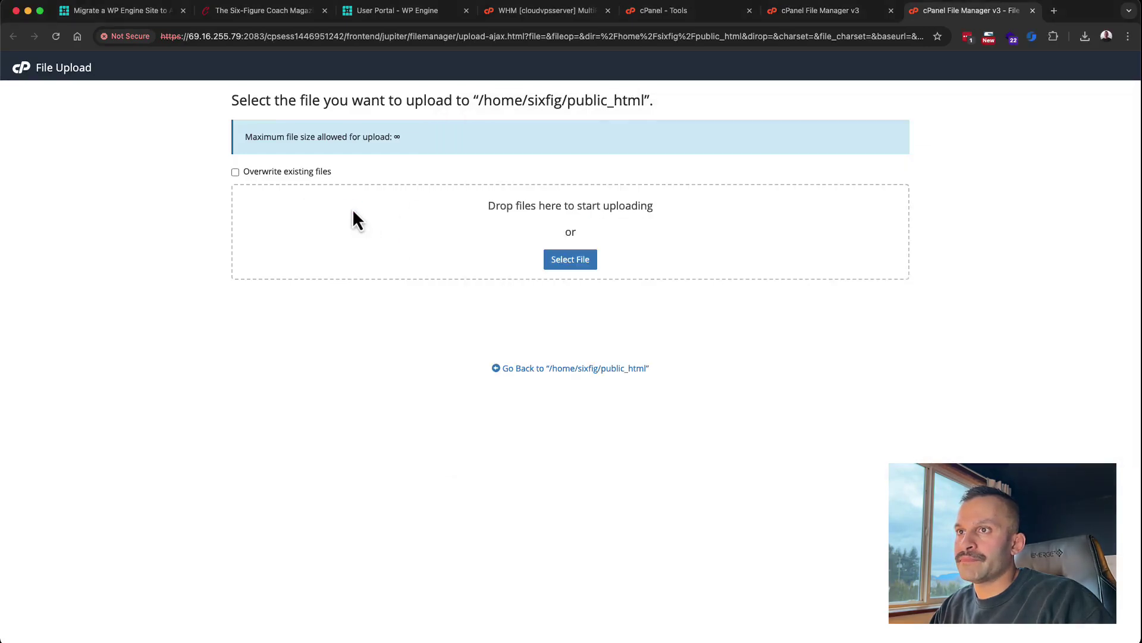
key(super+Tab)
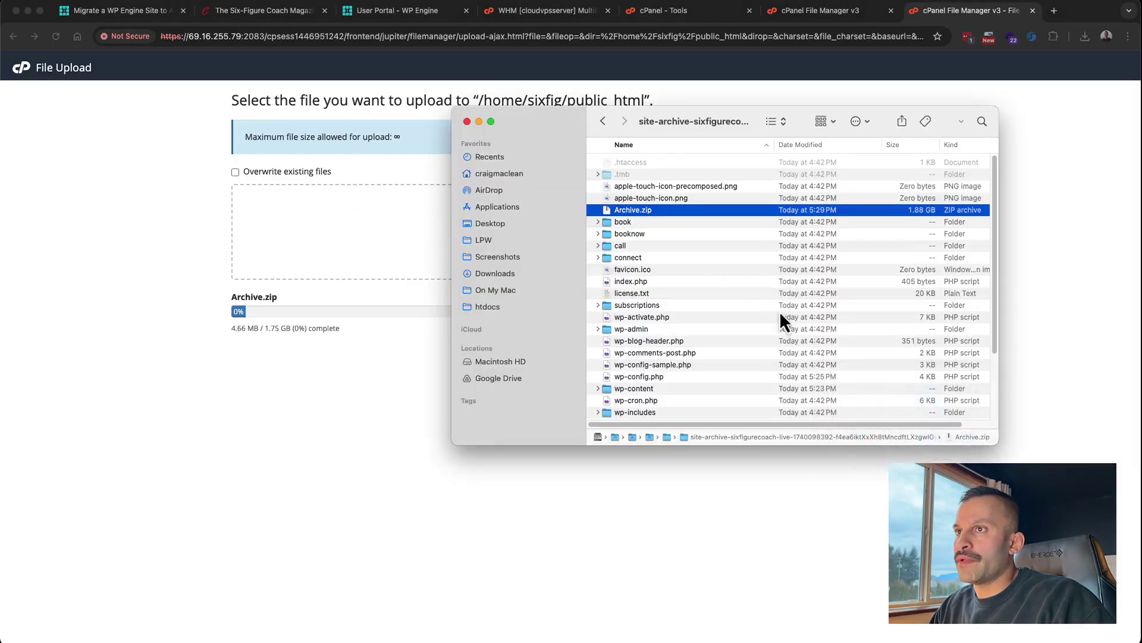
click(601, 123)
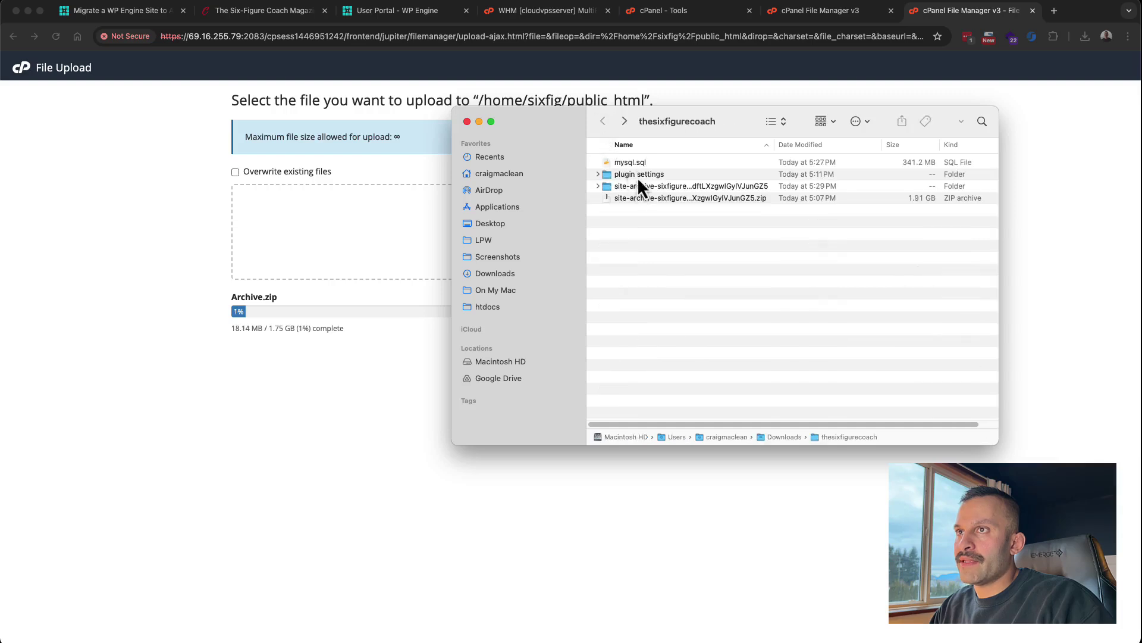
click(636, 164)
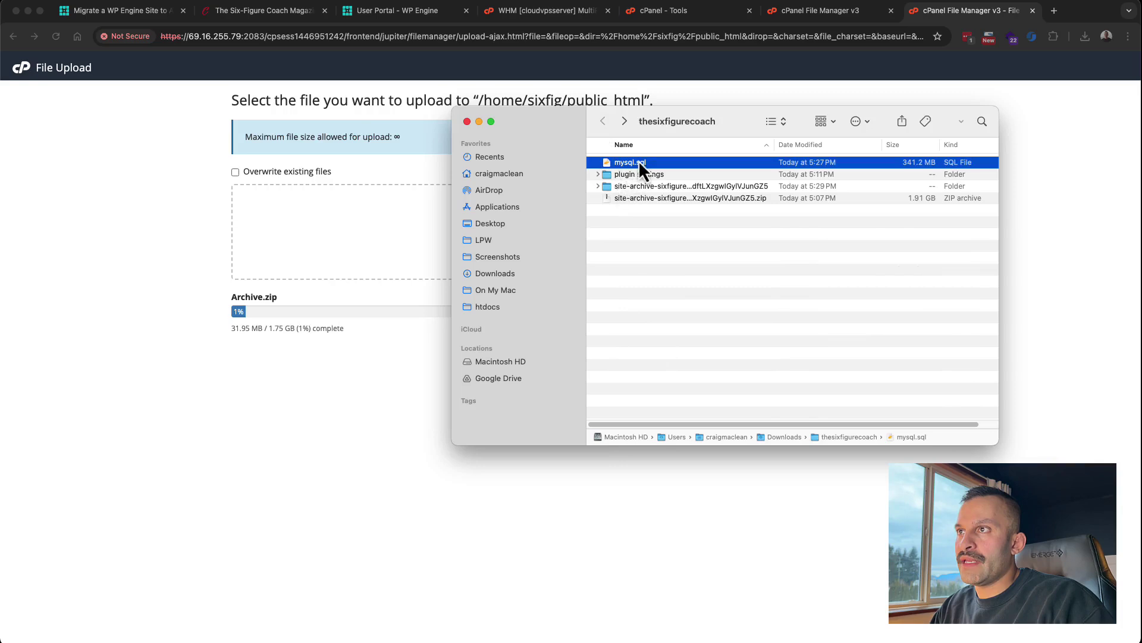
drag(619, 169, 385, 225)
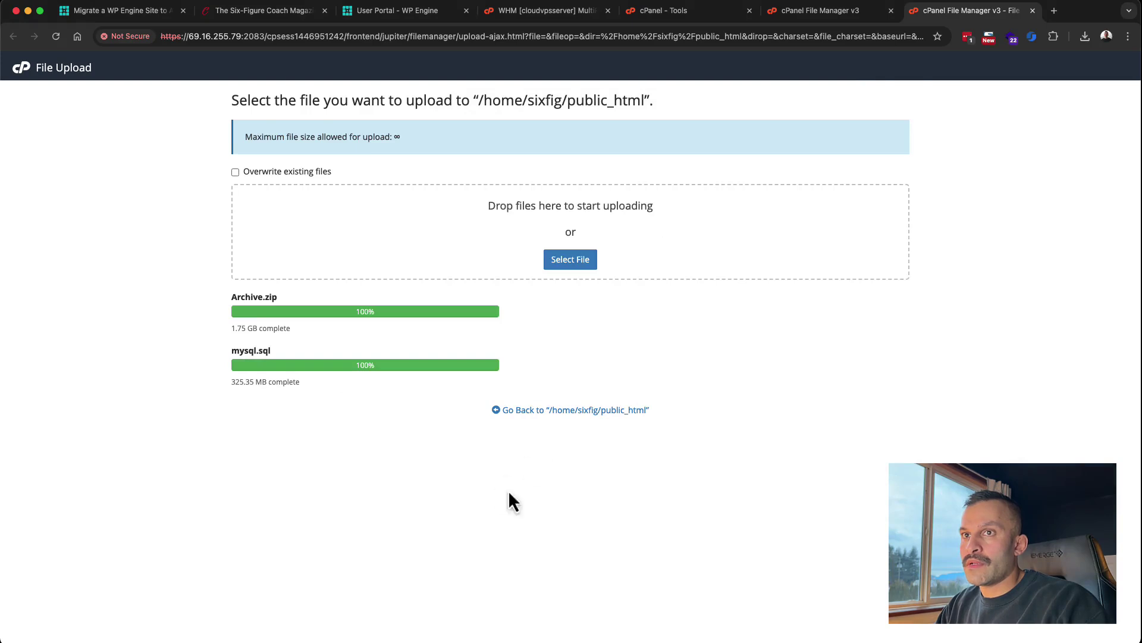
click(540, 415)
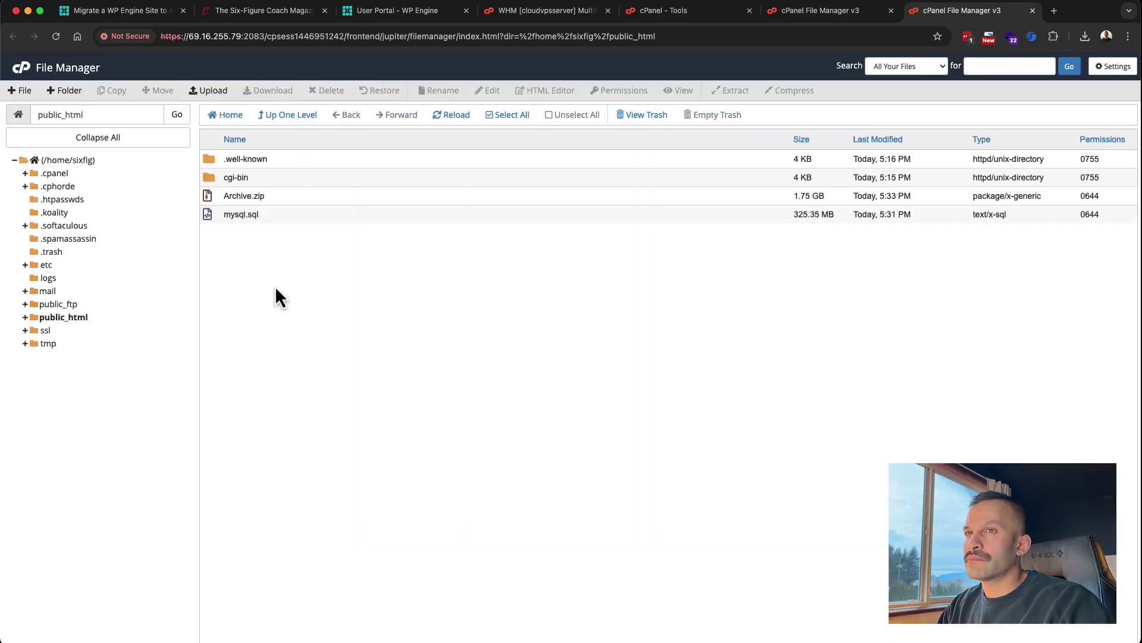
Extract Archive.zip into /public_html and close the duplicate File Manager tab.
click(291, 198)
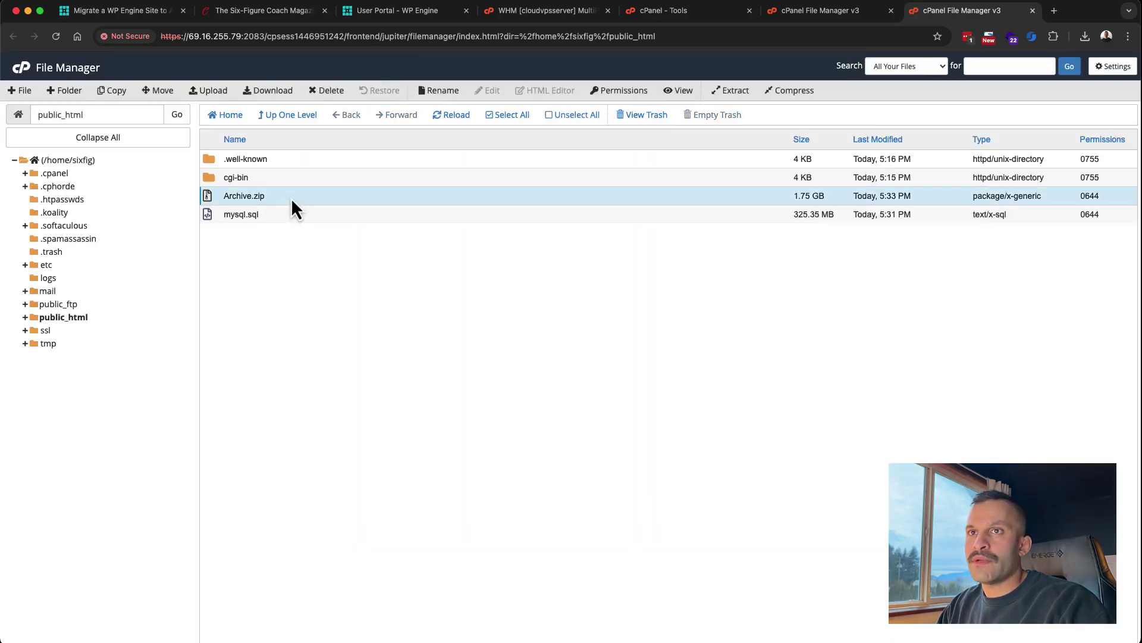
click(736, 92)
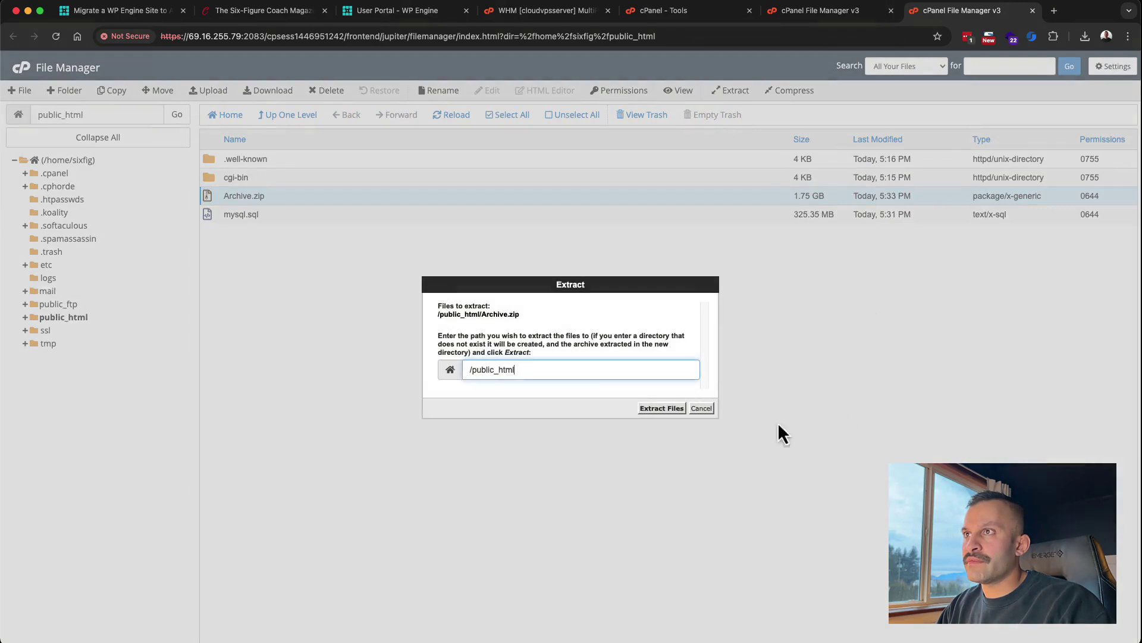
click(682, 410)
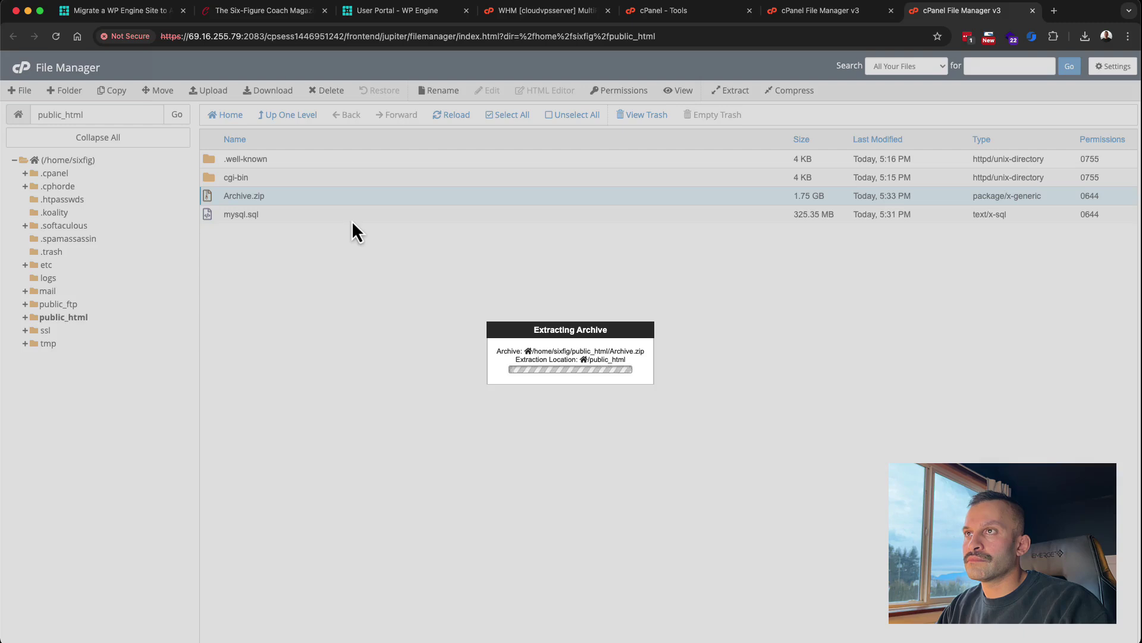
click(866, 17)
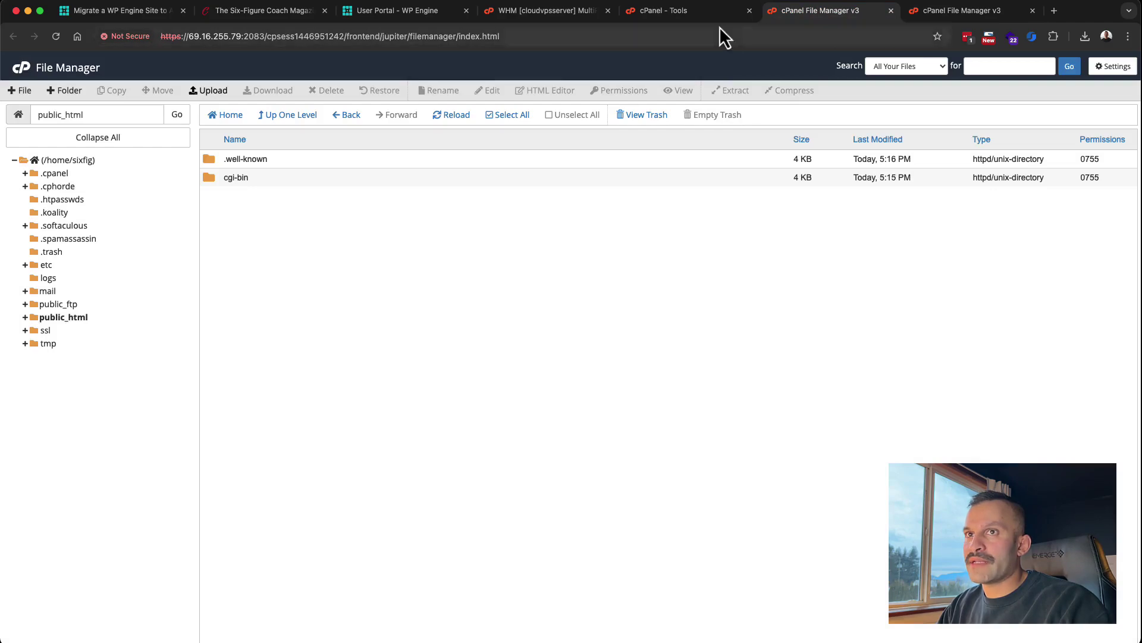
click(890, 11)
Check the sixfig_wpsite import page's 50MiB upload limit in phpMyAdmin, then close phpMyAdmin.
click(732, 16)
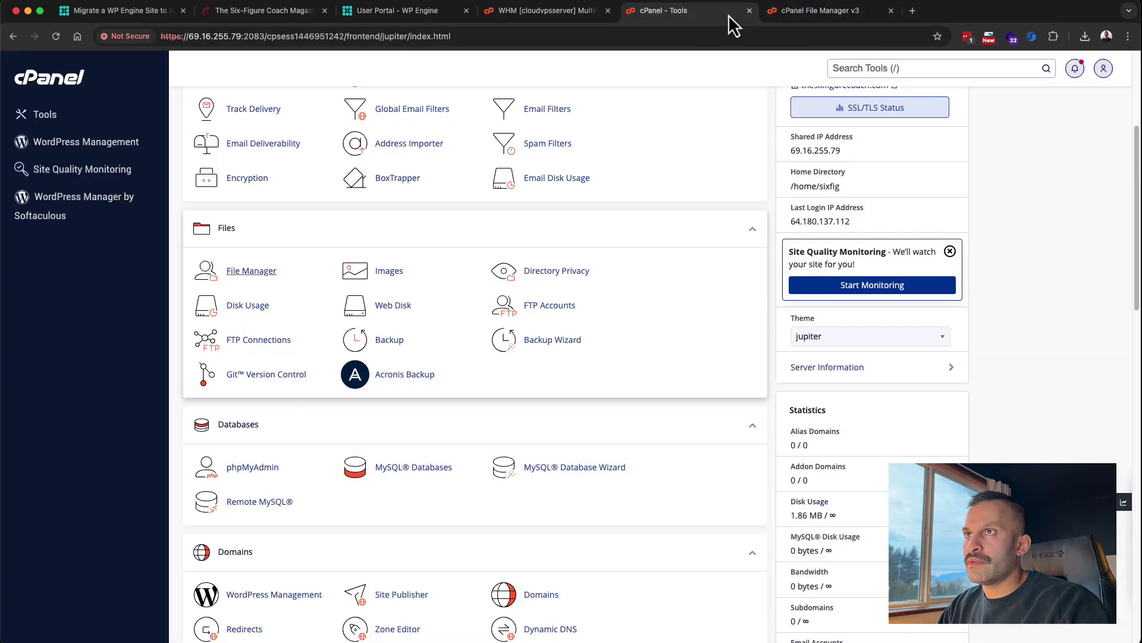
click(257, 470)
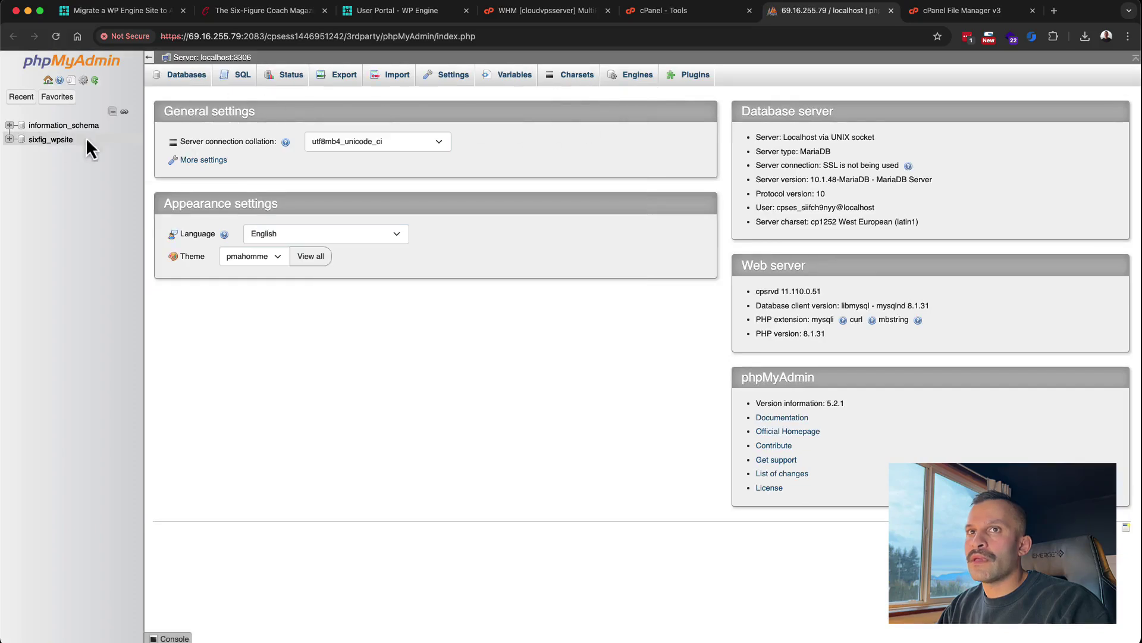
click(41, 141)
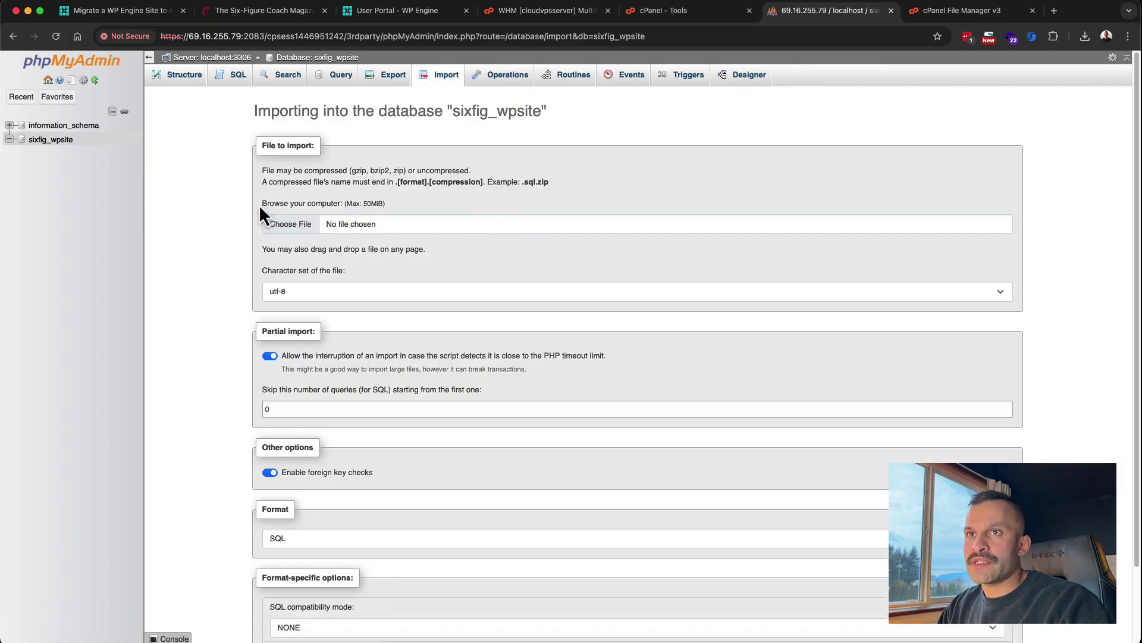
drag(349, 210, 397, 210)
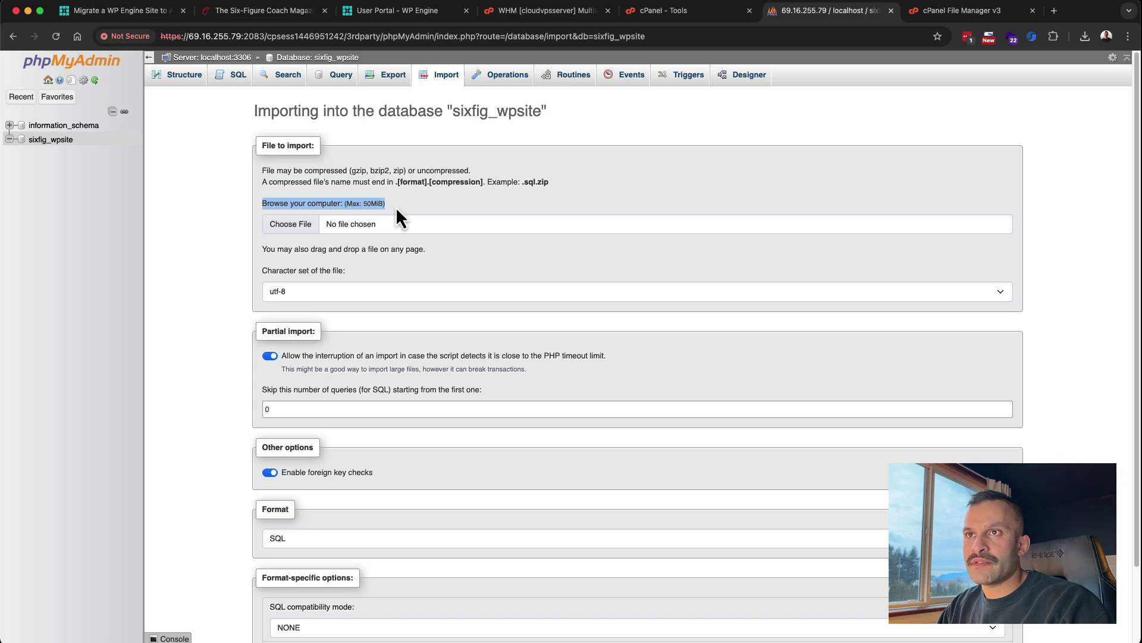
drag(526, 182, 587, 194)
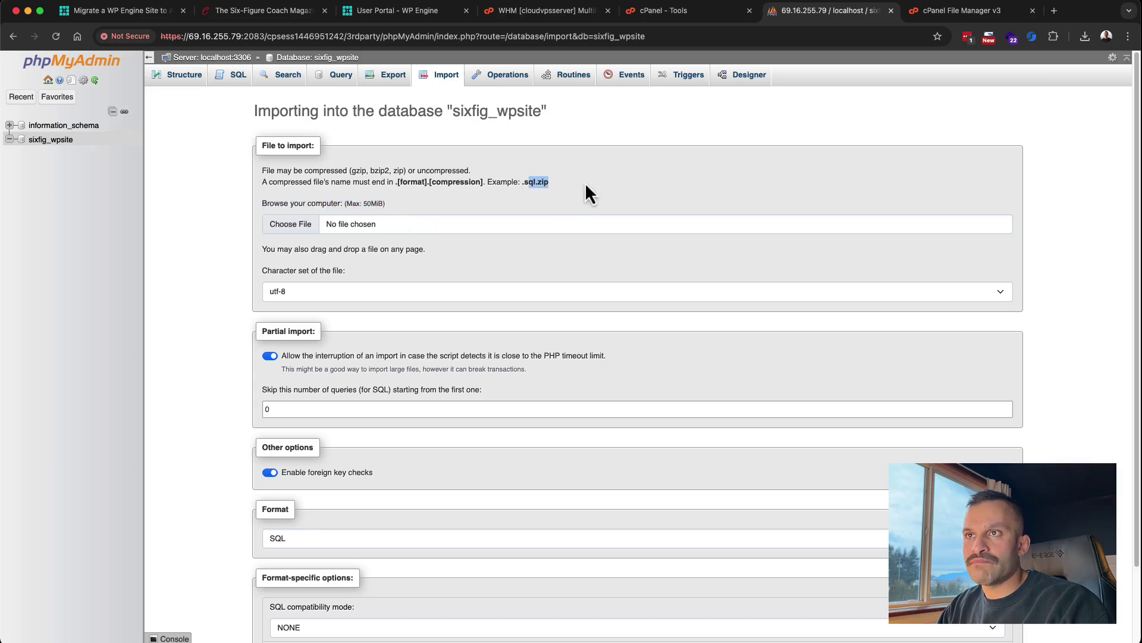
click(584, 186)
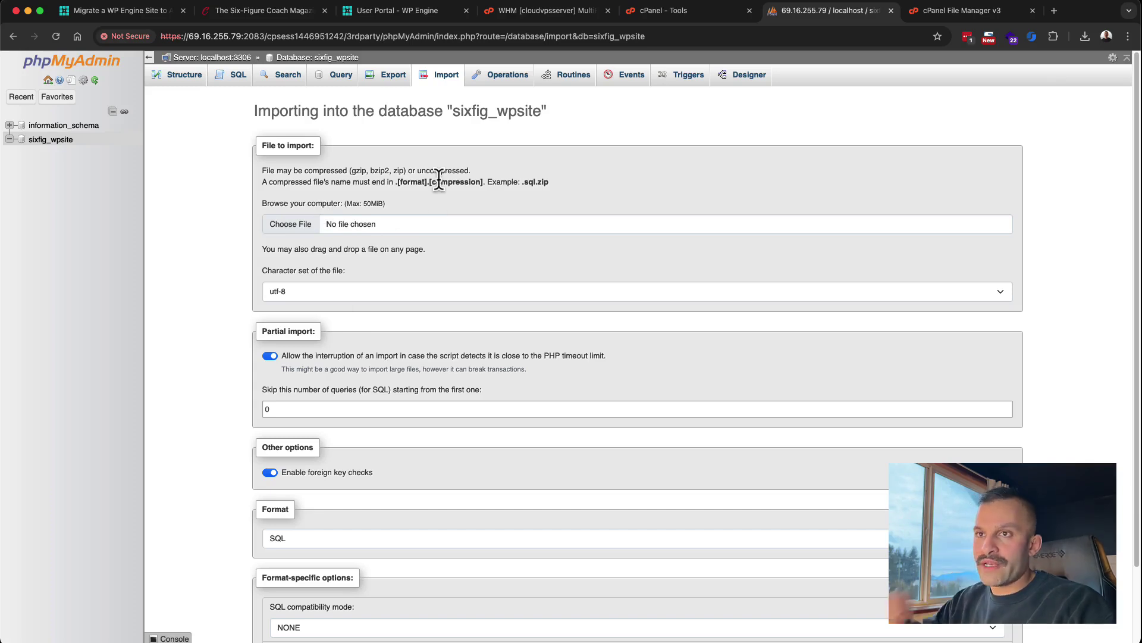
click(891, 11)
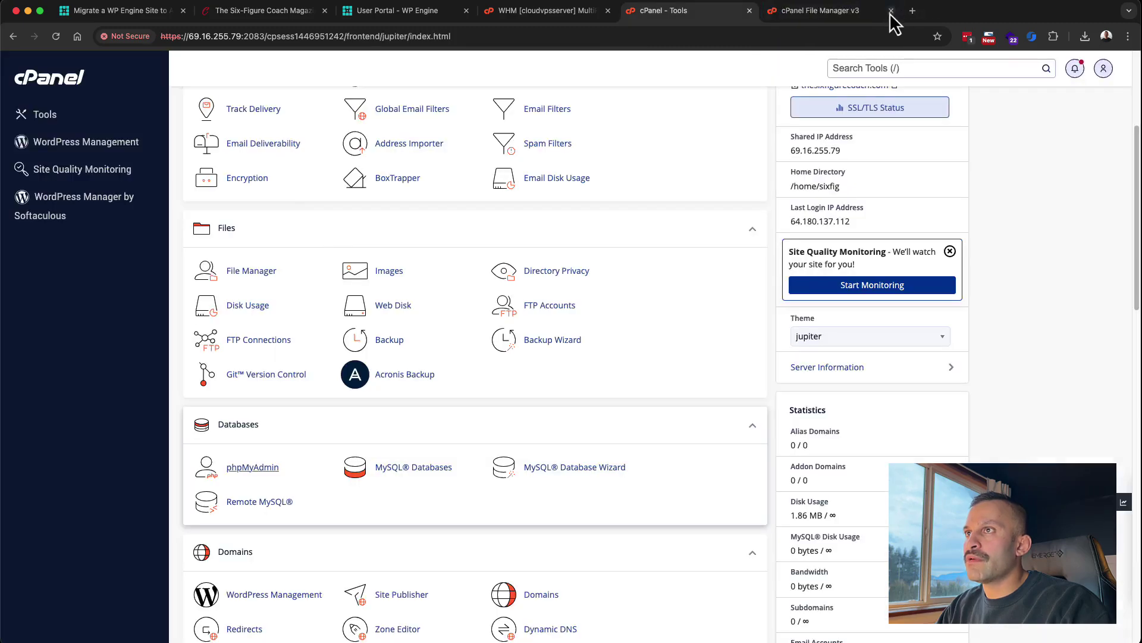
Permanently delete the __MACOSX folder and Archive.zip from public_html, skipping the trash.
click(790, 18)
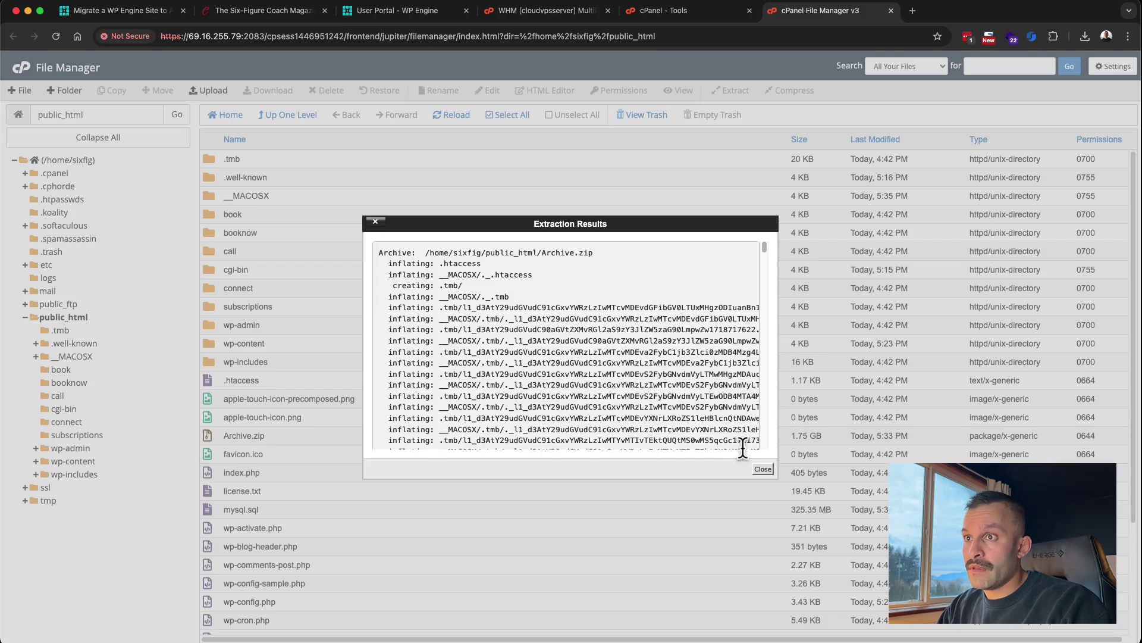
click(766, 470)
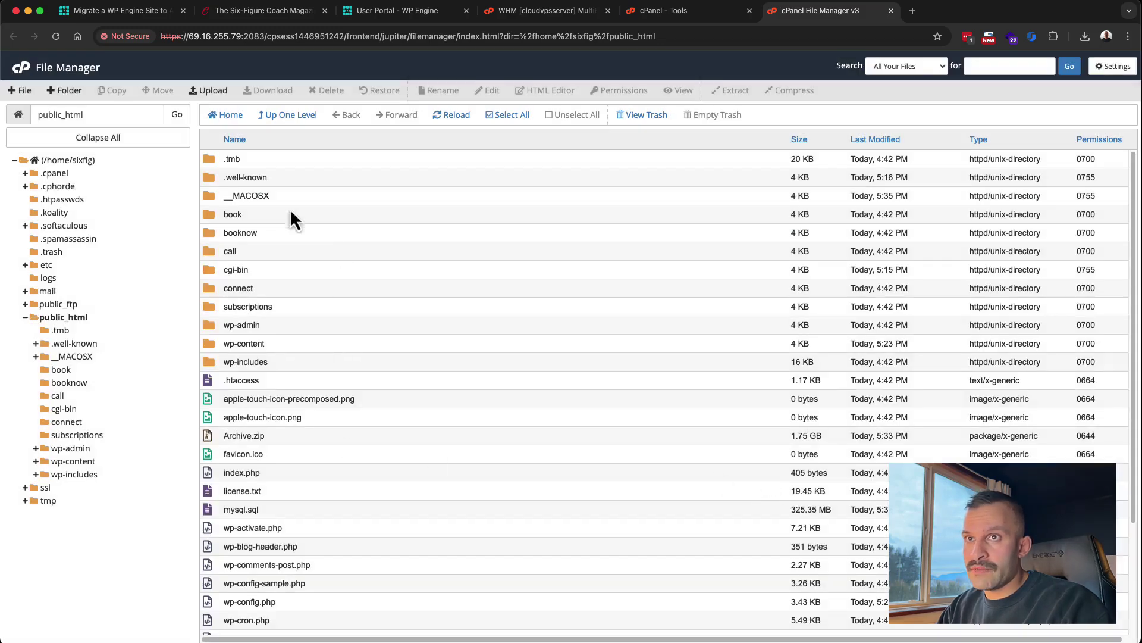
click(284, 199)
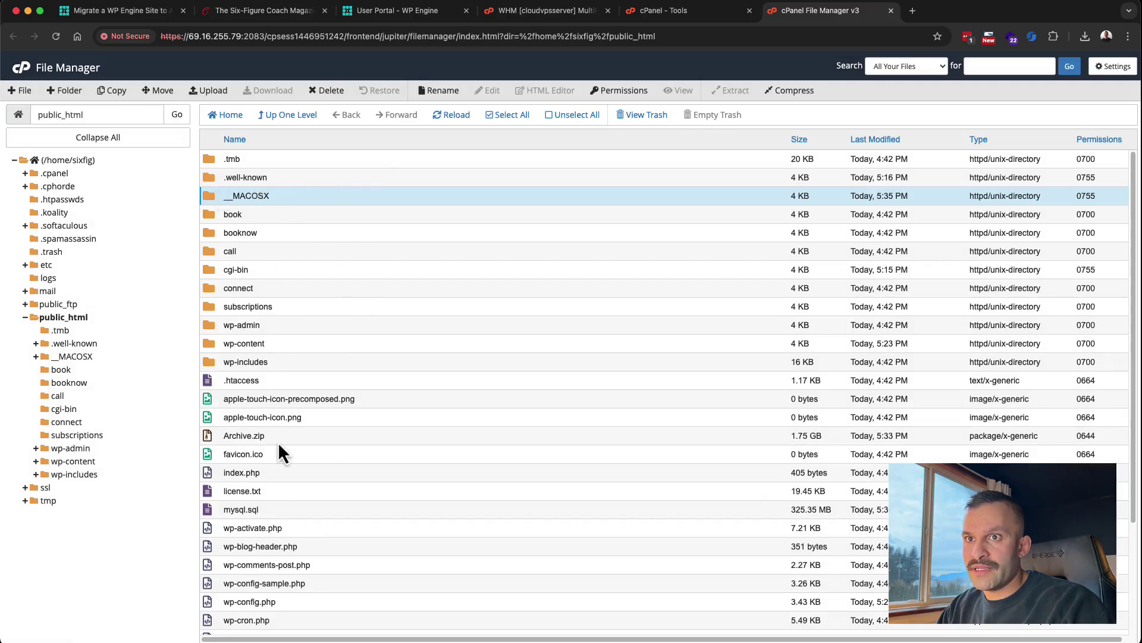
super+click(298, 439)
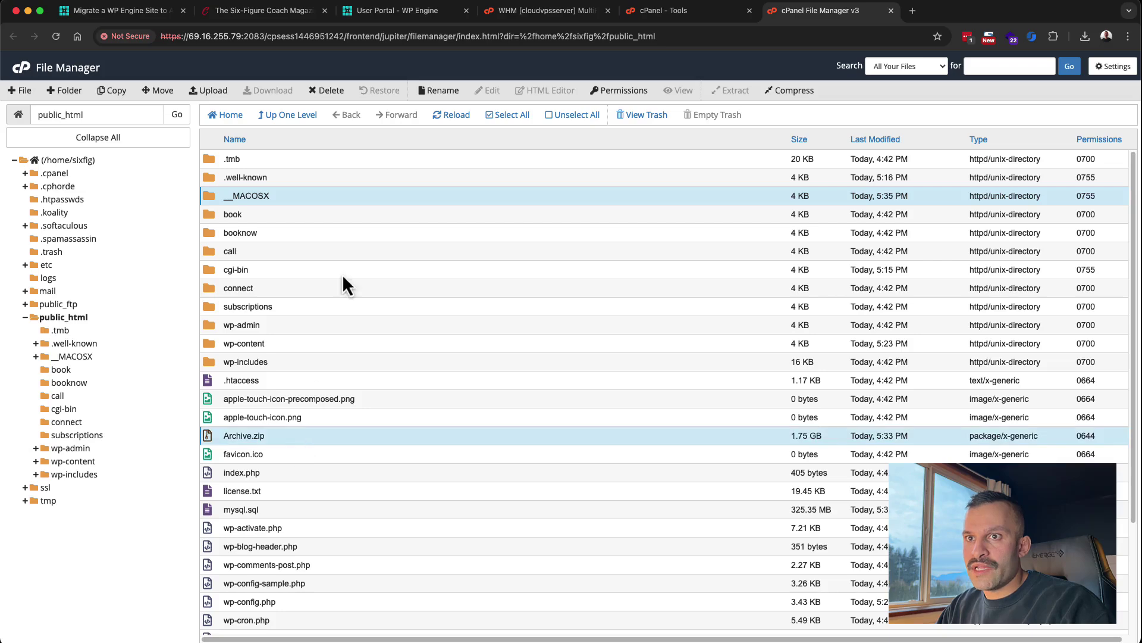
click(331, 92)
triple_click(502, 358)
click(670, 389)
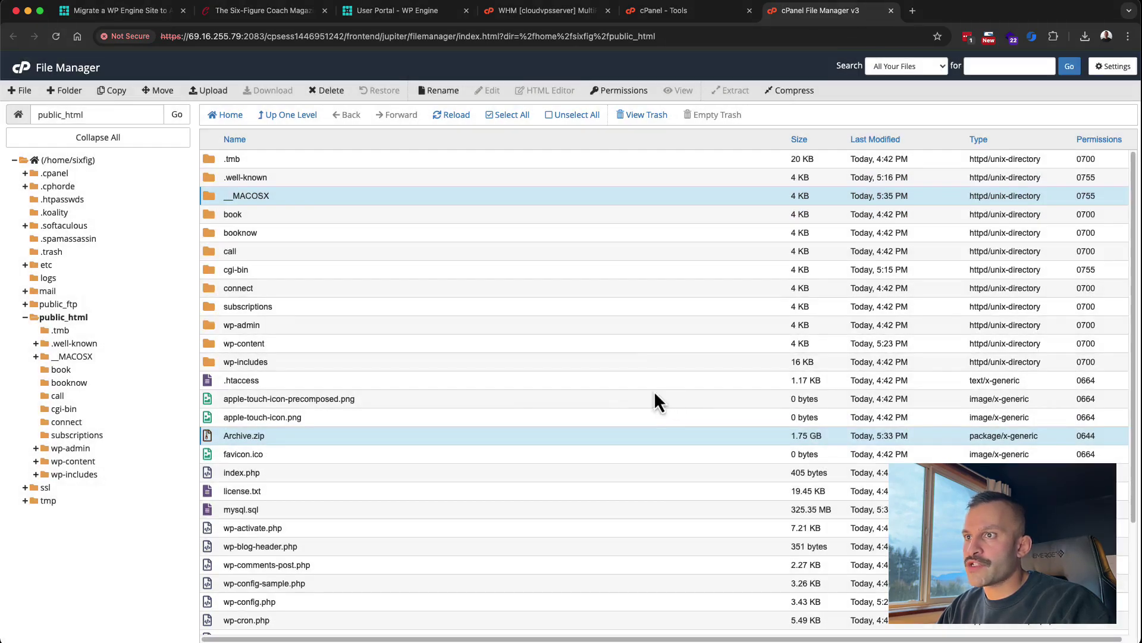
Change the WHM tool search from 'php' to 'terminal'.
click(566, 14)
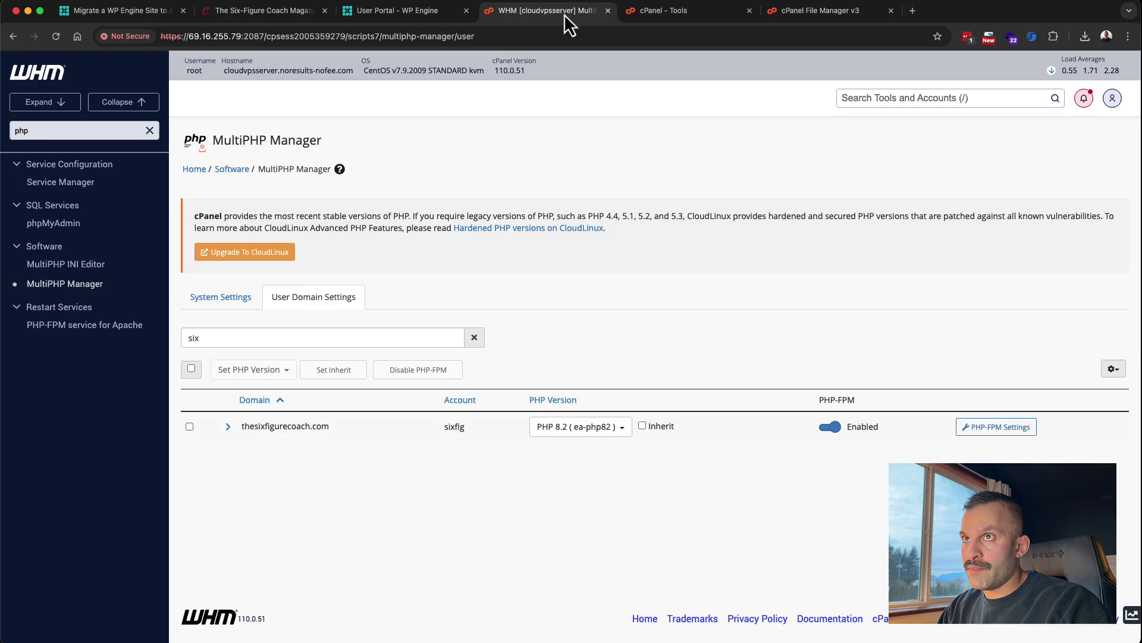
drag(50, 129, 8, 129)
text(terminal)
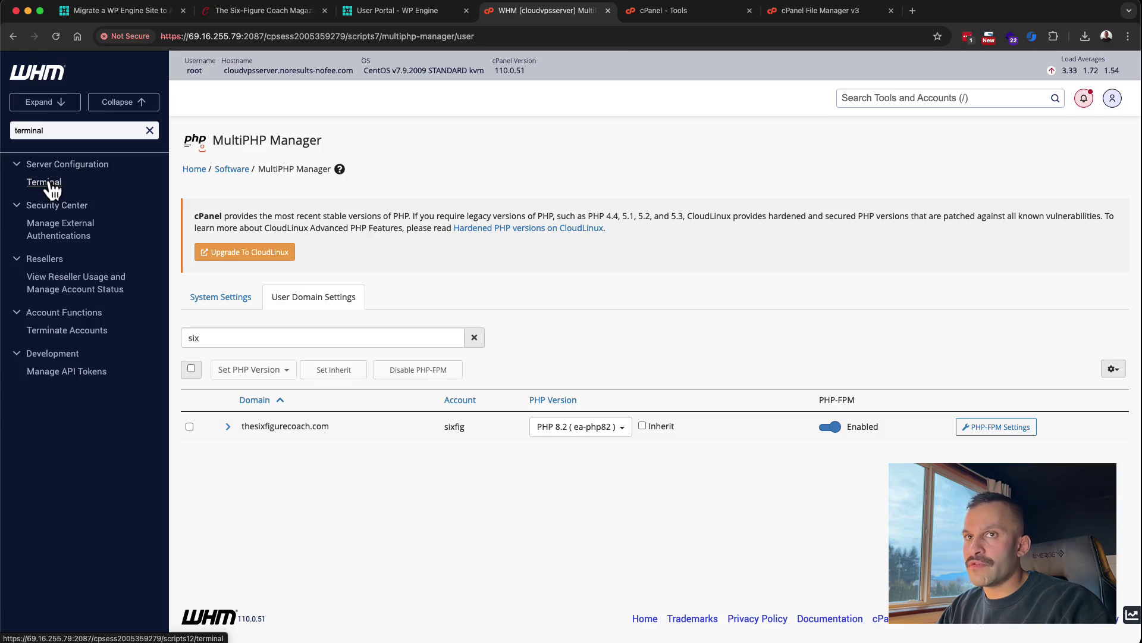
Check the sixfig_wpsite database's Import page in phpMyAdmin without importing, then close phpMyAdmin.
click(689, 13)
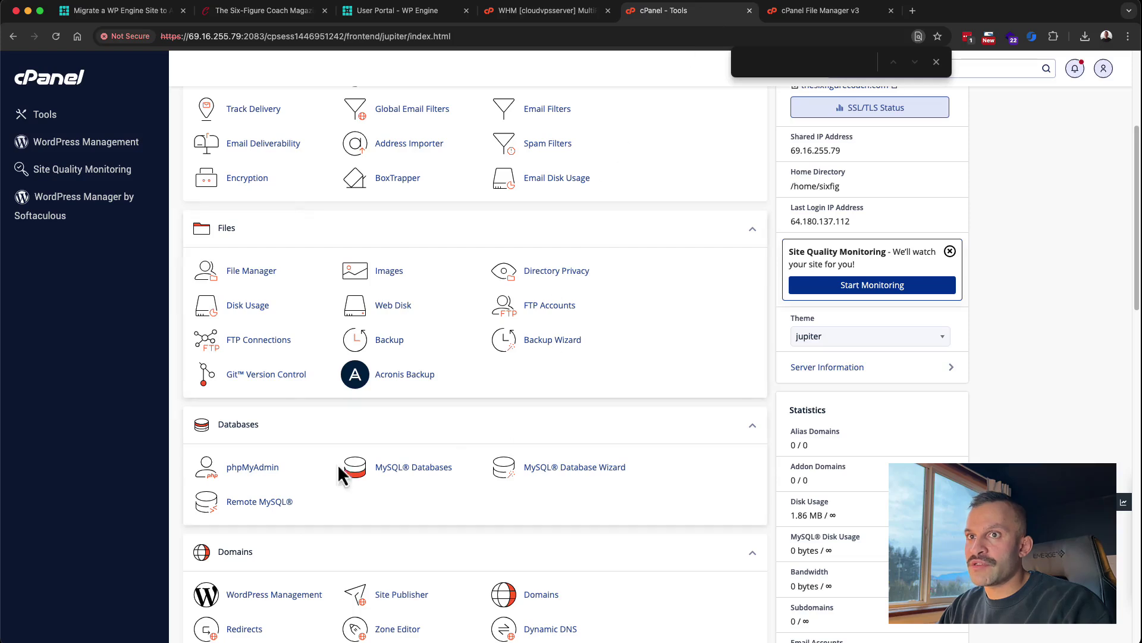
click(238, 469)
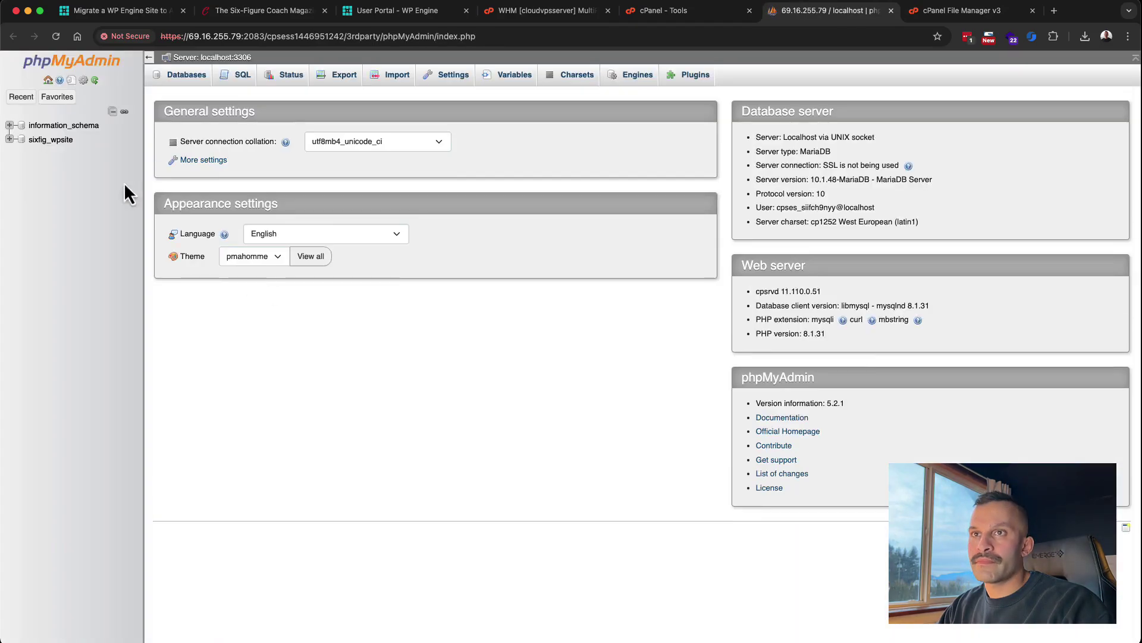
click(48, 141)
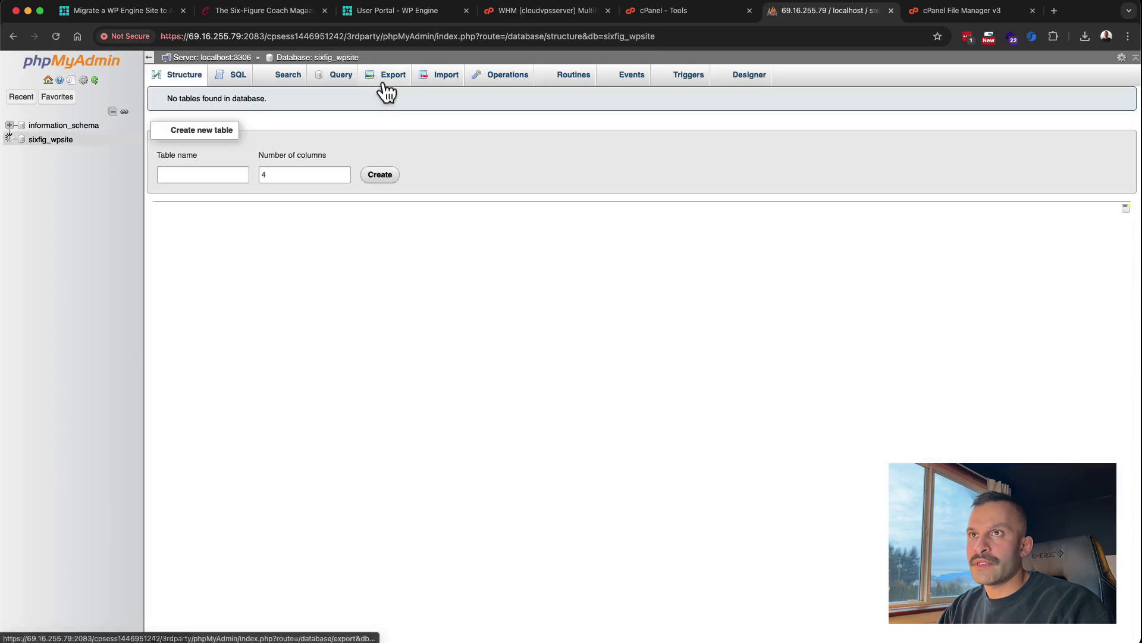
click(440, 77)
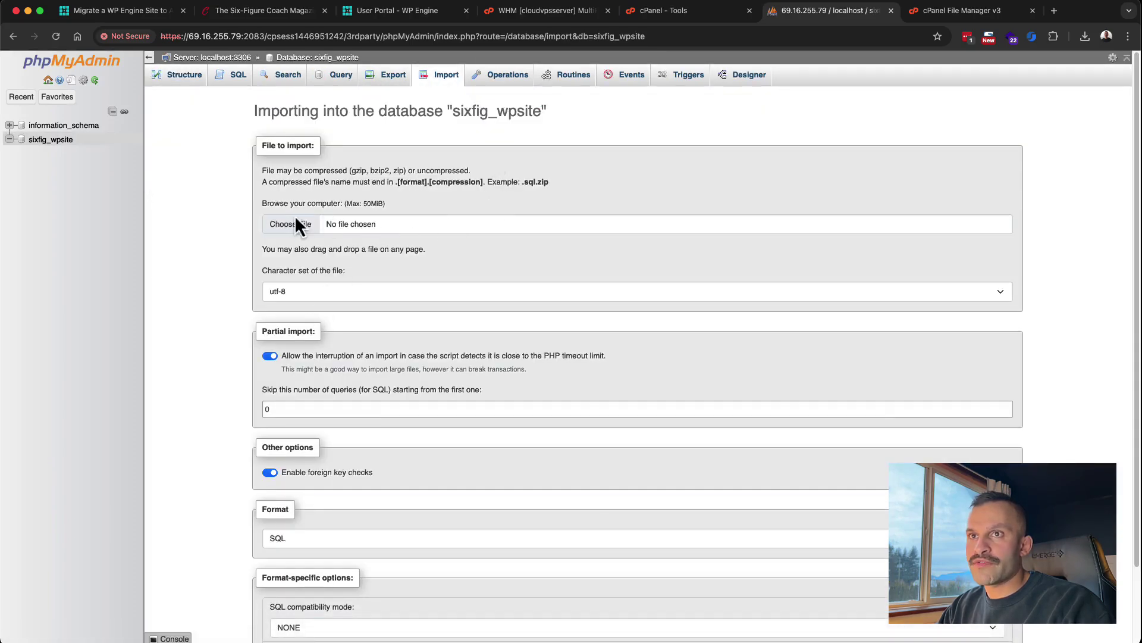
click(284, 224)
click(727, 447)
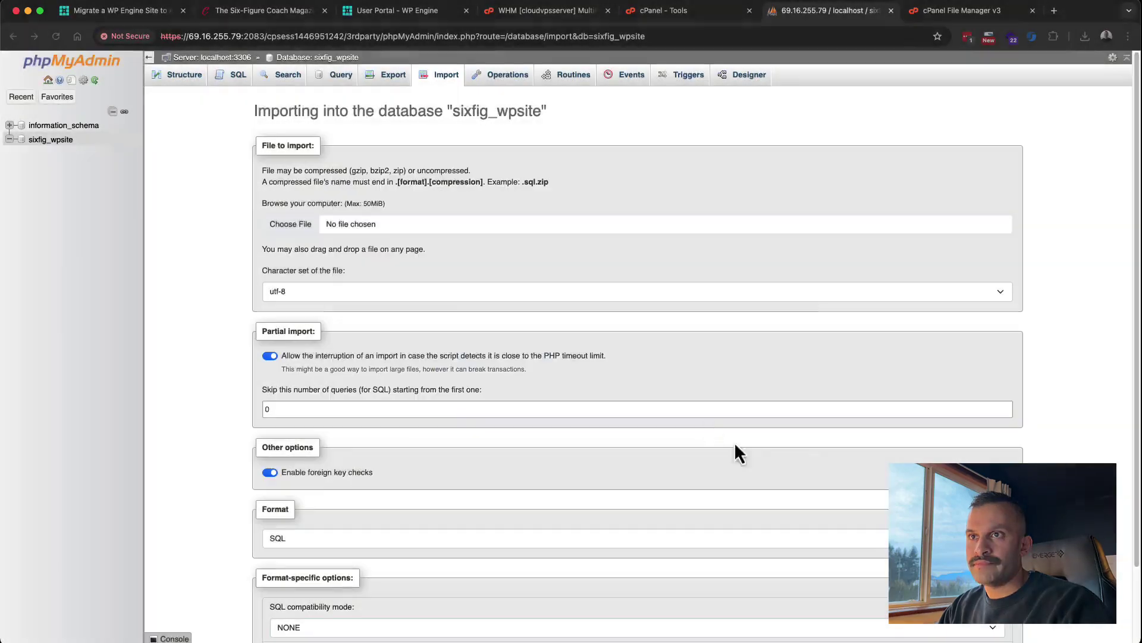
click(890, 11)
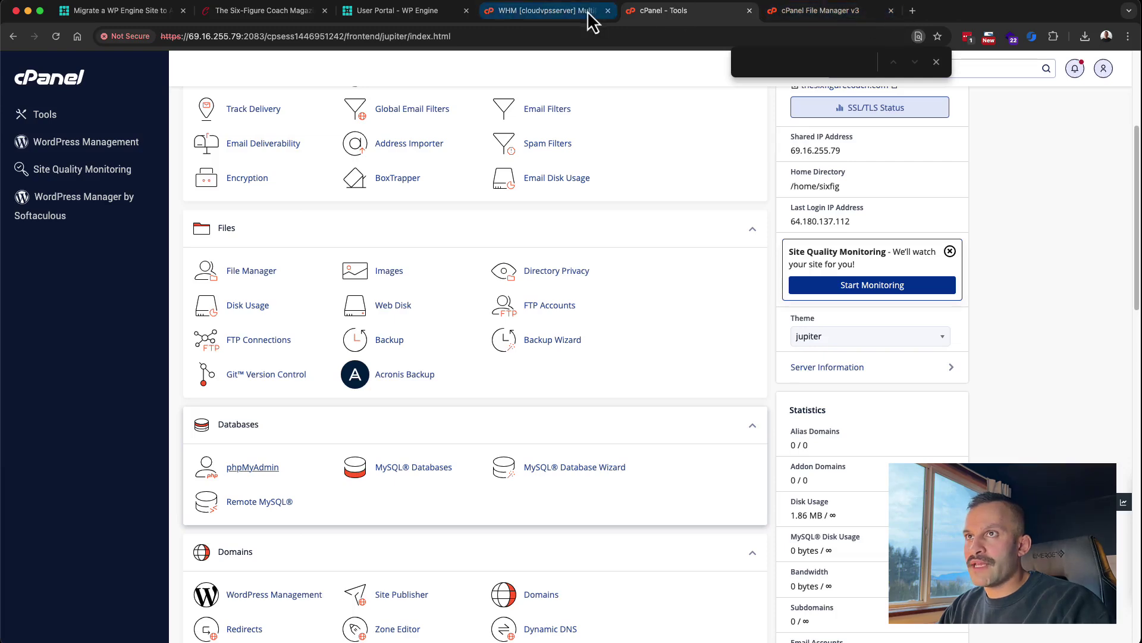
click(592, 18)
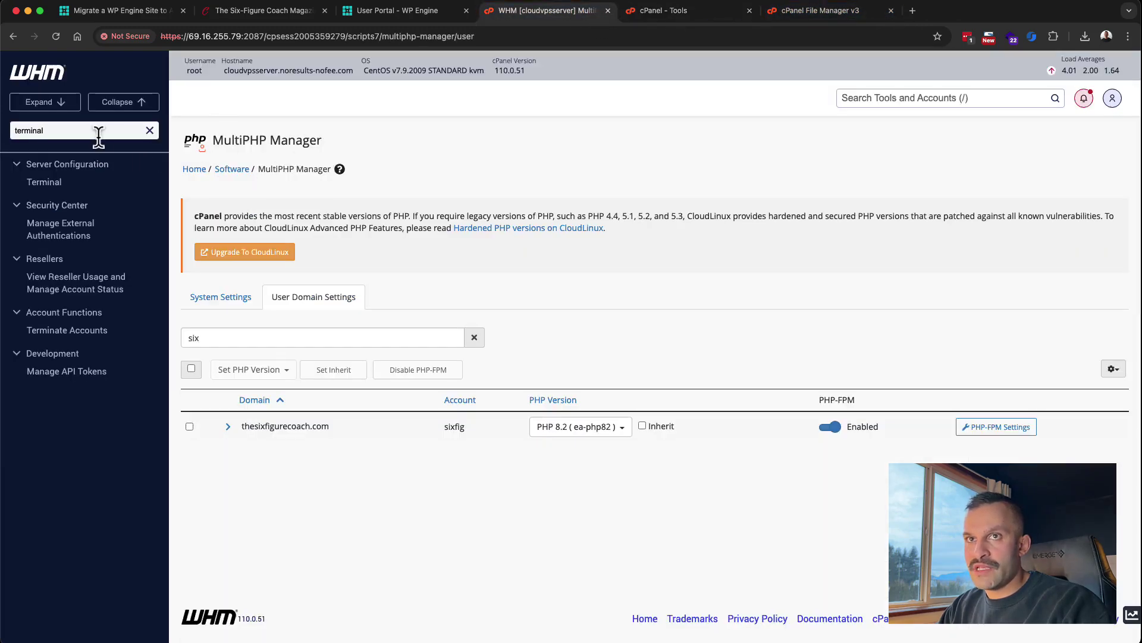
In the WHM Terminal, move into /home/sixfig/public_html.
click(56, 186)
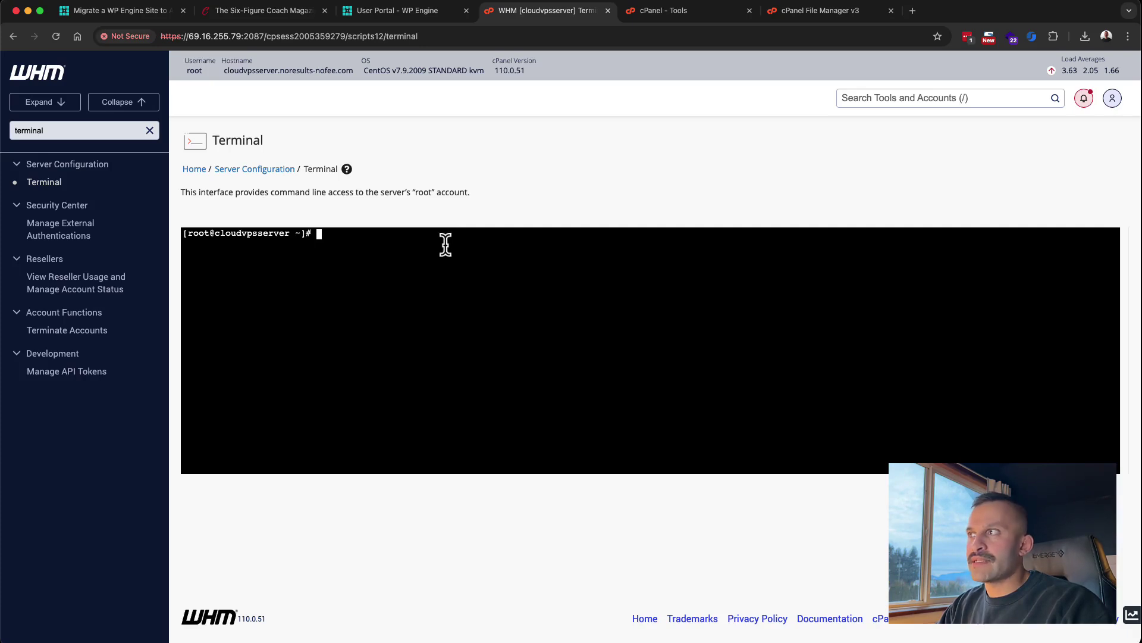
text(cd )
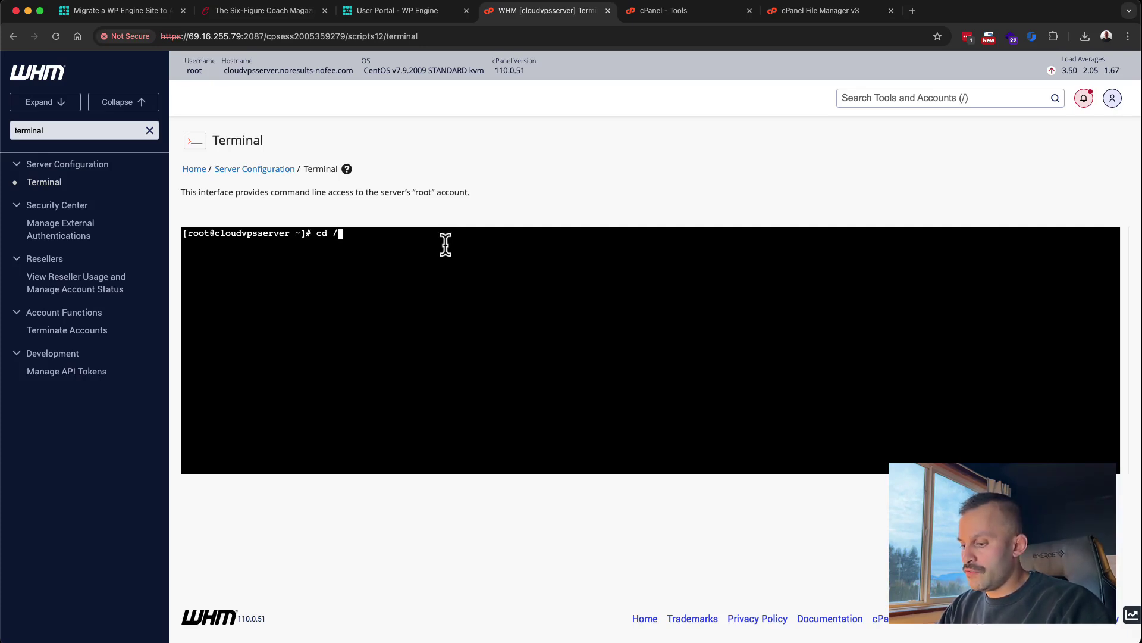
text(/home/sixfig)
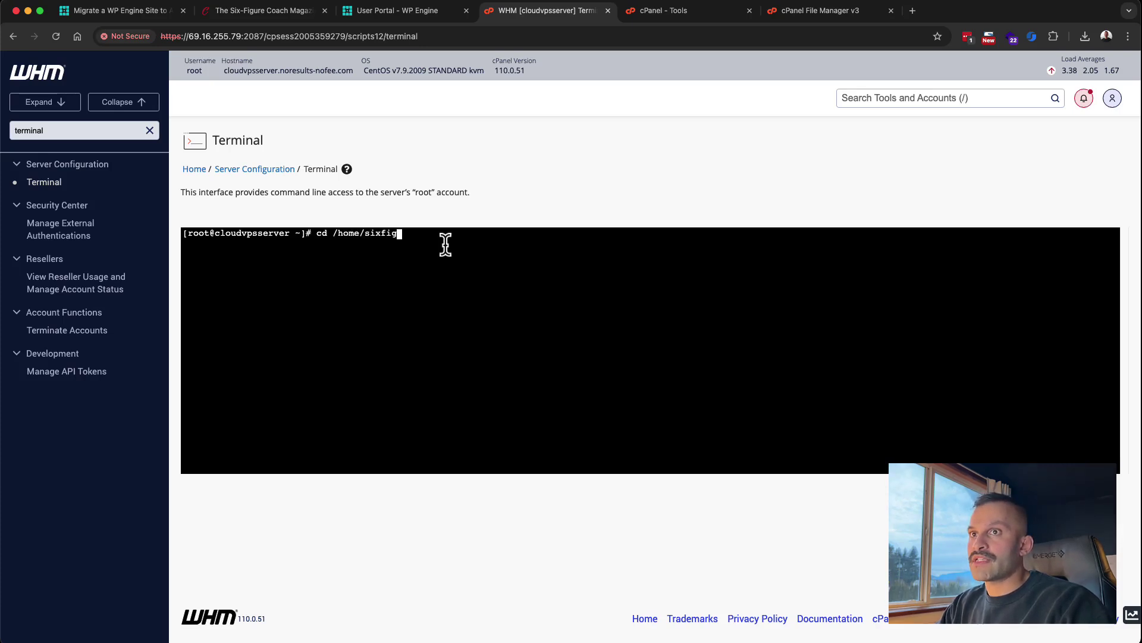
key(Return)
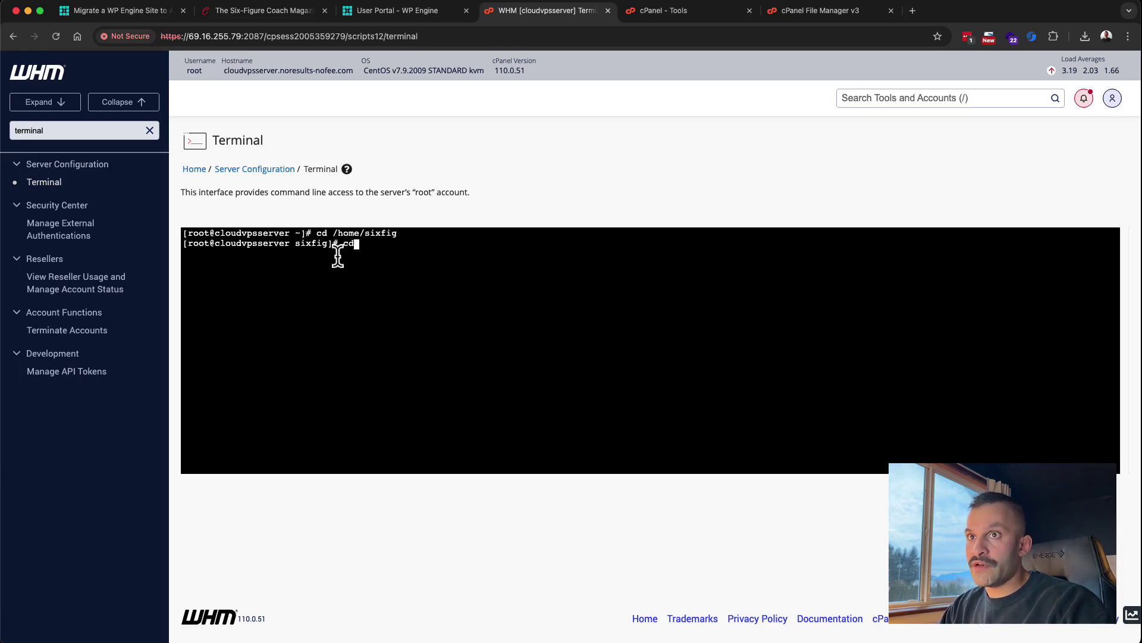
text(cd/public_html)
key(Return)
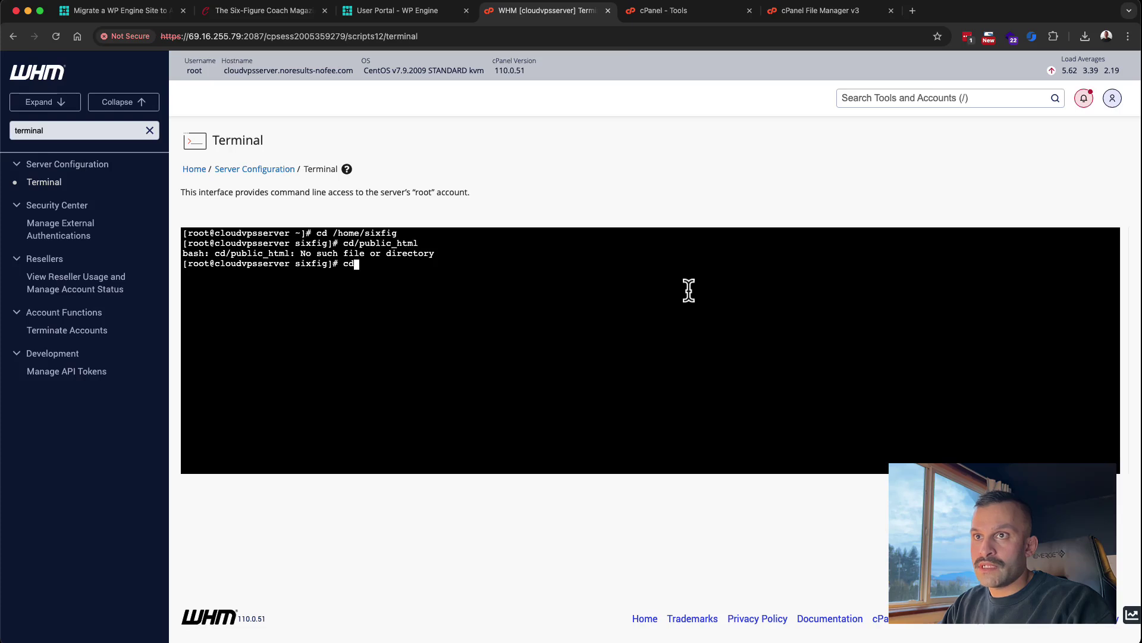
text(cd public_html)
key(Return)
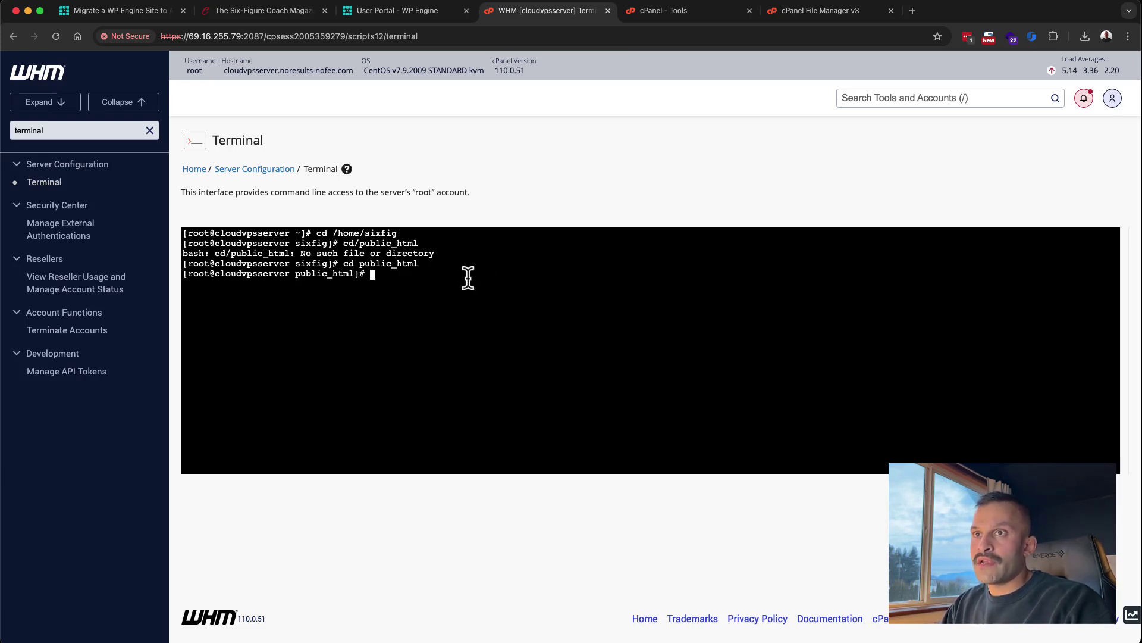
Run mysql -u sixfig_webmaster -p sixfig_wpsite < mysql.sql and enter the database password.
text(mysql -p -u sixfig_webmaster sixfig_wpsite < mysql.sql)
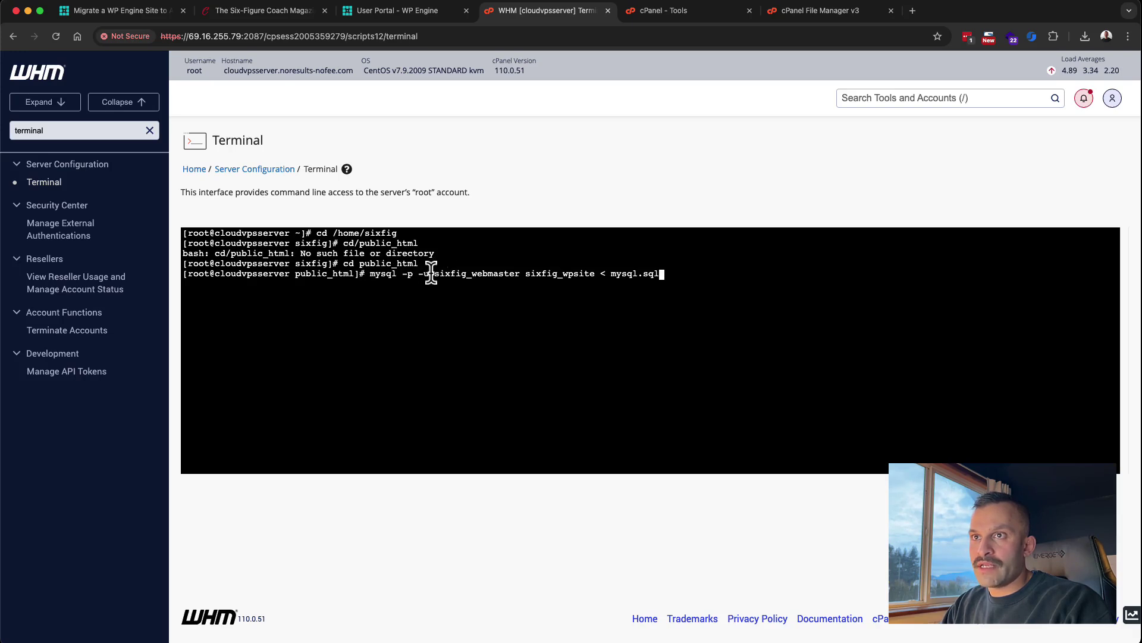
drag(434, 274, 519, 271)
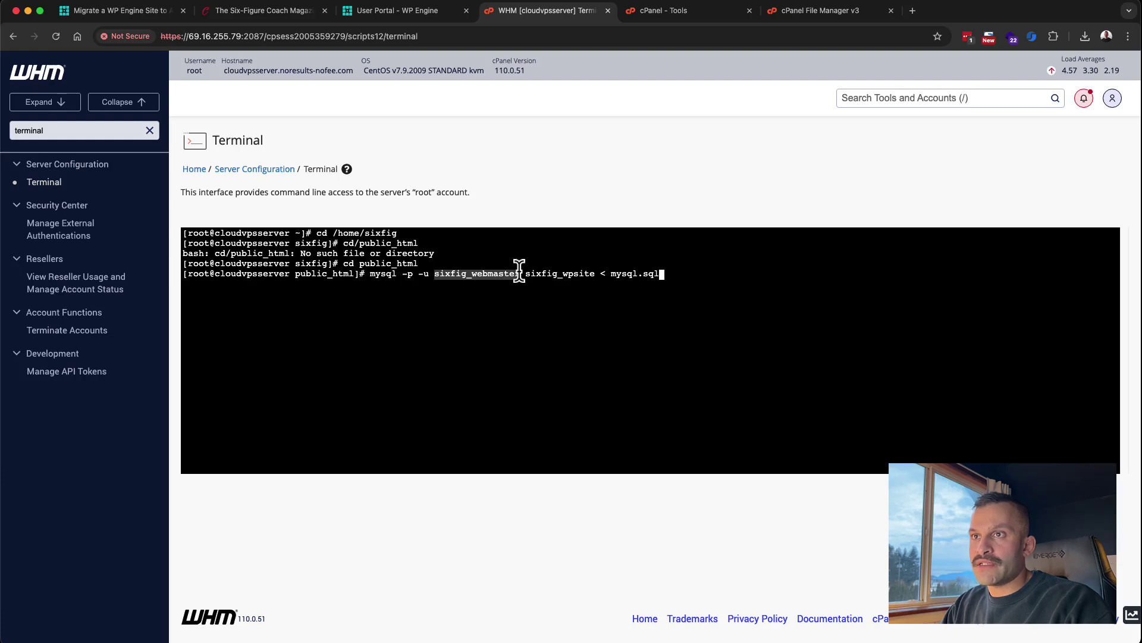
click(538, 273)
double_click(532, 274)
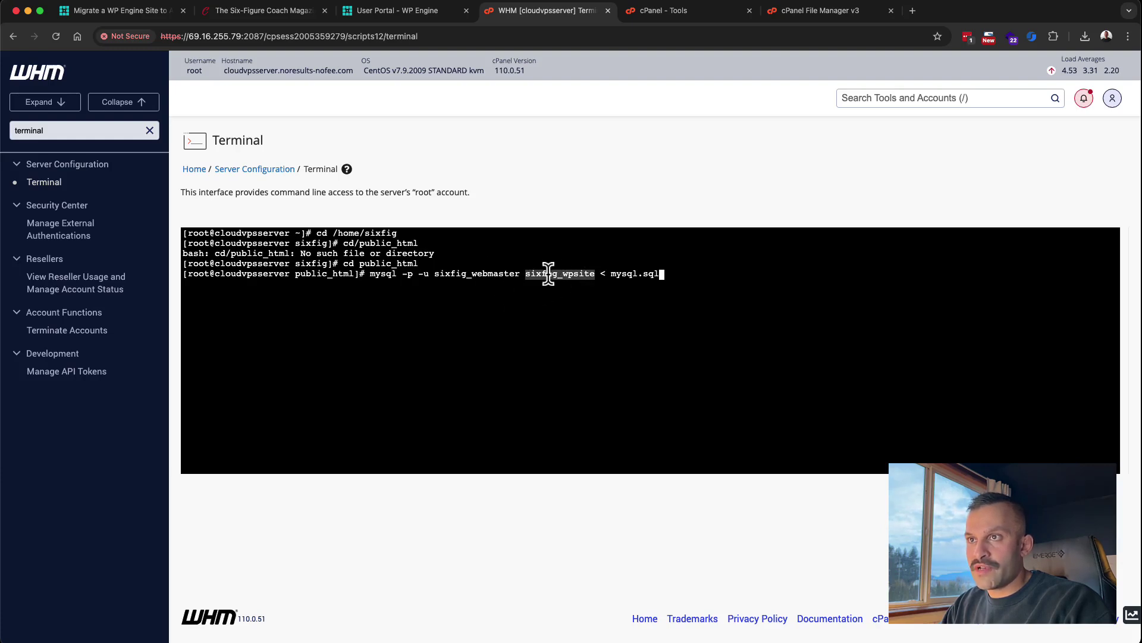
drag(611, 273, 662, 274)
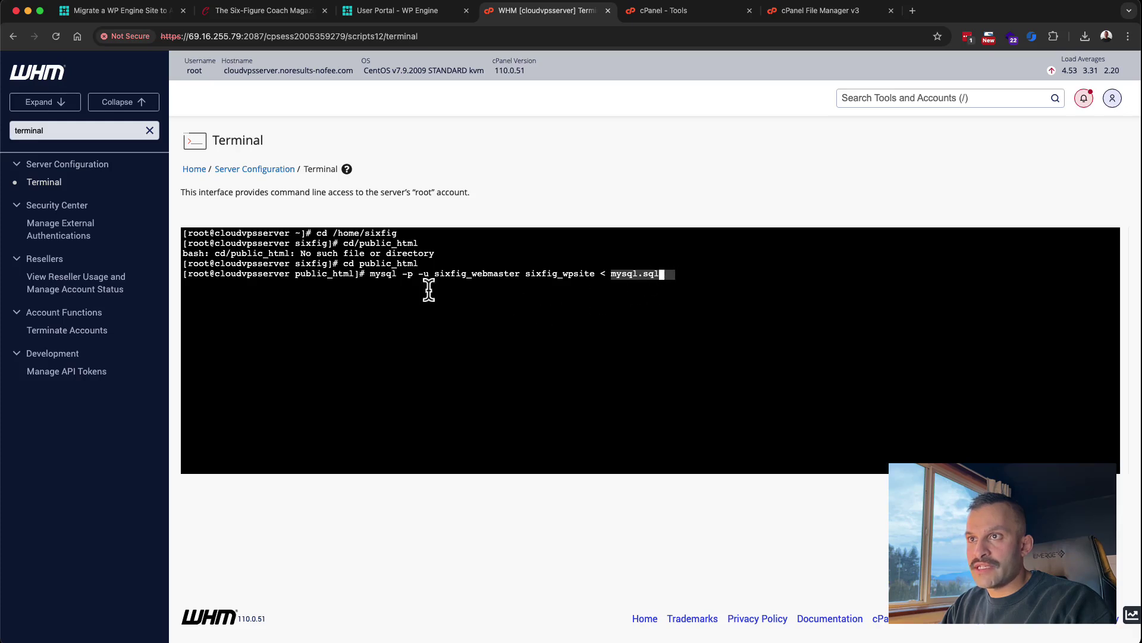
click(357, 266)
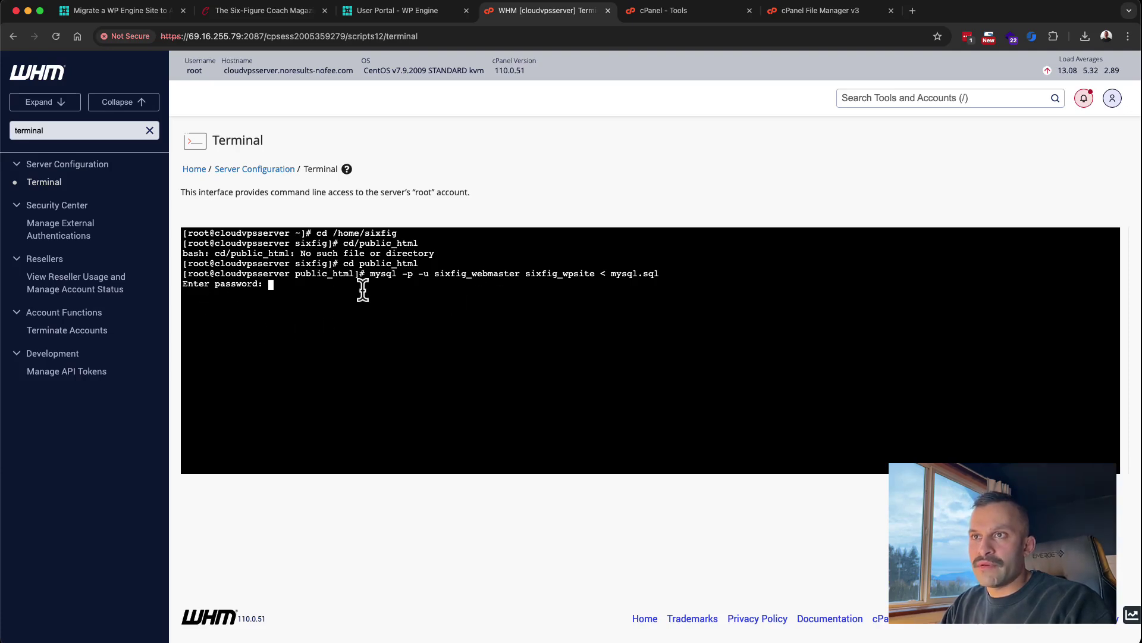
key(super+Tab)
key(super+Tab)
key(super+Tab)
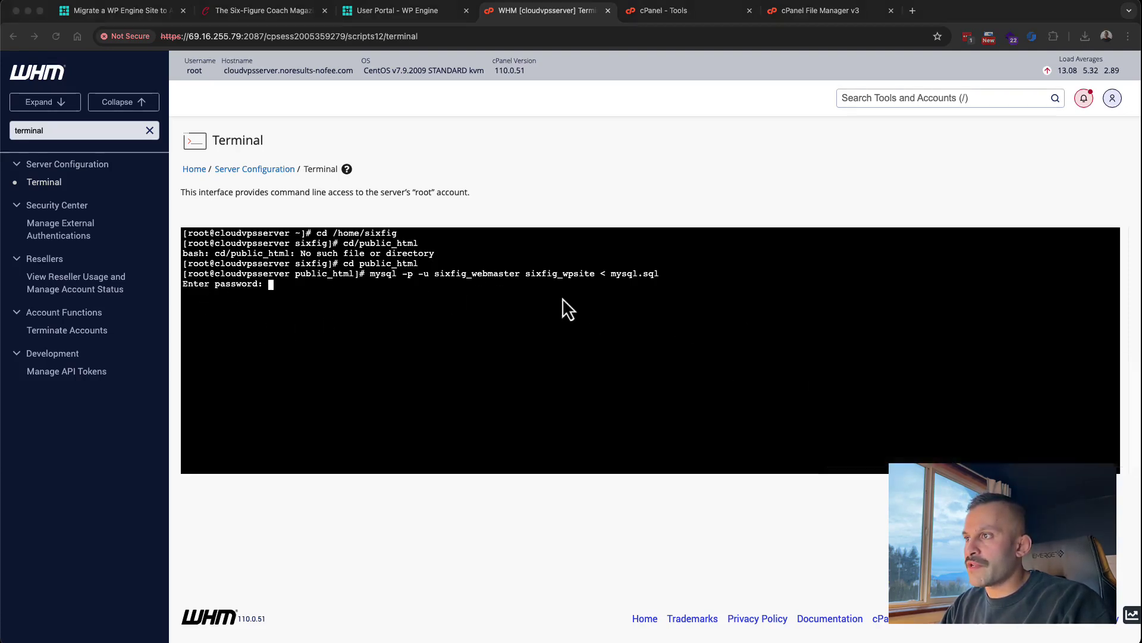
key(super+c)
key(super+Tab)
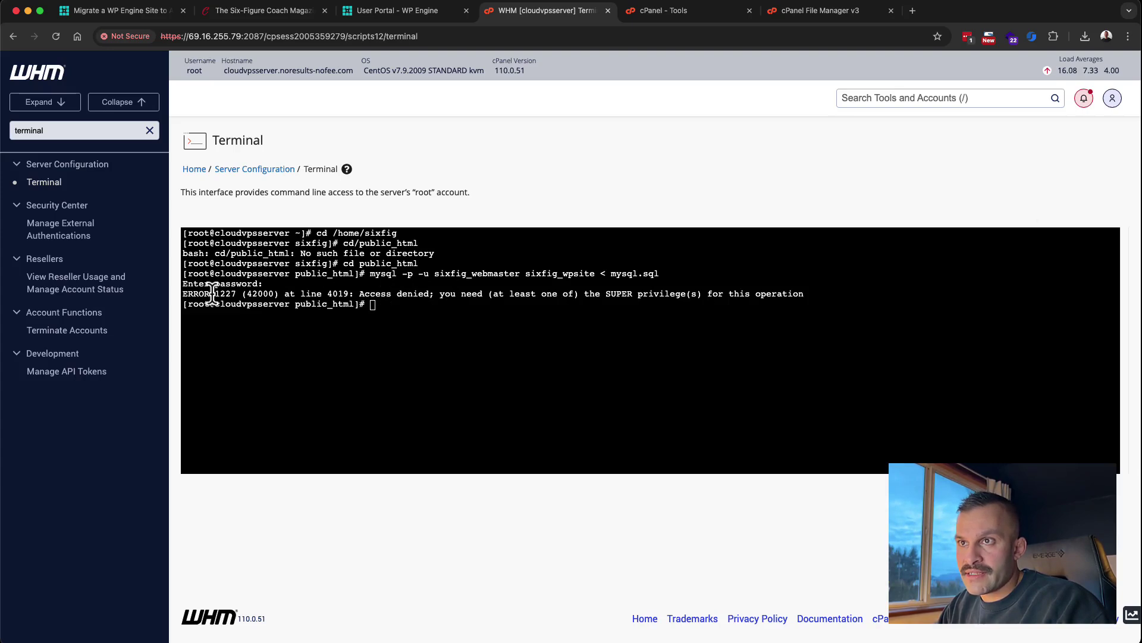
Read the ERROR 1227 at line 4019 reporting that SUPER privilege is required.
drag(223, 293, 311, 295)
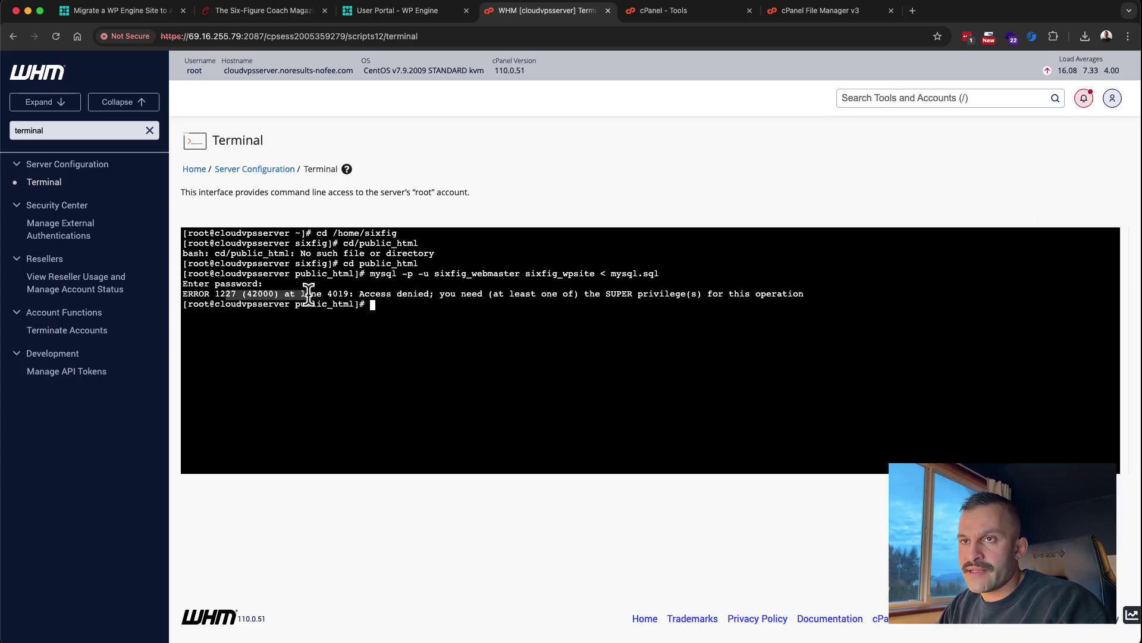
click(338, 297)
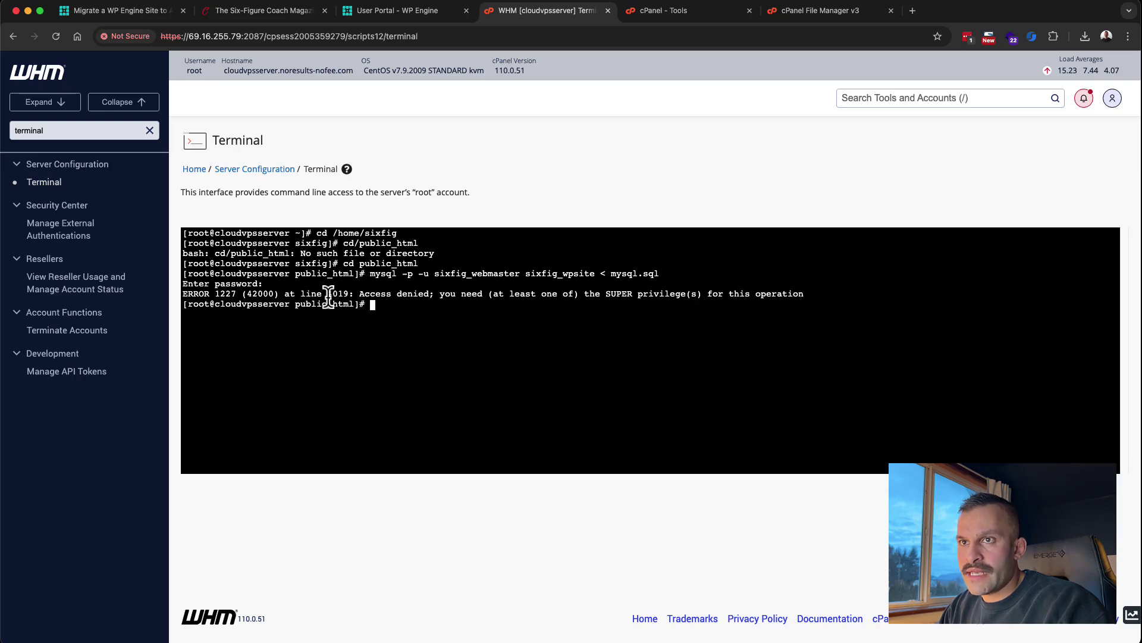
drag(351, 294, 321, 293)
click(452, 321)
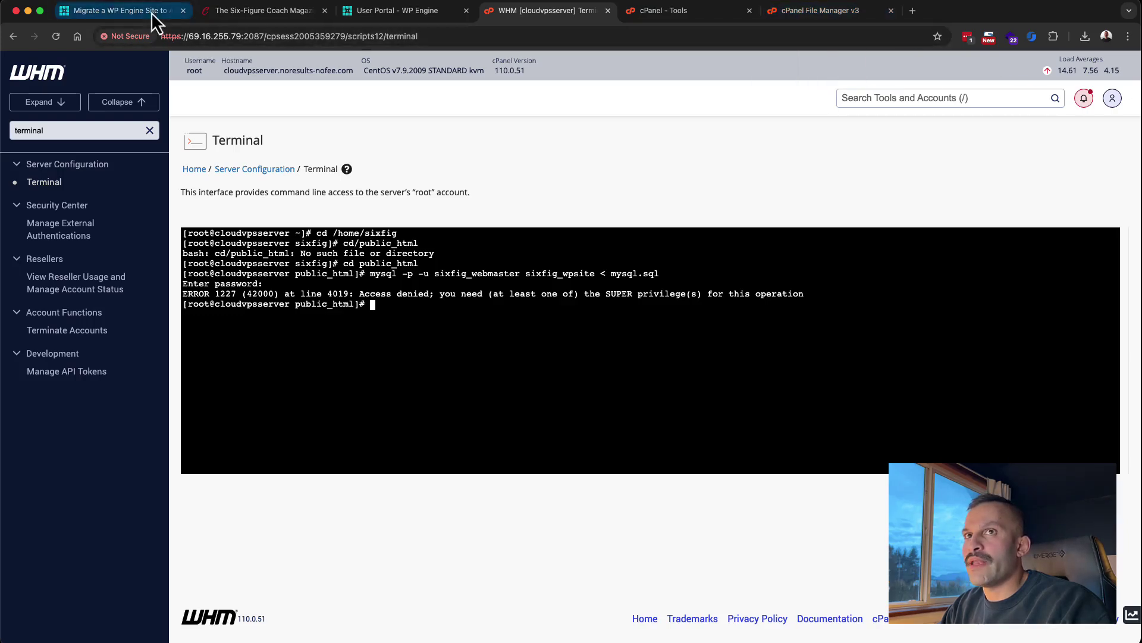
click(854, 12)
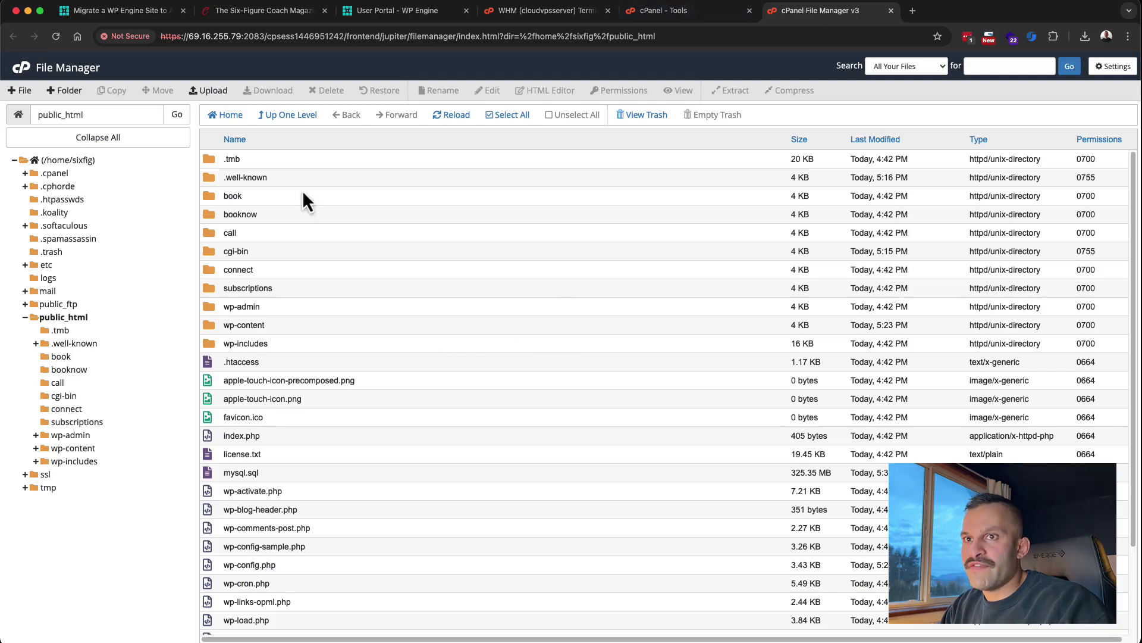
scroll(398, 296, down, 3)
scroll(296, 240, up, 3)
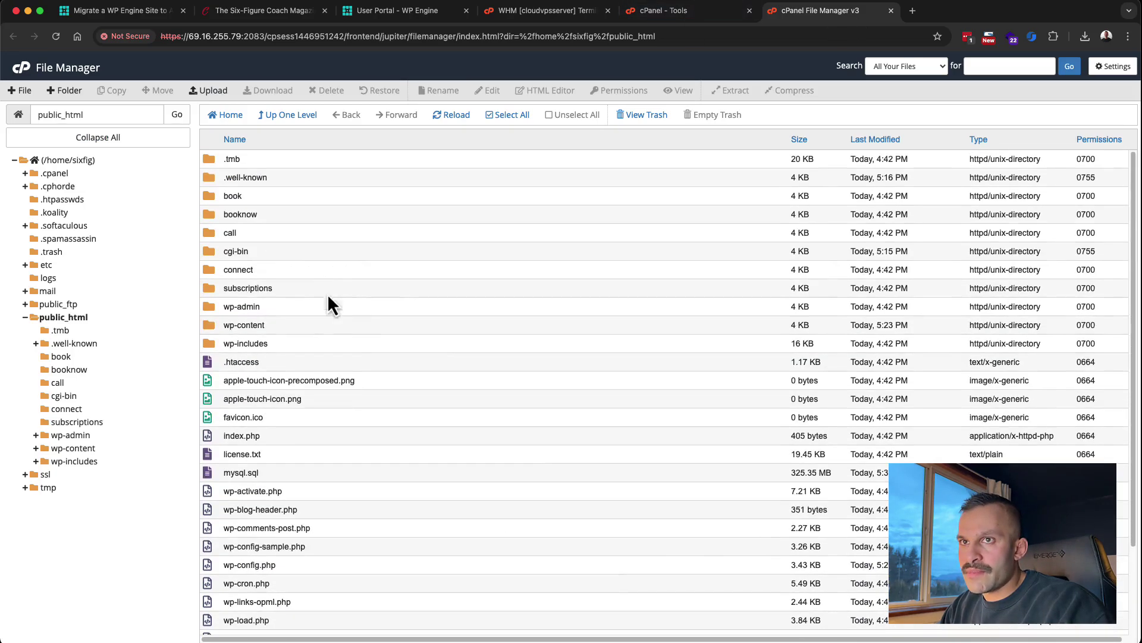
click(354, 328)
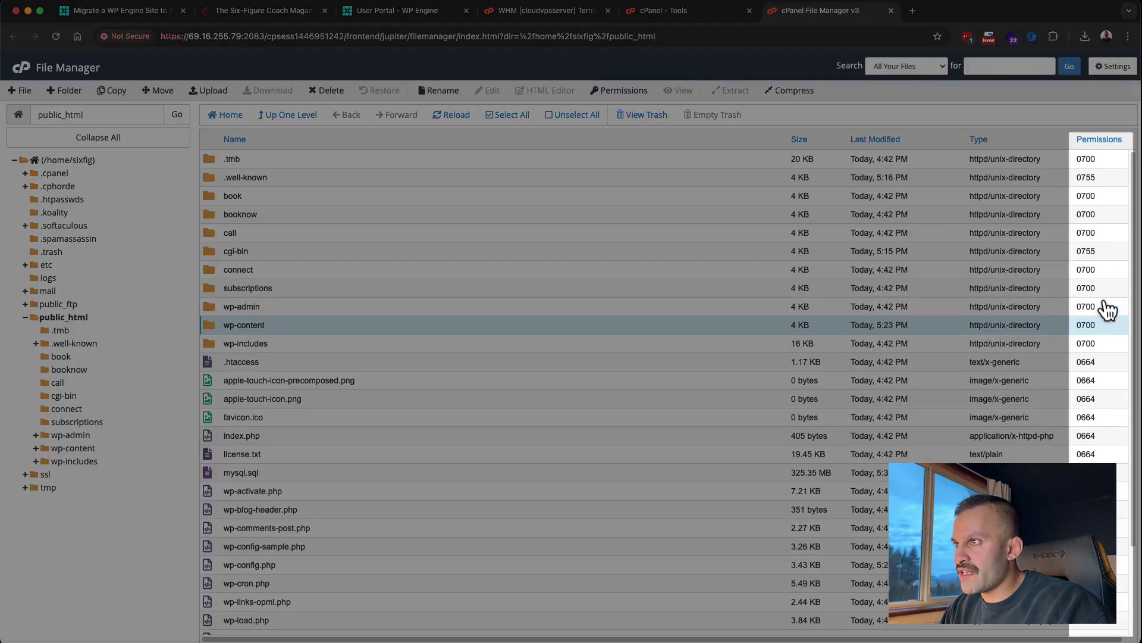
scroll(680, 480, down, 1)
scroll(680, 481, down, 2)
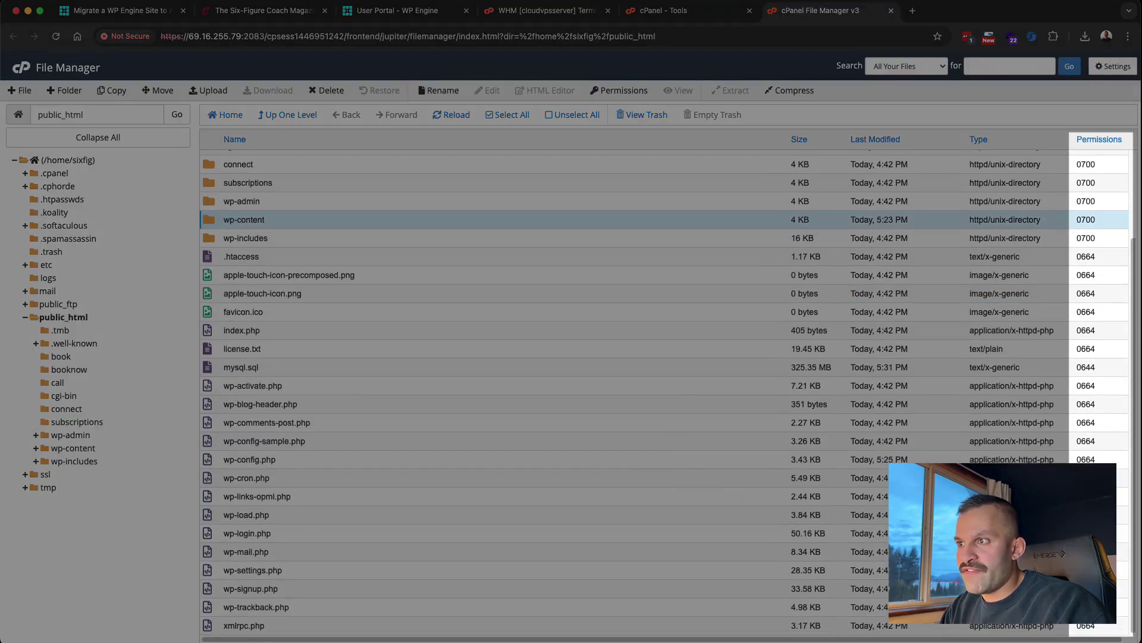
scroll(483, 422, up, 3)
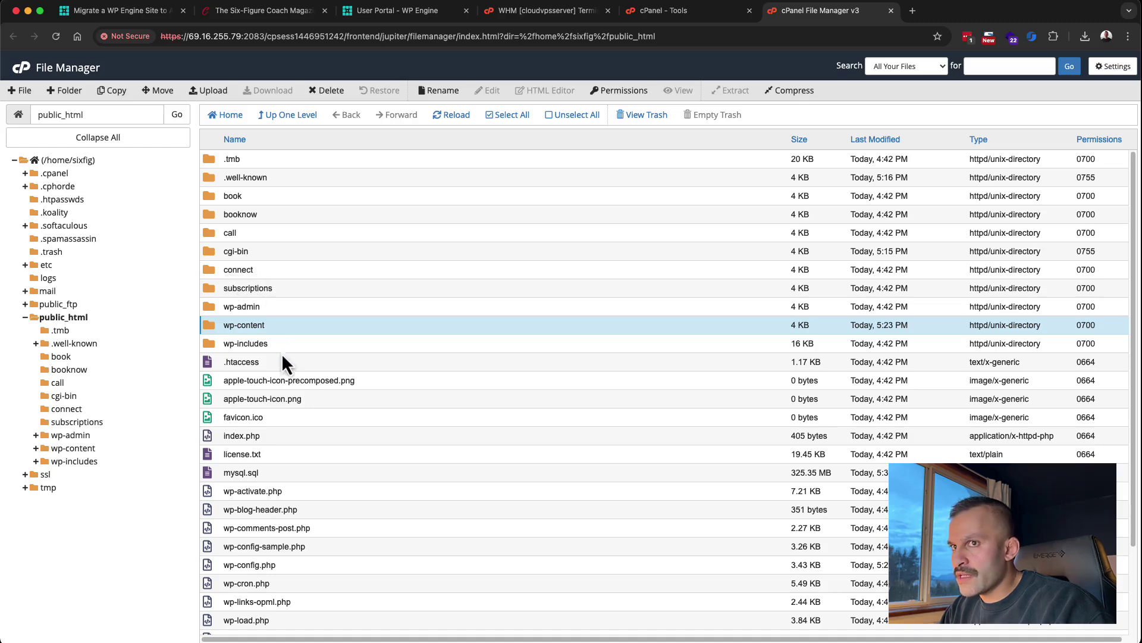
click(282, 348)
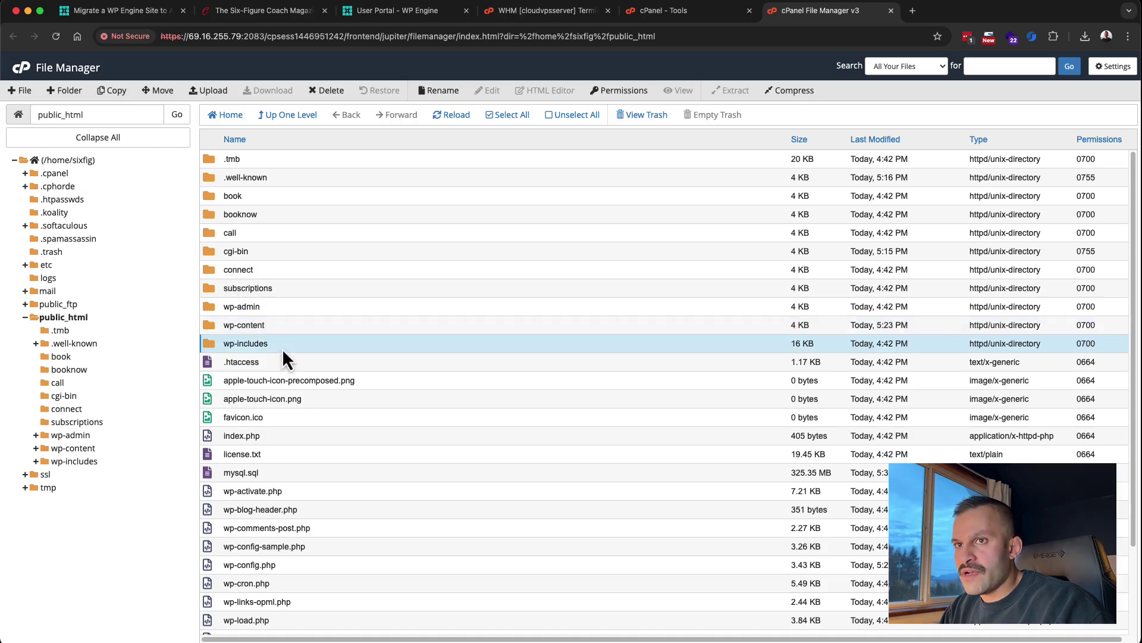
click(366, 437)
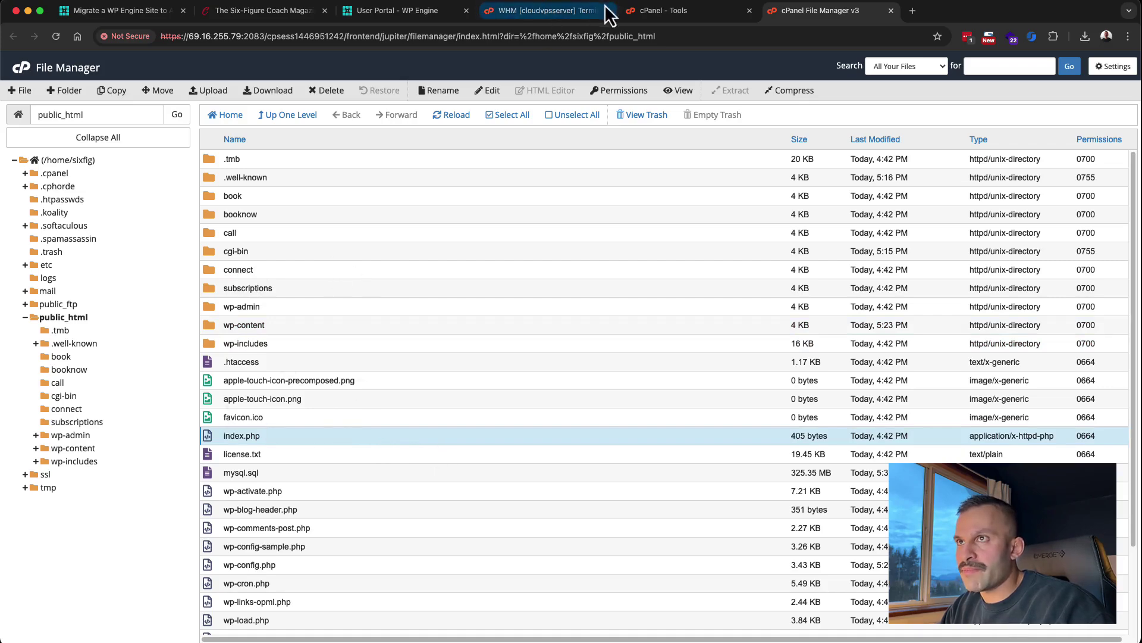
click(587, 18)
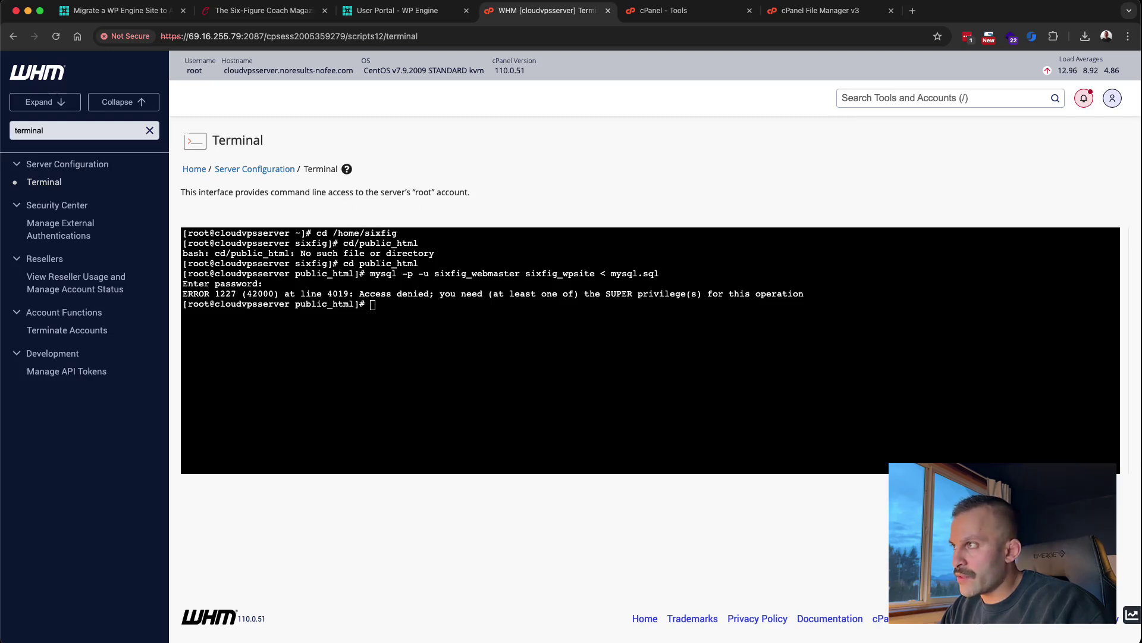
Confirm the terminal prompt is in public_html and fetch the chmod commands from the notes.
key(super+Tab)
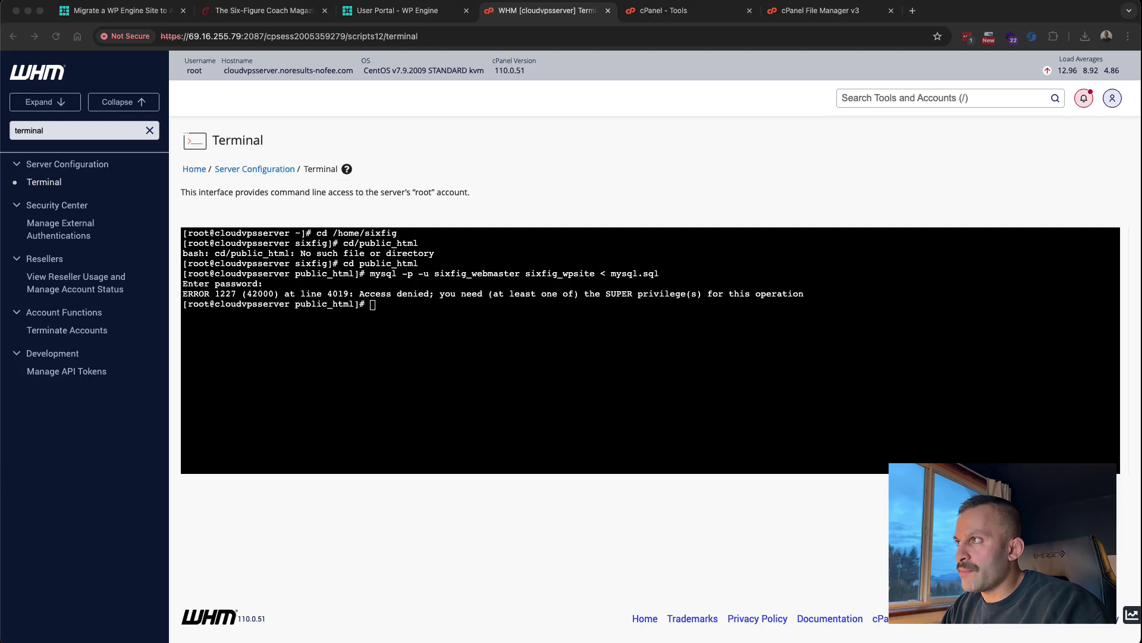
key(super+Tab)
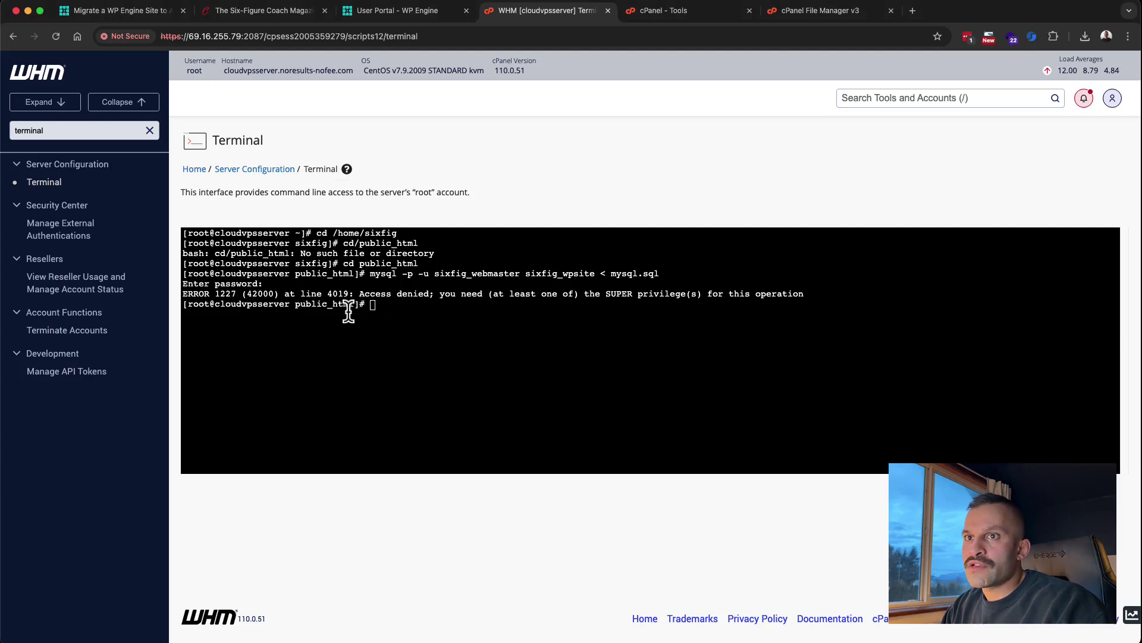
drag(296, 306, 352, 306)
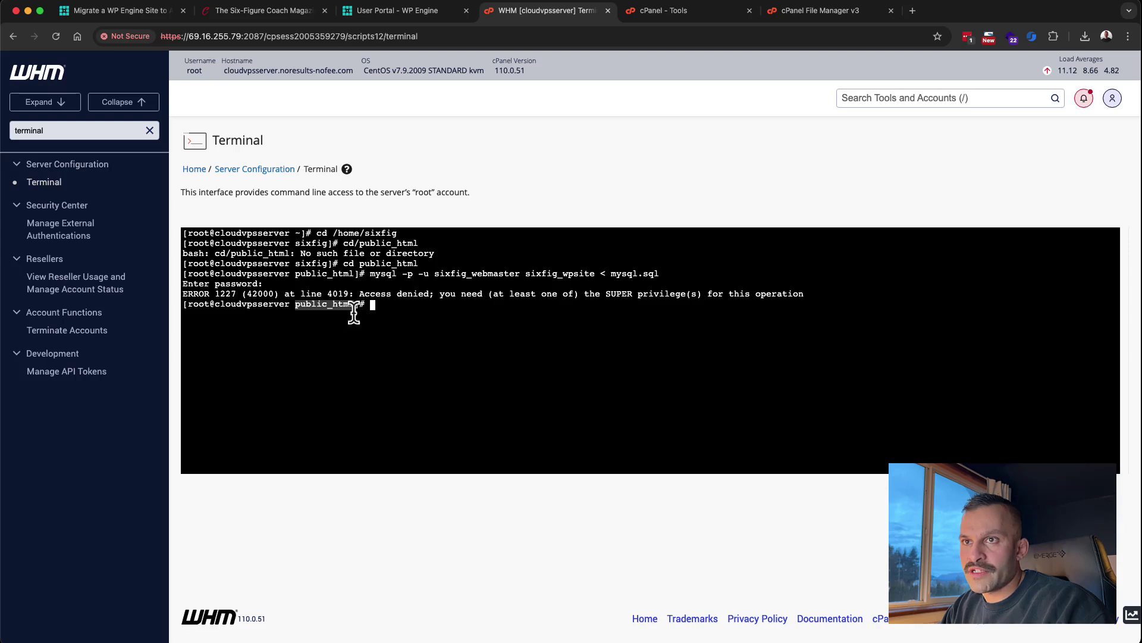
click(532, 310)
key(super+Tab)
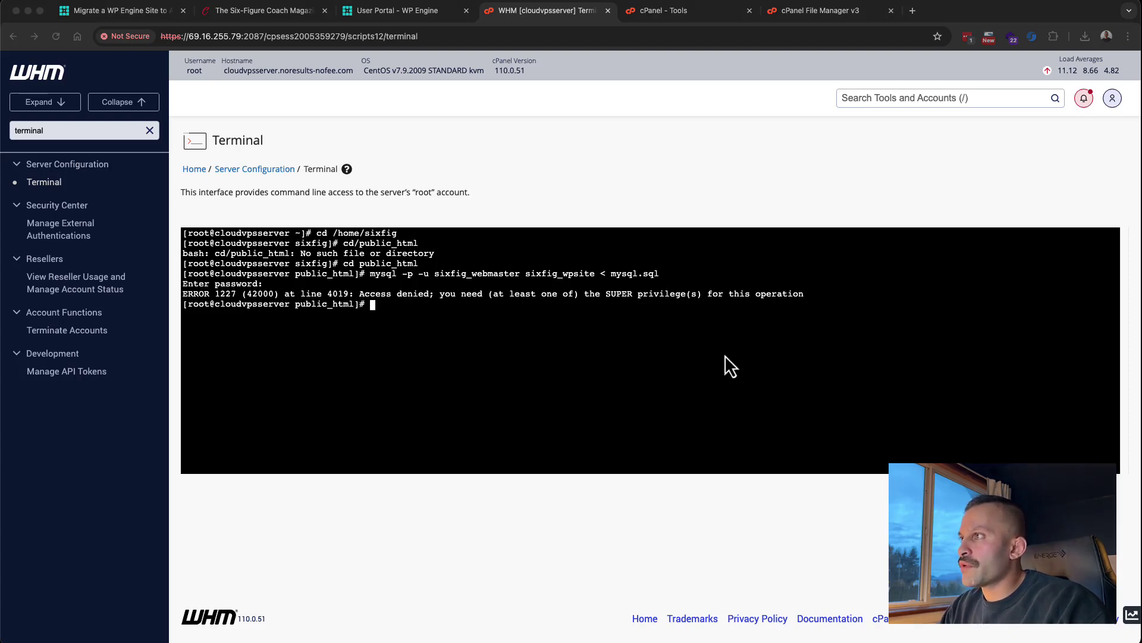
key(super+Tab)
Set all folders to 755 and all files to 644 with find . -exec chmod.
key(super+v)
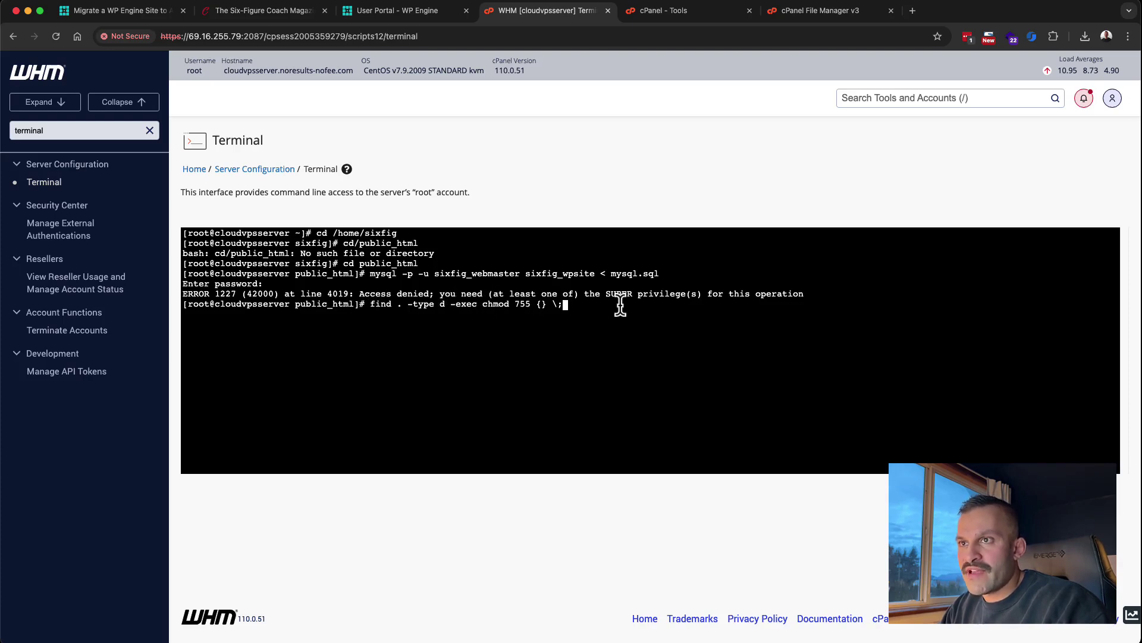
key(Return)
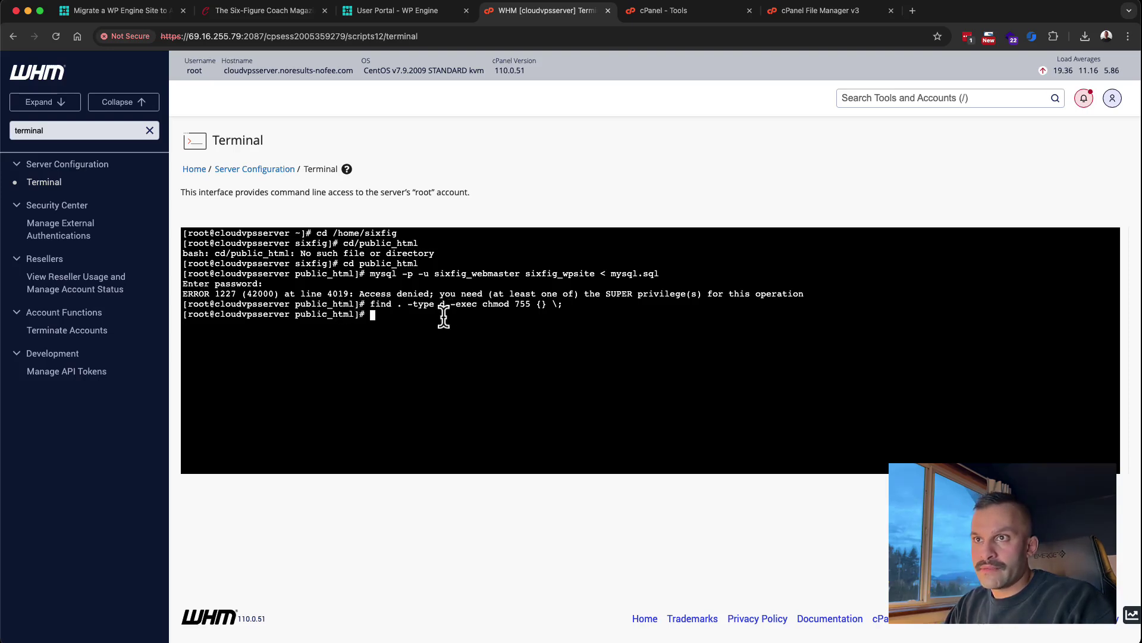
key(super+v)
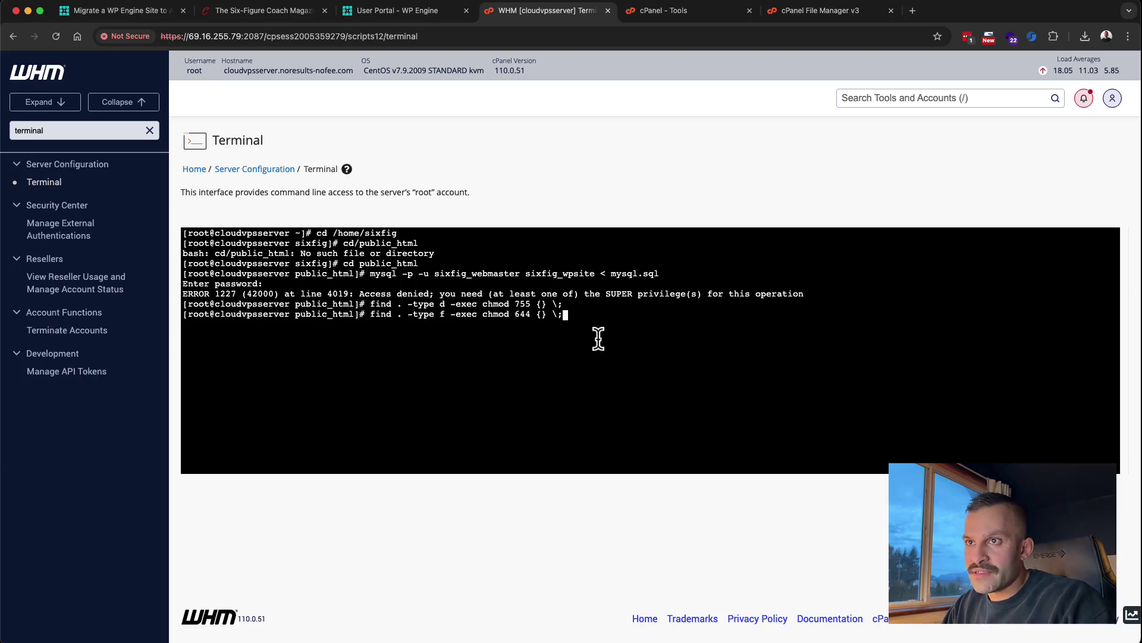
key(Return)
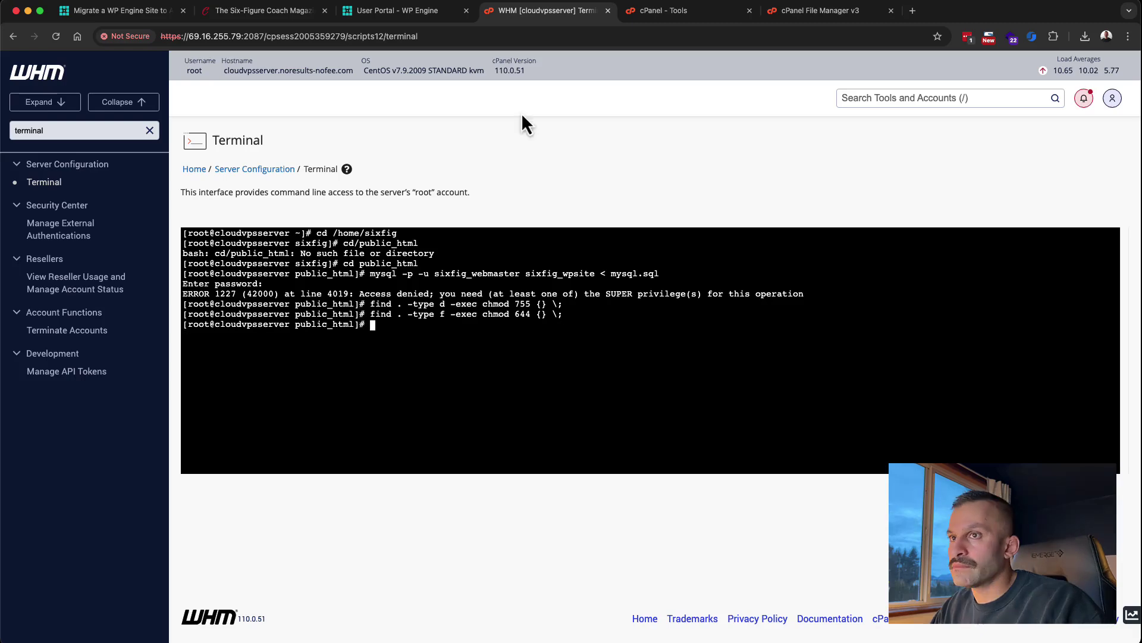
click(823, 17)
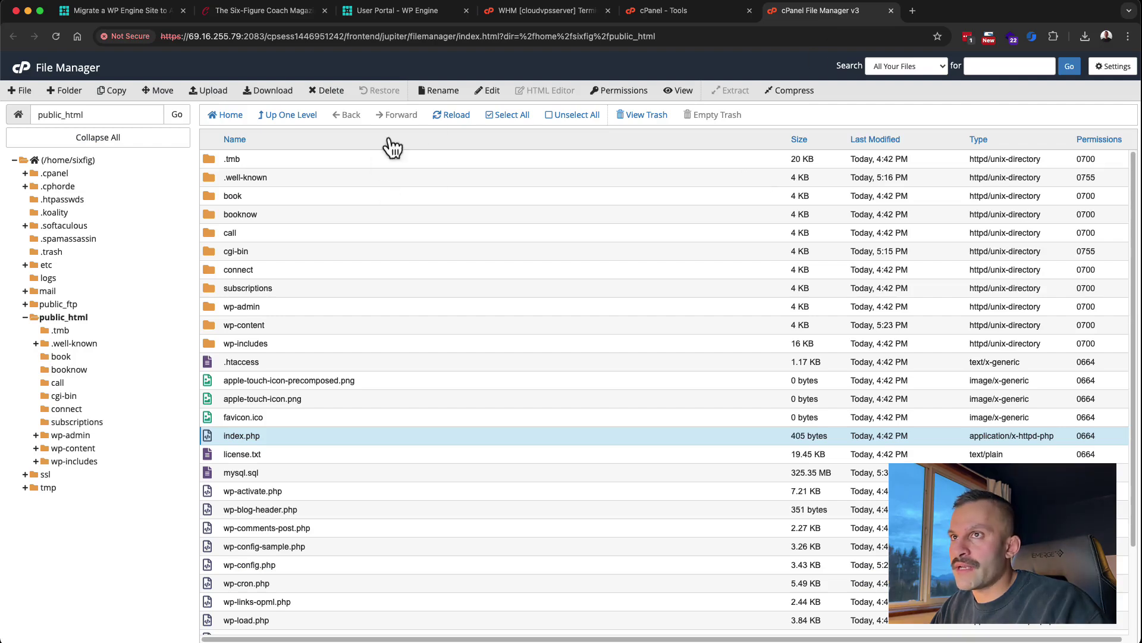
Refresh the listing to verify permissions, then set wp-config.php permissions to 600.
click(449, 116)
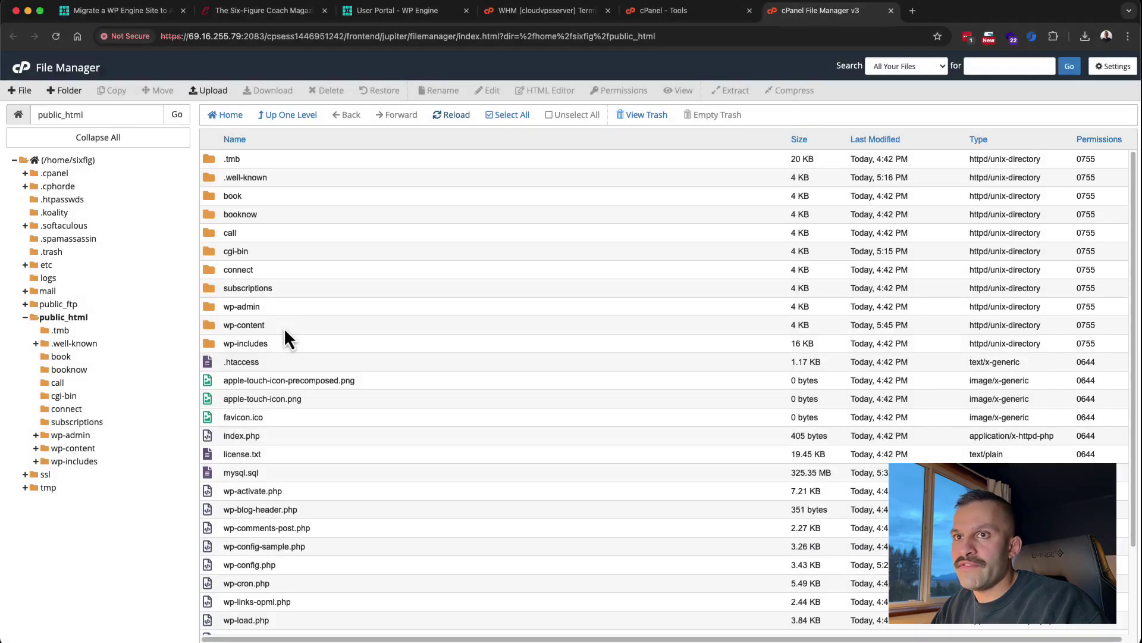
double_click(284, 326)
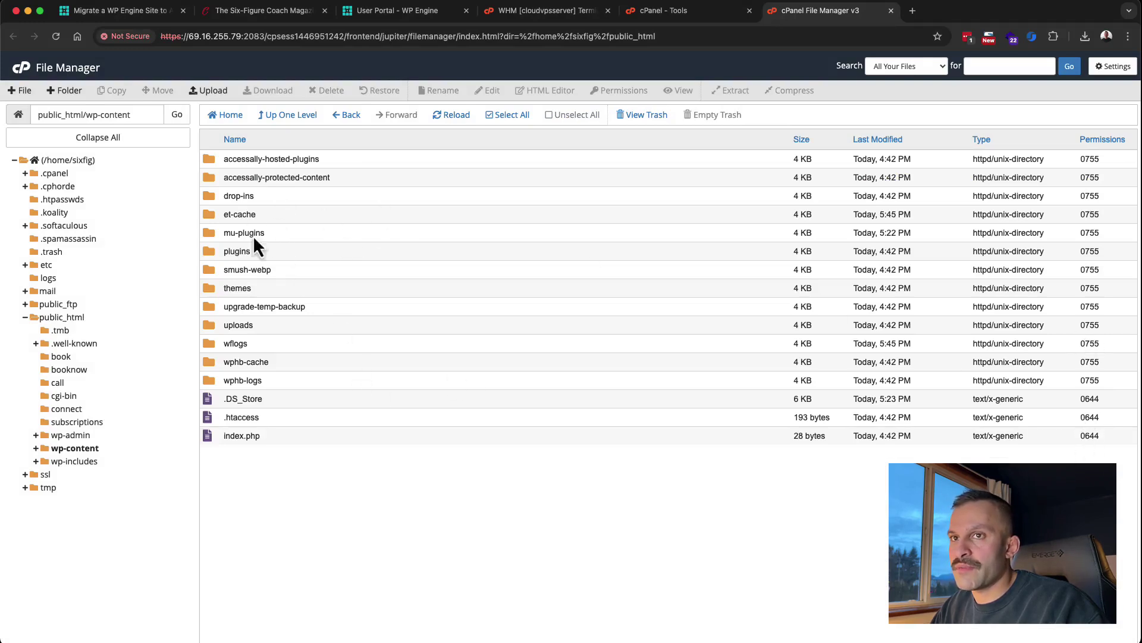
click(277, 118)
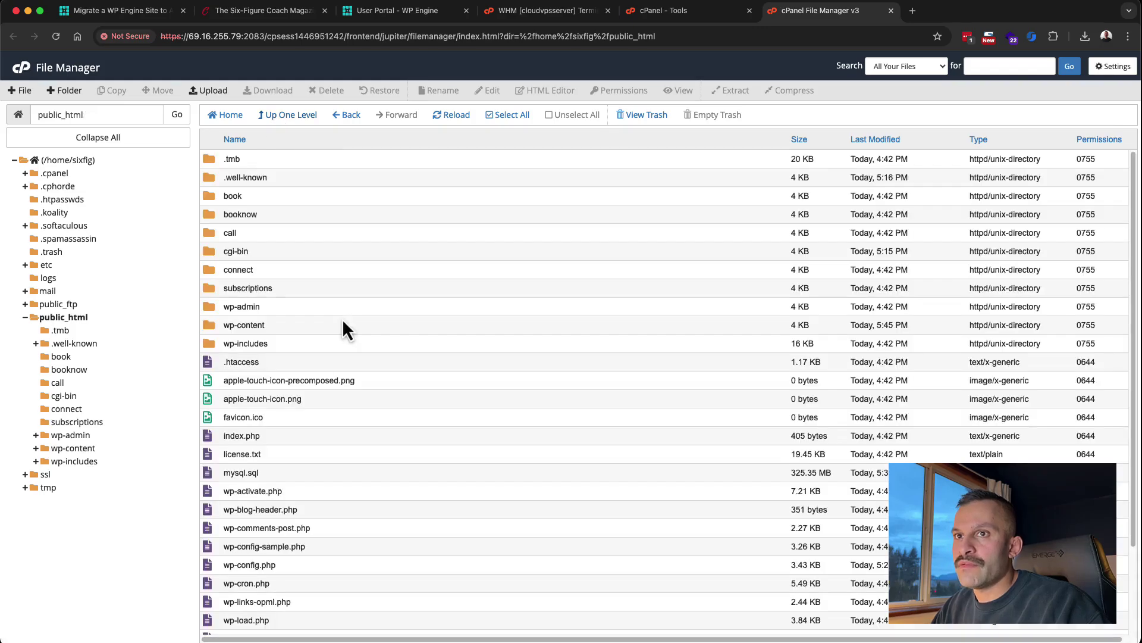
scroll(369, 470, down, 3)
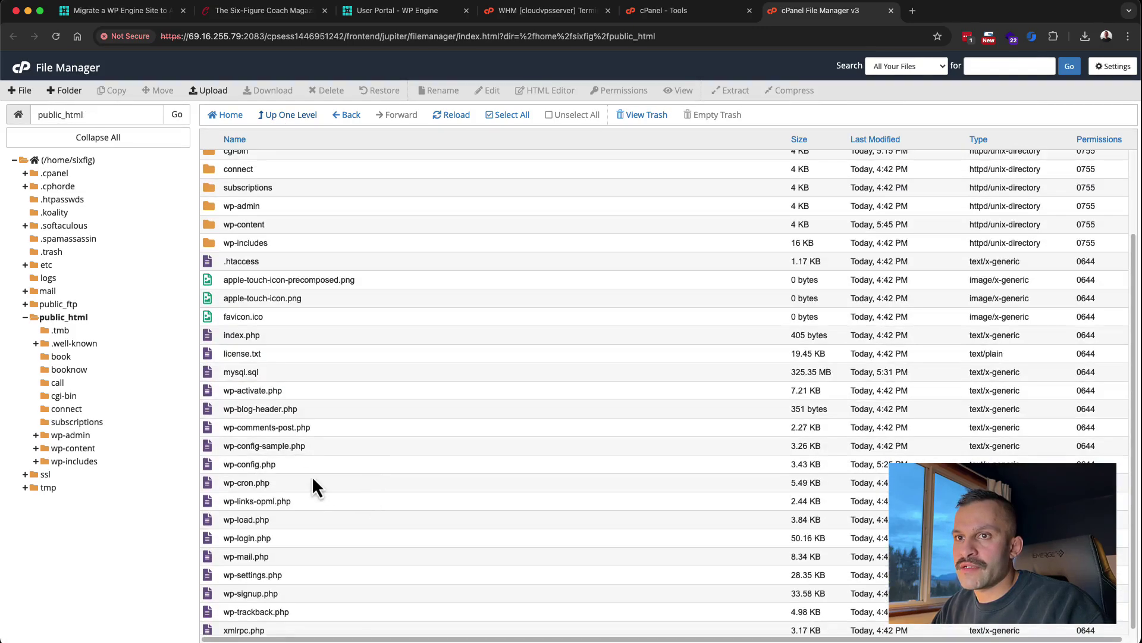
click(302, 466)
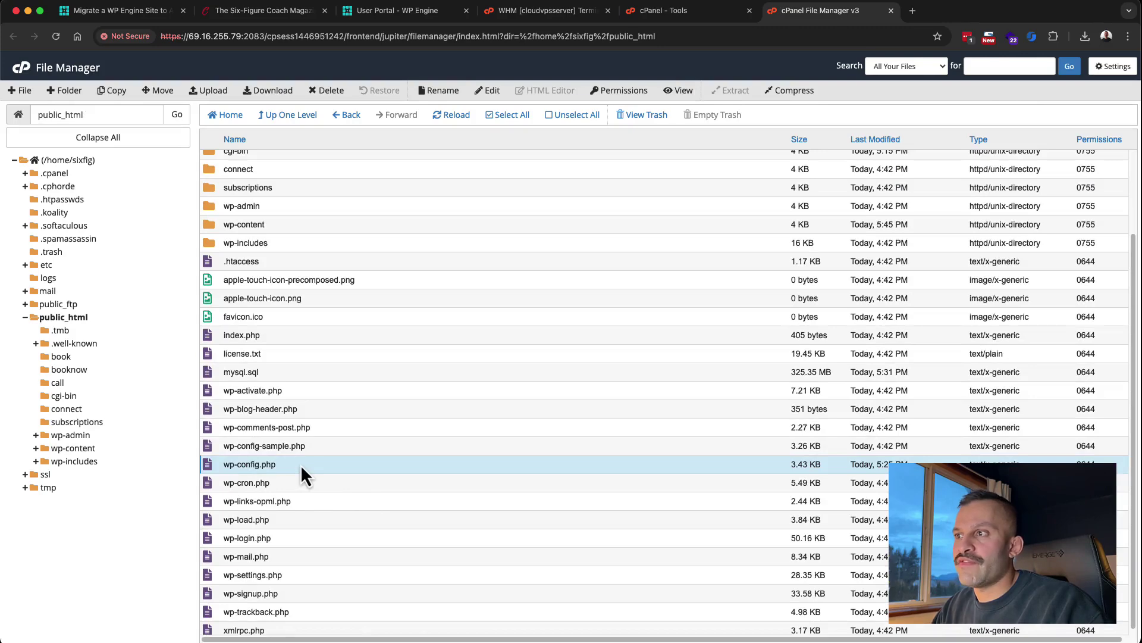
right_click(301, 468)
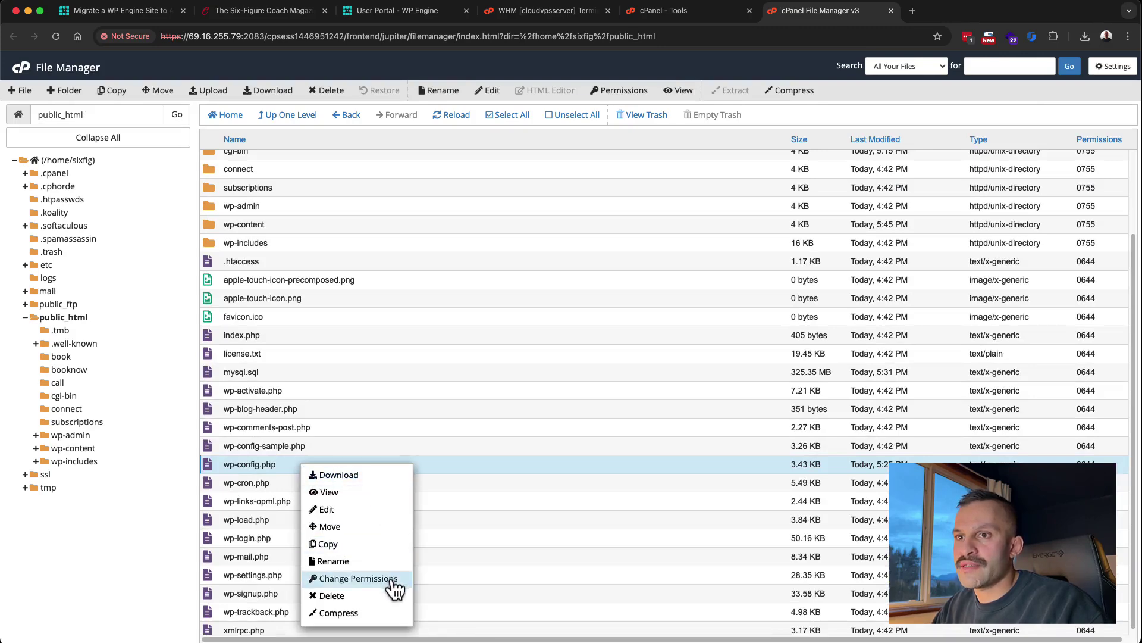
click(357, 578)
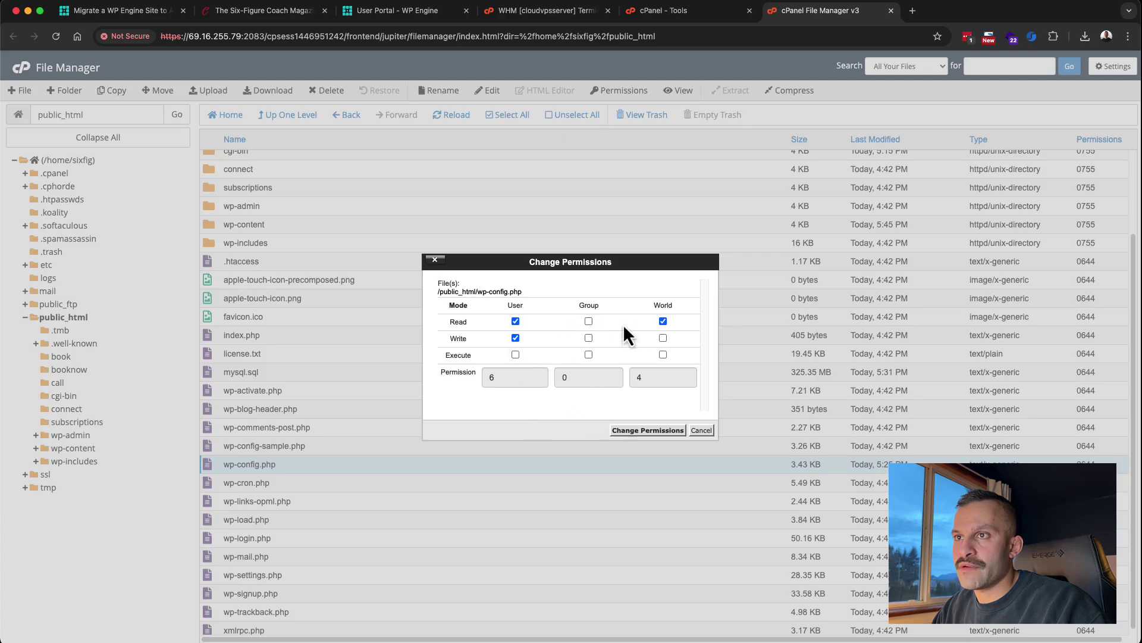
click(664, 322)
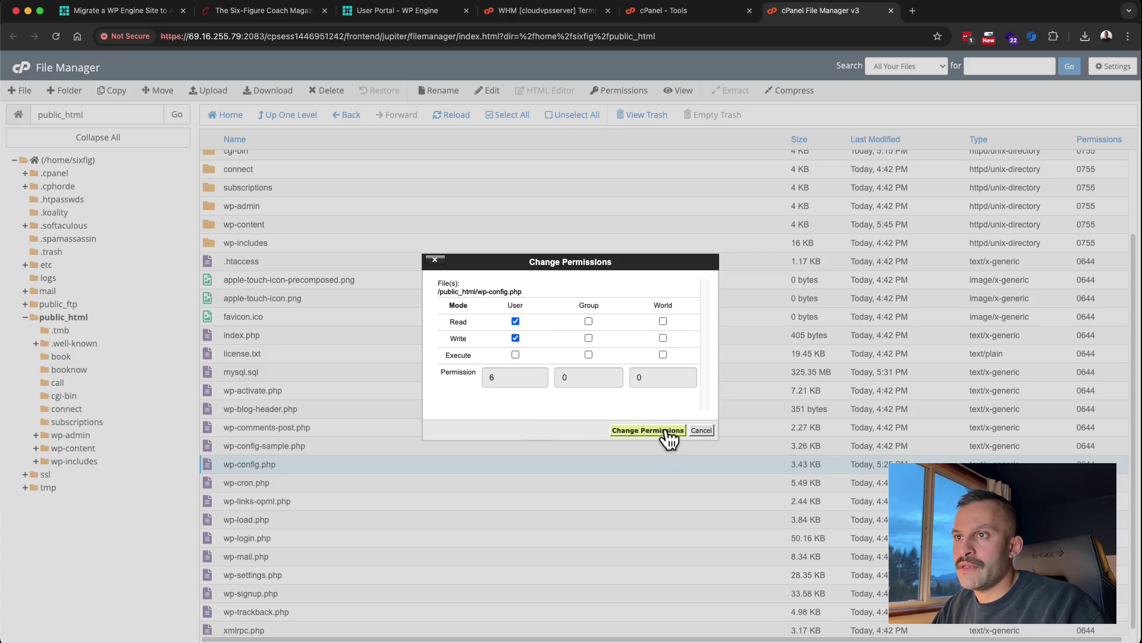
click(648, 430)
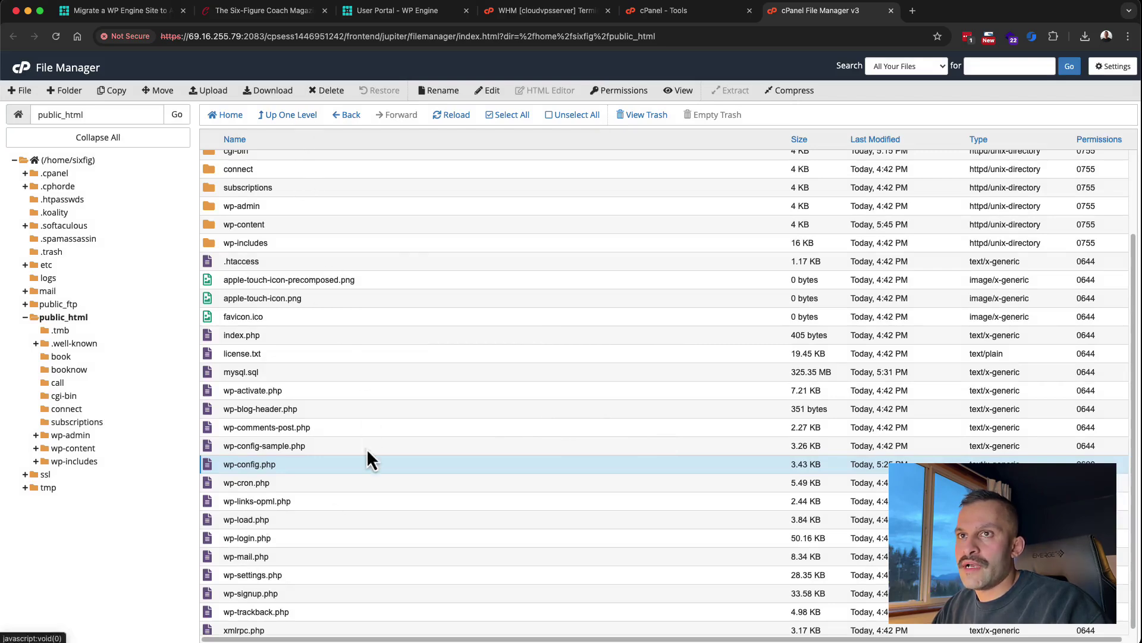
Permanently delete mysql.sql from public_html, skipping the trash.
scroll(368, 446, up, 3)
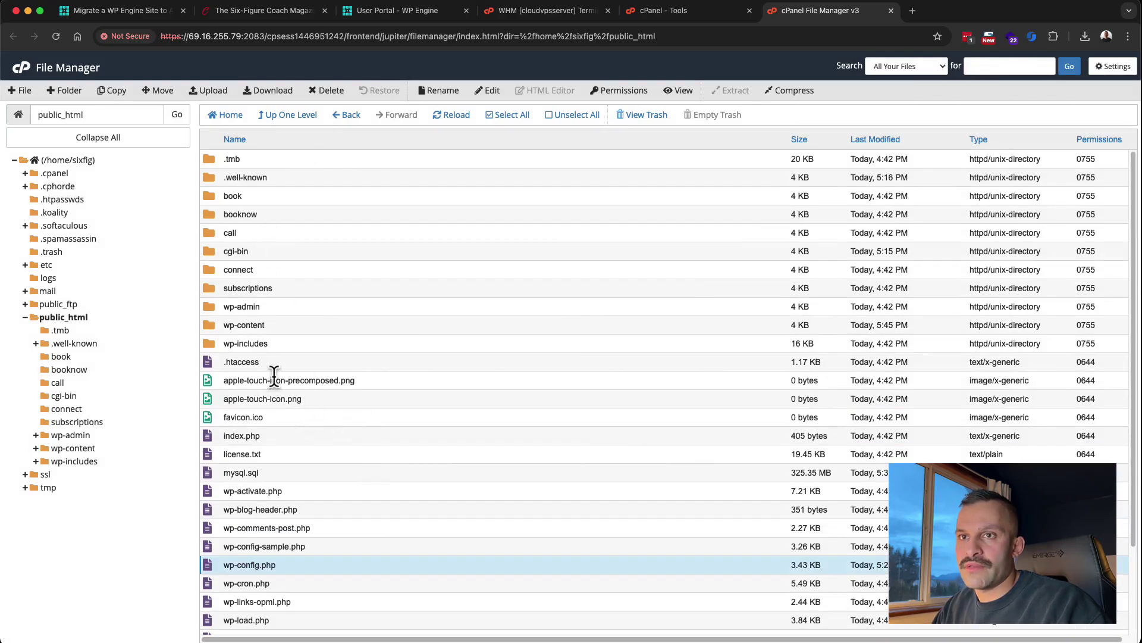
scroll(281, 438, down, 3)
click(241, 395)
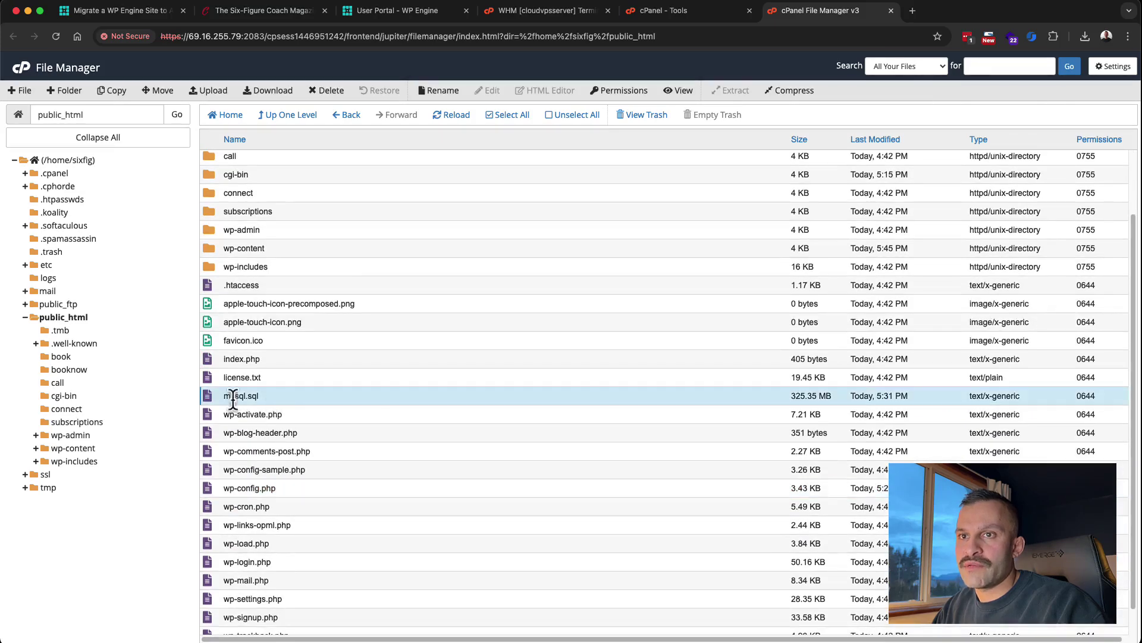
click(329, 91)
click(546, 351)
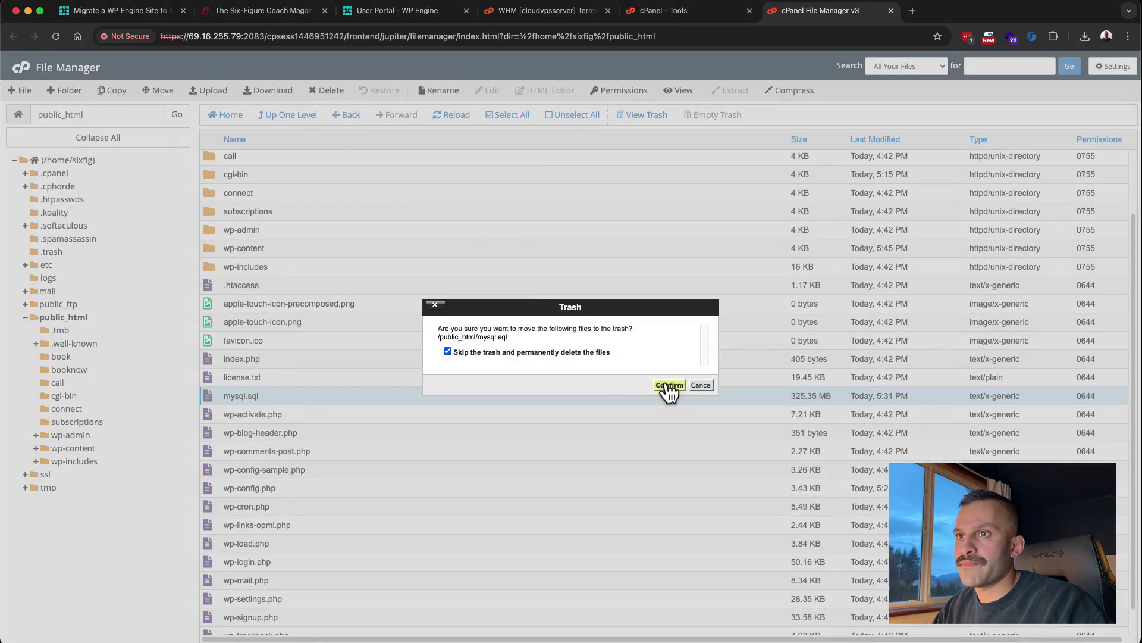
click(669, 385)
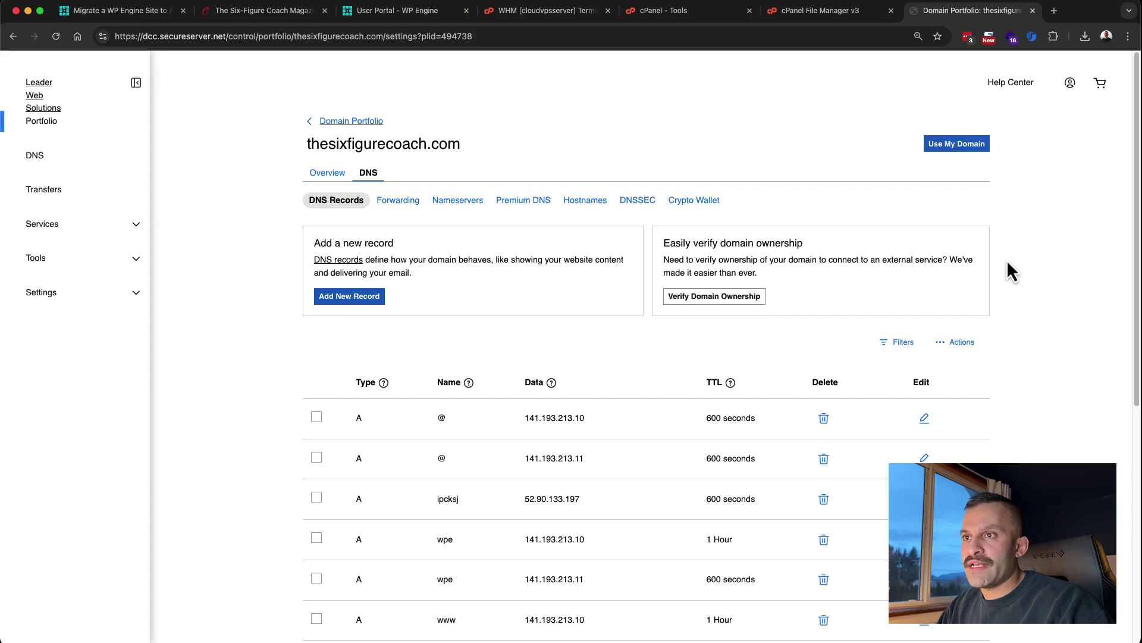
Go from GoDaddy's DNS records to the sixfigurecoach install overview in the WP Engine User Portal.
click(392, 19)
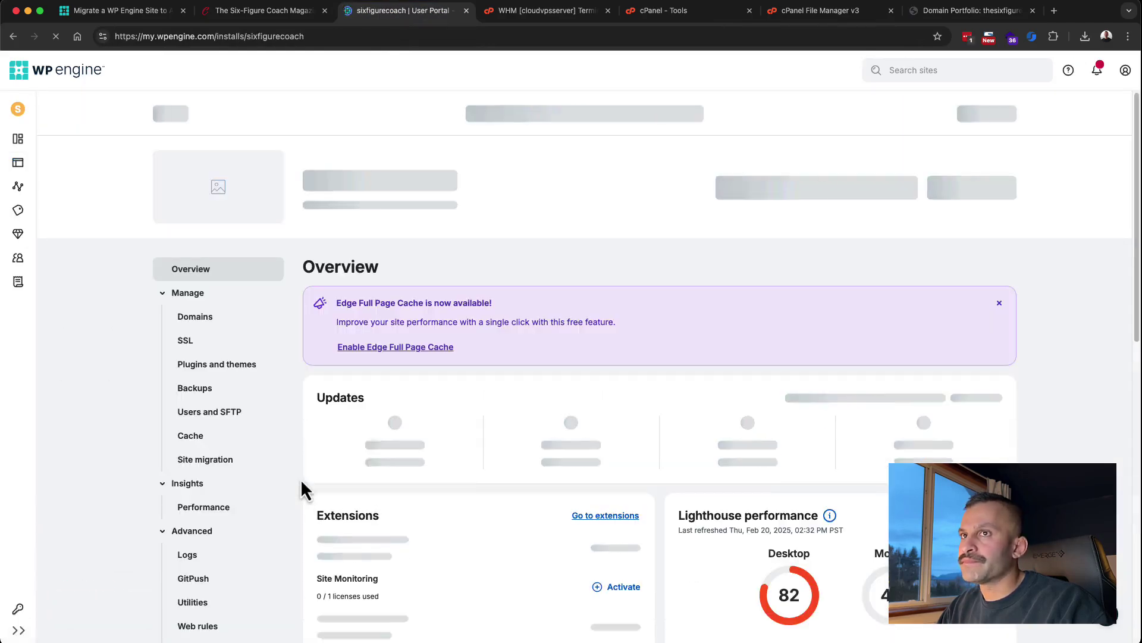
Compare WP Engine's expected A records 141.193.213.10 and .11 with GoDaddy's @ records.
scroll(668, 505, down, 3)
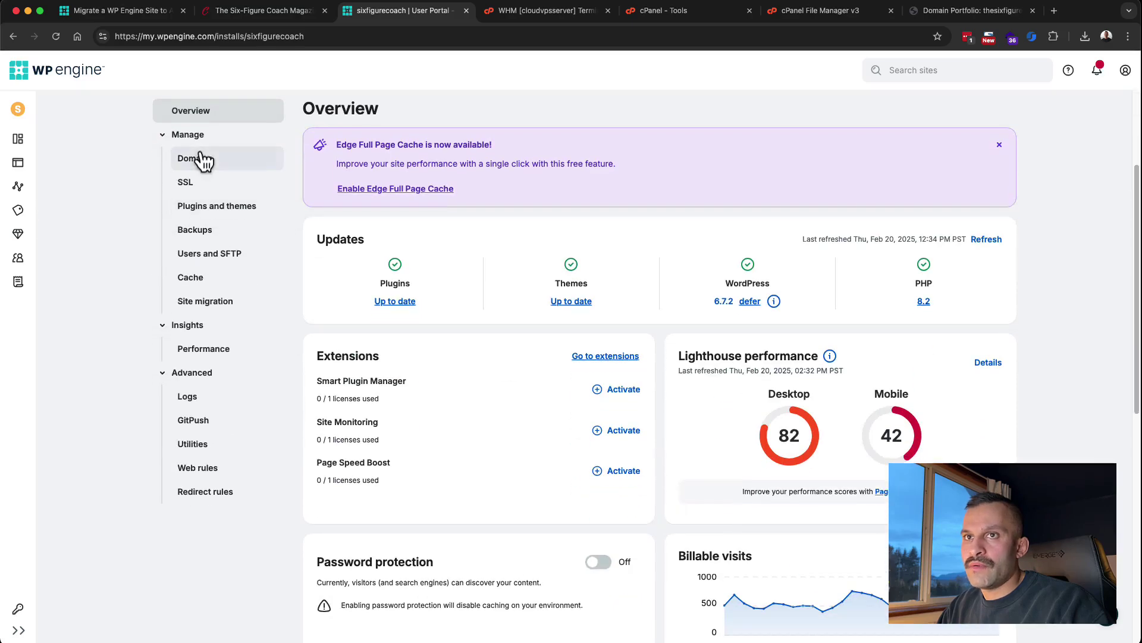
click(202, 161)
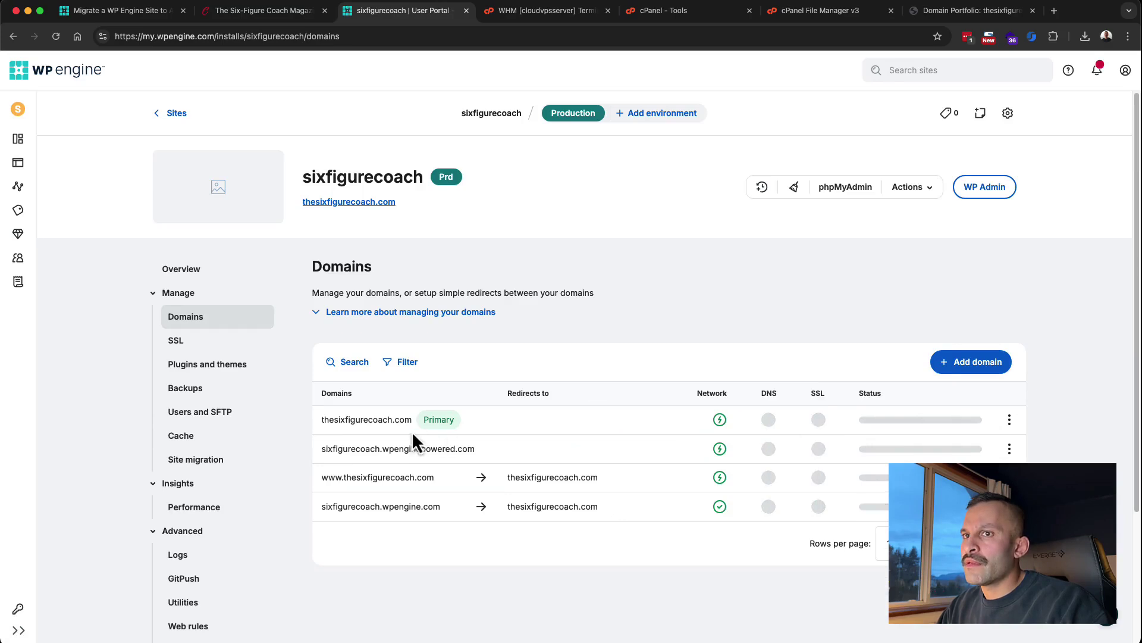
click(1010, 420)
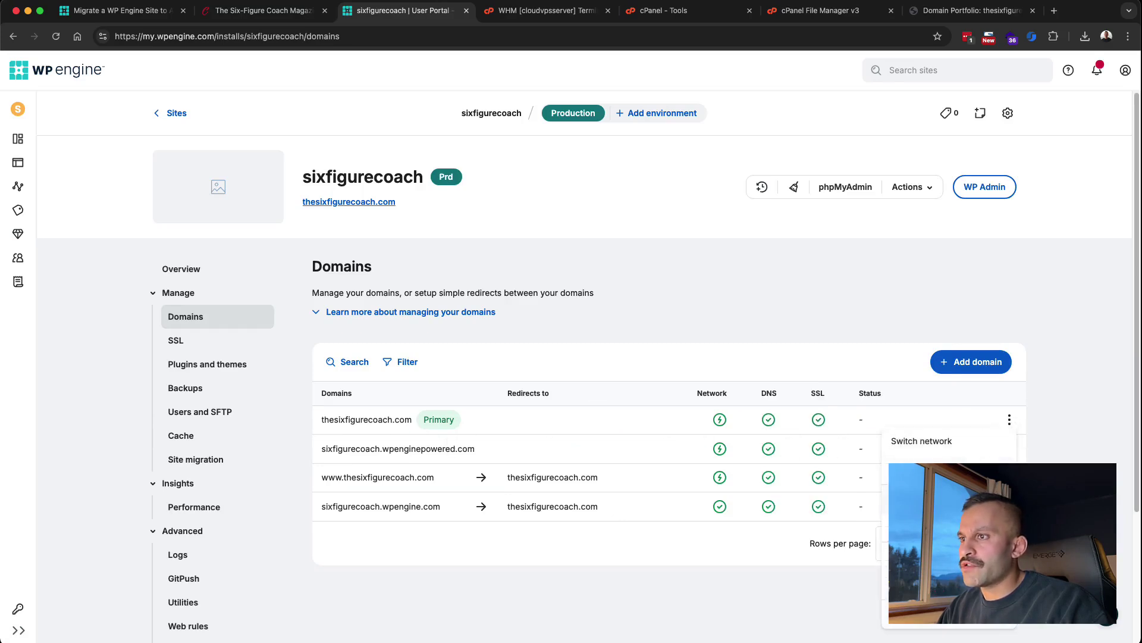
click(928, 499)
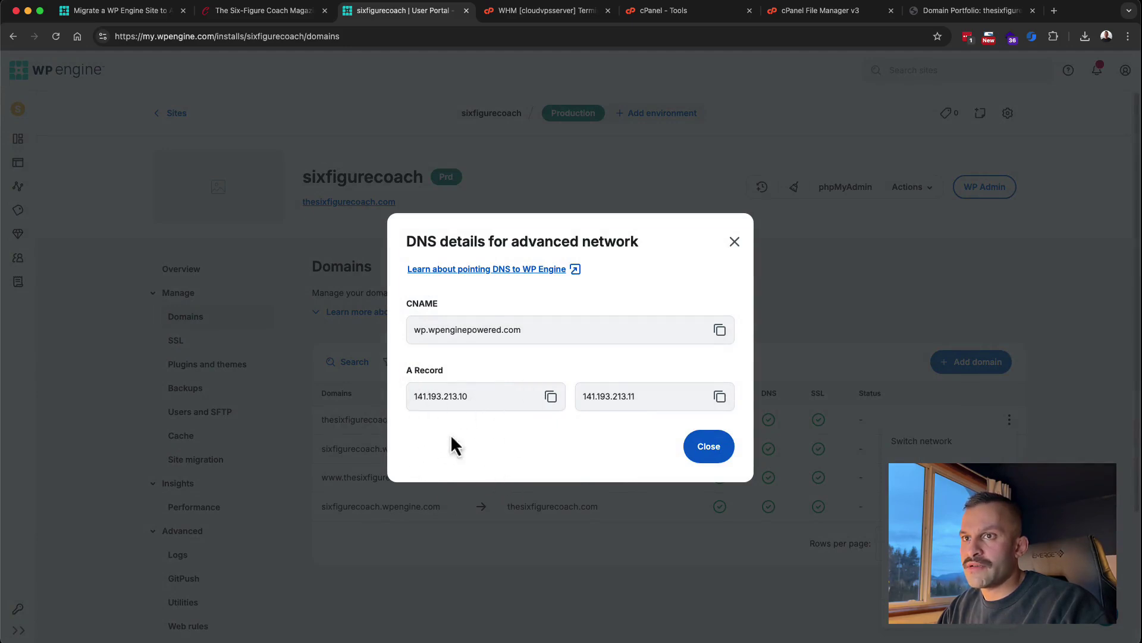
click(947, 13)
drag(494, 416, 622, 462)
click(621, 462)
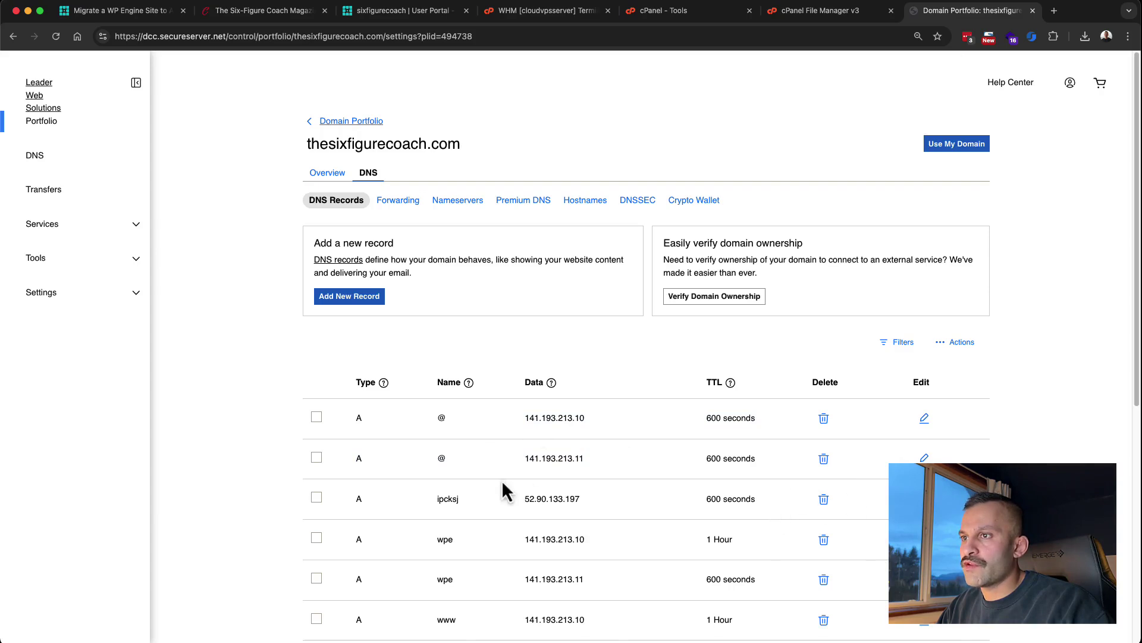
Delete both @ A records pointing to the WP Engine addresses.
click(825, 462)
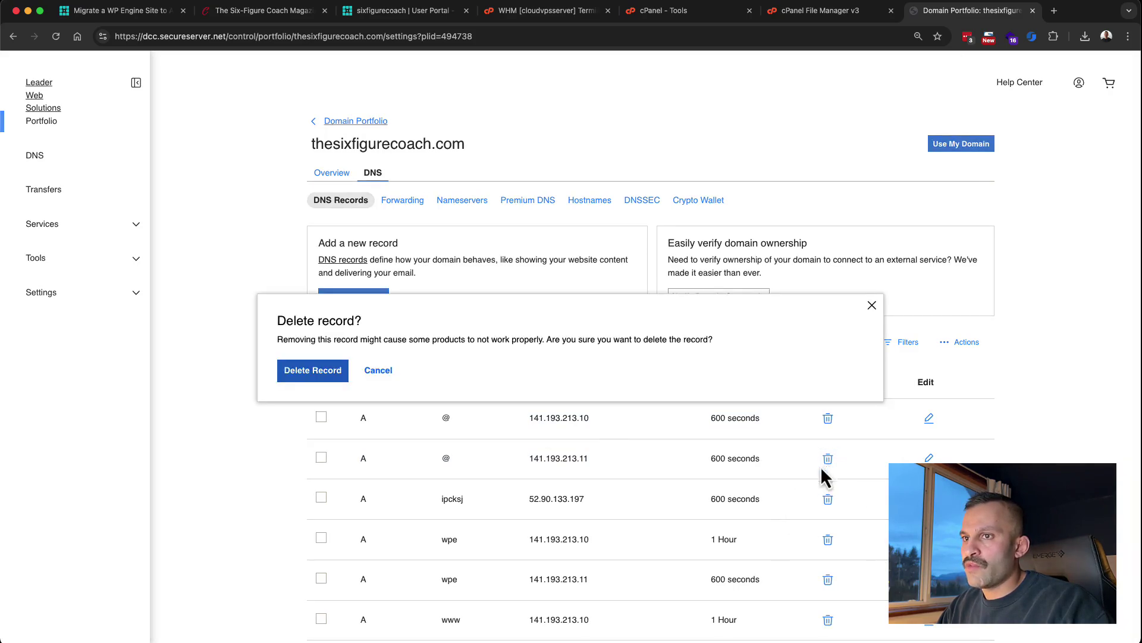
click(332, 374)
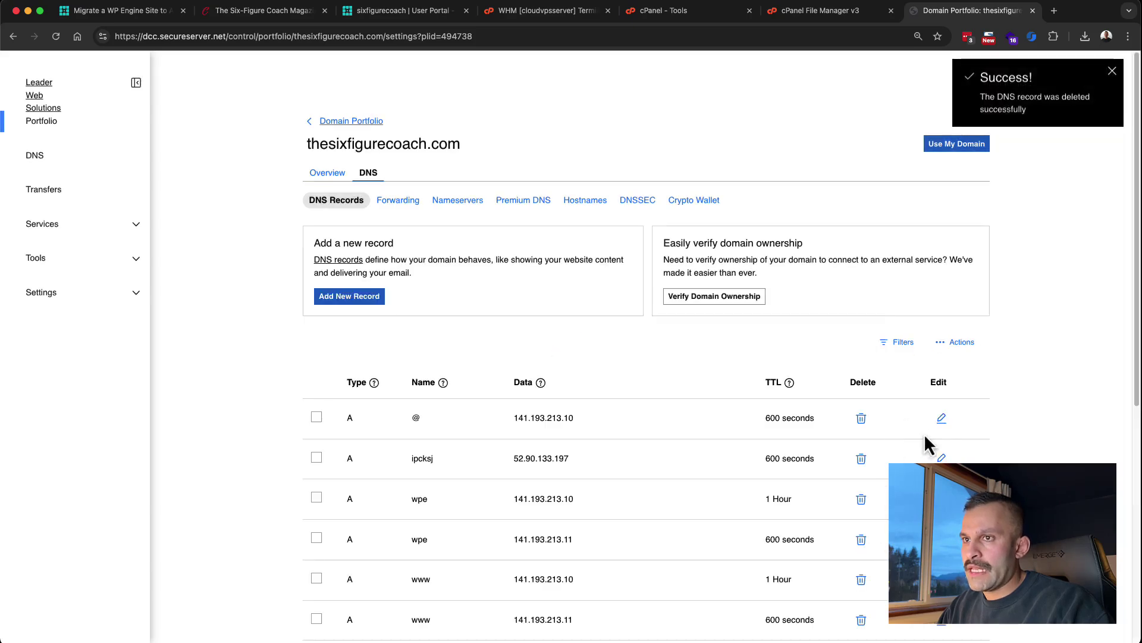
click(863, 421)
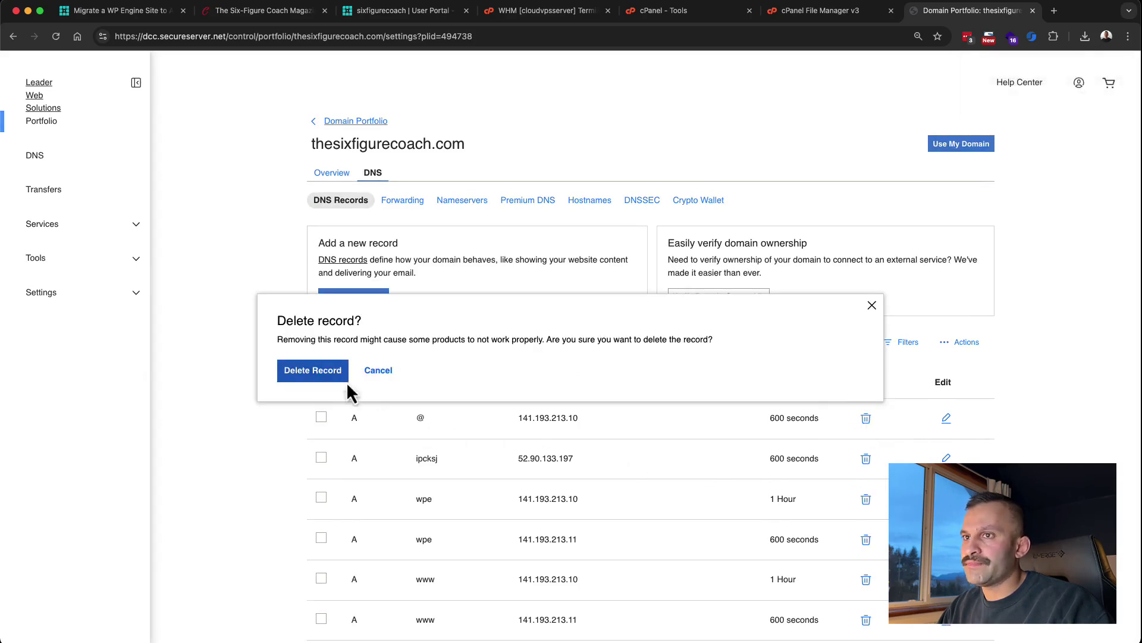
click(321, 371)
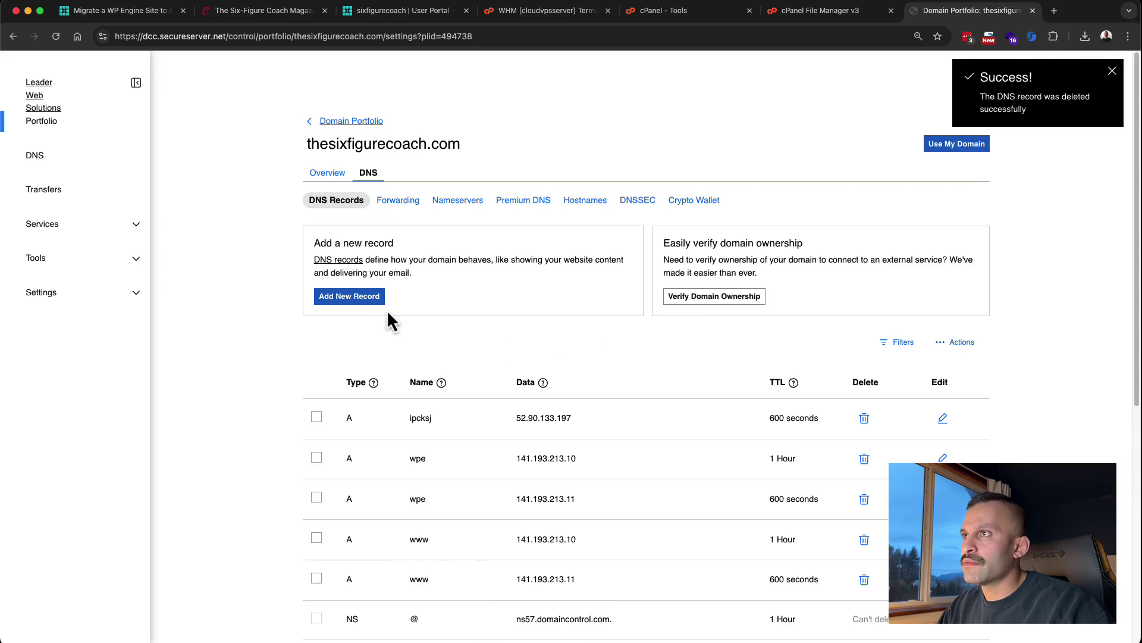
Add a new A record with name @ and value 69.16.255.79, the cPanel shared IP.
click(363, 297)
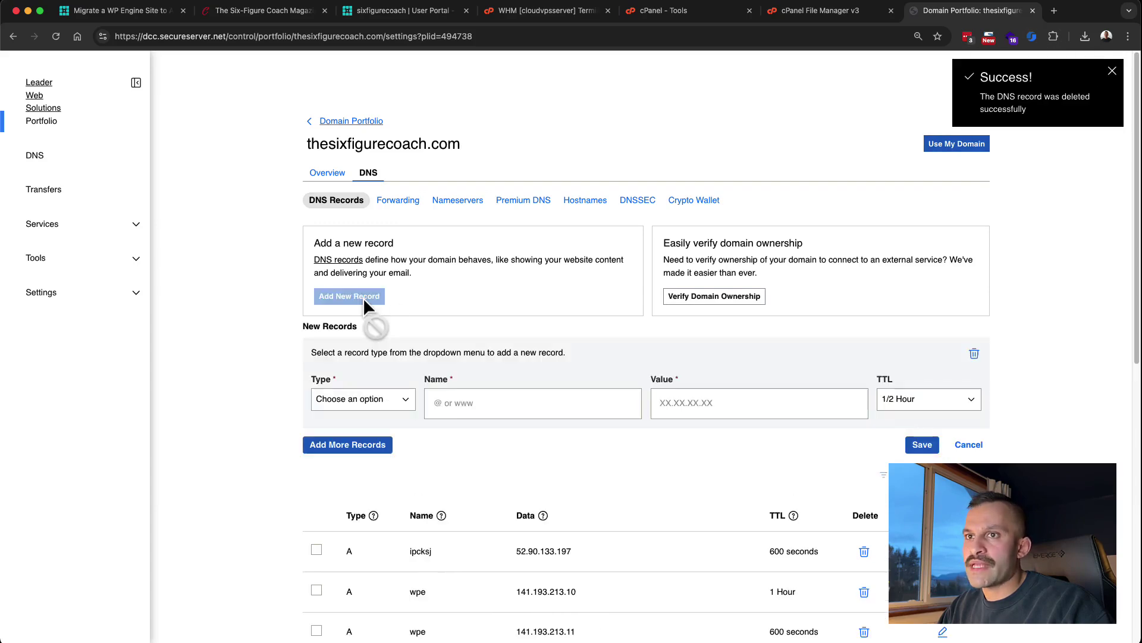
click(359, 408)
click(352, 413)
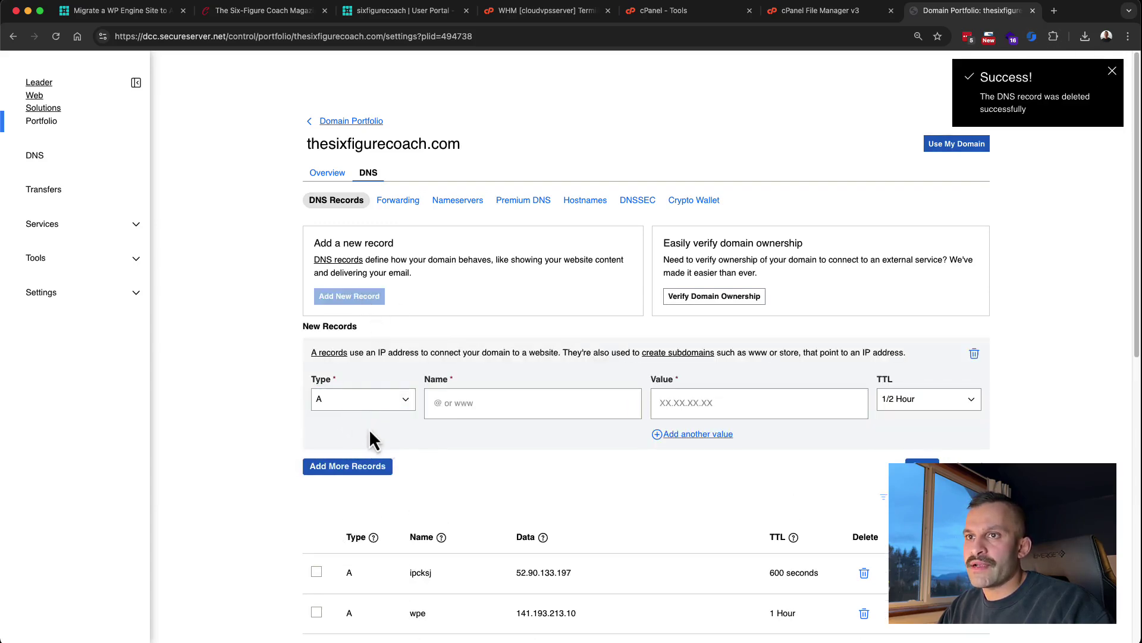
click(562, 404)
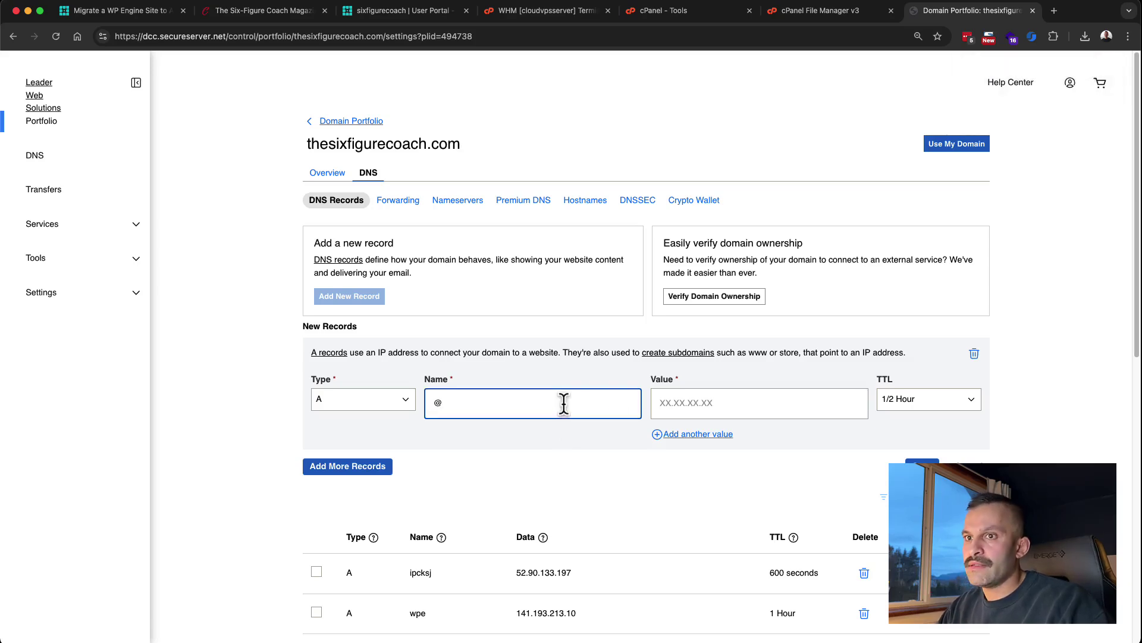
click(772, 407)
text(69.16.255.79)
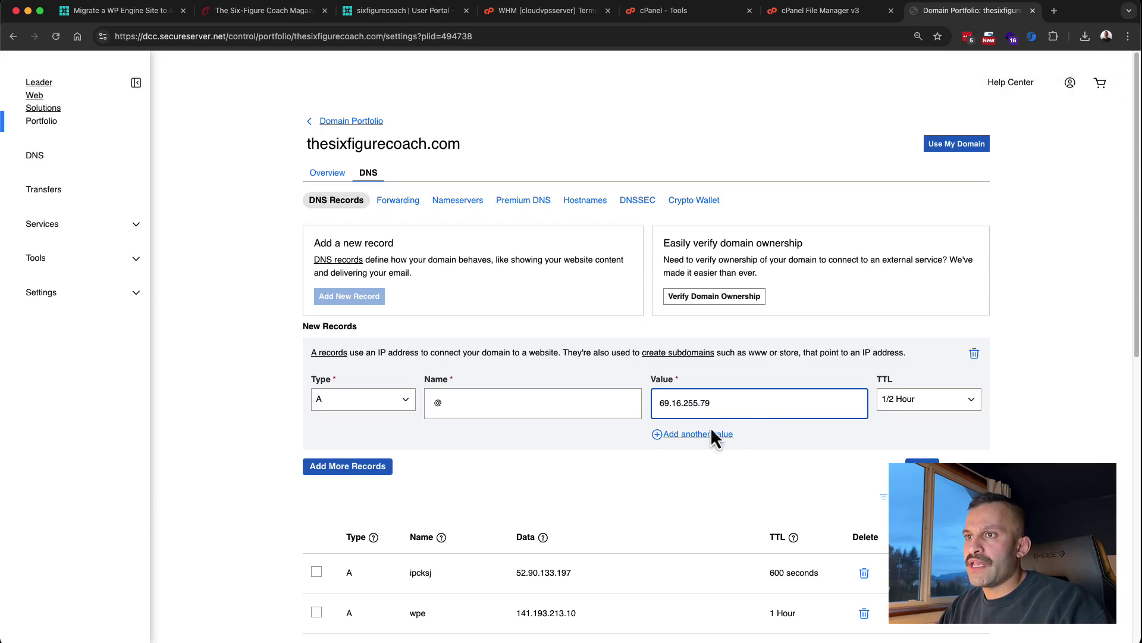
click(660, 12)
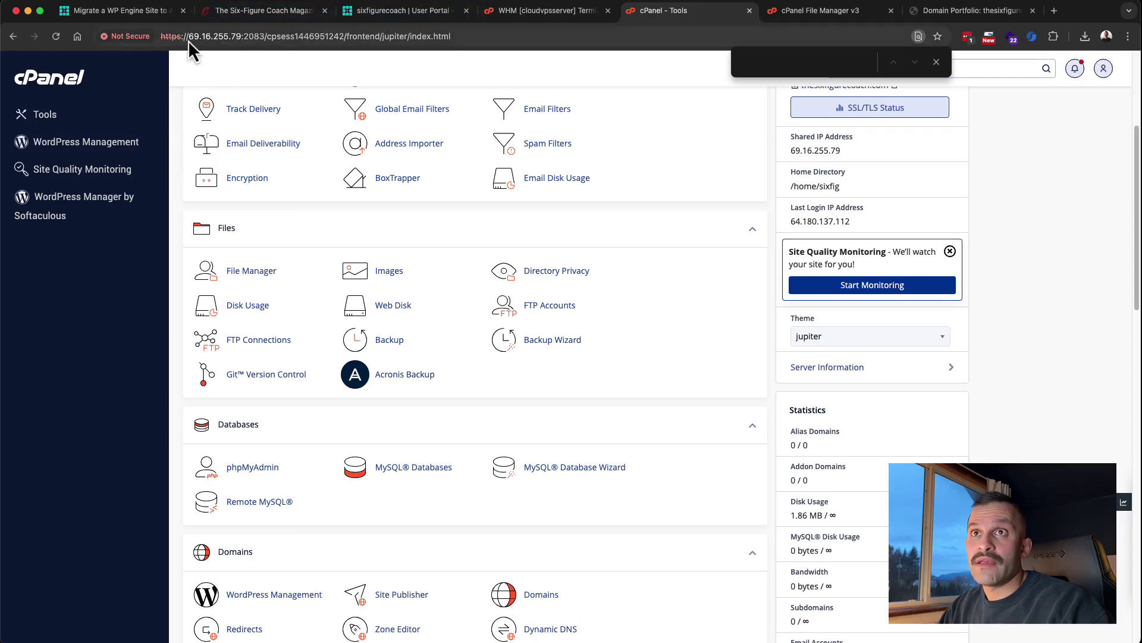
click(910, 13)
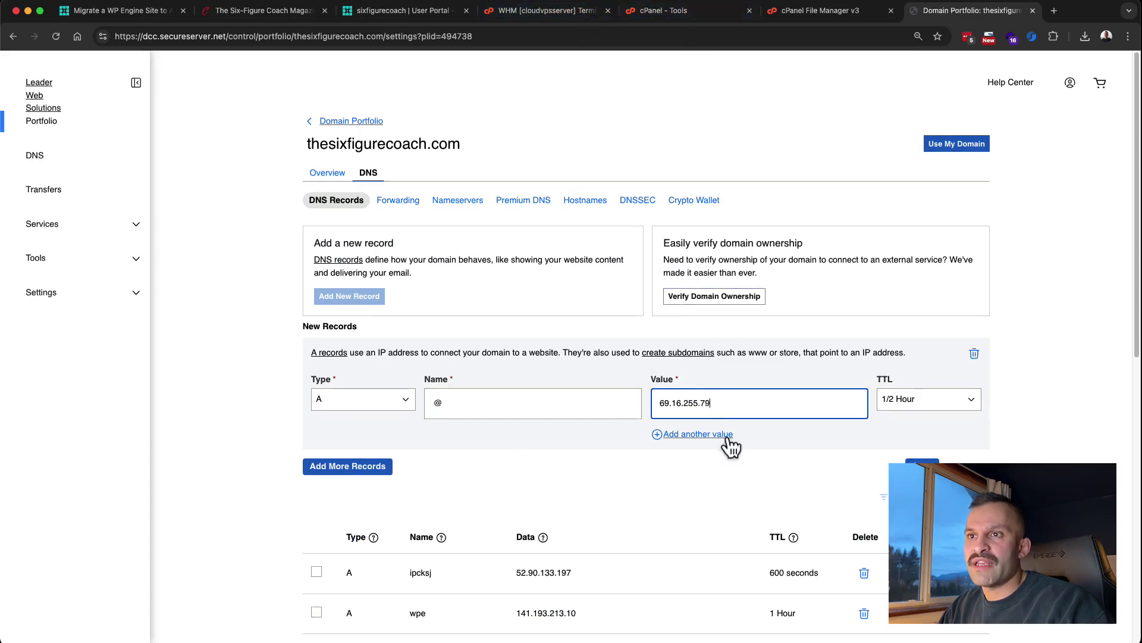
double_click(738, 405)
key(super+c)
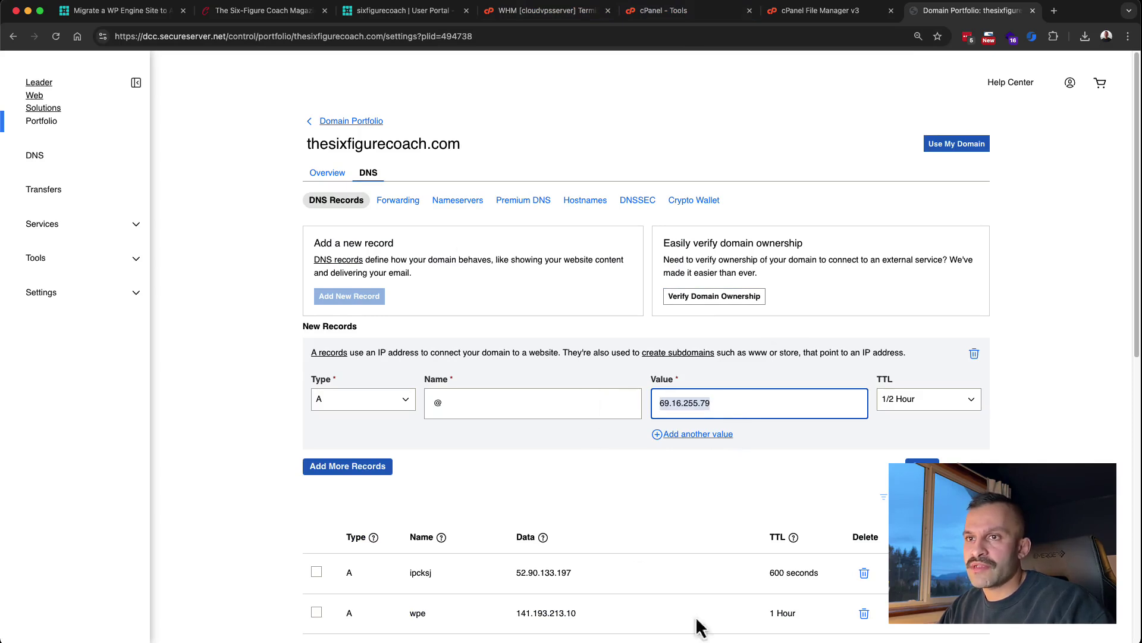
key(Return)
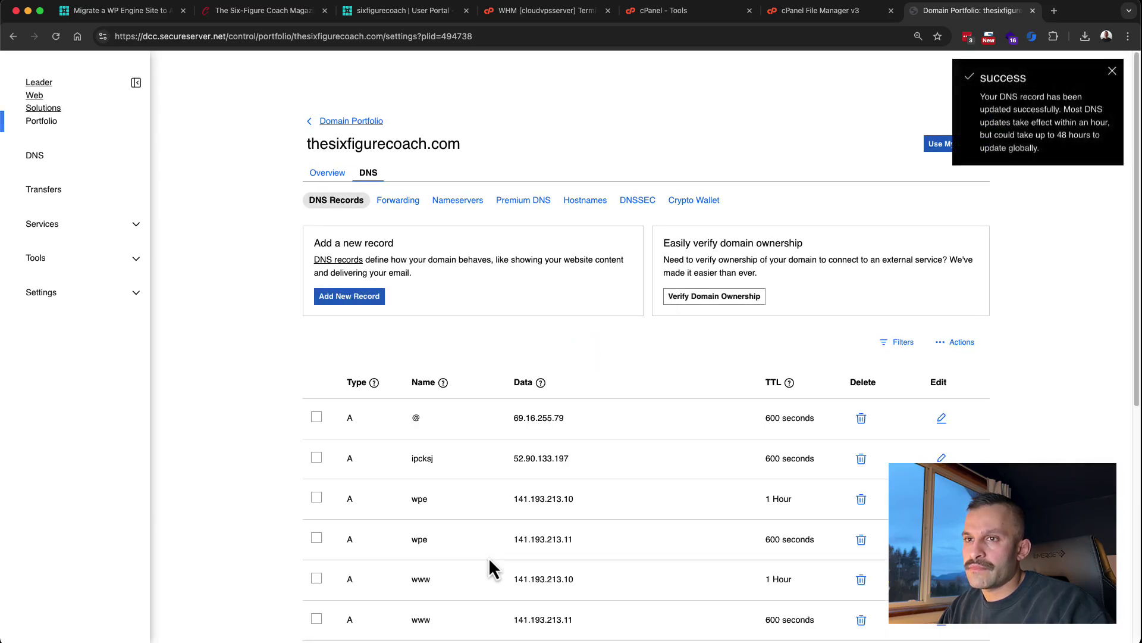
Review the www and @ records in the DNS Records table.
scroll(488, 557, down, 1)
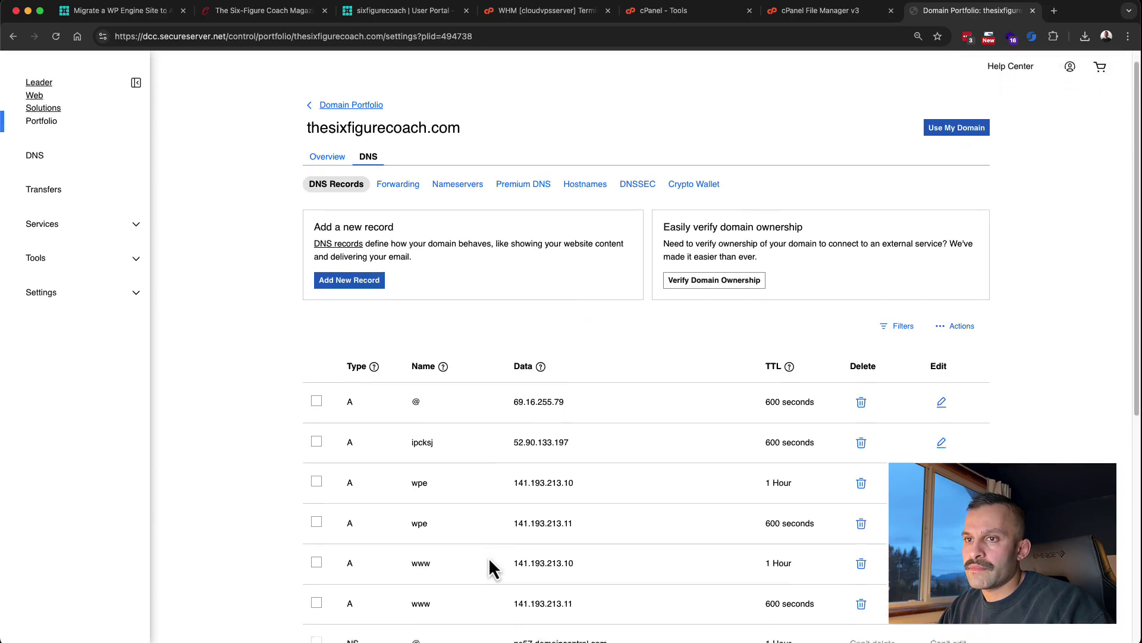
scroll(488, 568, down, 2)
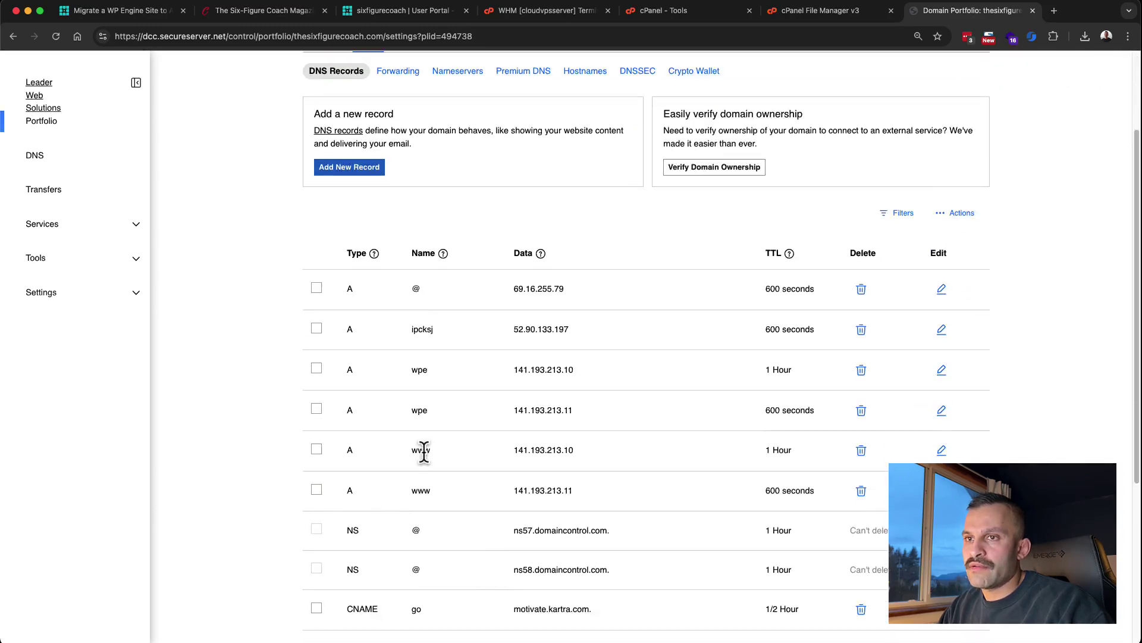
drag(412, 451, 440, 492)
click(439, 494)
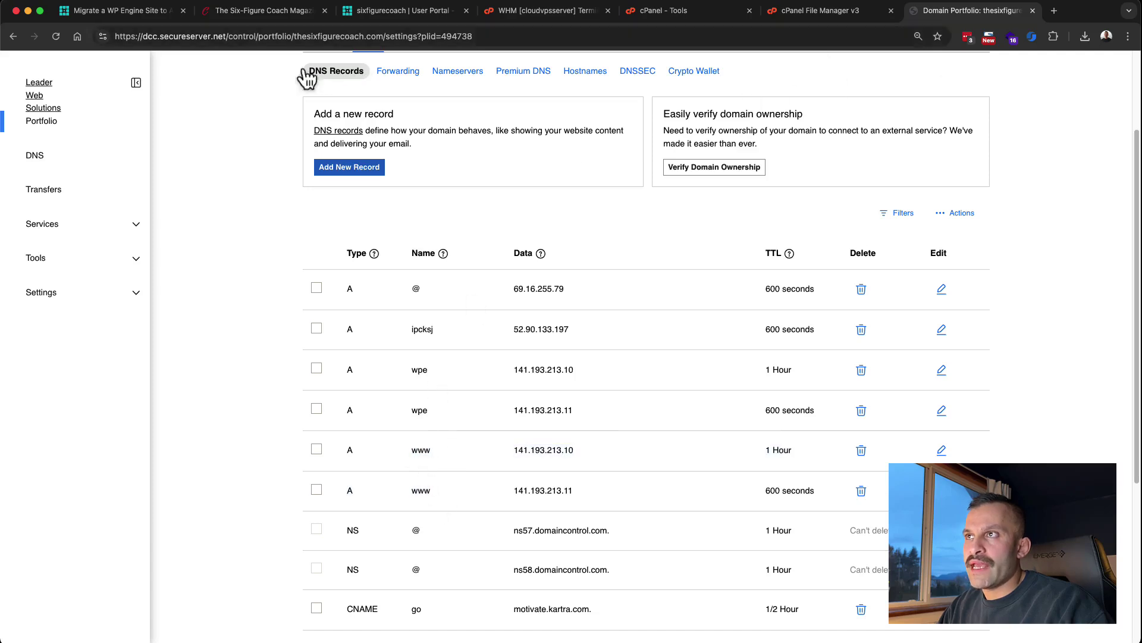
click(332, 37)
double_click(328, 37)
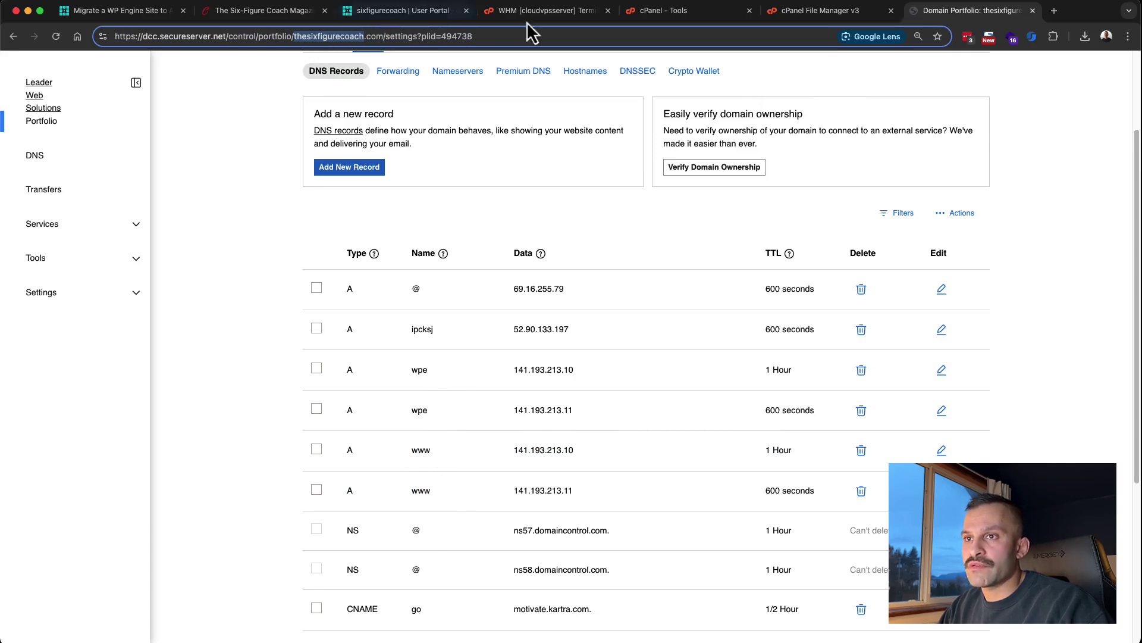
click(430, 450)
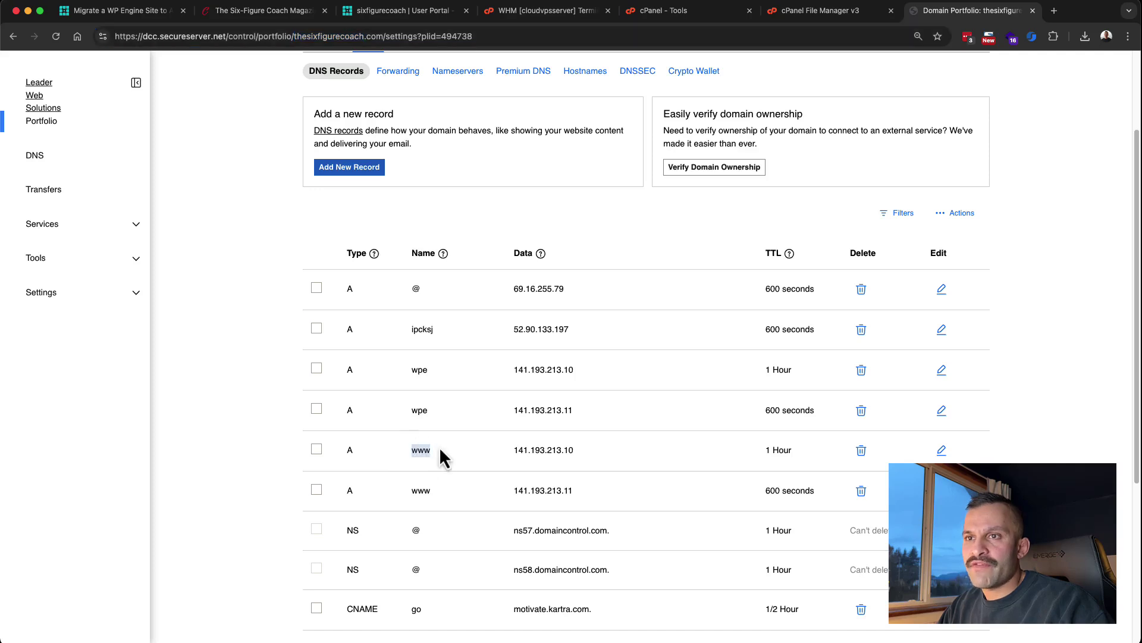
double_click(414, 492)
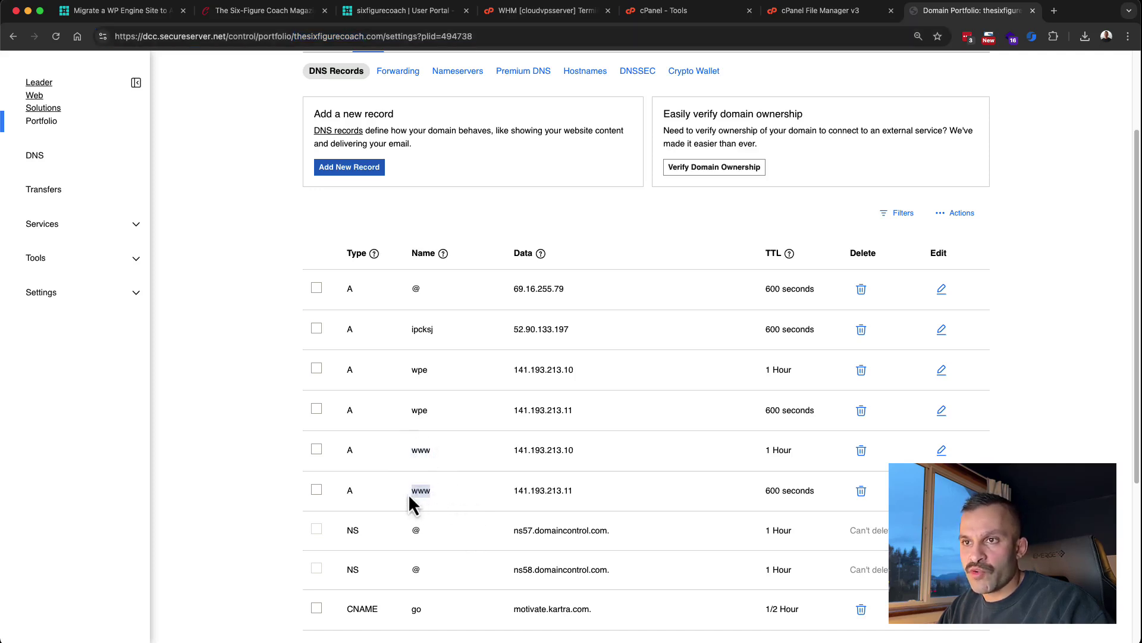
double_click(415, 288)
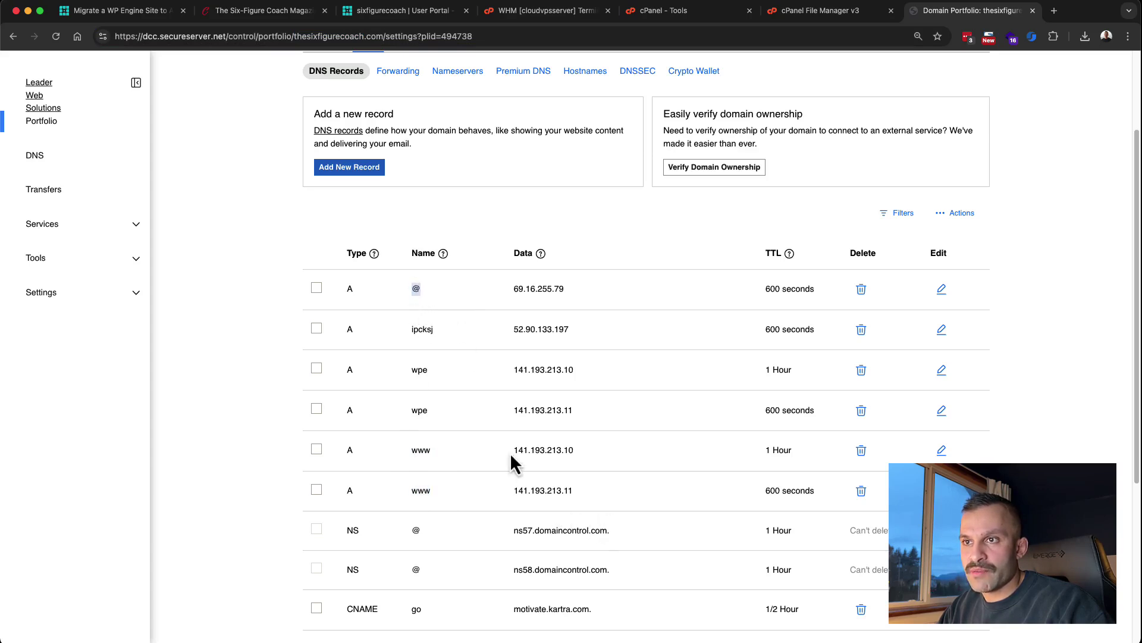
drag(412, 451, 426, 452)
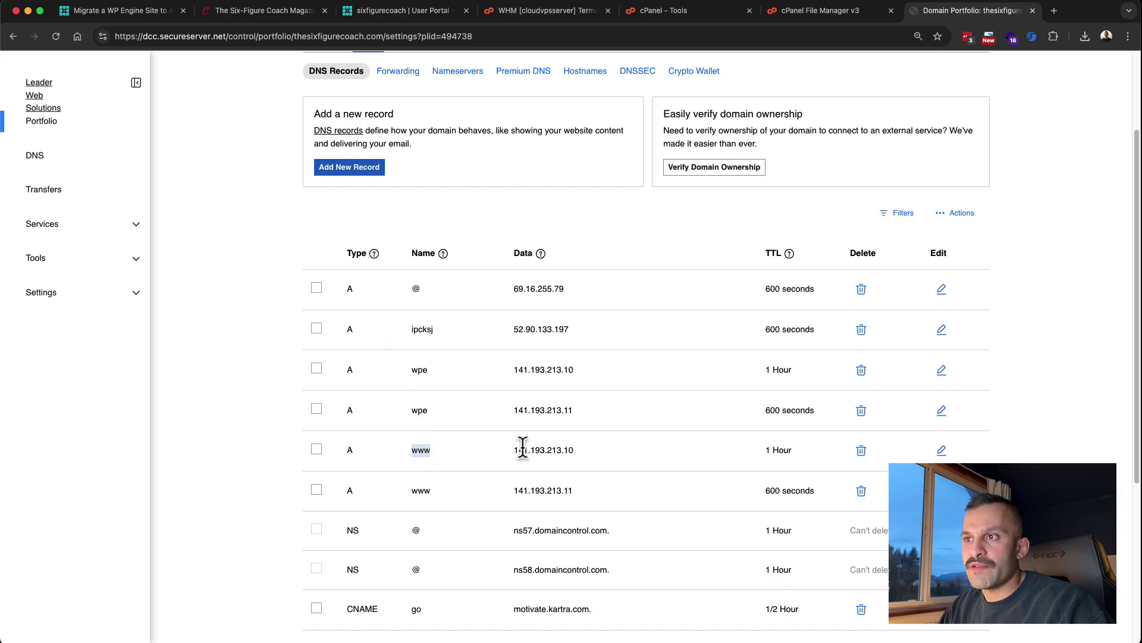
Delete the www A record pointing to 141.193.213.11.
click(860, 493)
click(330, 375)
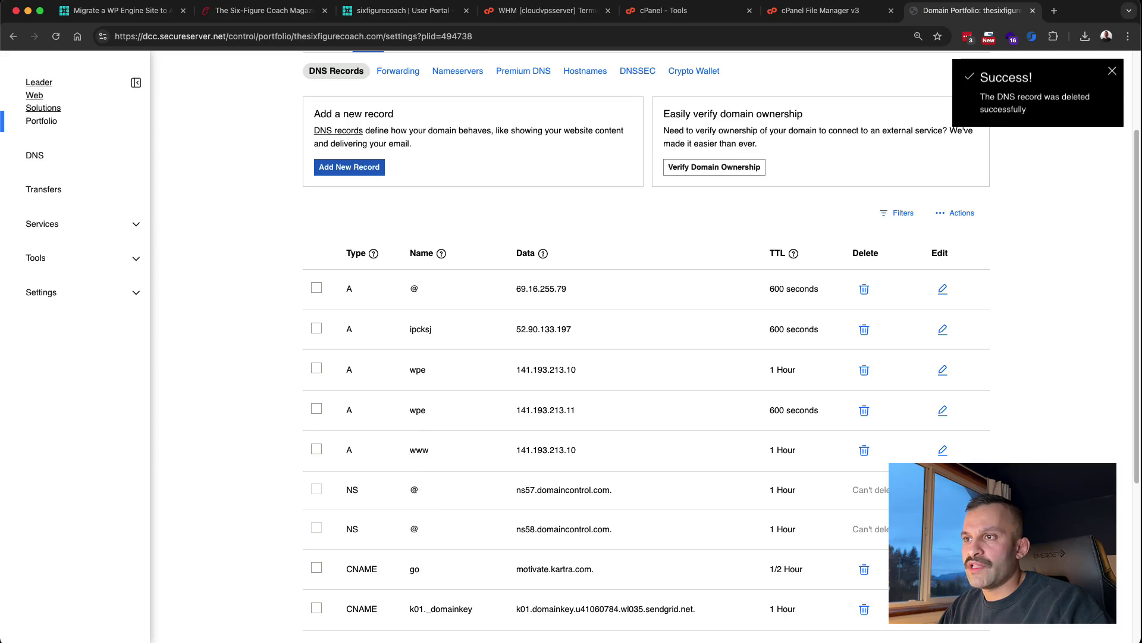
click(943, 451)
Change the remaining www record's type to CNAME.
double_click(500, 495)
key(super+v)
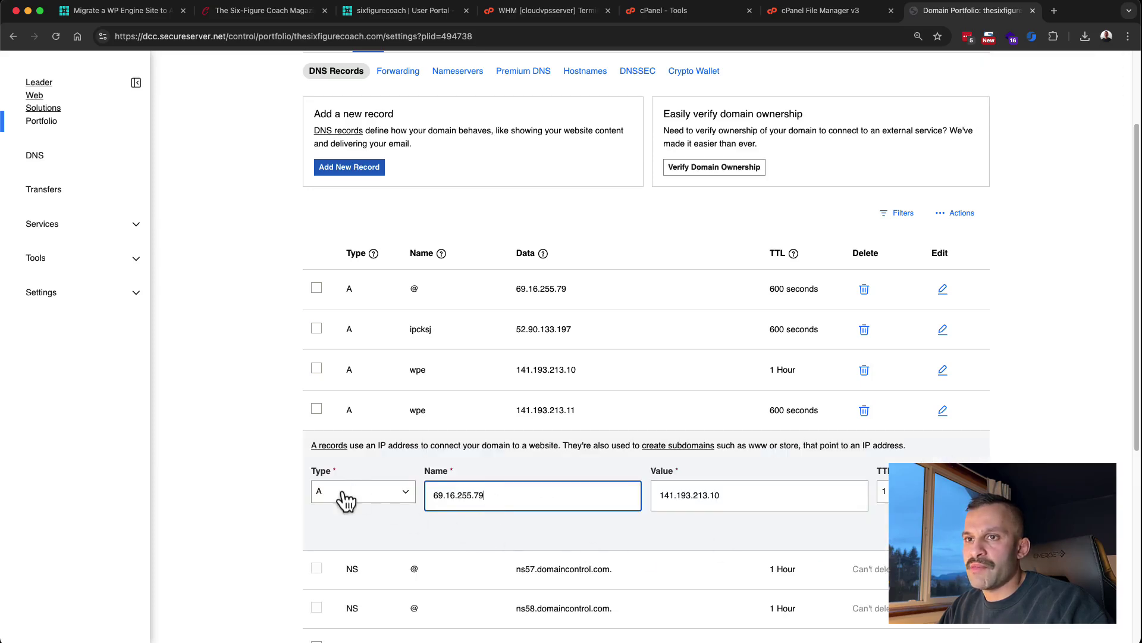
click(342, 492)
click(356, 518)
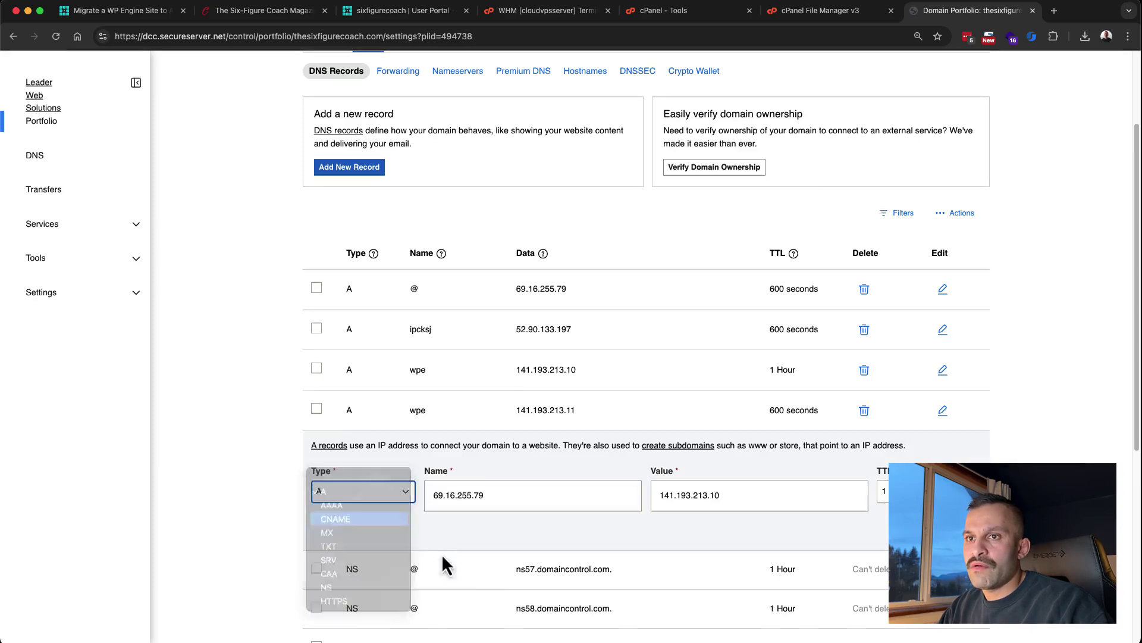
double_click(515, 502)
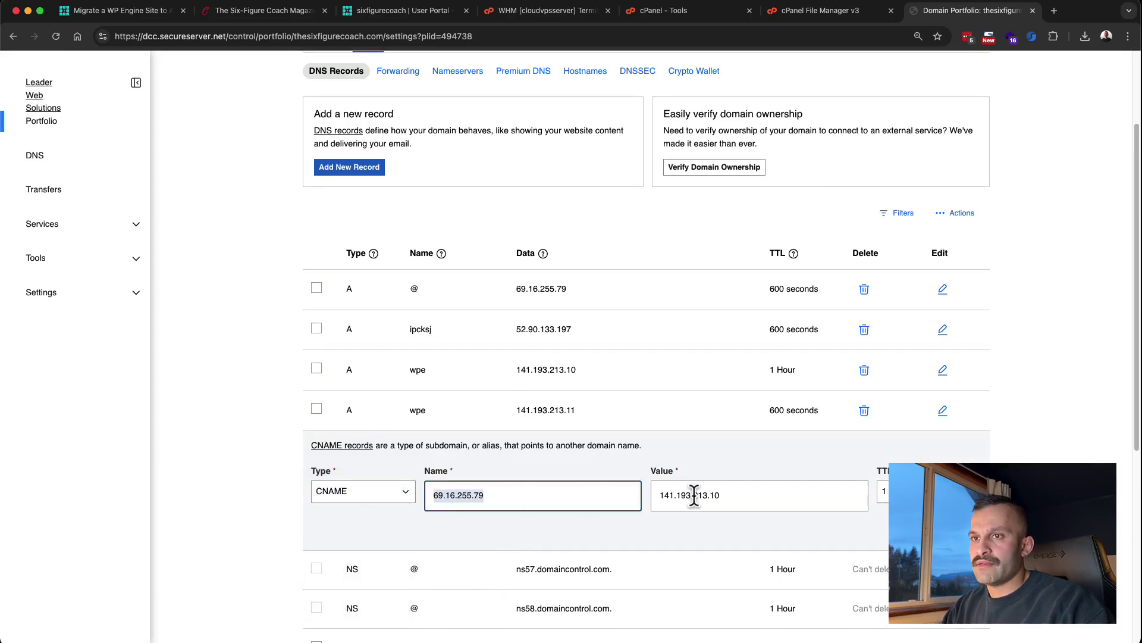
text(@)
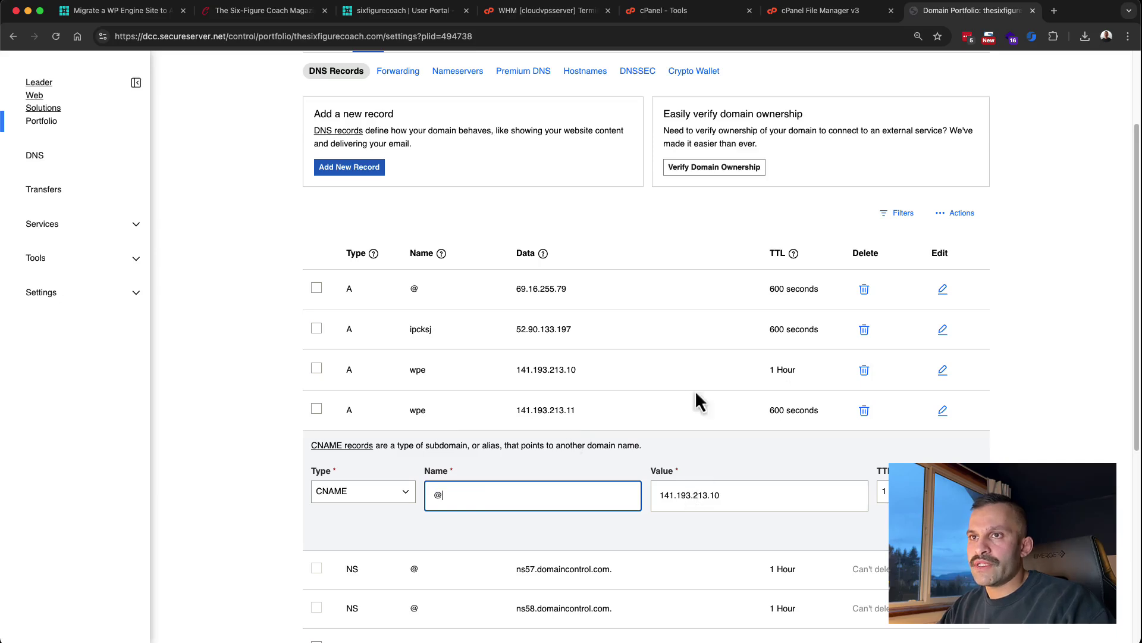
Set the CNAME name to www and value to @, and save it.
scroll(470, 399, down, 3)
drag(522, 427, 415, 414)
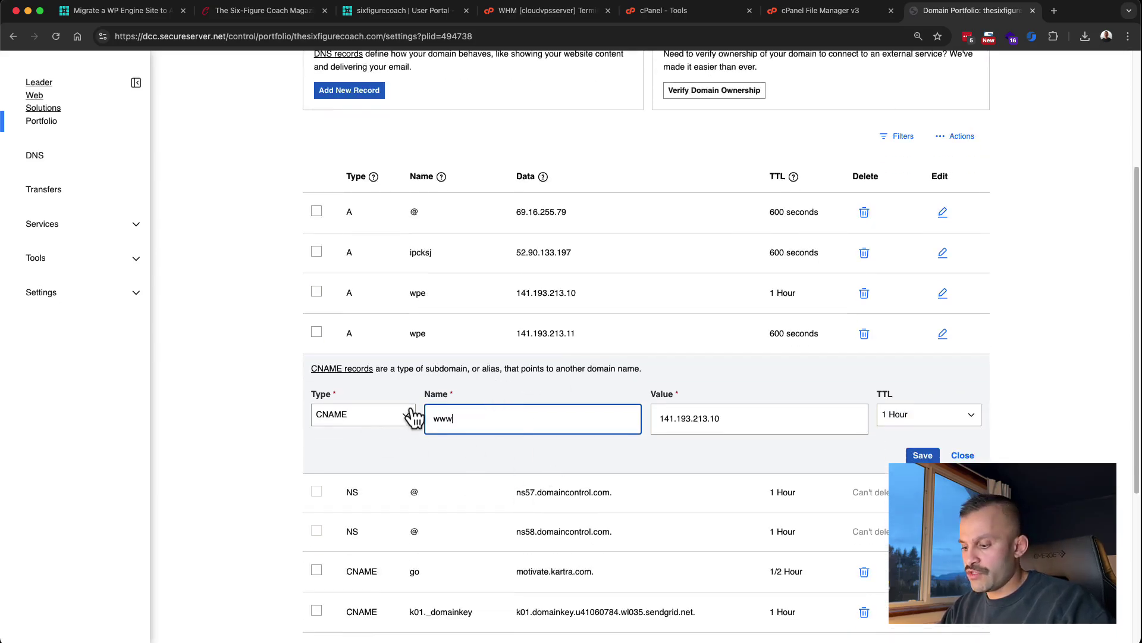
key(Tab)
text(@)
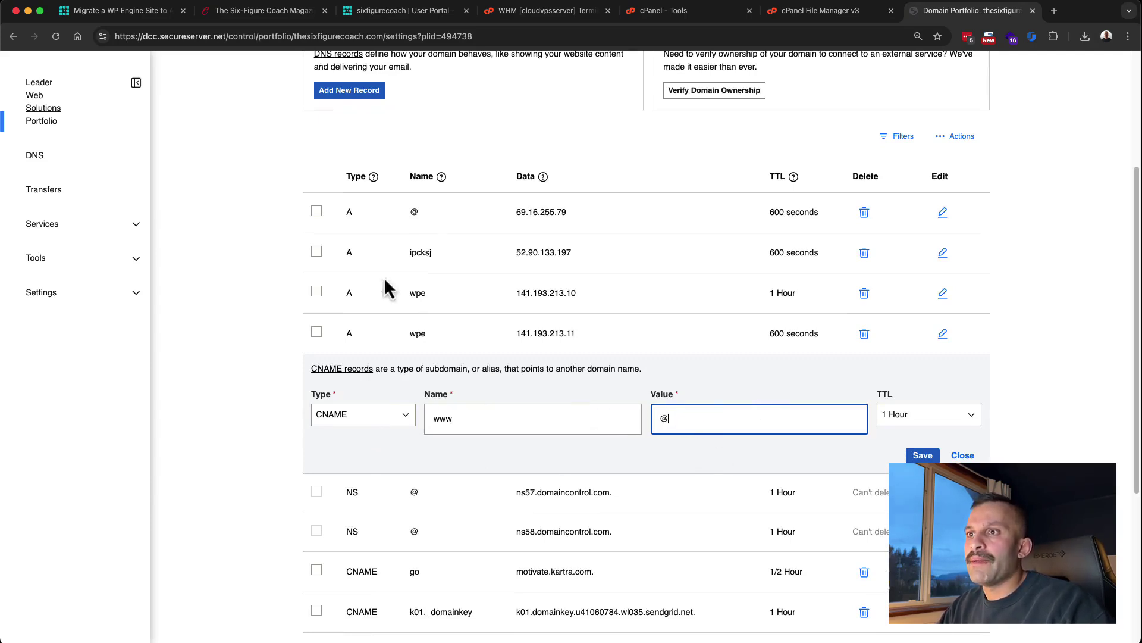
click(921, 457)
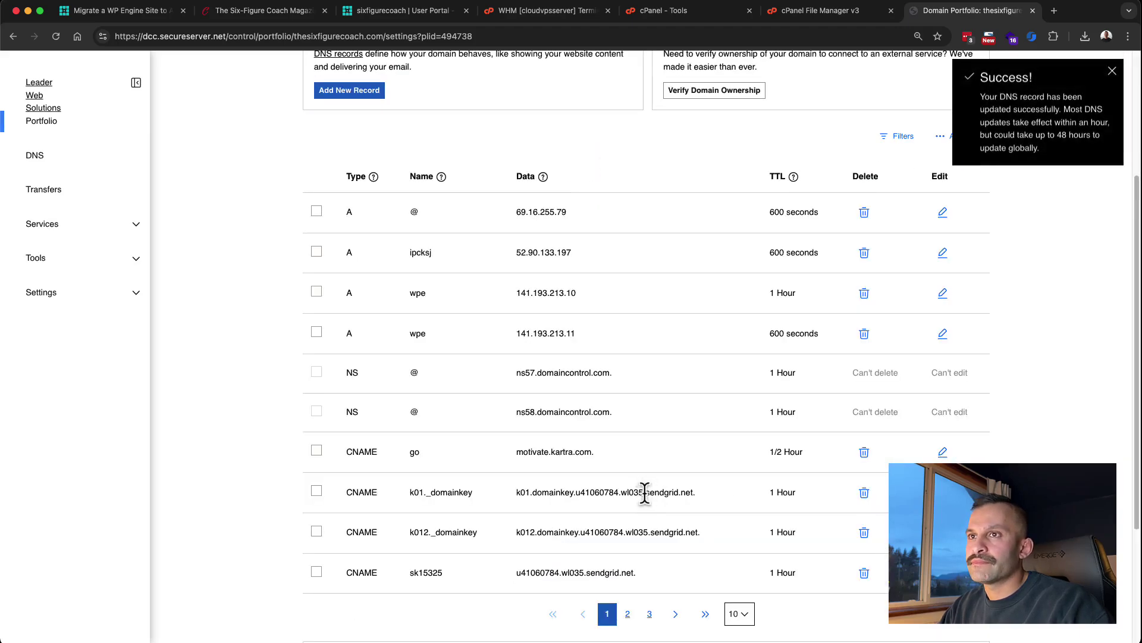
scroll(546, 483, down, 2)
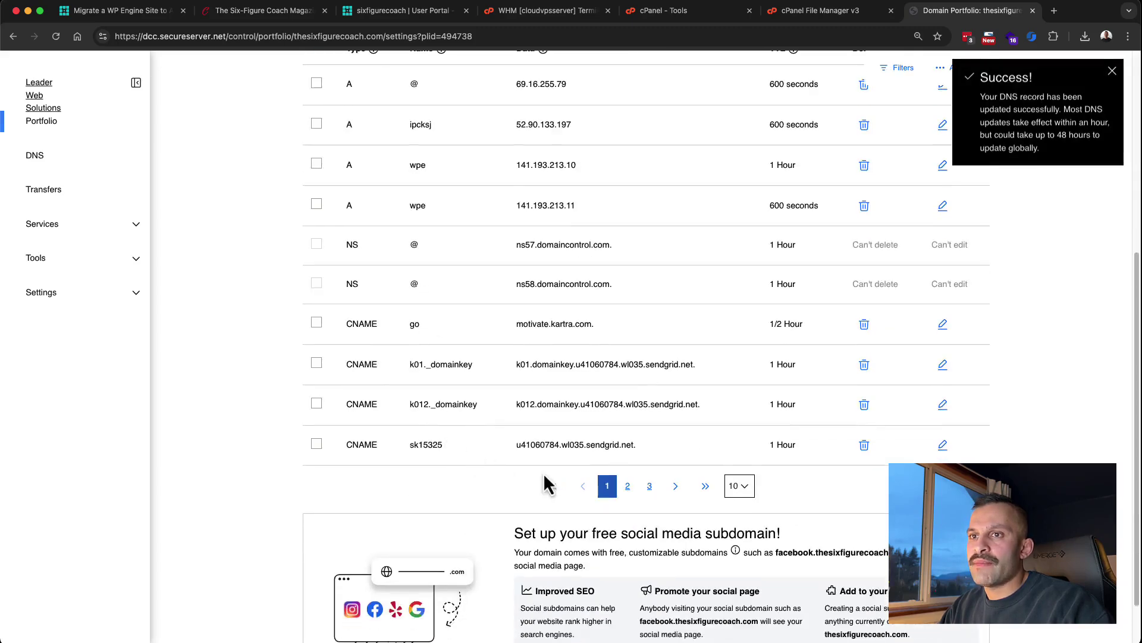
scroll(545, 483, up, 2)
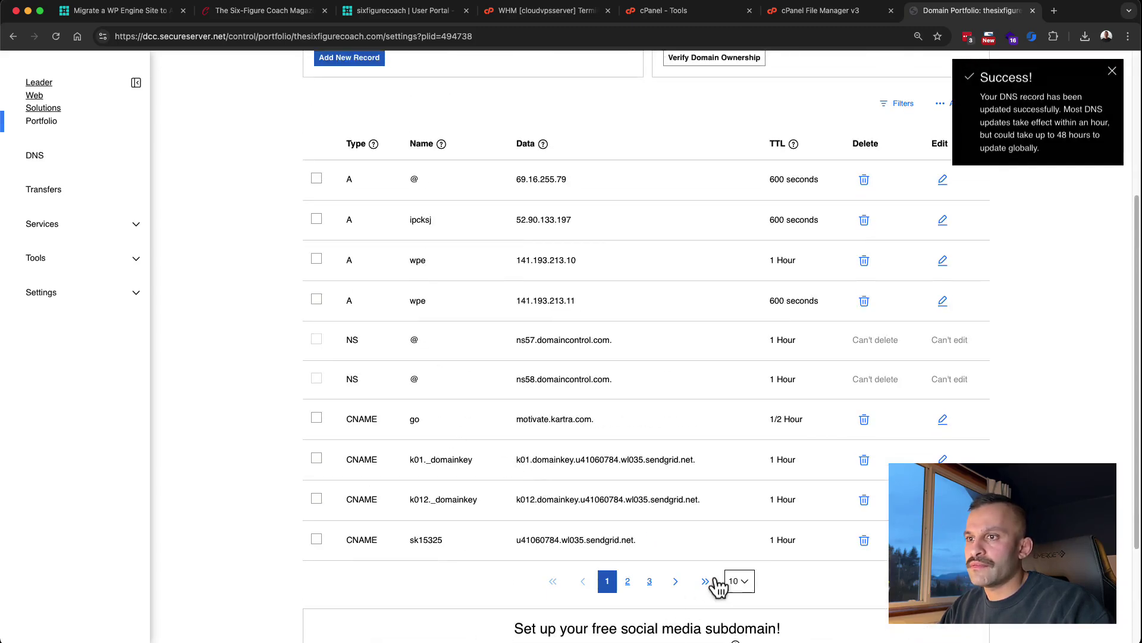
click(741, 582)
Show 50 DNS records per page and confirm the www CNAME points to thesixfigurecoach.com.
click(739, 551)
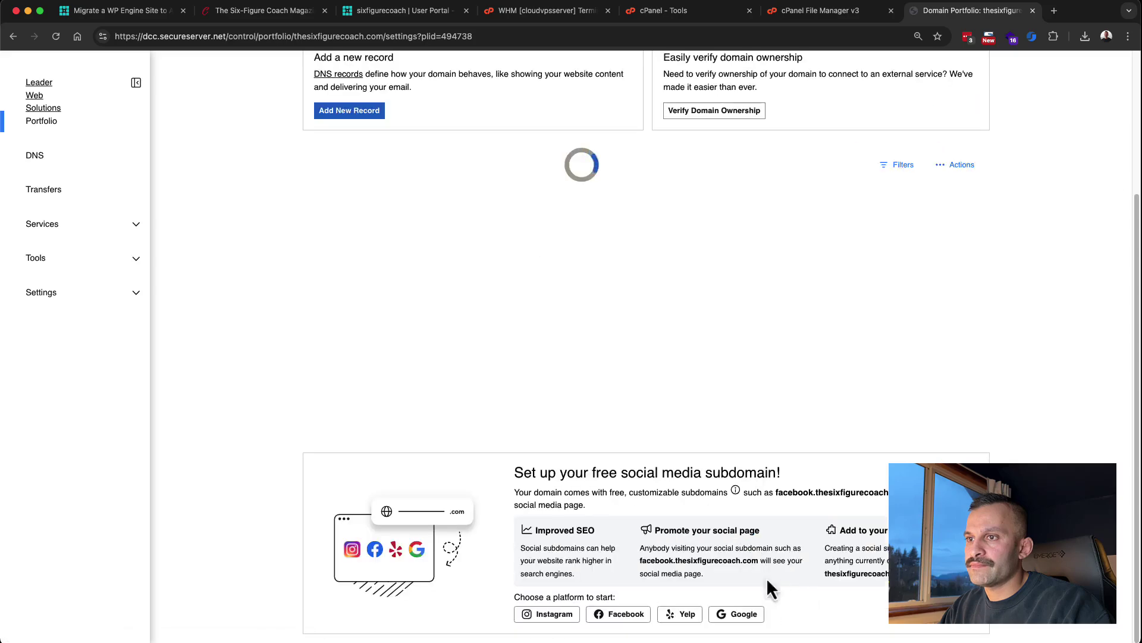
key(super+f)
text(www)
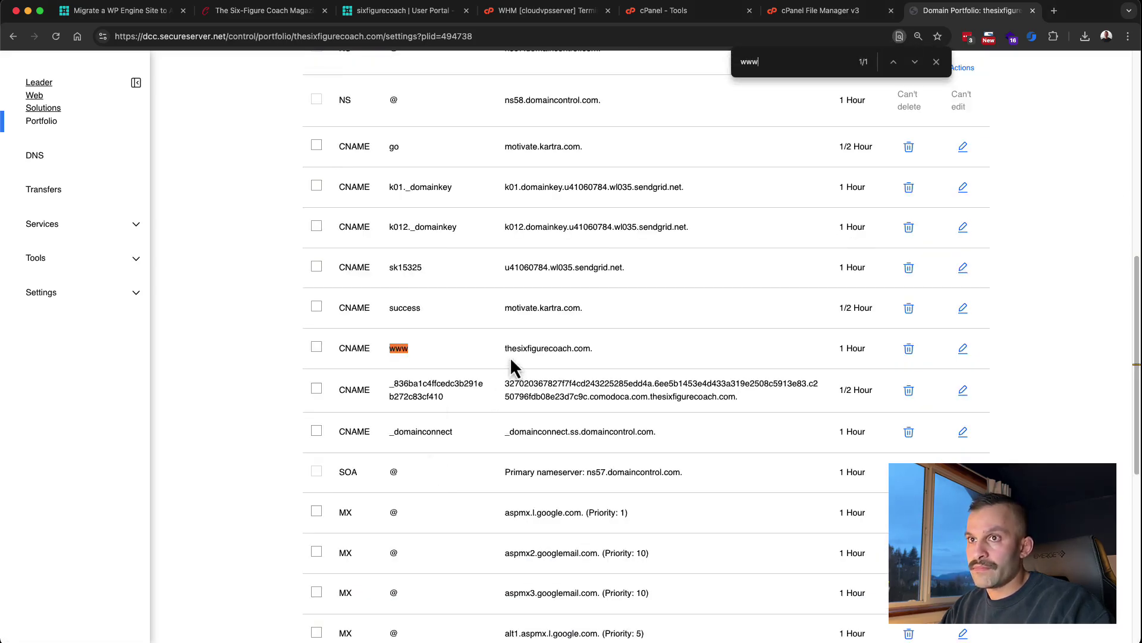
drag(505, 351, 633, 351)
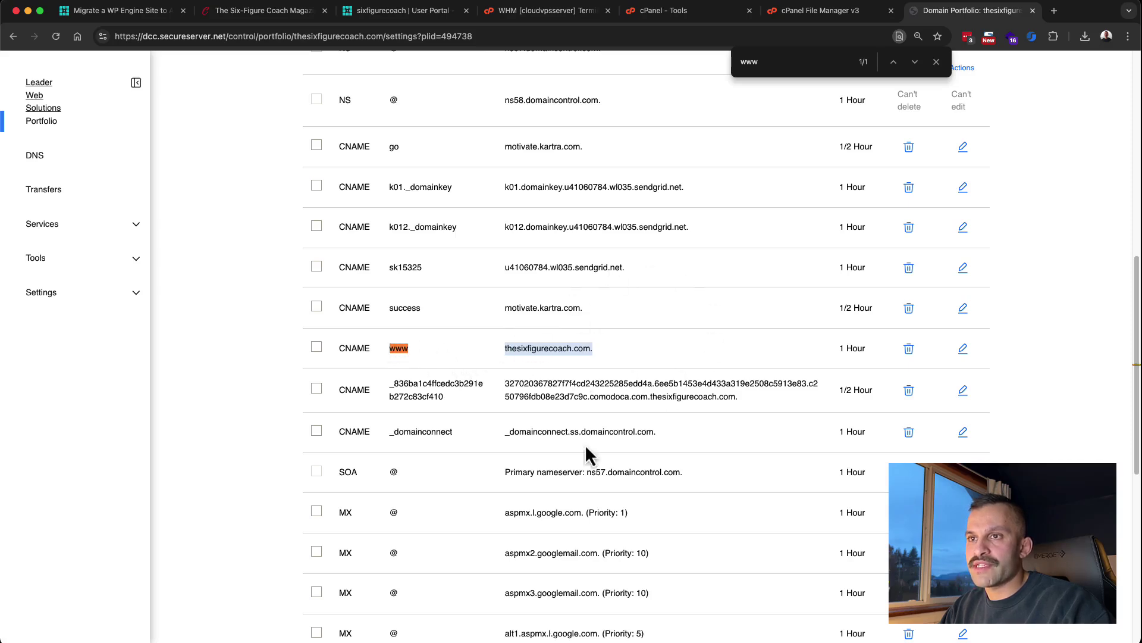
scroll(561, 524, up, 10)
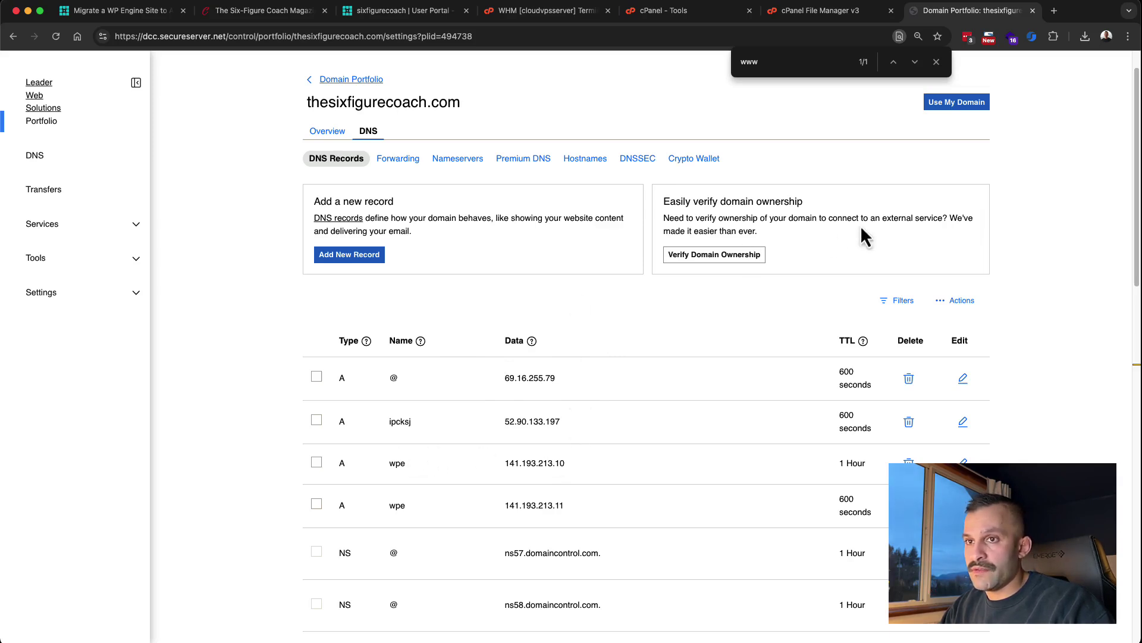
click(937, 63)
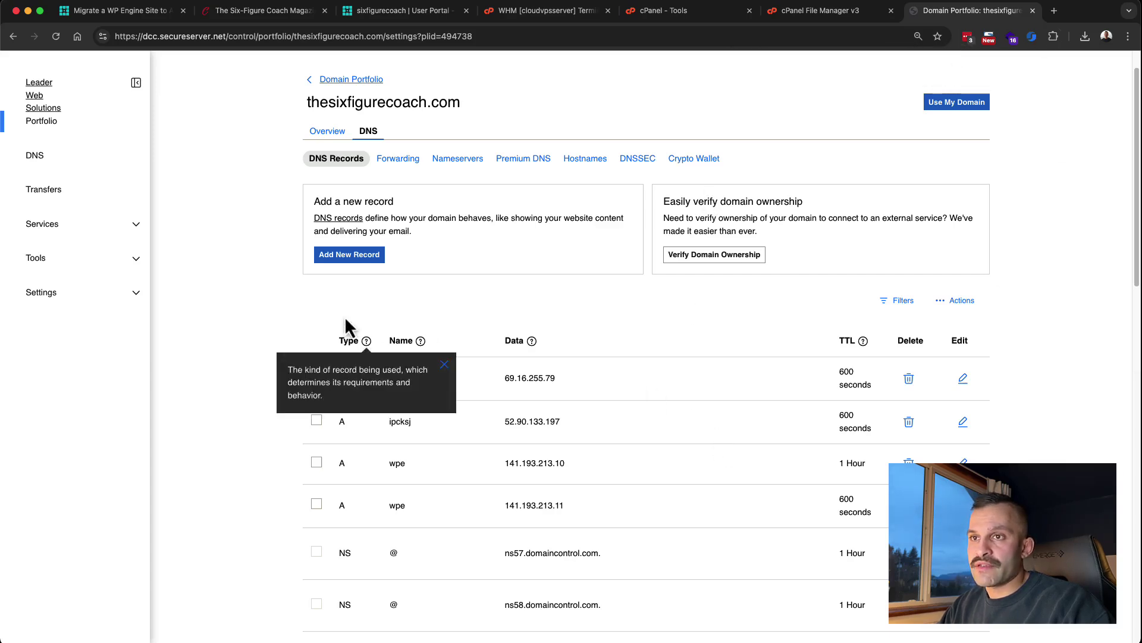
Load thesixfigurecoach.com in a new tab, which shows a privacy error, then return to WHM.
click(1056, 12)
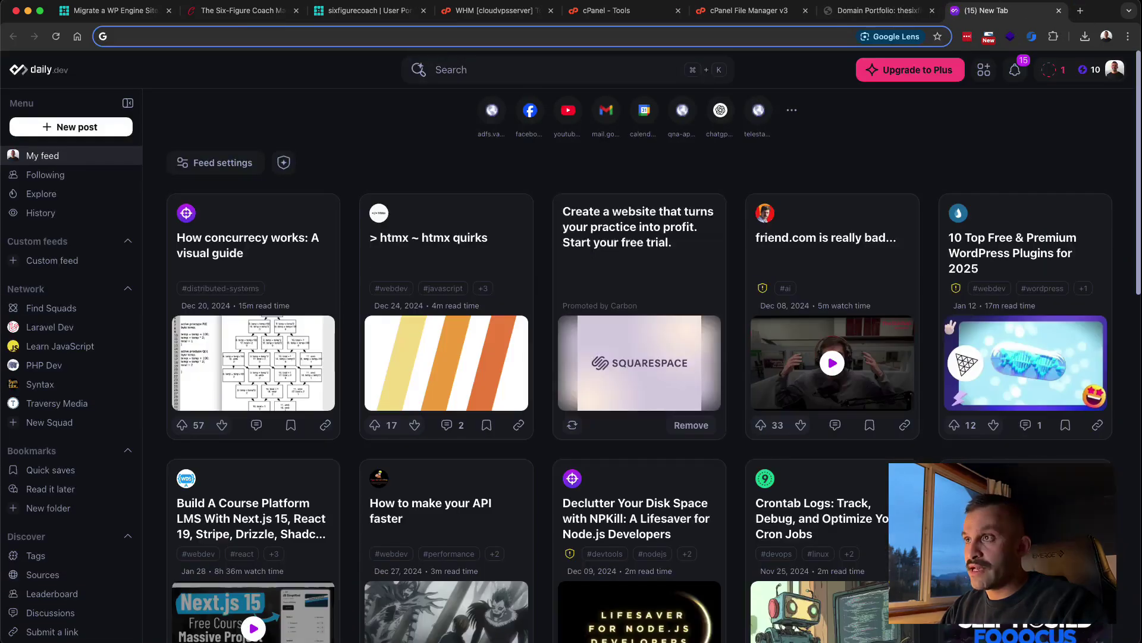
text(thesi)
key(Return)
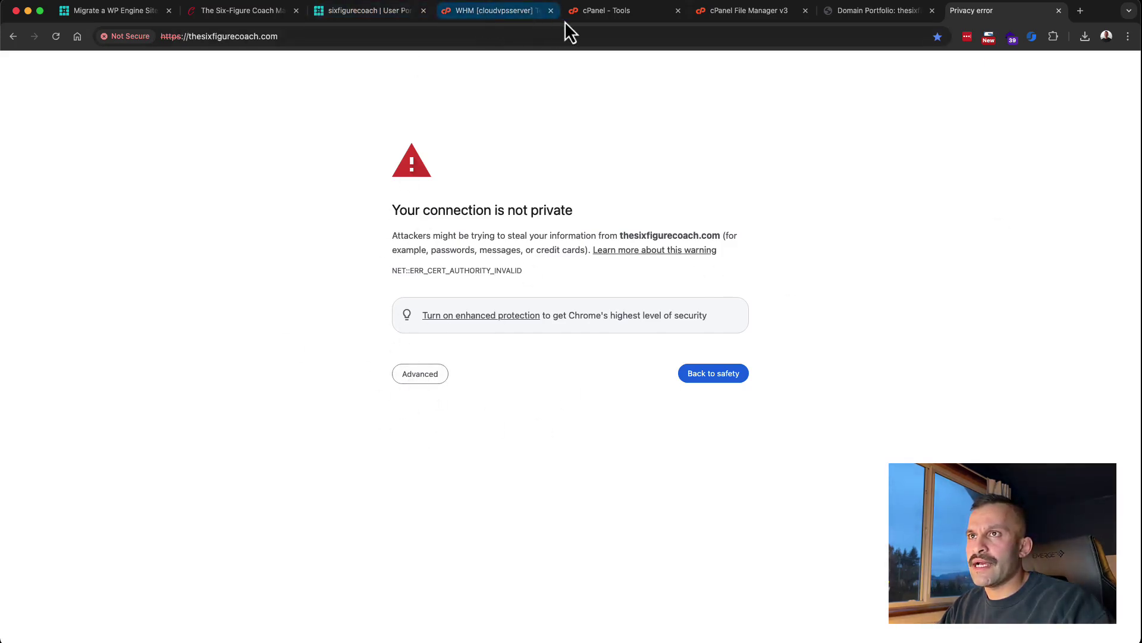
click(487, 13)
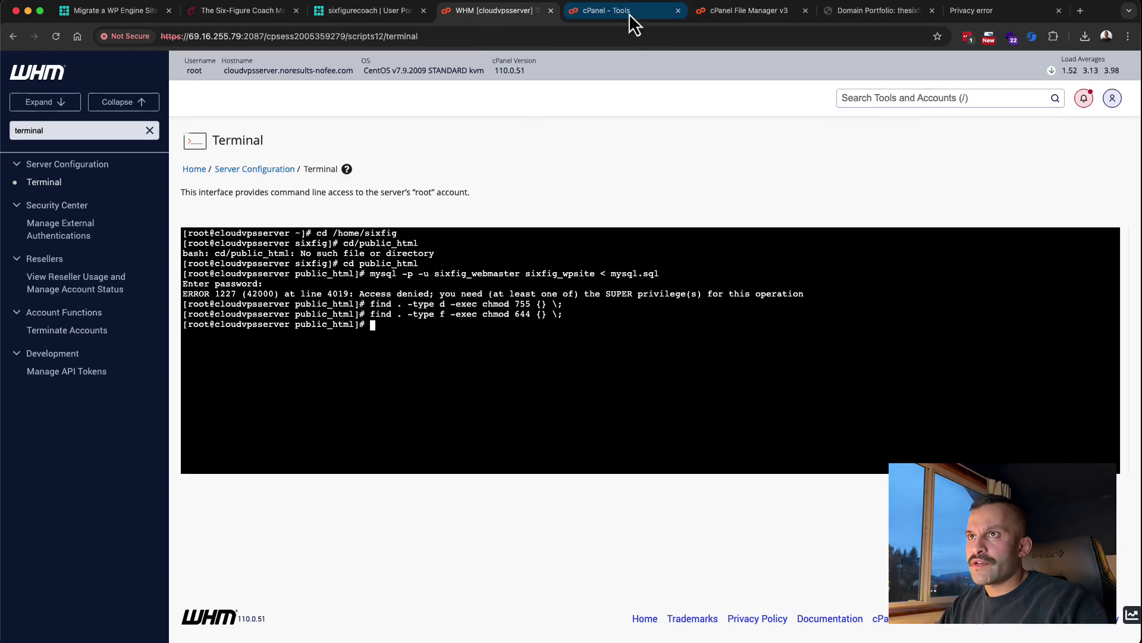
Search cPanel's tools for ssl and open the SSL/TLS Status page.
click(631, 16)
scroll(410, 386, down, 3)
scroll(410, 385, down, 4)
text(ss)
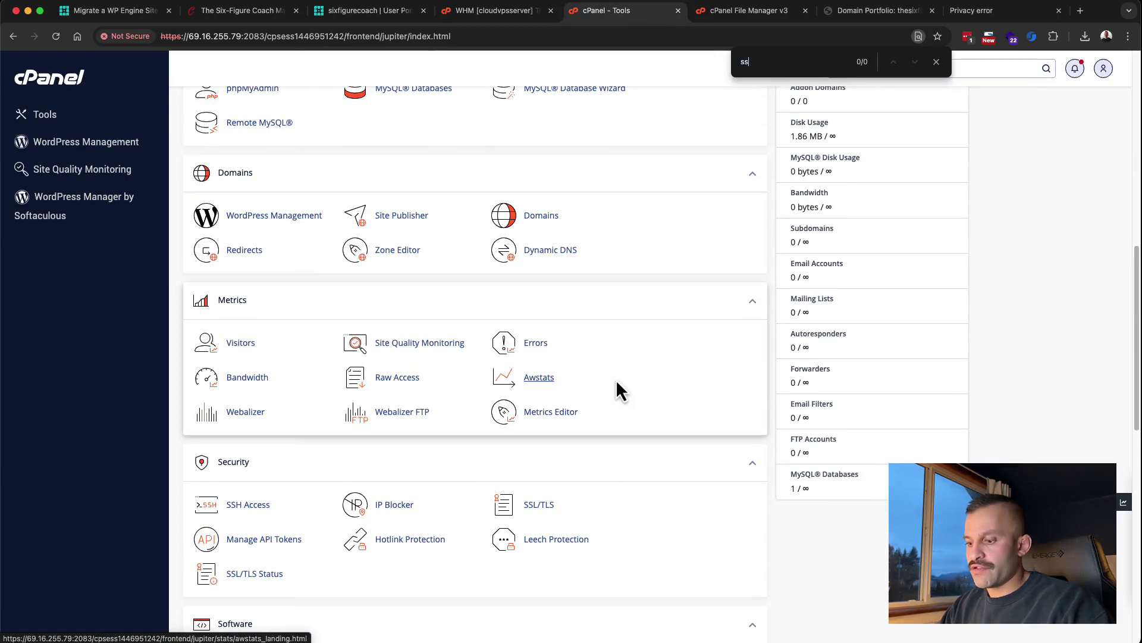
text(s)
key(BackSpace)
text(l)
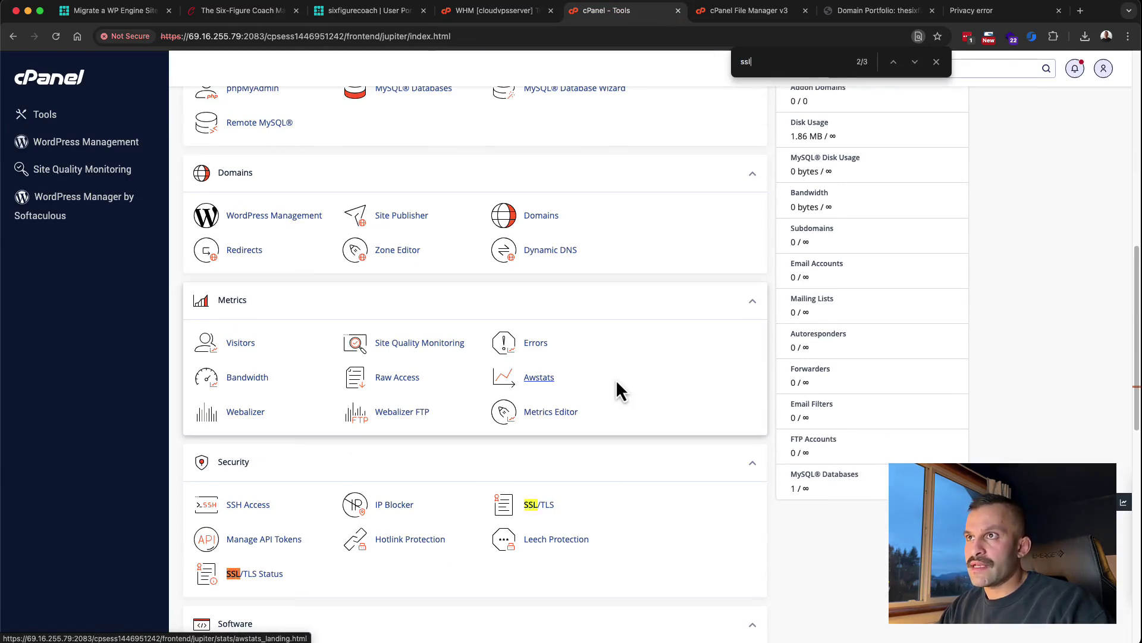
scroll(265, 470, down, 3)
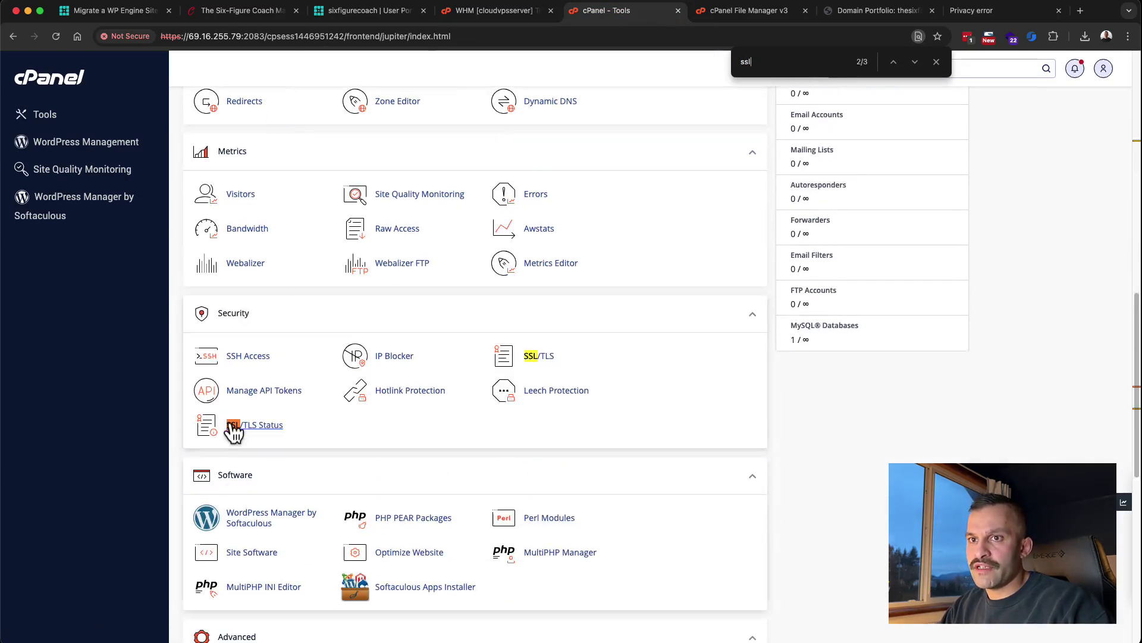
click(551, 355)
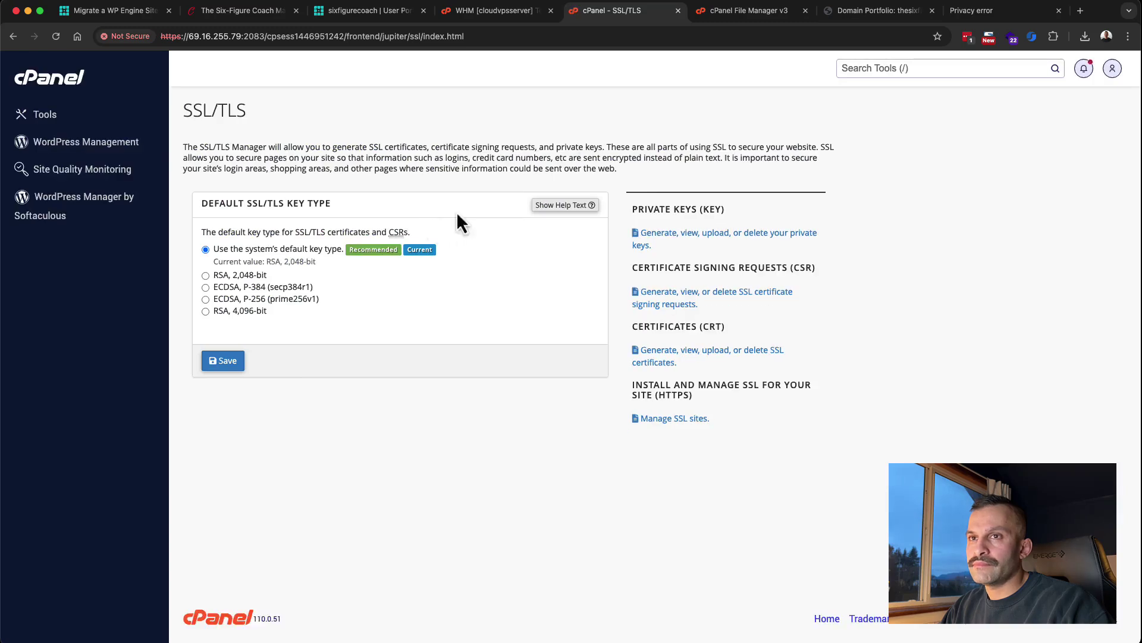
key(super+[)
key(super+f)
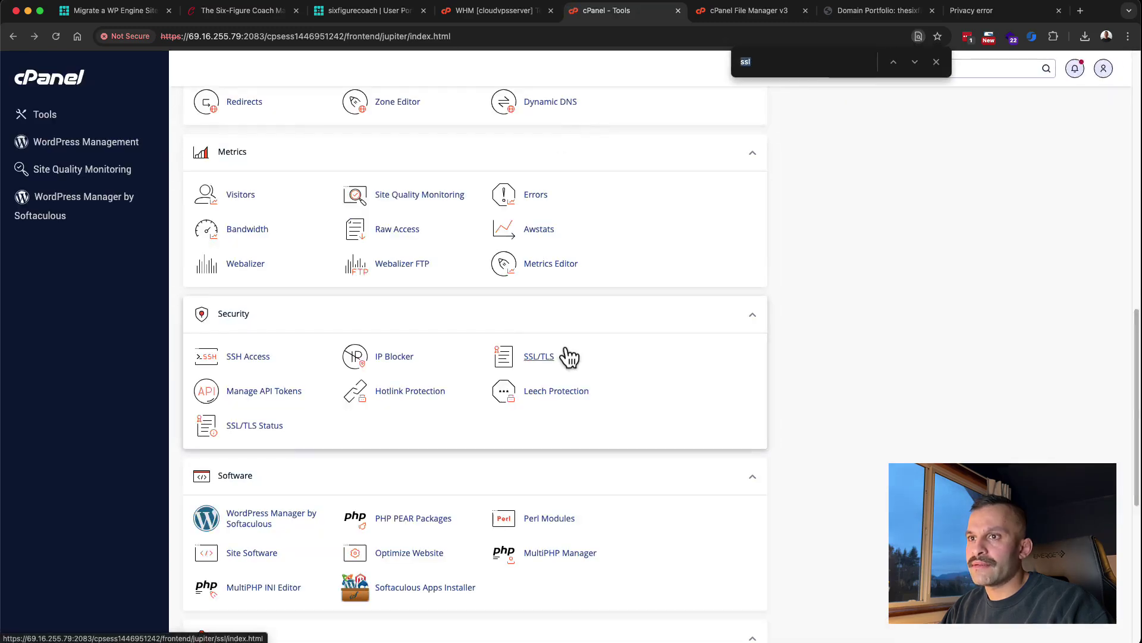
click(256, 426)
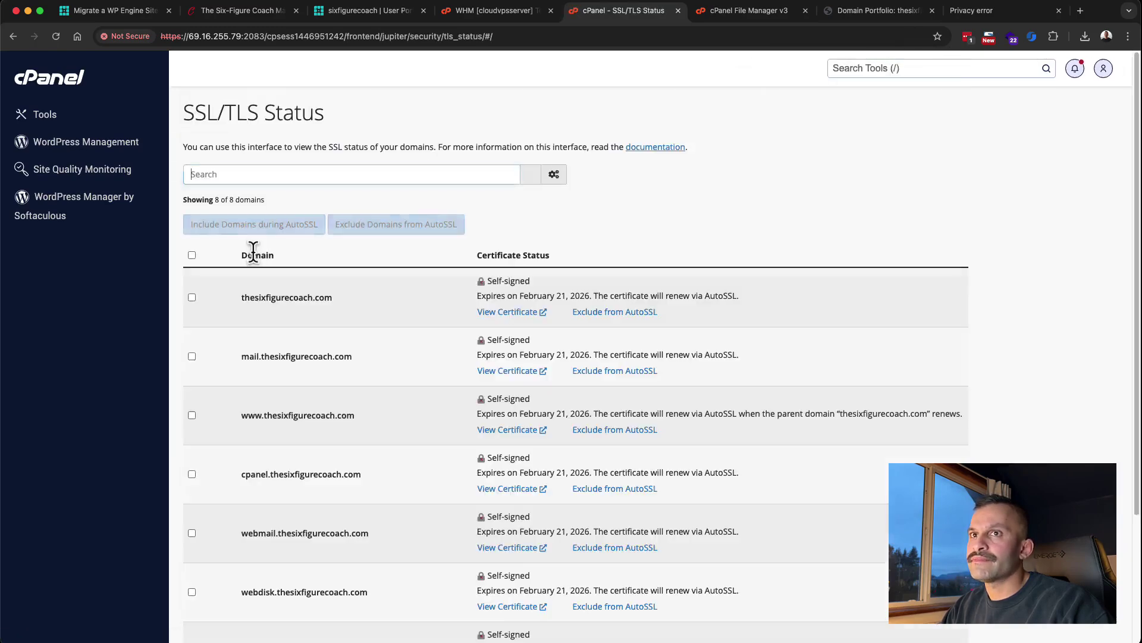
Run AutoSSL on all eight domains, then expand Advanced on the site's privacy error page.
scroll(248, 259, down, 3)
click(191, 131)
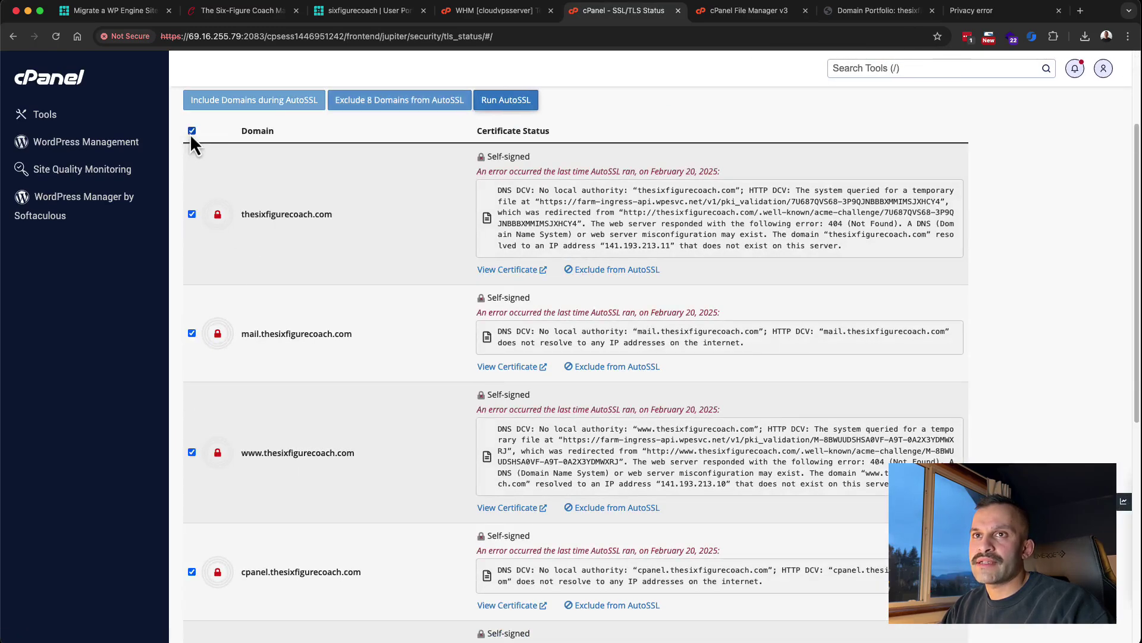
click(515, 103)
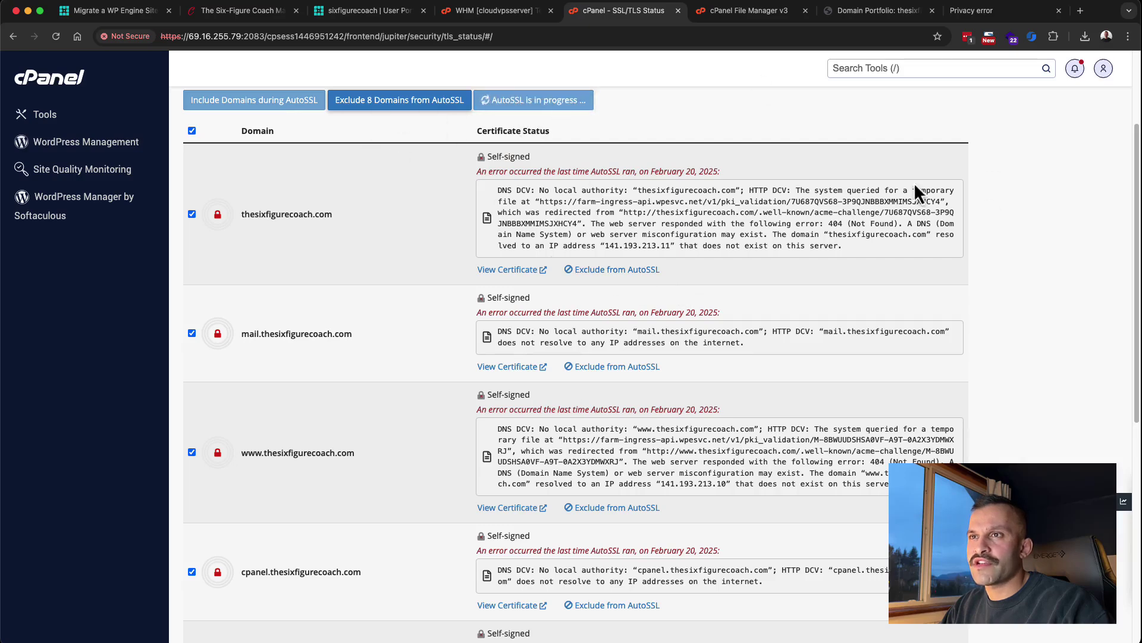
click(981, 12)
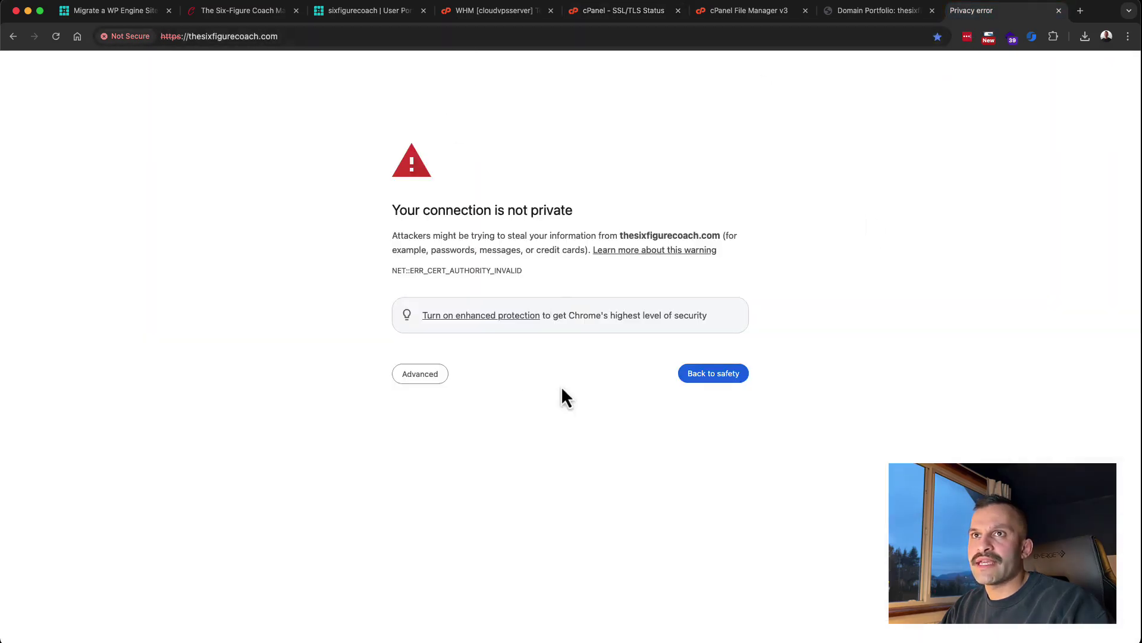
click(427, 376)
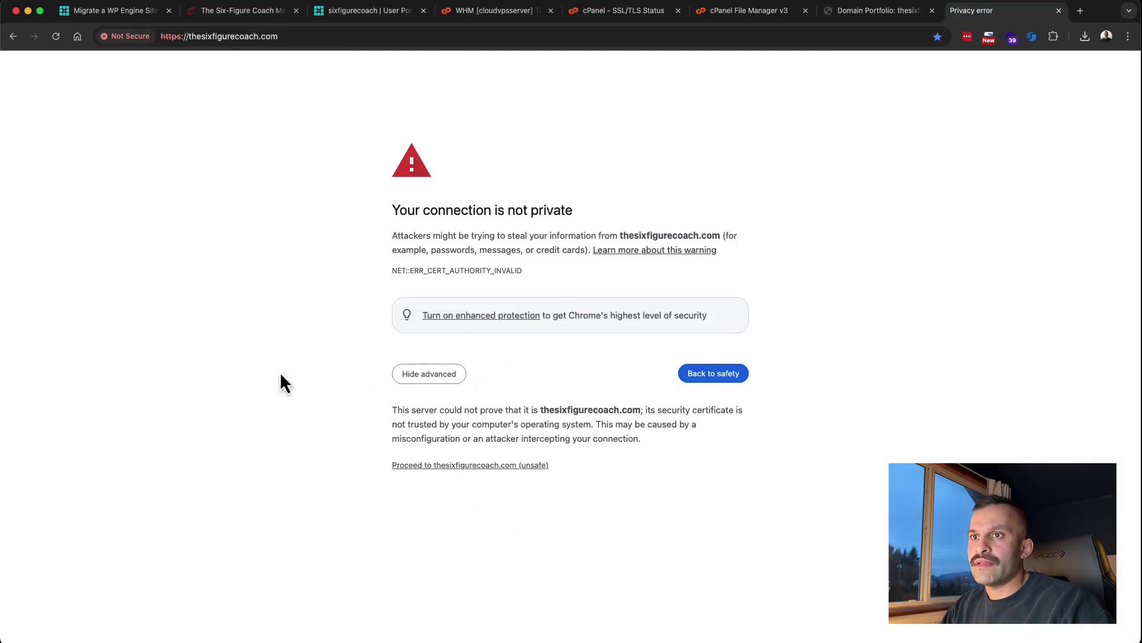
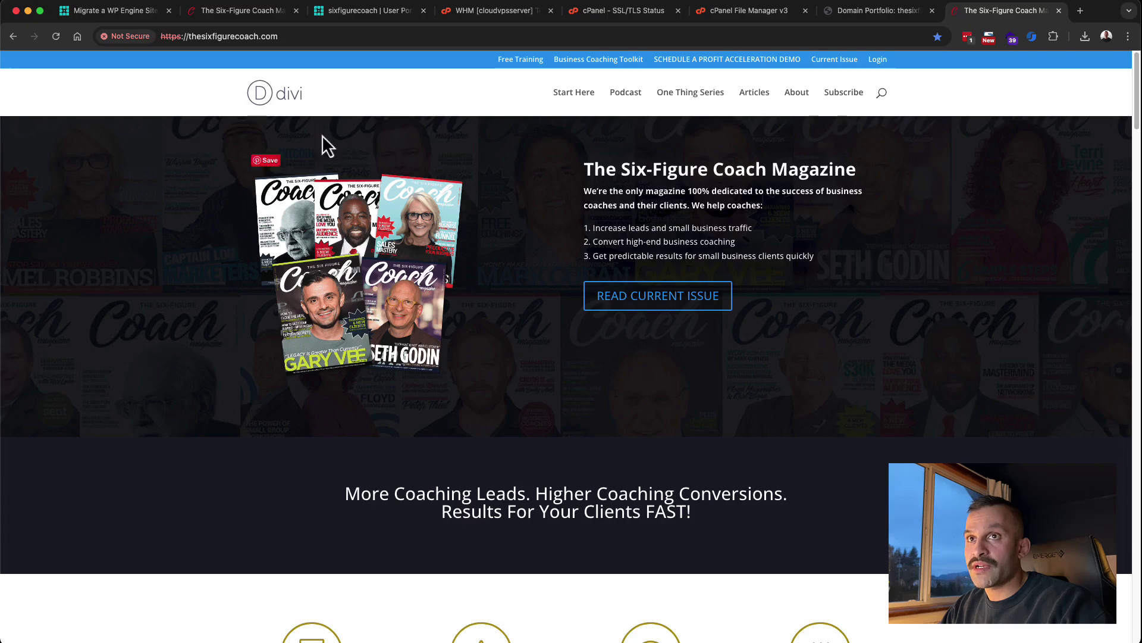
Log into WordPress at thesixfigurecoach.com/wp-admin using the saved credentials.
click(428, 34)
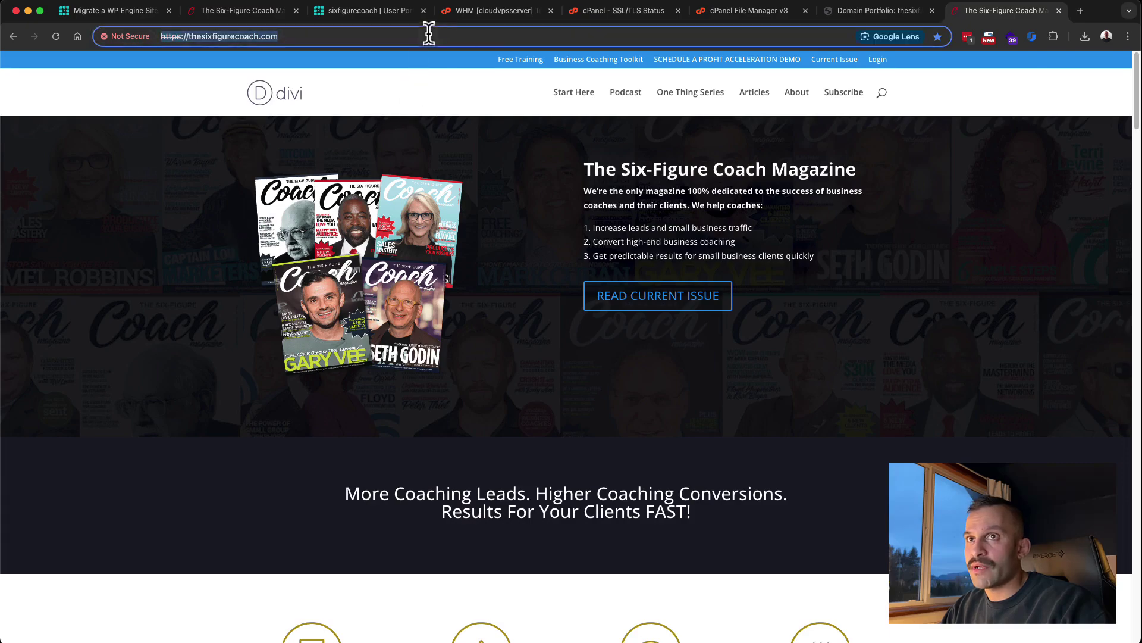
click(498, 34)
text(/wp-admin)
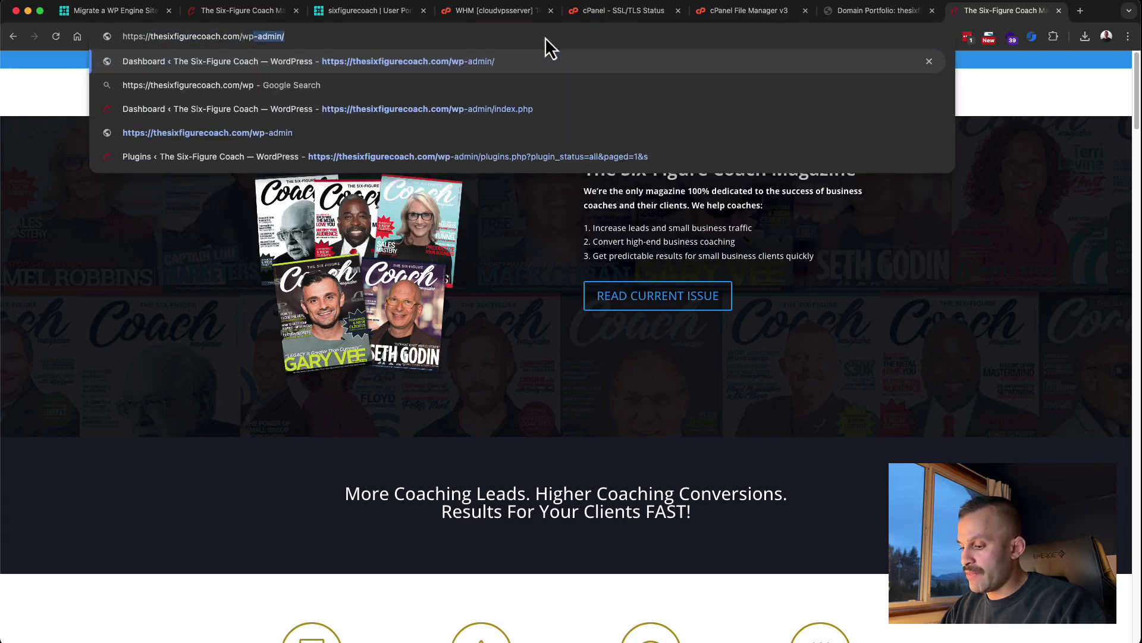
key(Return)
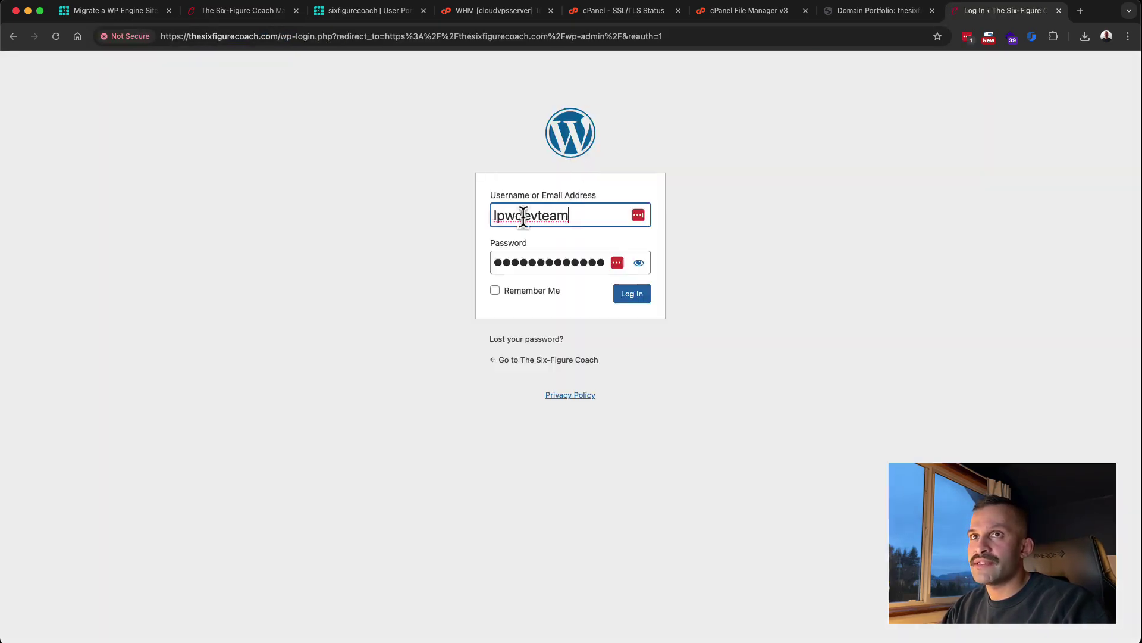
click(626, 295)
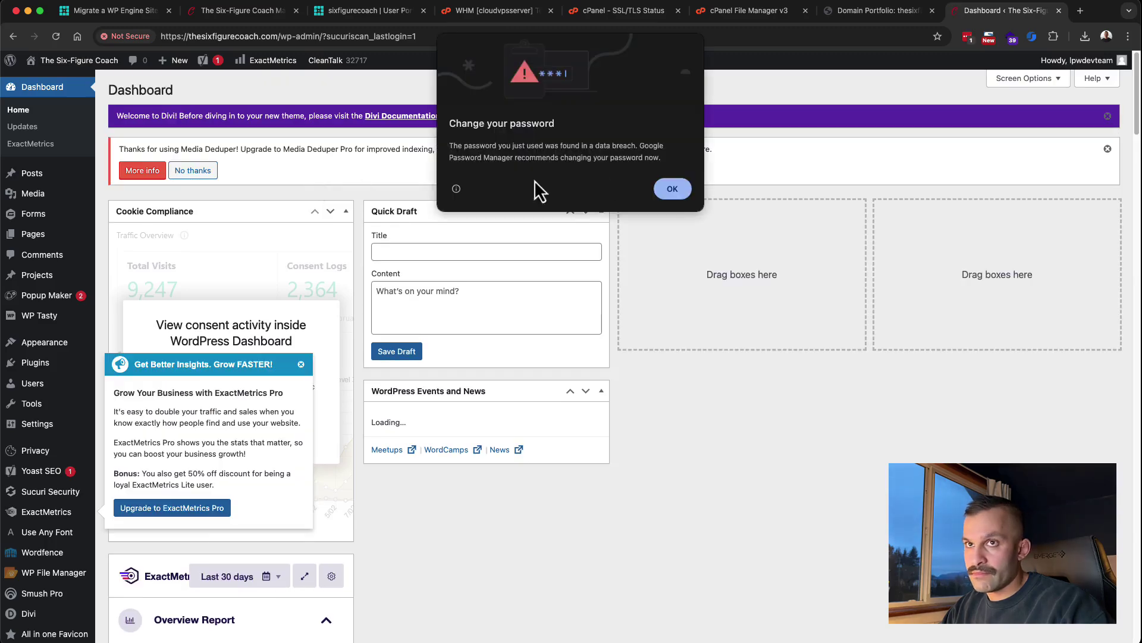
Import Divi Theme Options.json from the thesixfigurecoach plugin settings folder into Divi Theme Options.
click(671, 189)
mouse_move(49, 622)
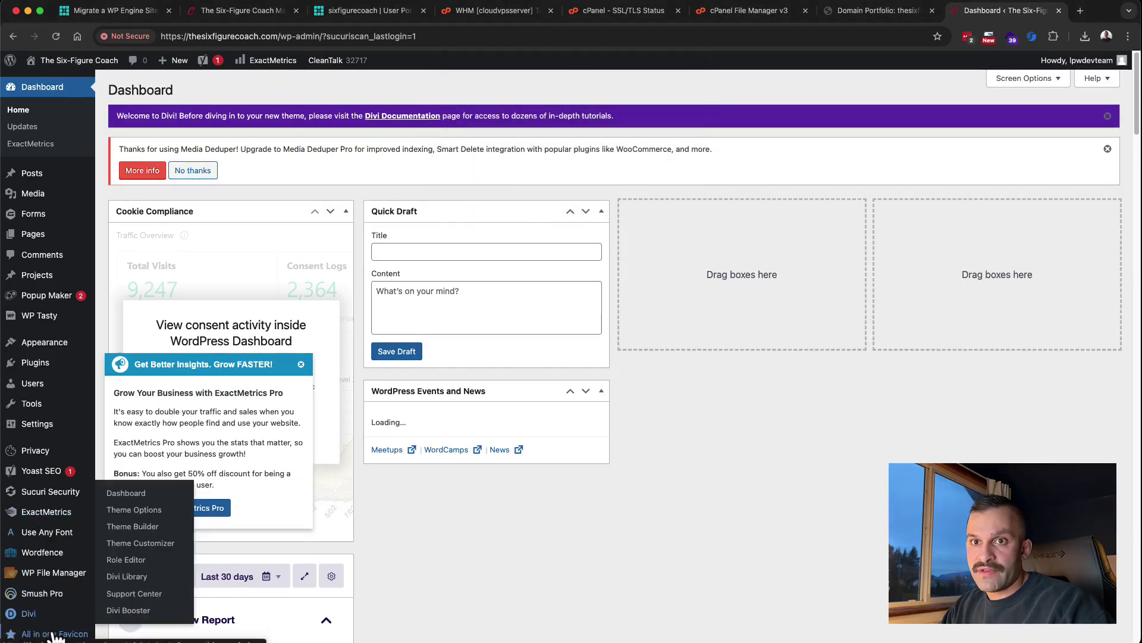
click(138, 510)
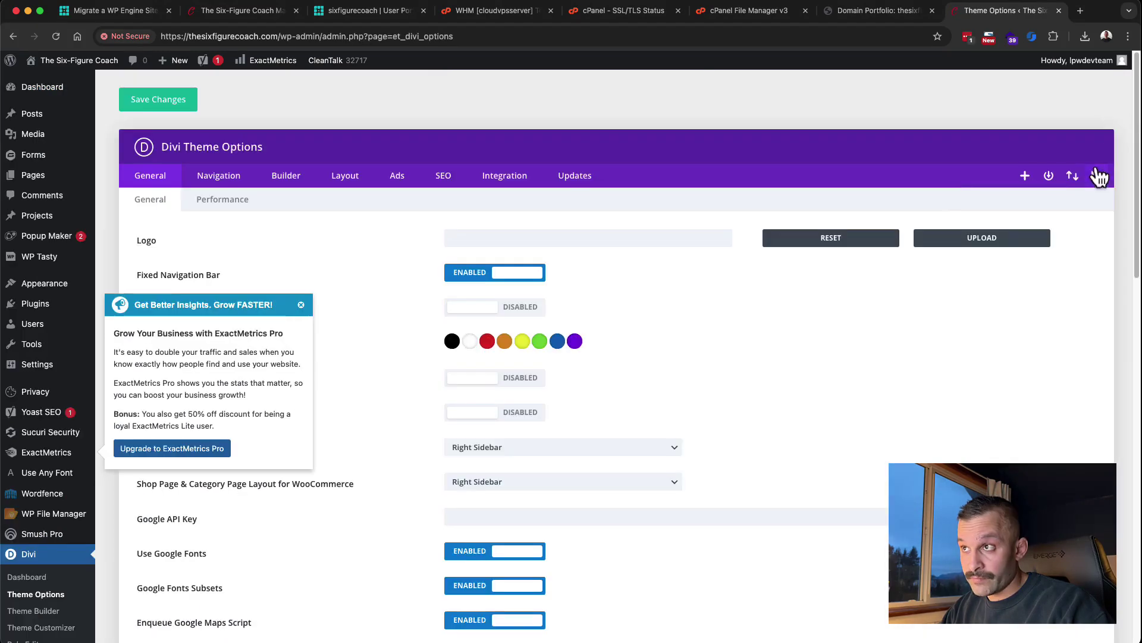
click(1072, 176)
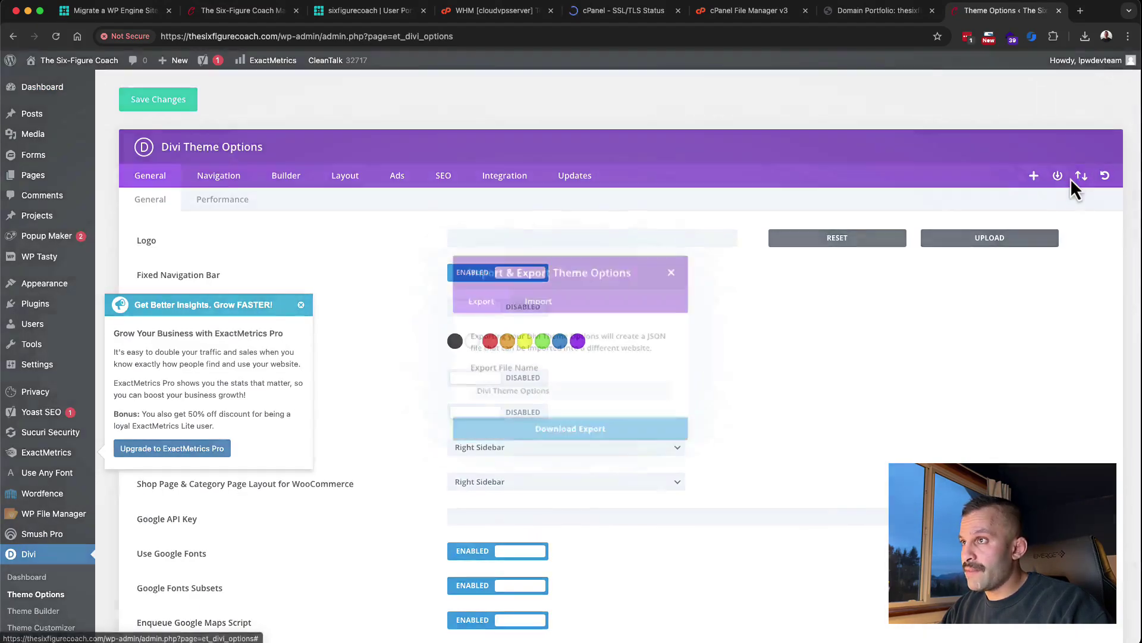
click(539, 304)
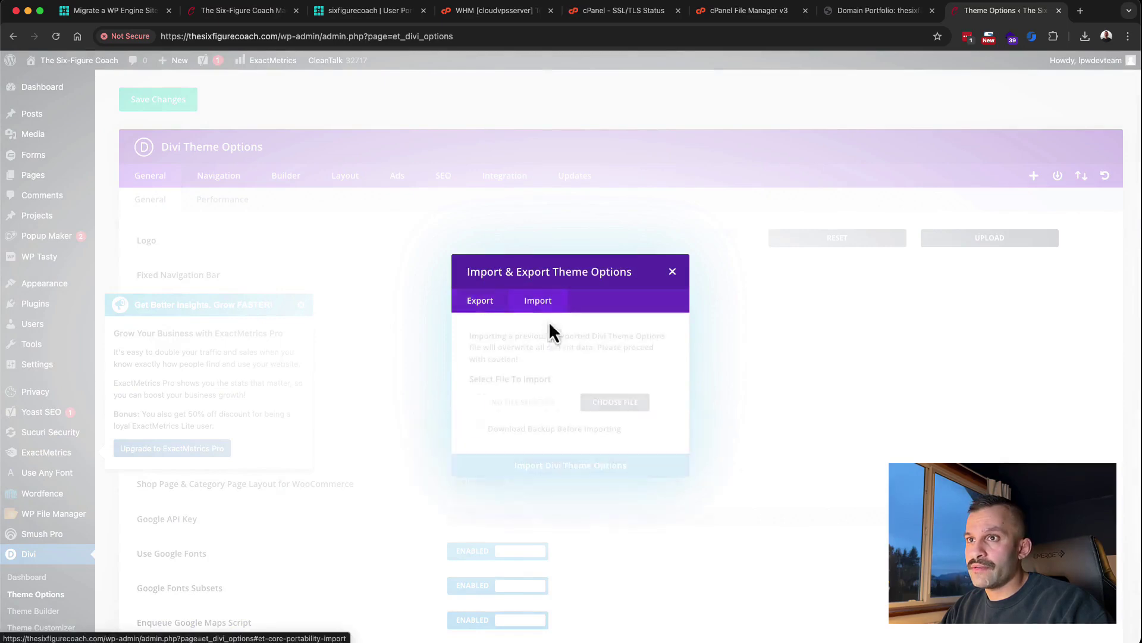
click(615, 403)
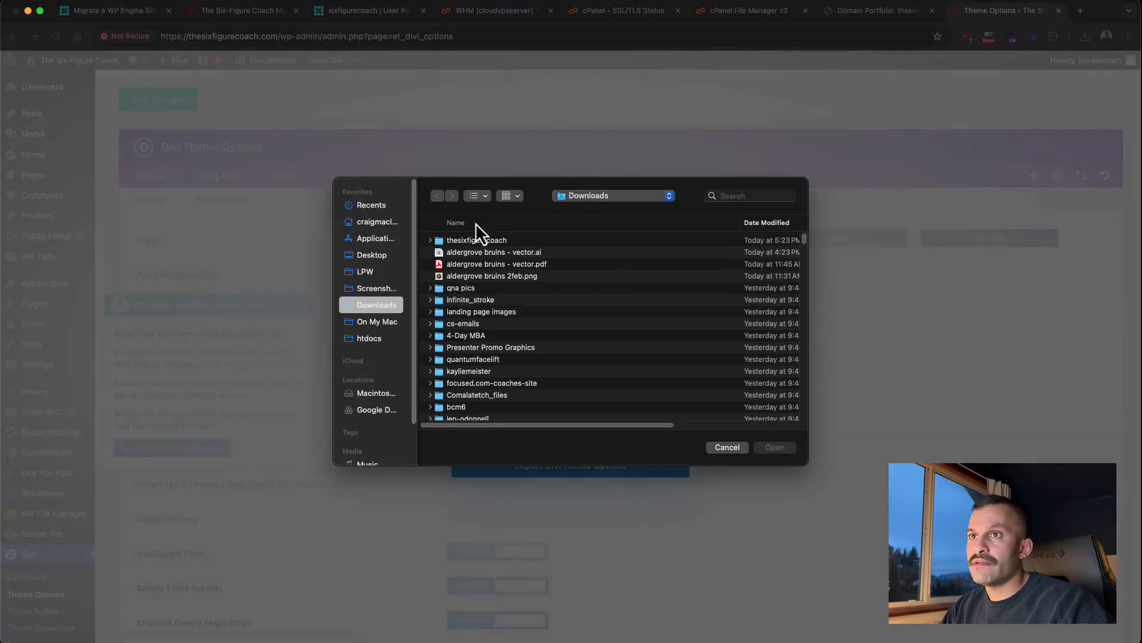
double_click(462, 241)
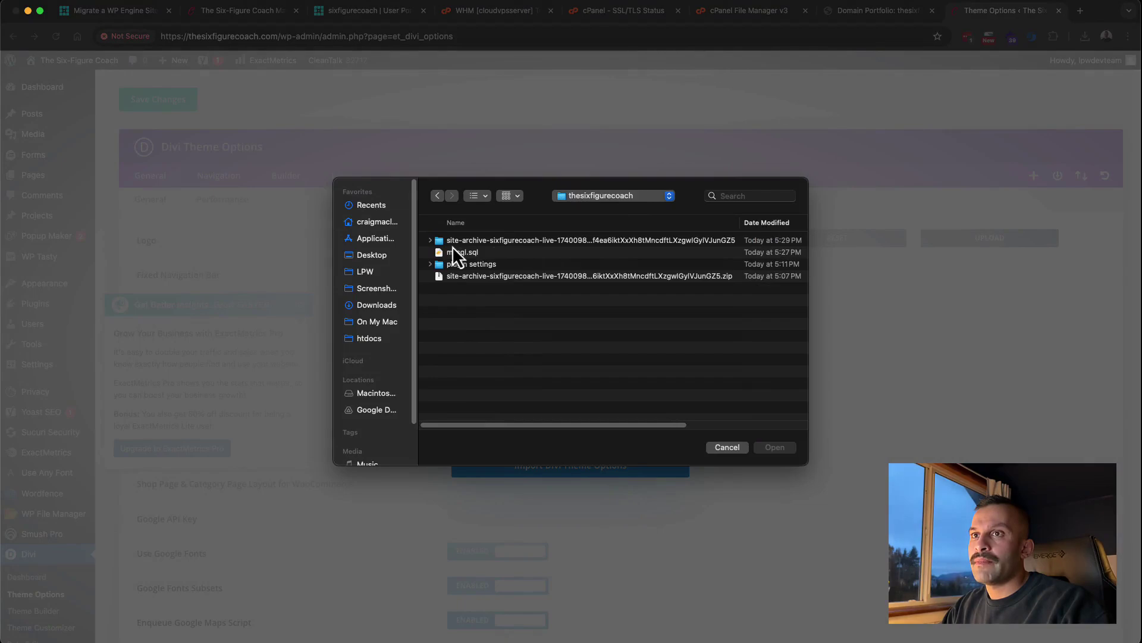
double_click(458, 263)
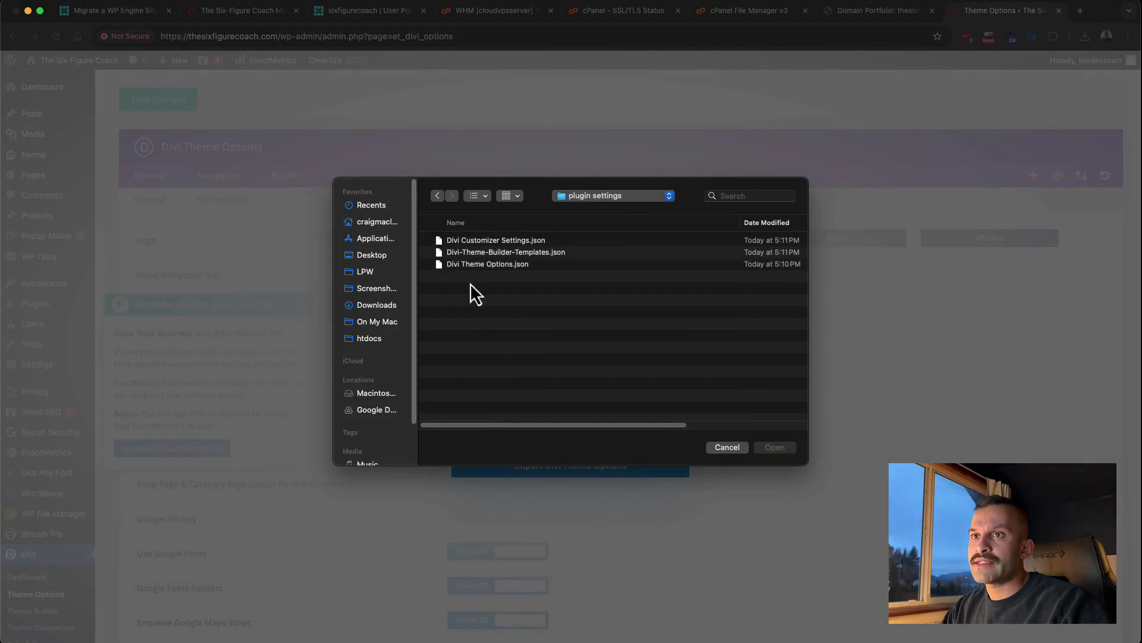
click(534, 266)
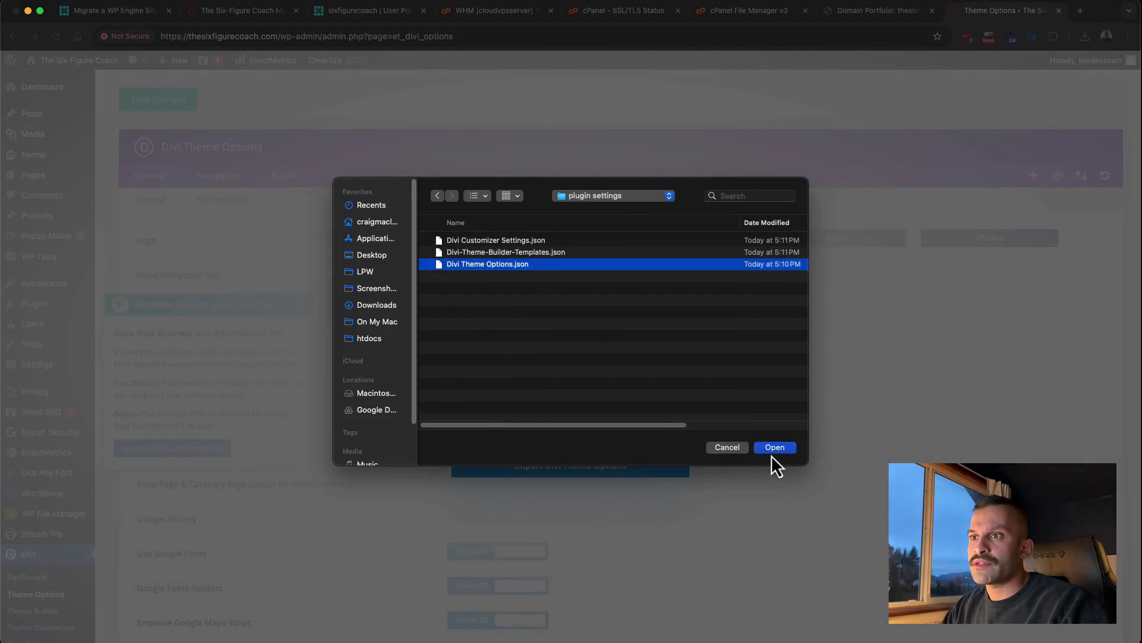
click(772, 449)
click(559, 469)
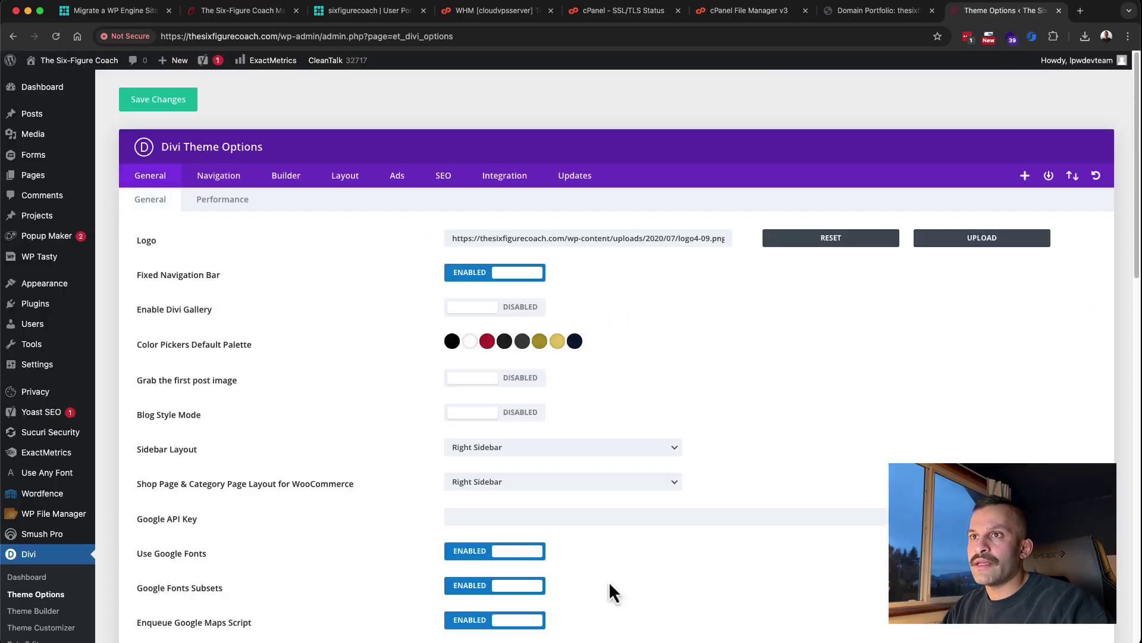
Import Divi-Theme-Builder-Templates.json into the Divi Theme Builder.
click(44, 615)
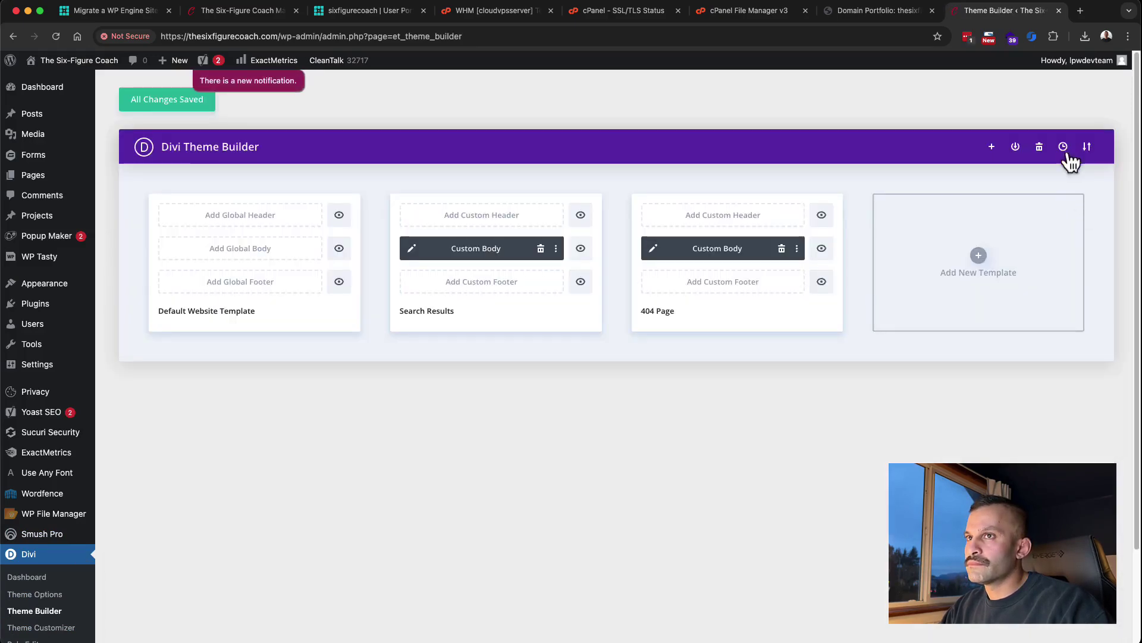
click(1088, 149)
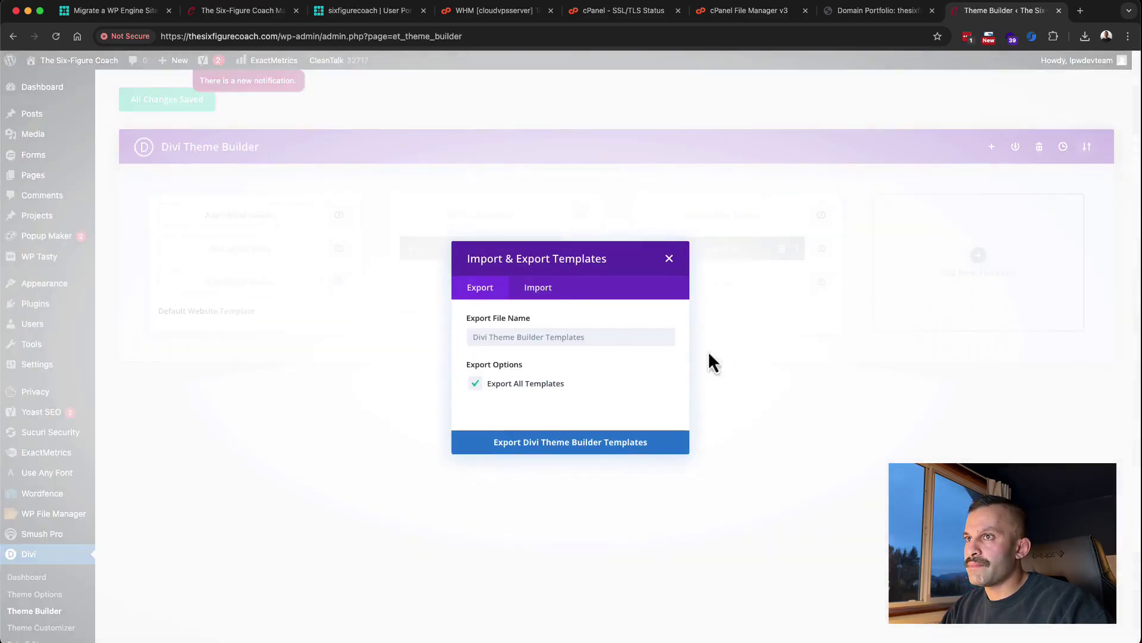
click(538, 278)
click(580, 322)
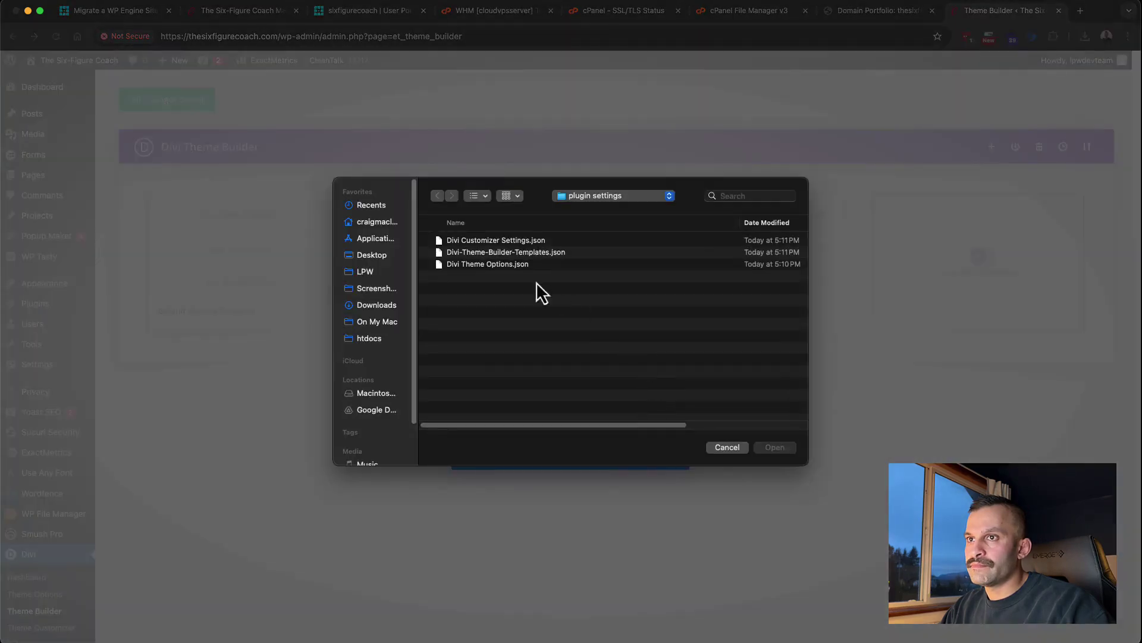
click(505, 257)
click(772, 447)
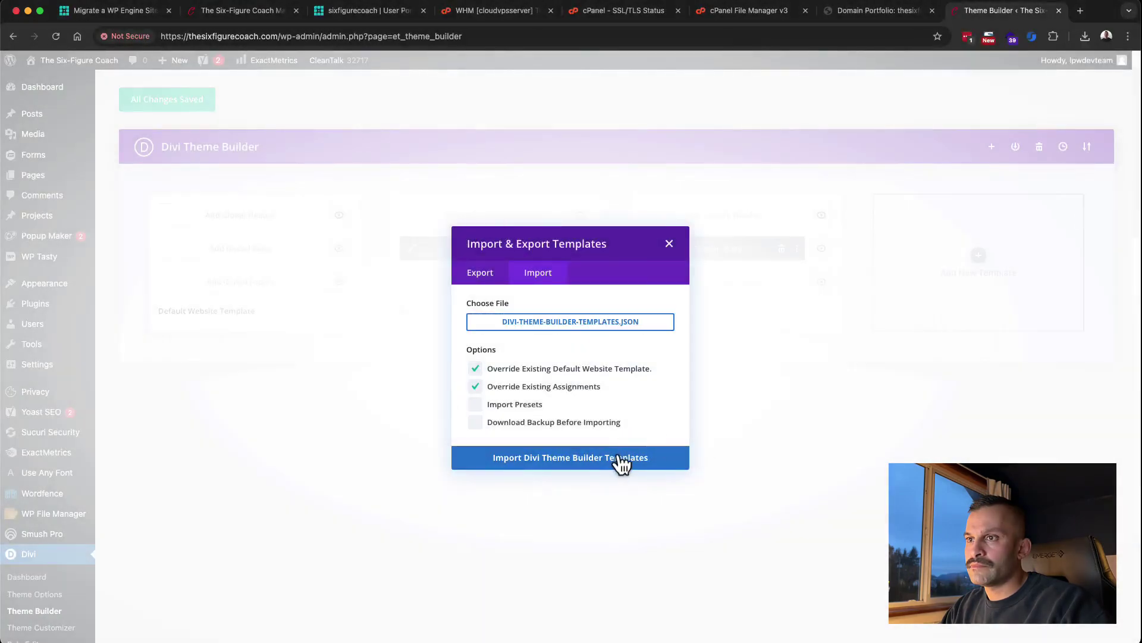
click(562, 467)
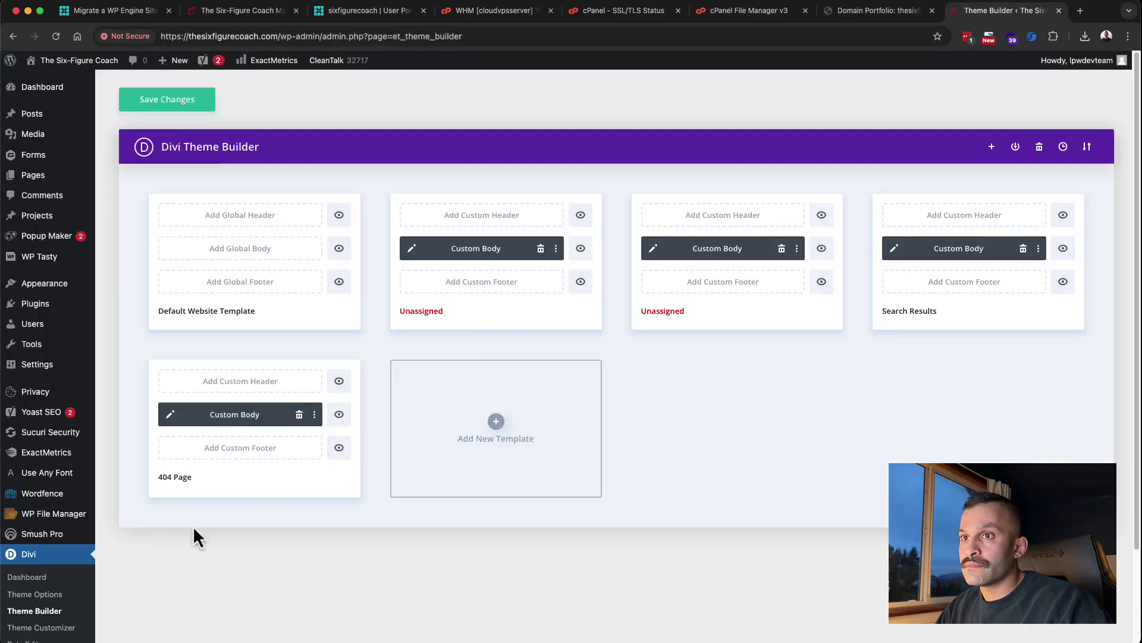
Stay on the Theme Builder page and save the imported templates.
scroll(41, 530, down, 3)
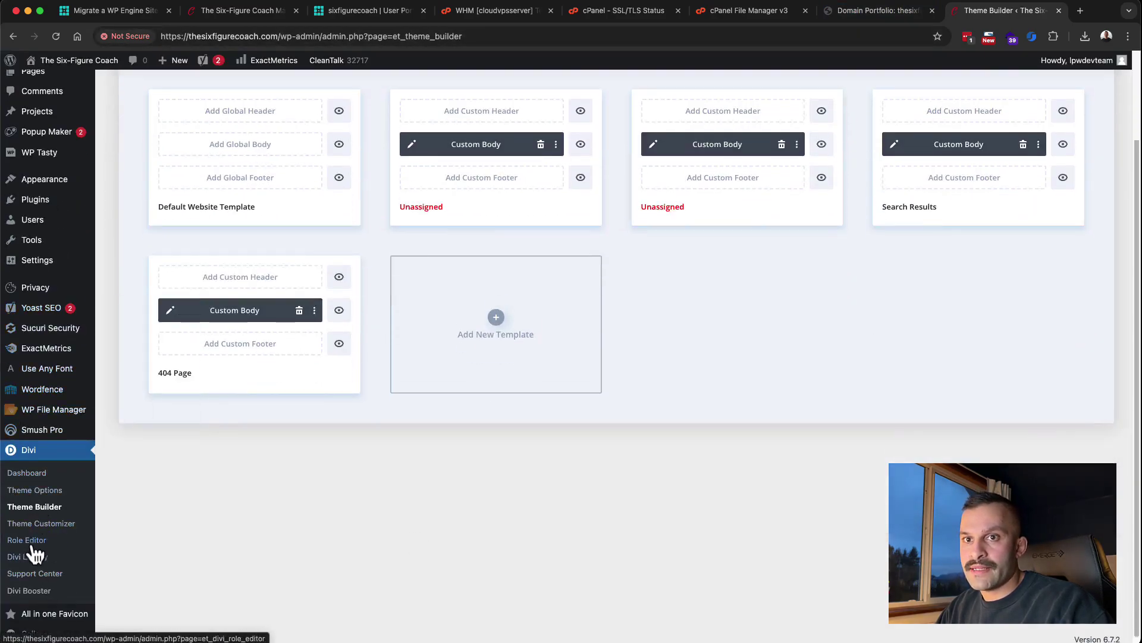
click(39, 526)
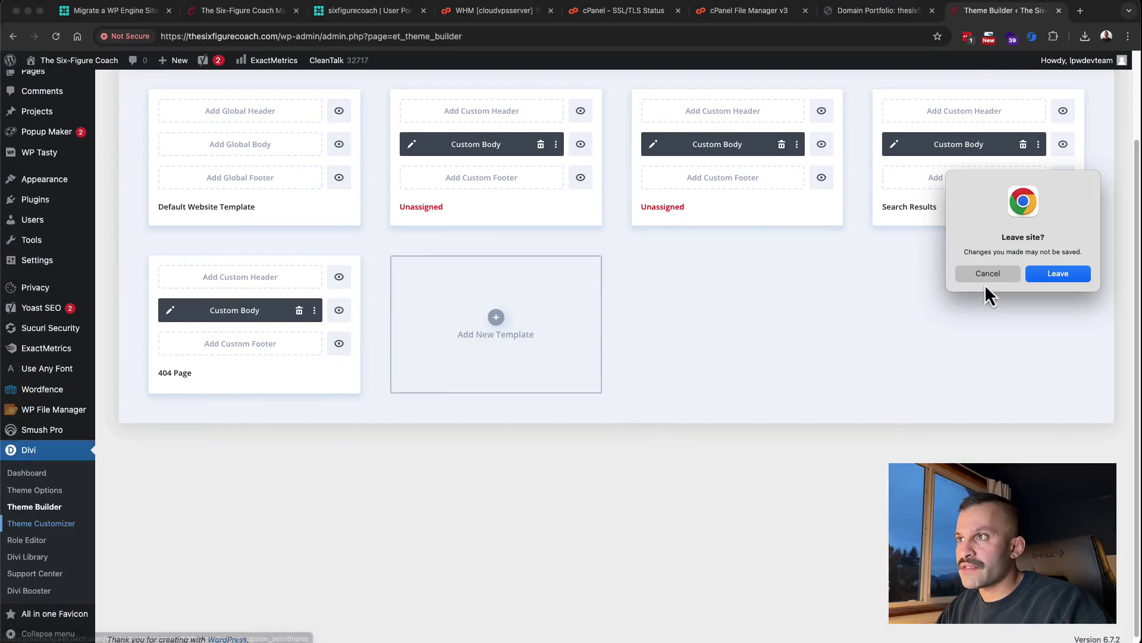
click(984, 285)
scroll(948, 337, up, 3)
click(178, 105)
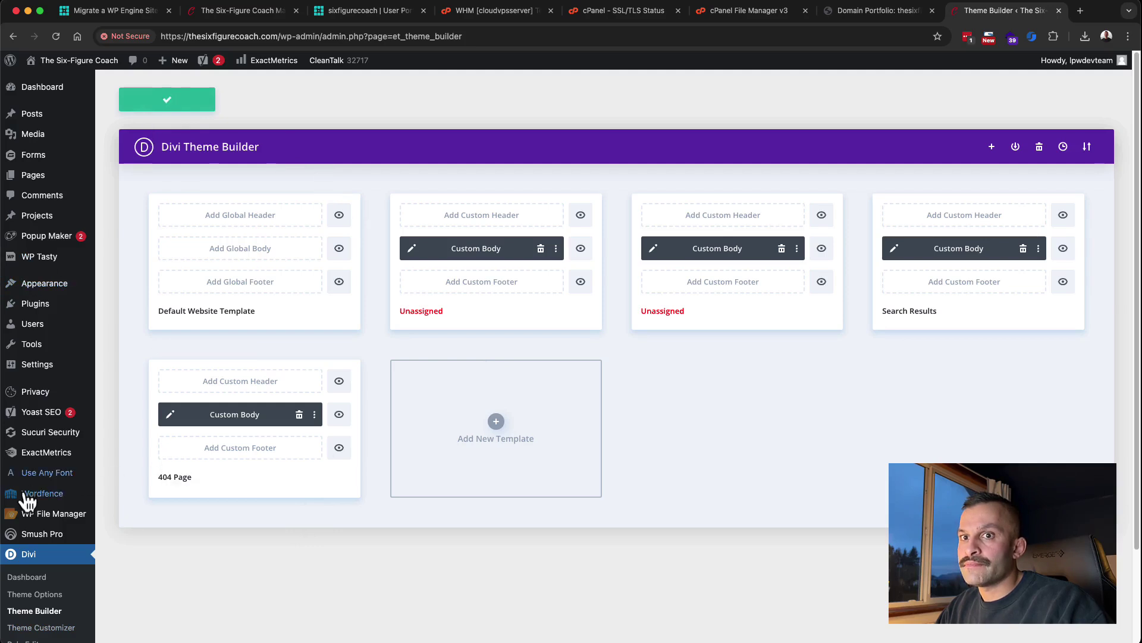
Import Divi Customizer Settings.json through the Divi Theme Customizer's Import & Export dialog.
click(24, 627)
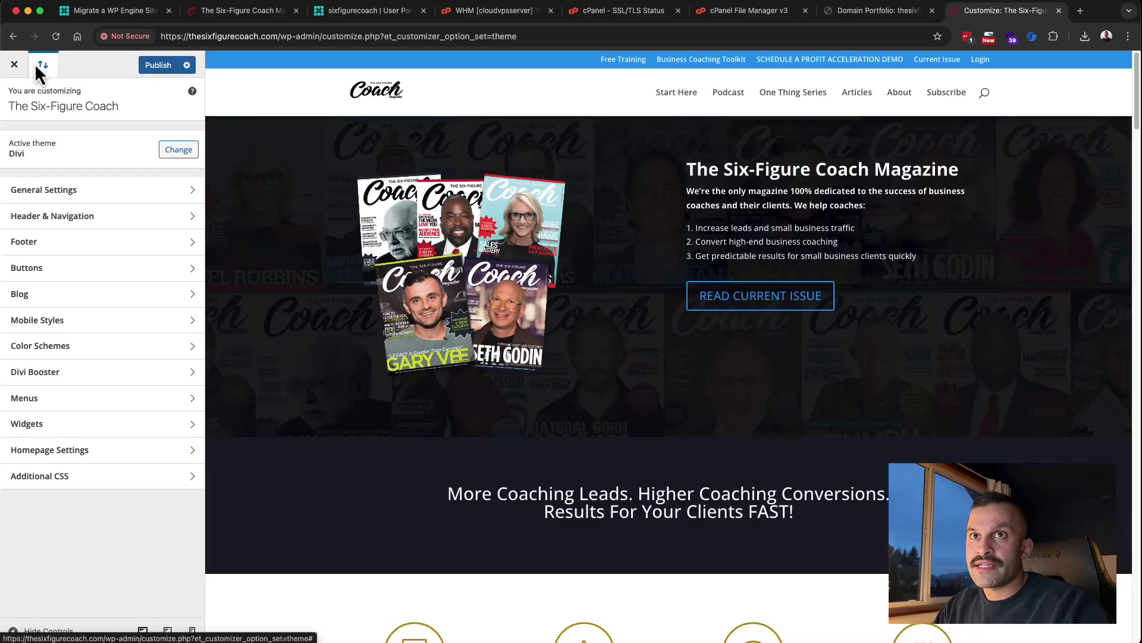
click(37, 66)
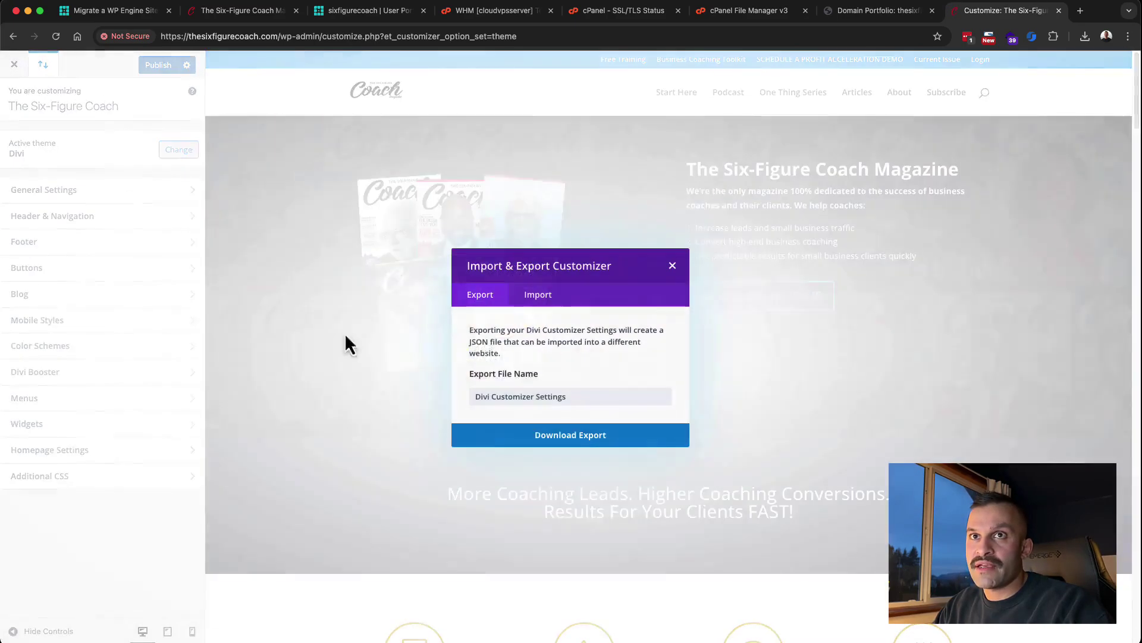
click(536, 301)
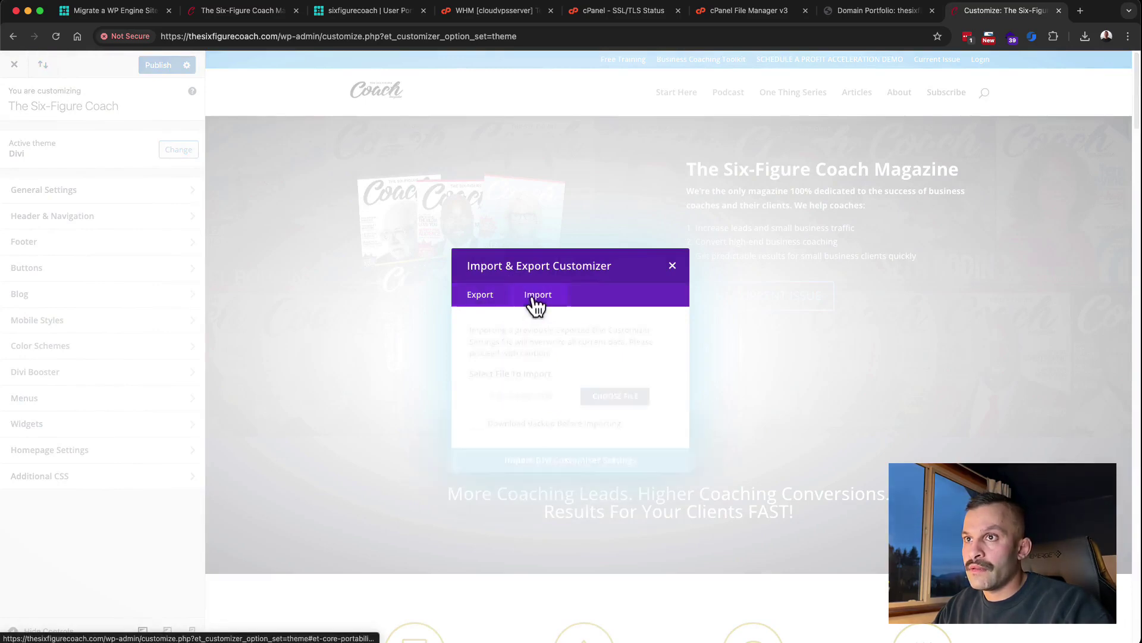
click(593, 398)
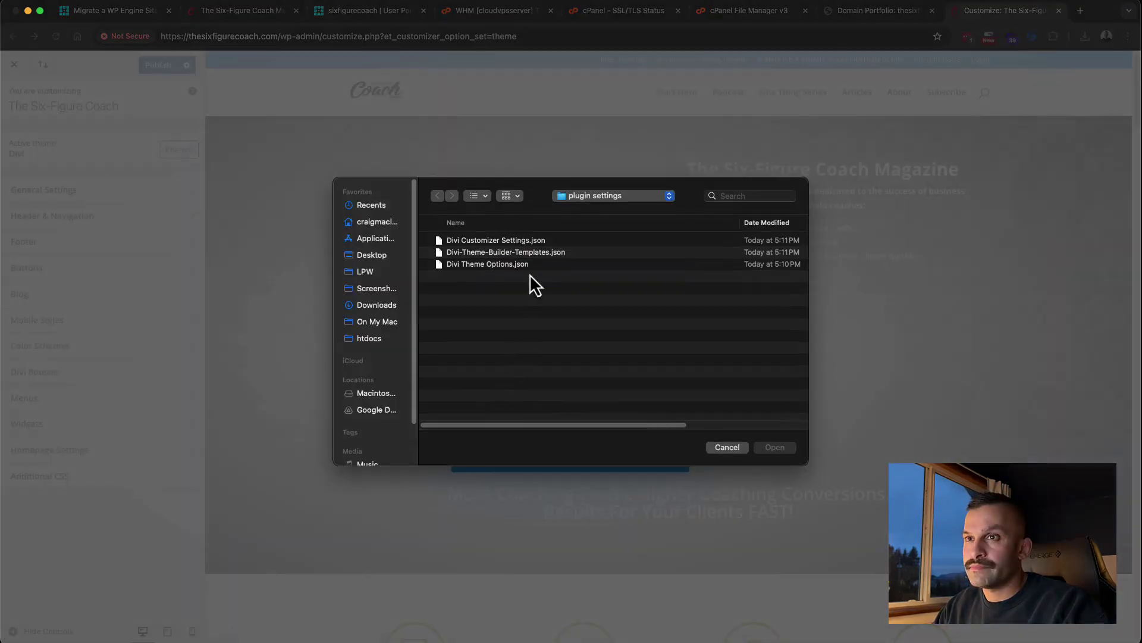
click(537, 244)
click(770, 448)
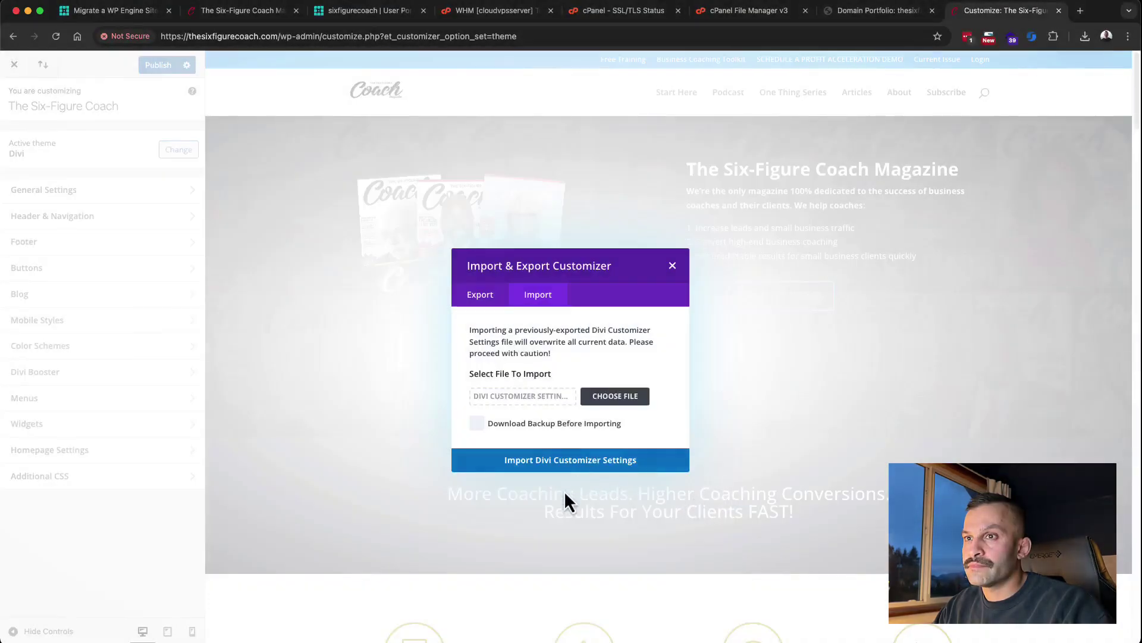
click(564, 463)
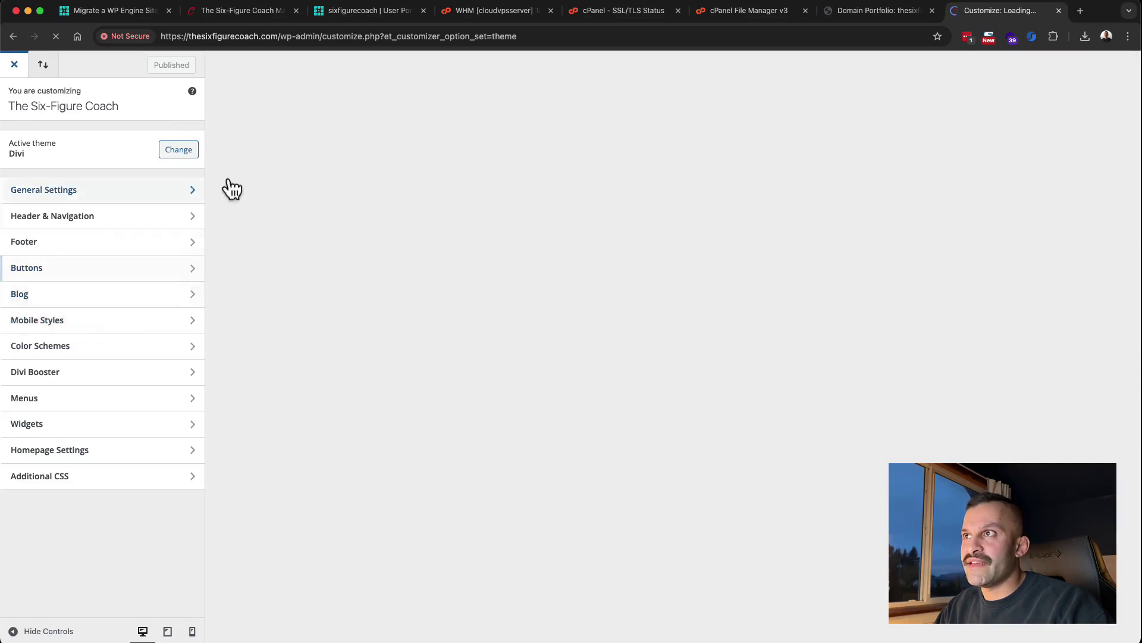
key(super+Tab)
key(super+Tab)
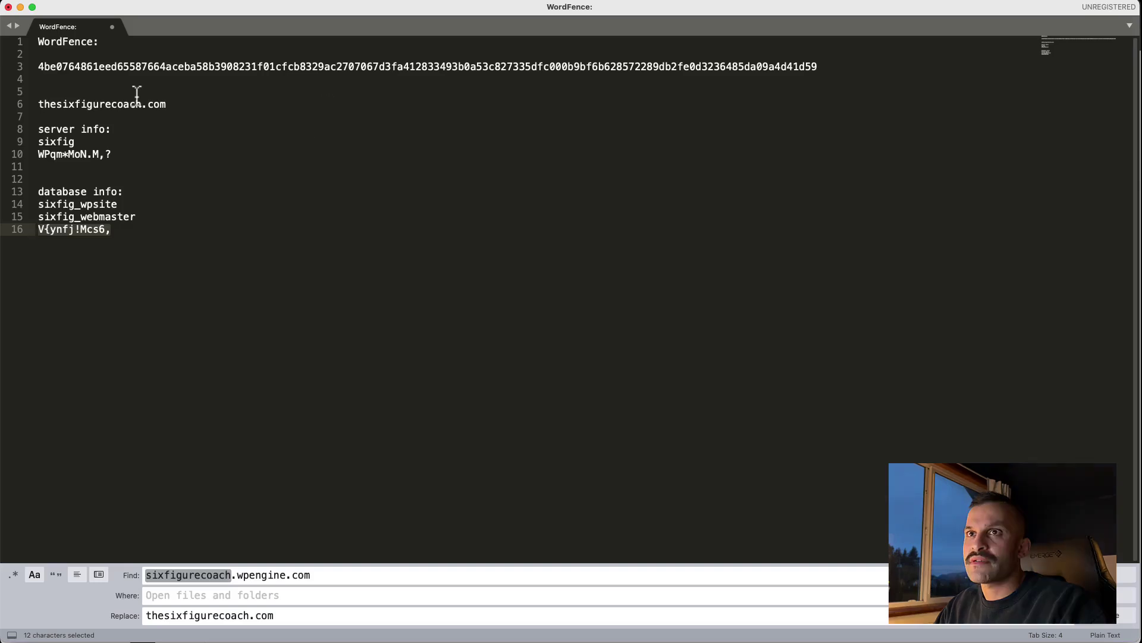
Copy the Wordfence token hash from line 3 of the Sublime Text notes, then exit the Customizer.
click(219, 68)
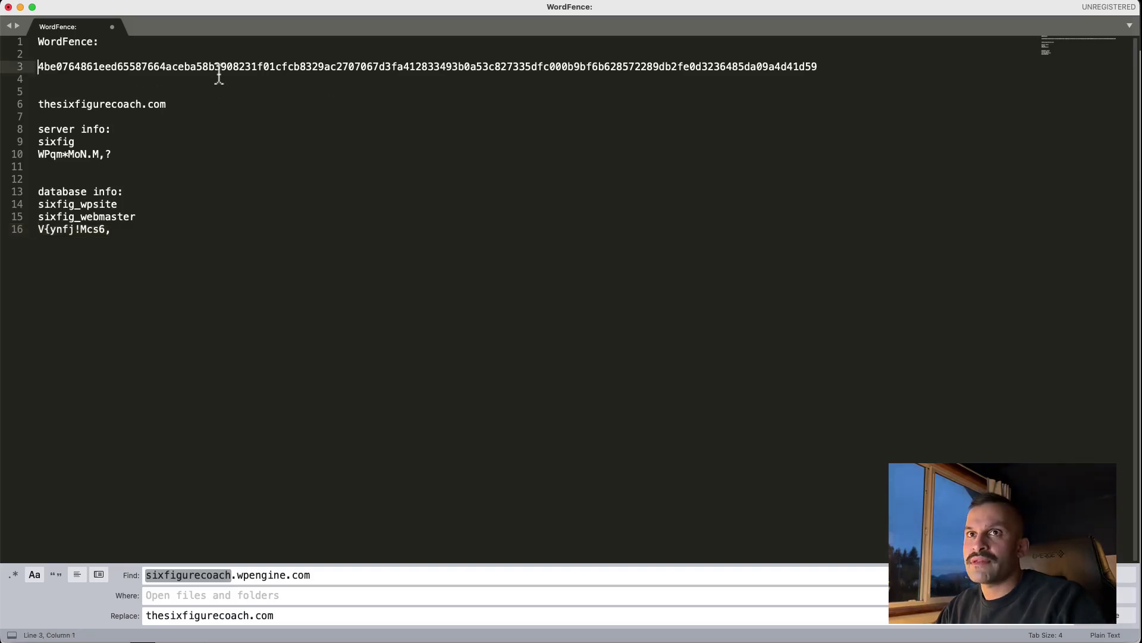
double_click(219, 68)
key(super+Tab)
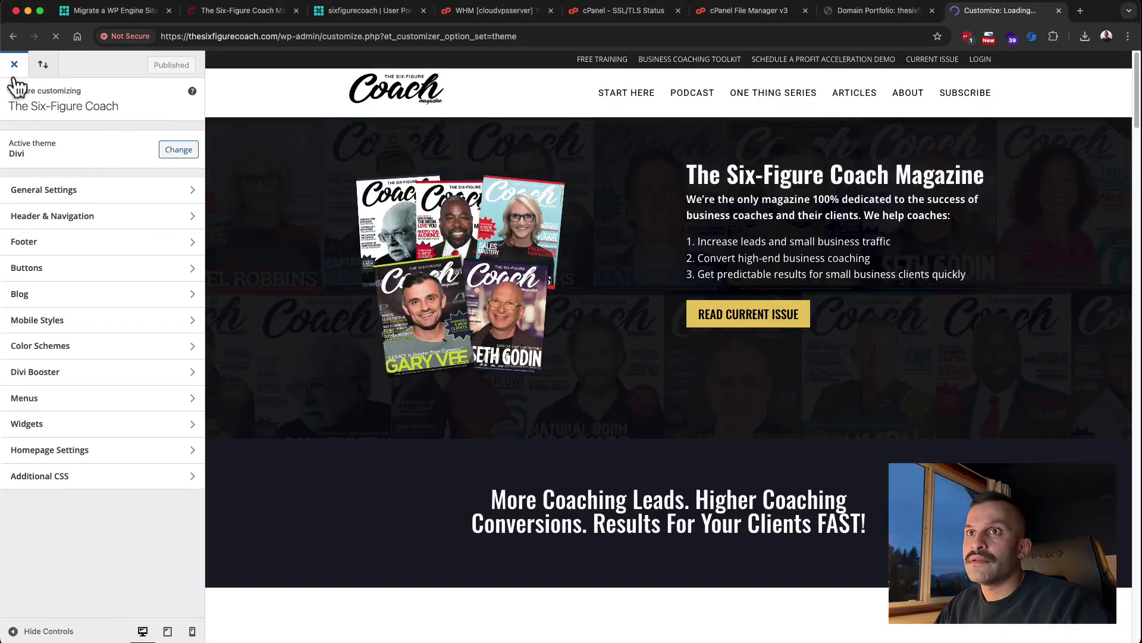
click(13, 72)
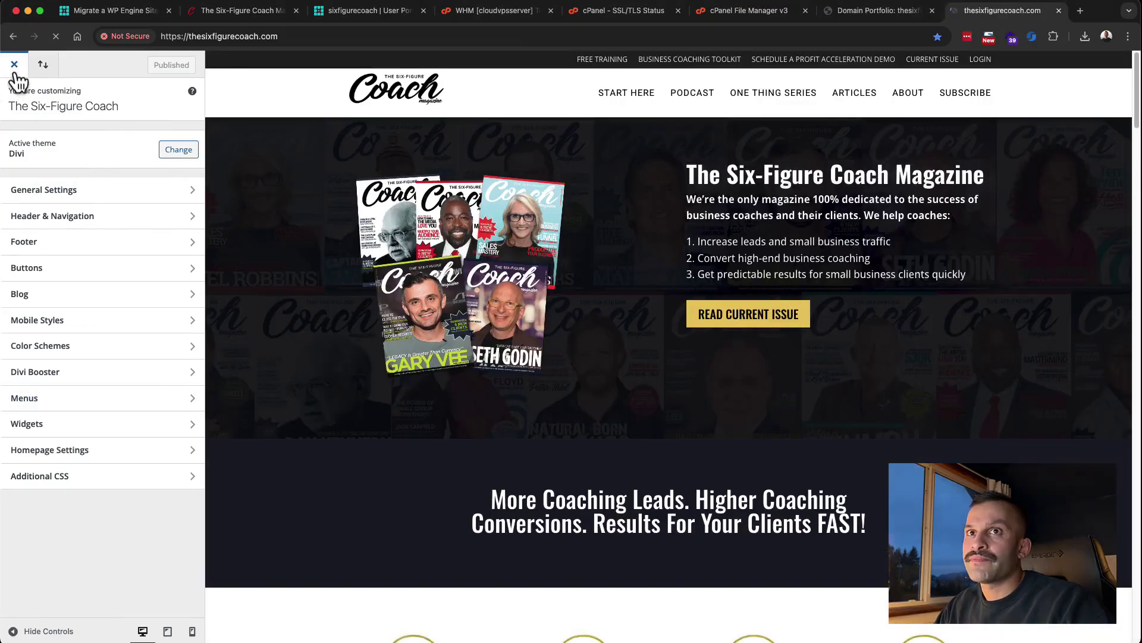
Paste the copied token into Wordfence Tools > Import/Export Options, import it, and reload.
click(824, 14)
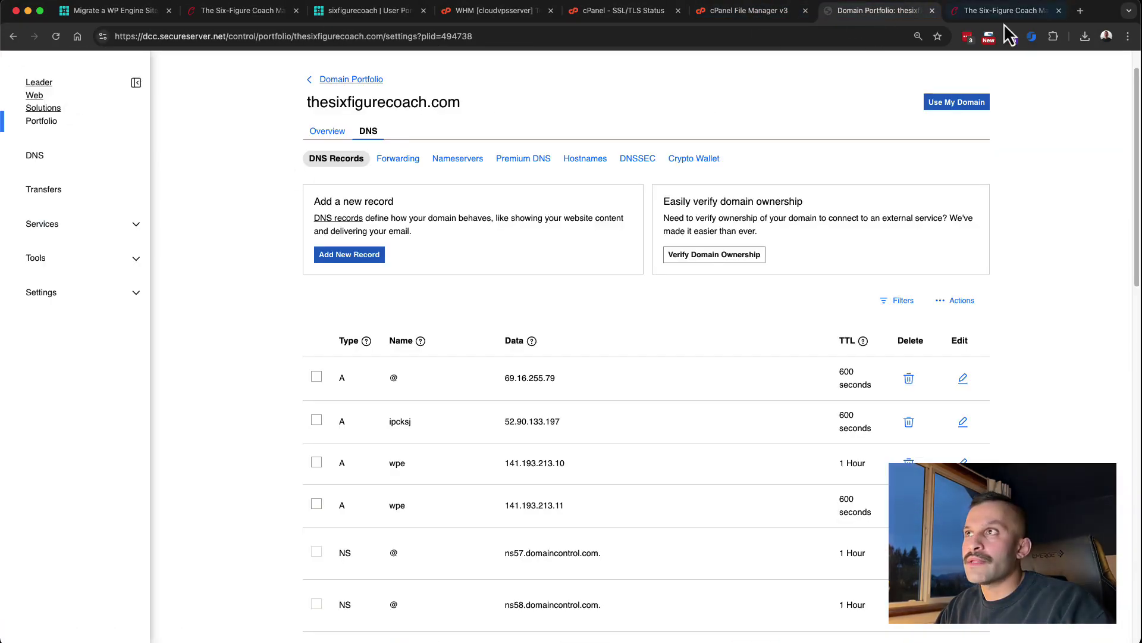
click(1006, 10)
mouse_move(84, 60)
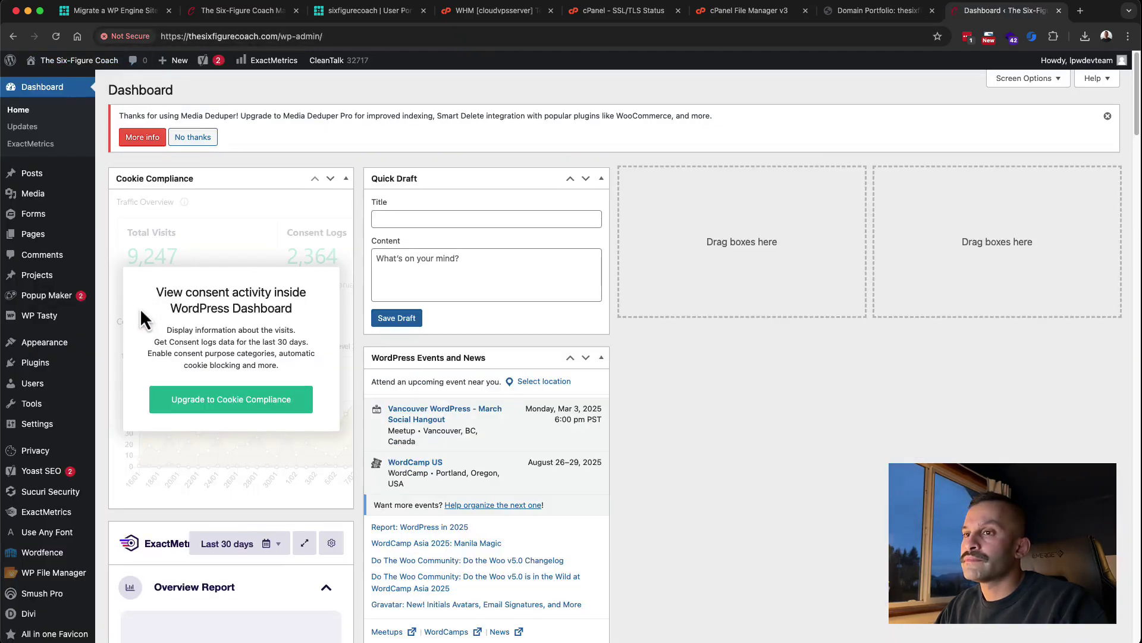
mouse_move(80, 553)
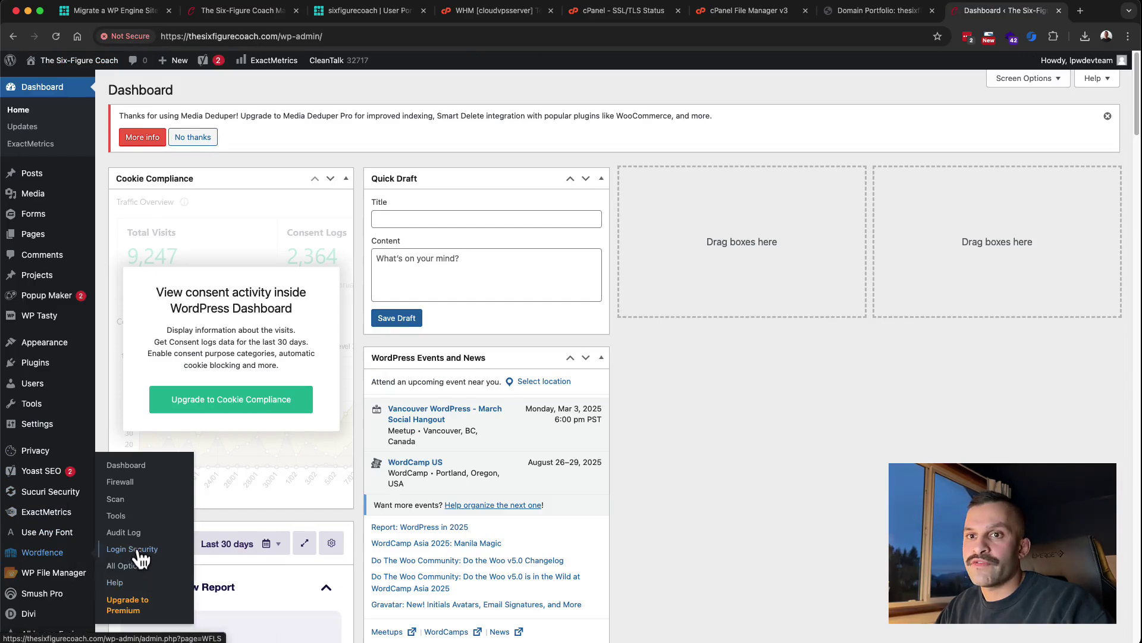
click(116, 517)
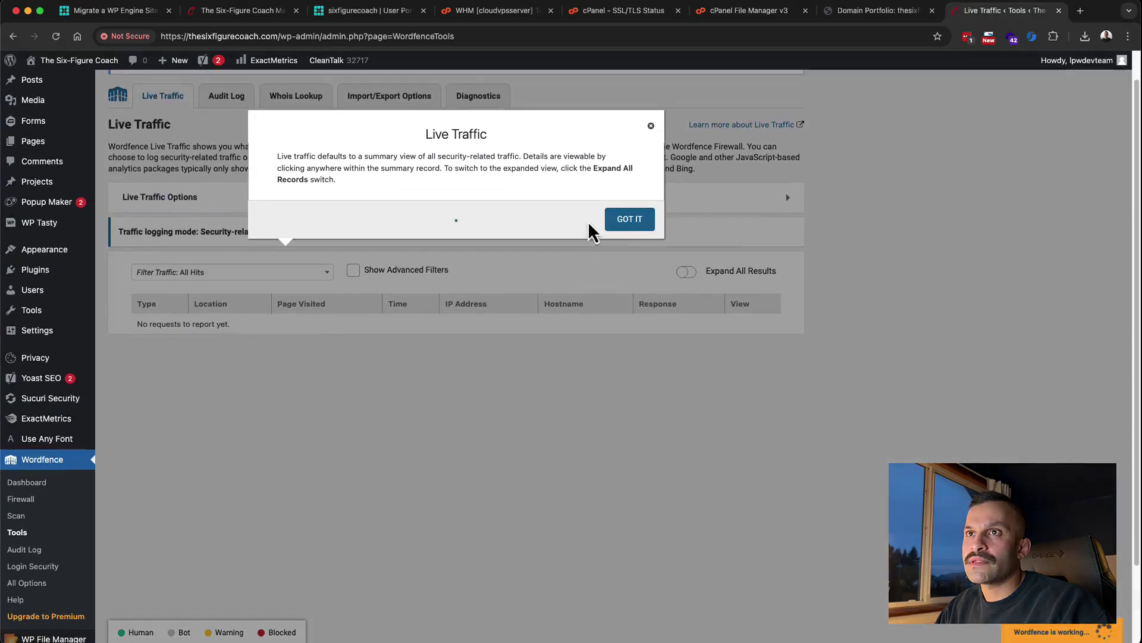
click(627, 220)
click(386, 101)
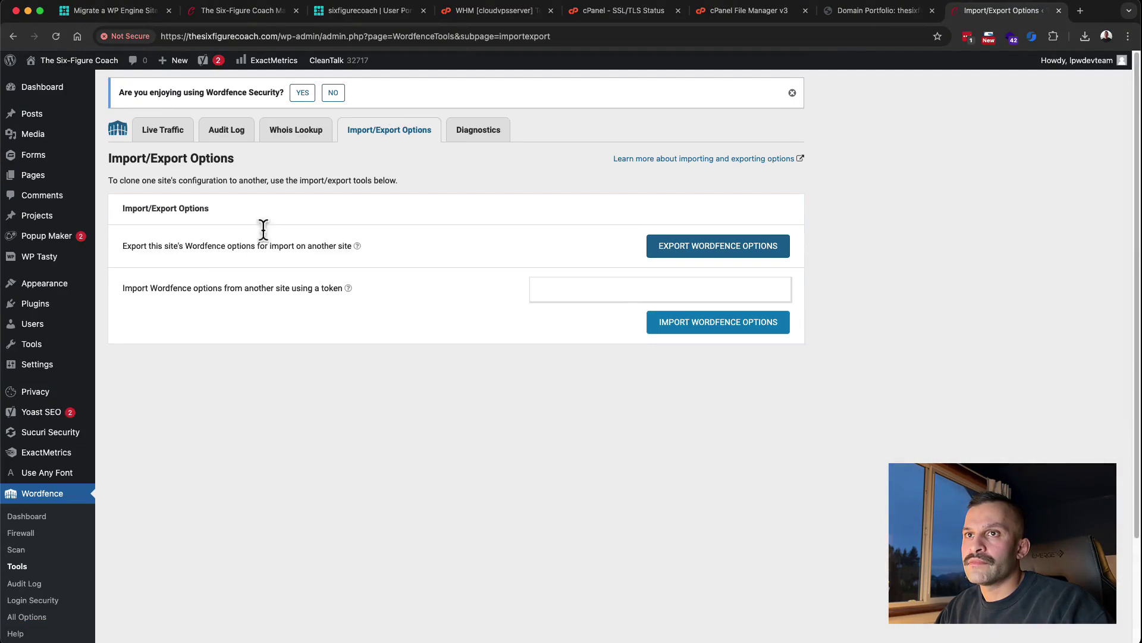
click(589, 284)
key(super+v)
click(747, 329)
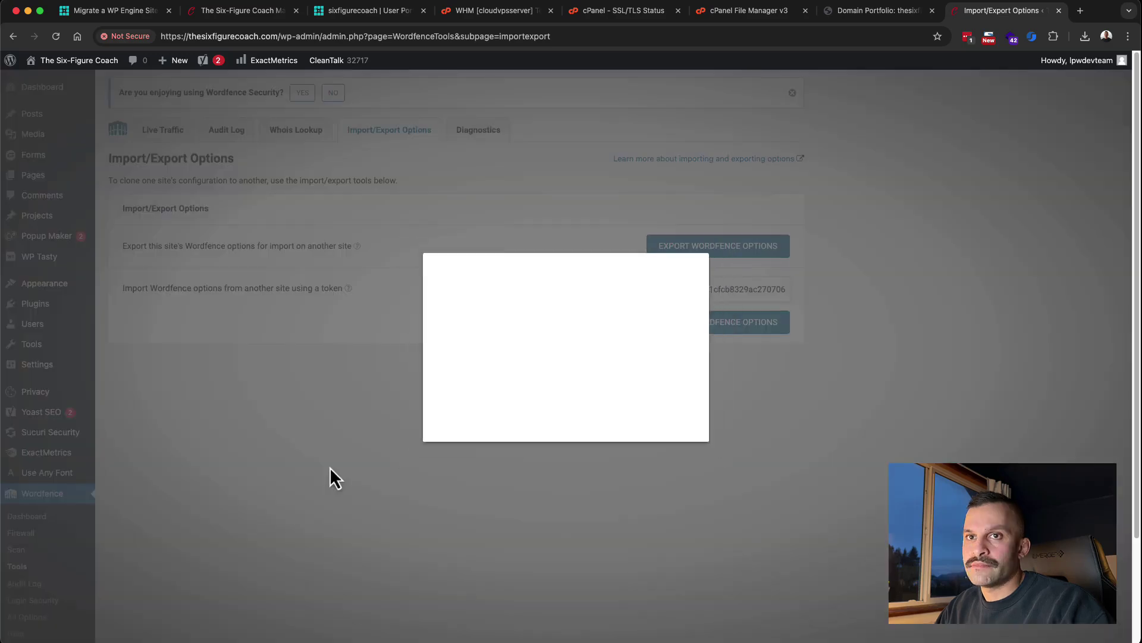
click(637, 386)
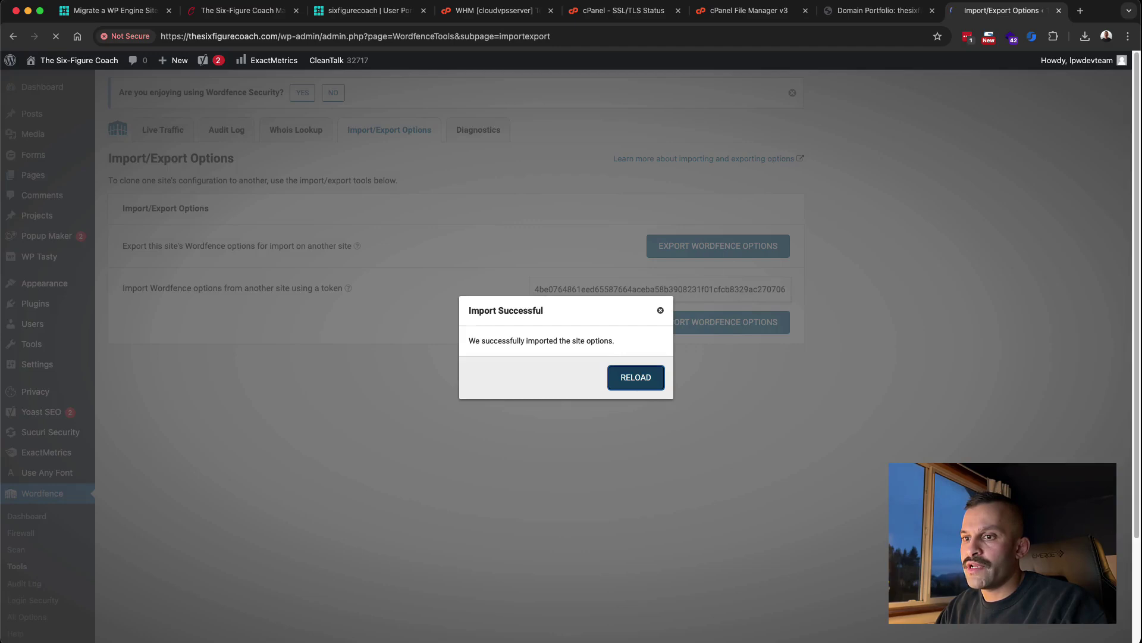
key(super+Tab)
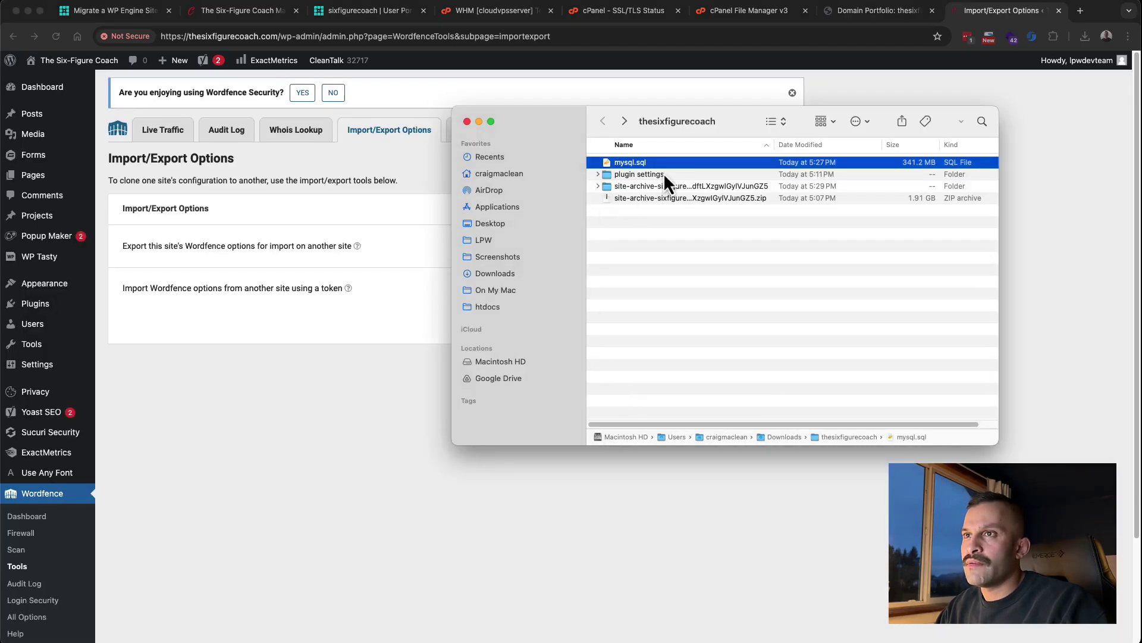
double_click(663, 174)
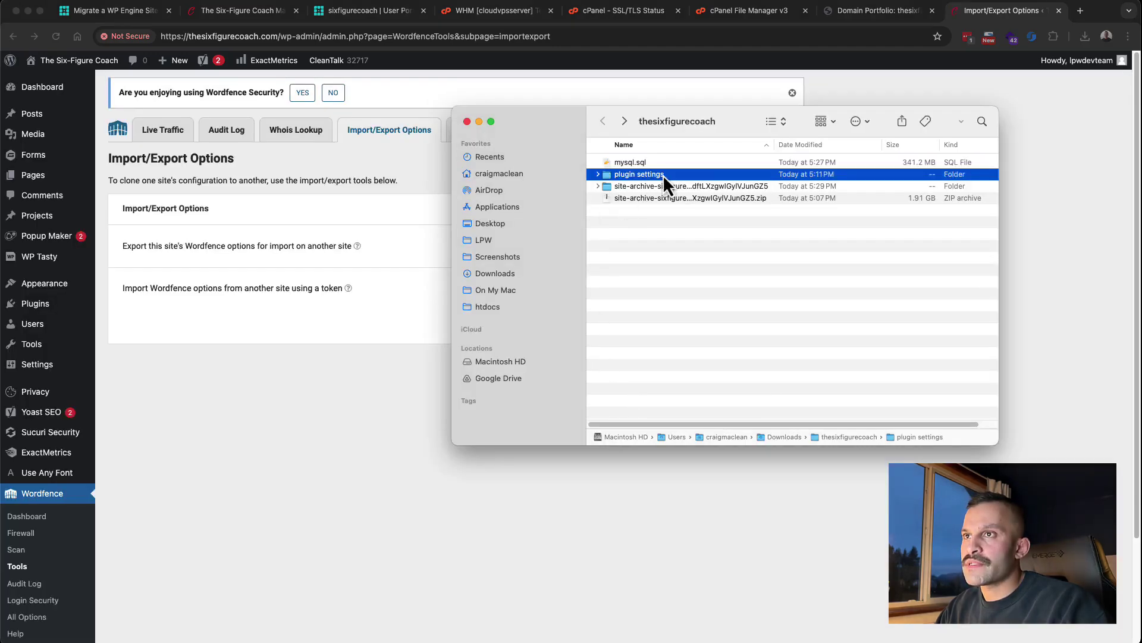
click(604, 122)
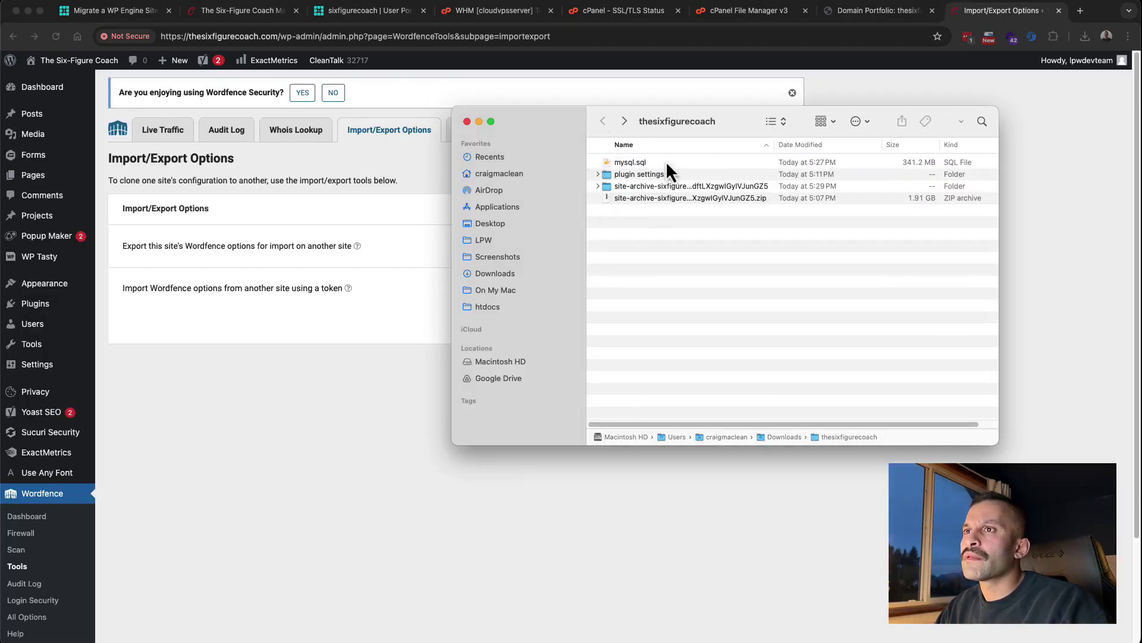
key(super+Tab)
key(super+Tab)
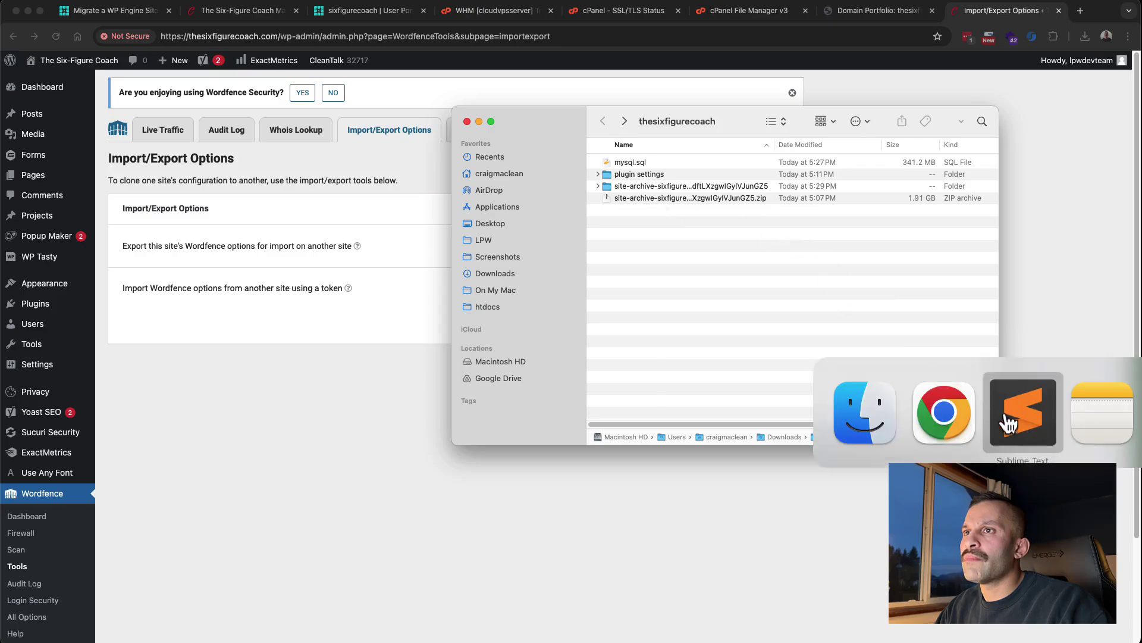
click(203, 123)
key(super+Tab)
key(super+Tab)
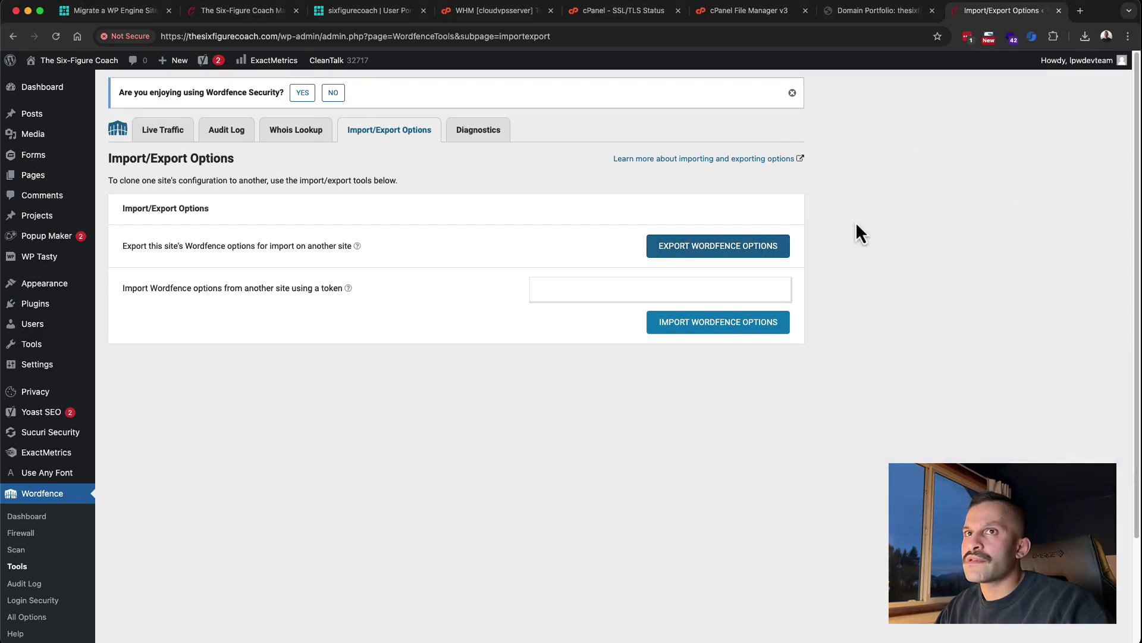
Open the live site in a new tab, confirm AutoSSL in cPanel's SSL/TLS Status, then reload it.
super+click(56, 70)
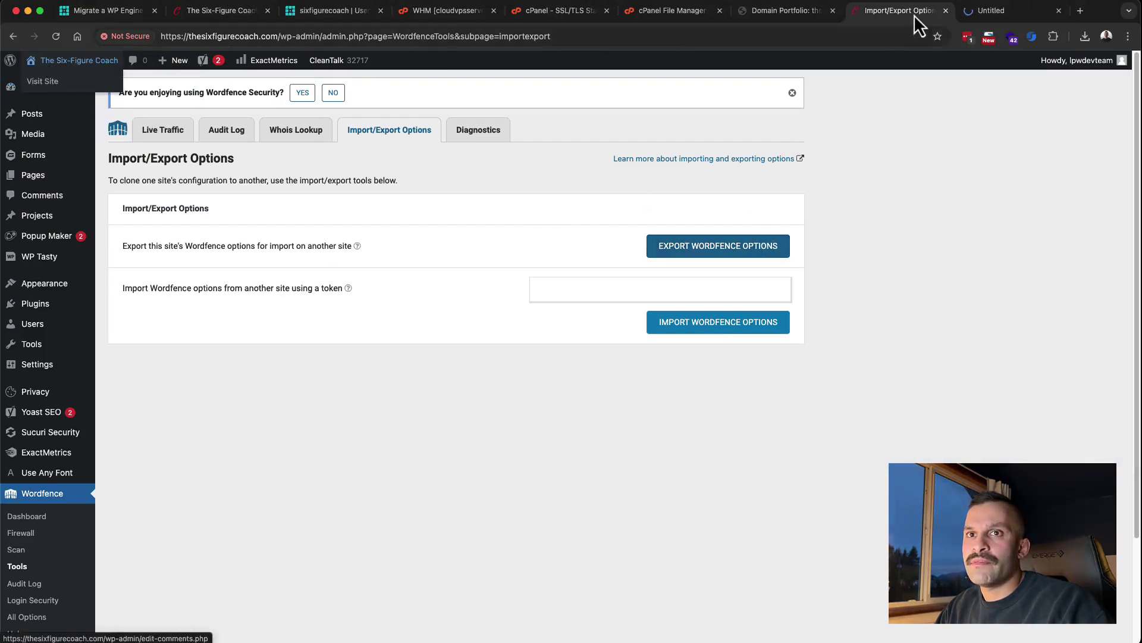
click(999, 11)
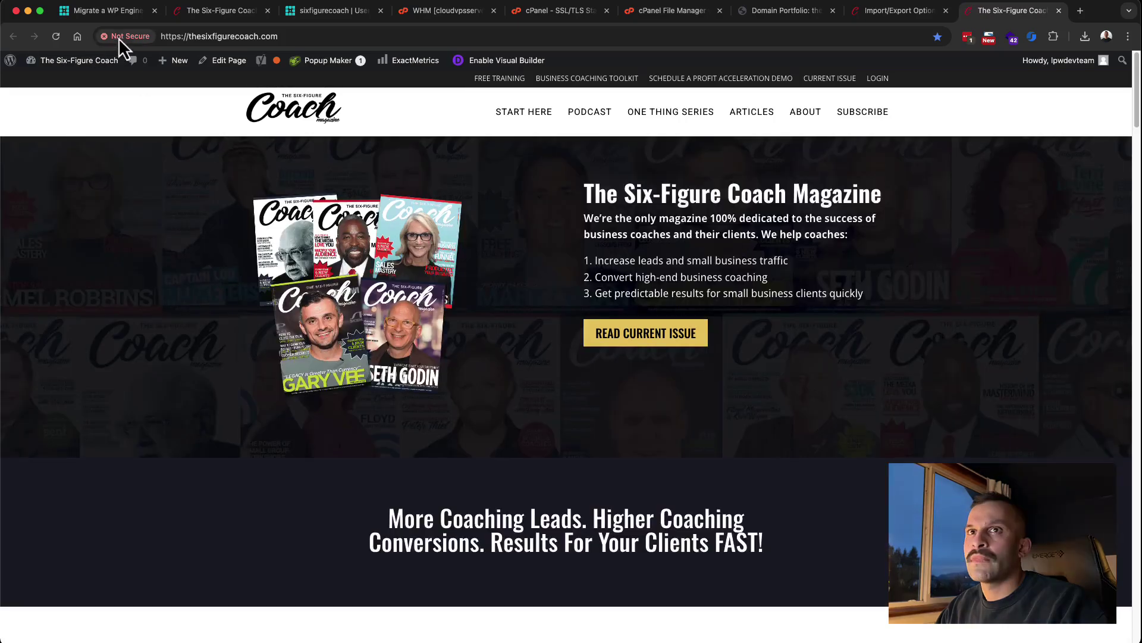
click(174, 38)
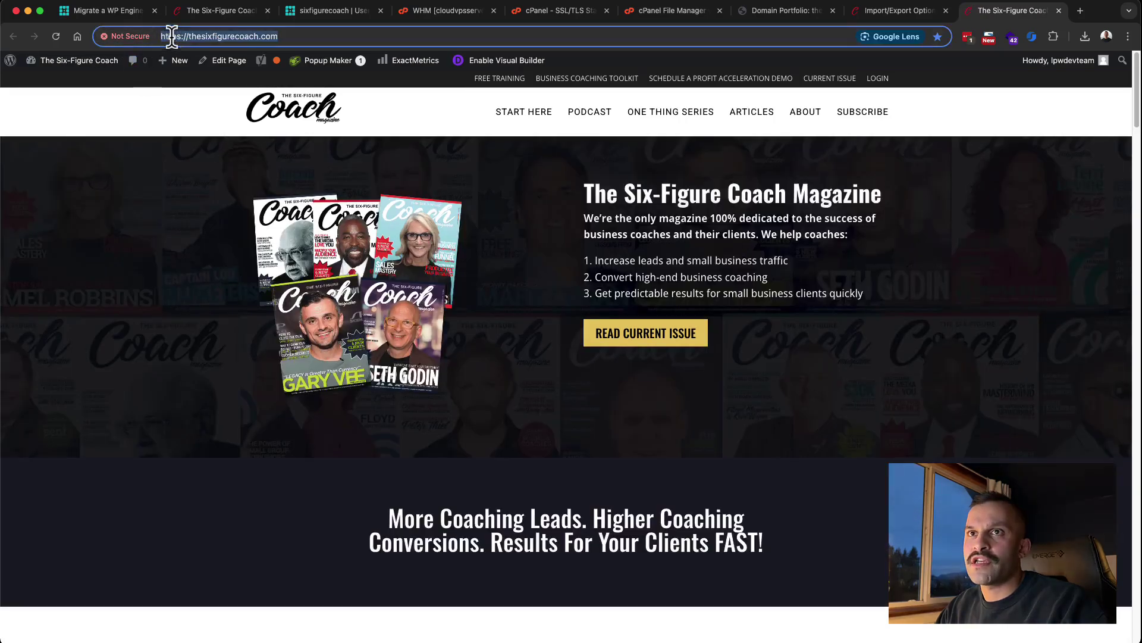
click(654, 11)
click(538, 13)
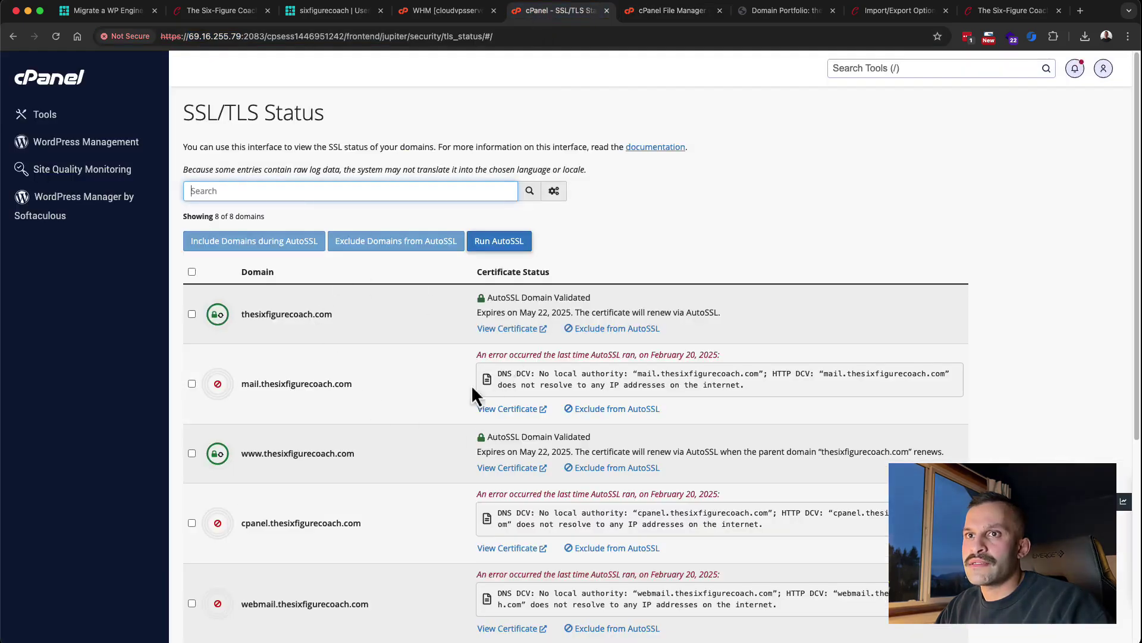
click(1026, 11)
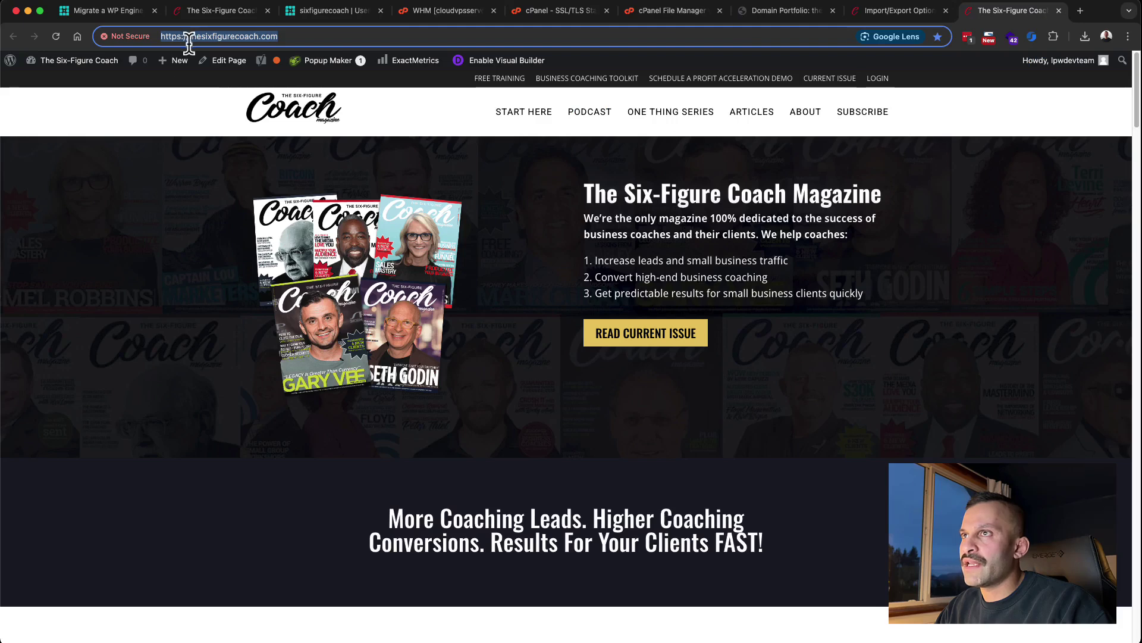
click(59, 37)
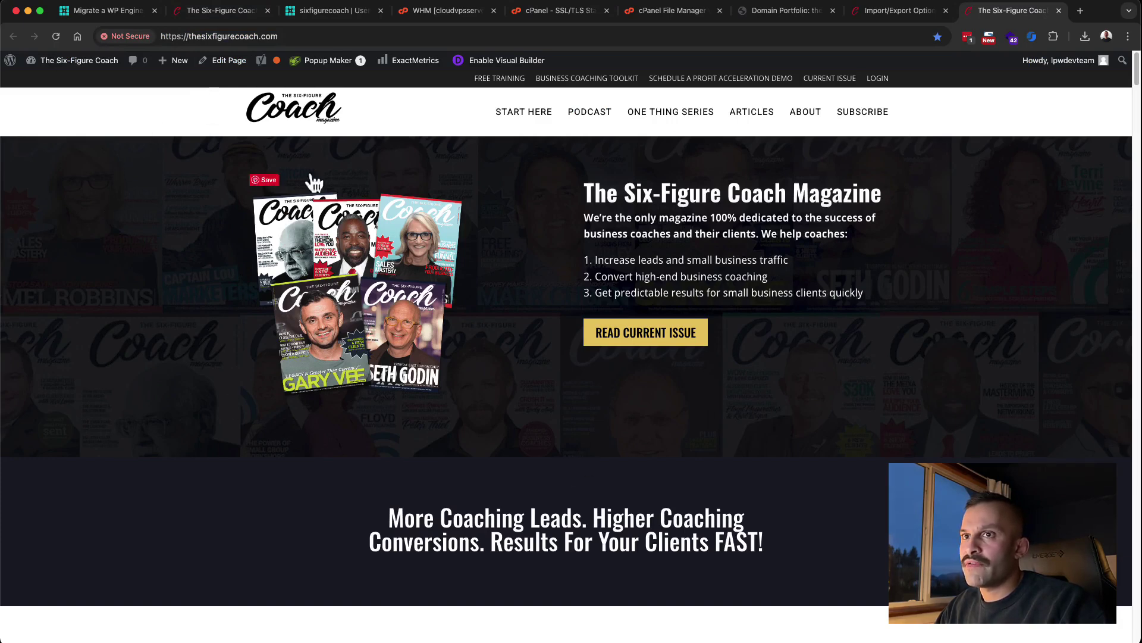
click(129, 36)
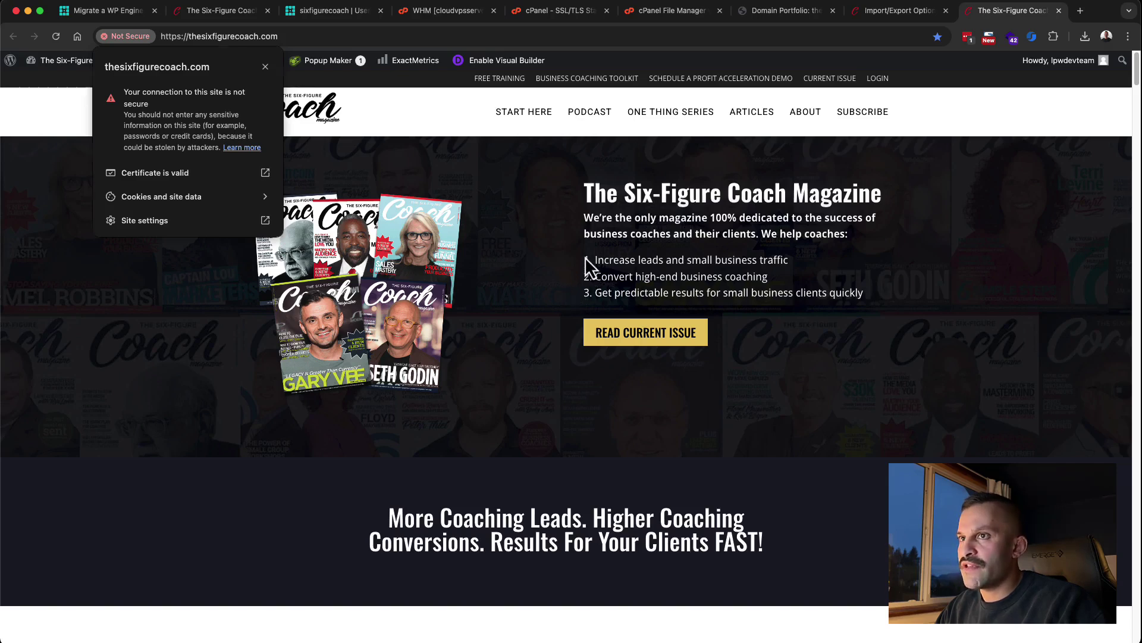
click(589, 266)
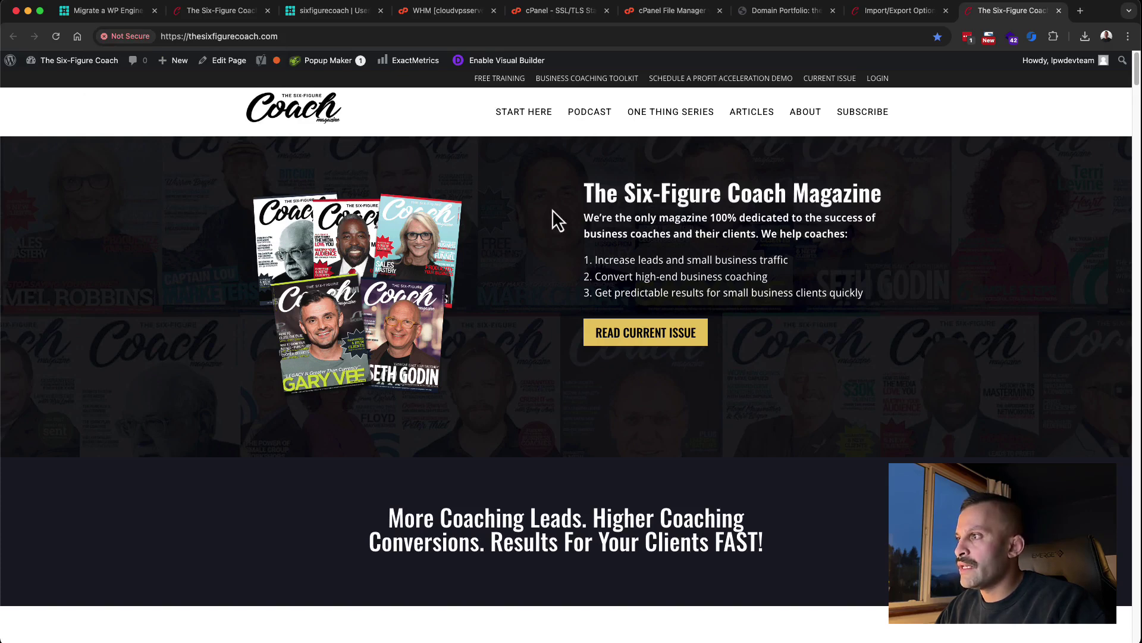